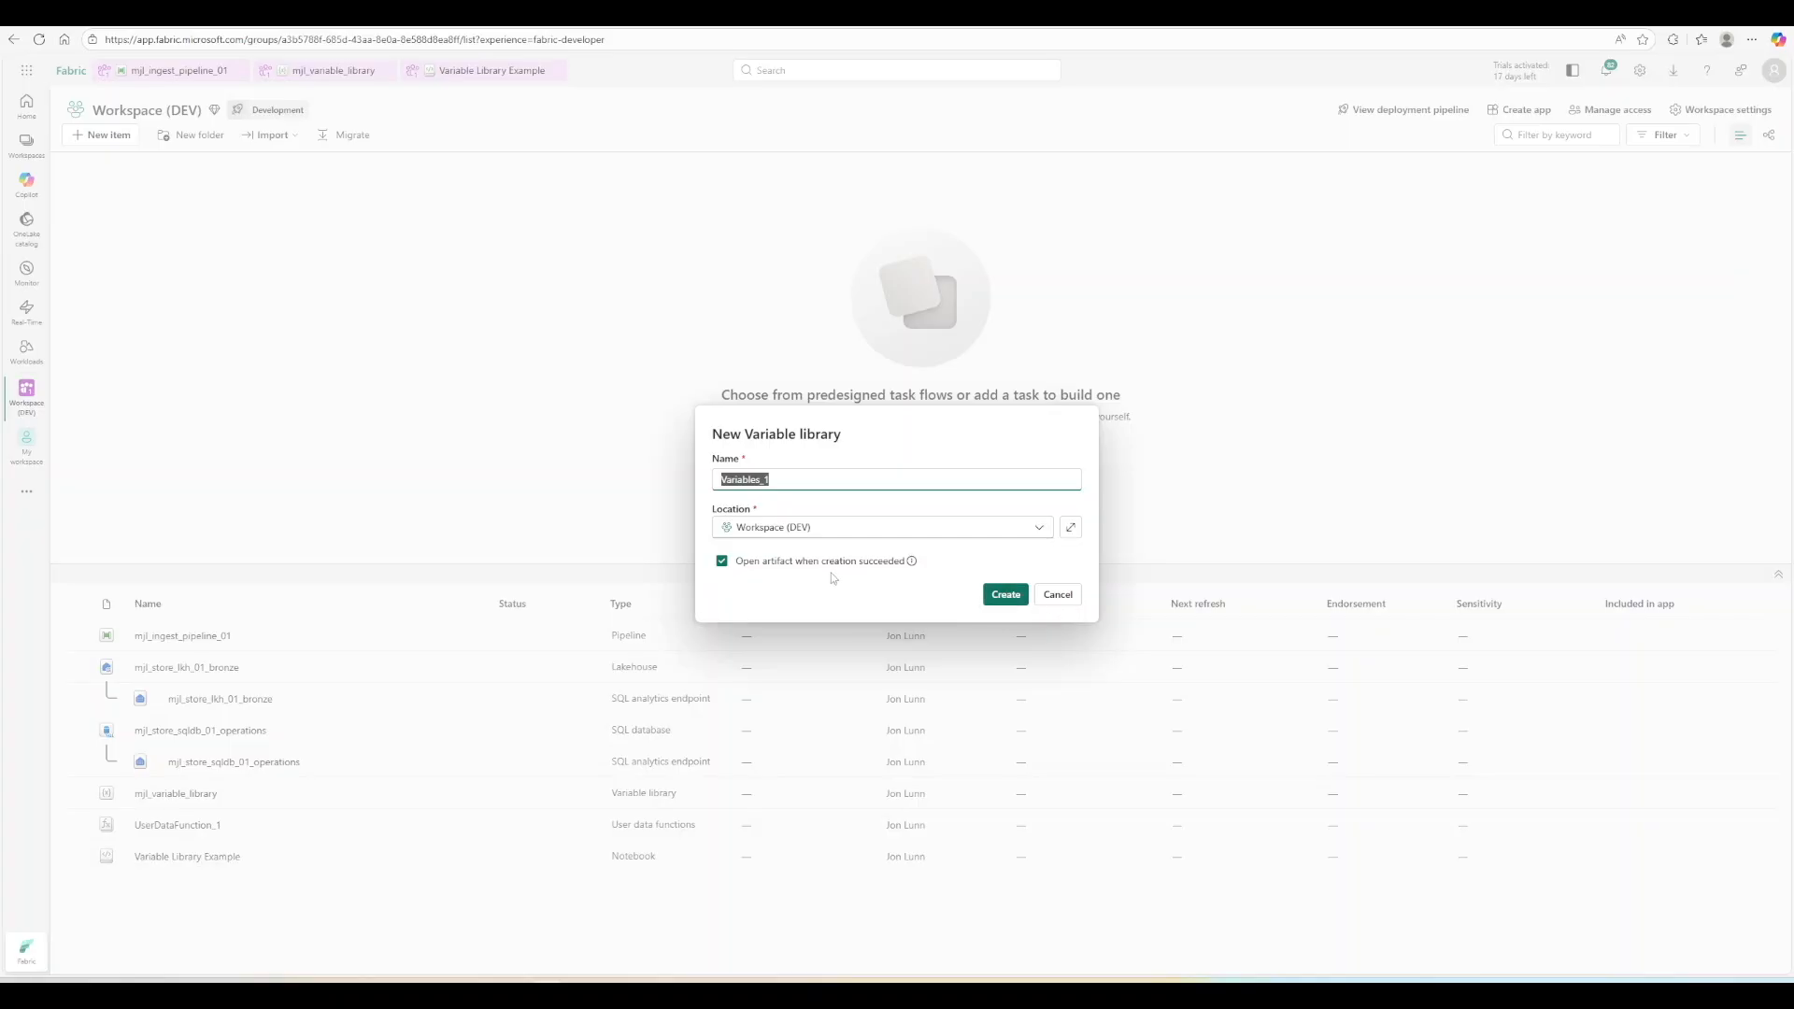
# Create the variable library Variables_1 in Workspace (DEV) without opening it once it is created.
pyautogui.click(734, 563)
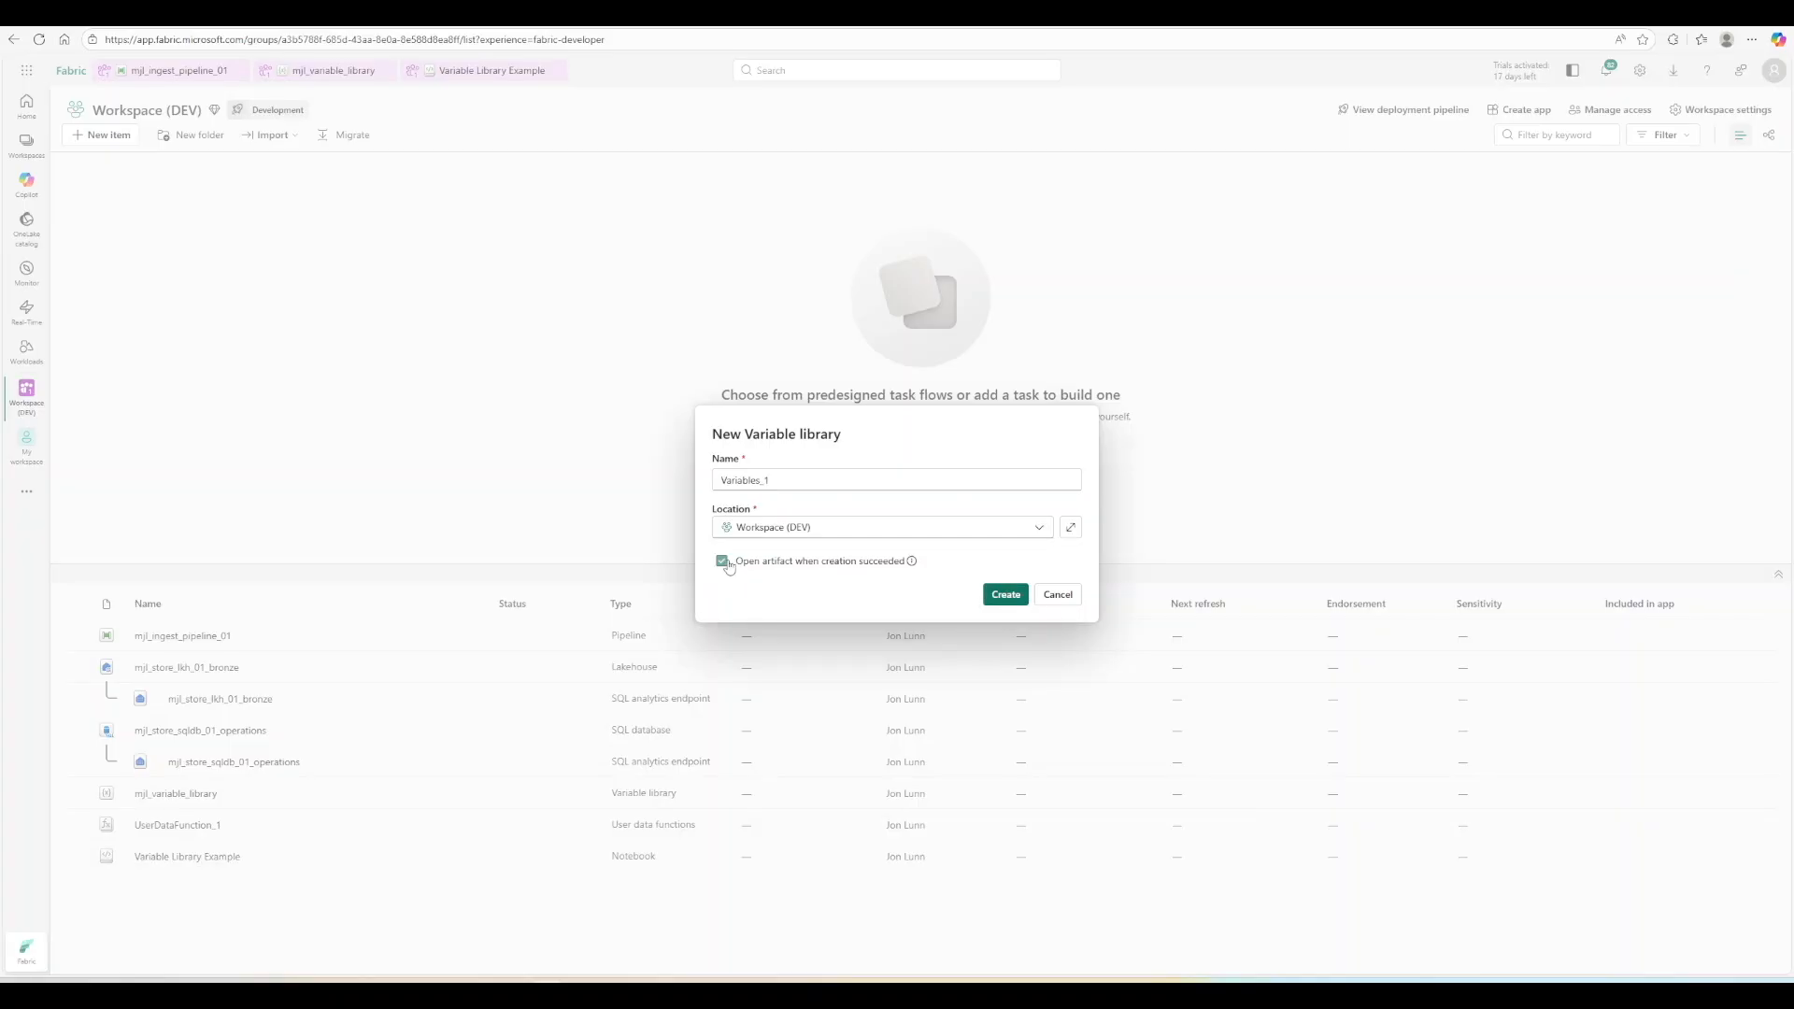
pyautogui.click(1003, 594)
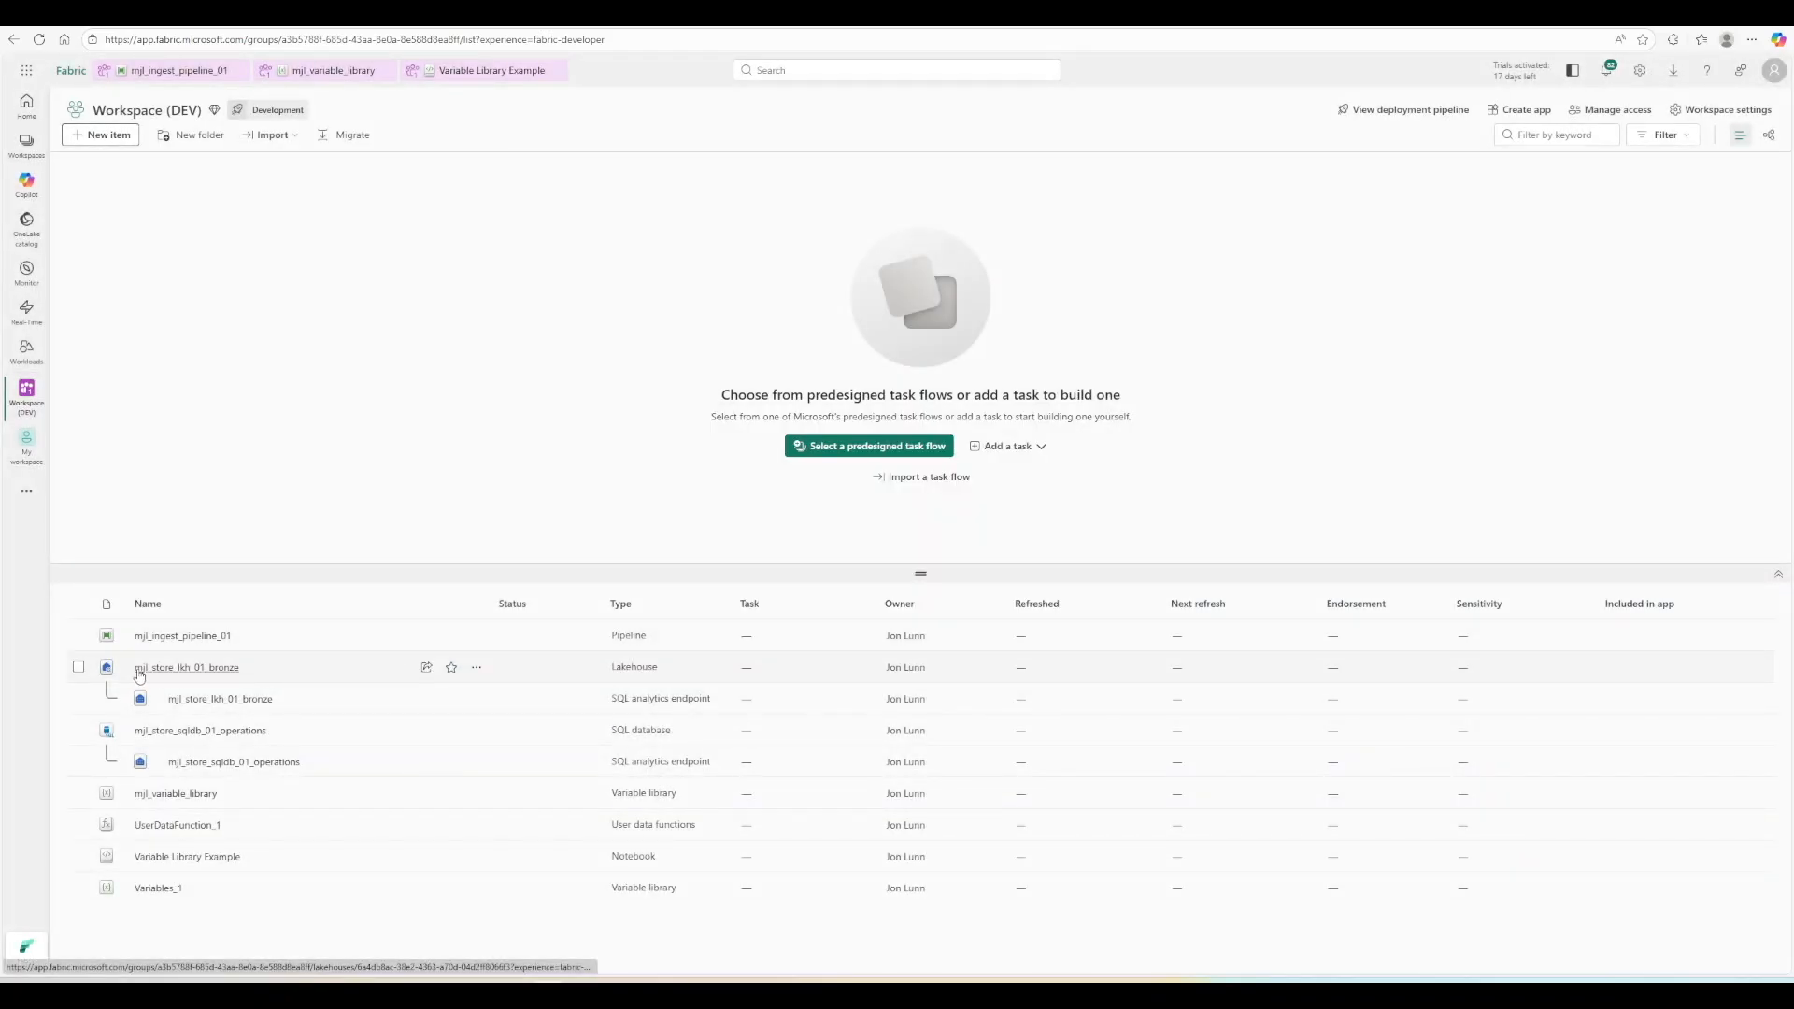
# Open mjl_variable_library and review its workspace_id, db_connection_id and db_id variables.
pyautogui.click(187, 856)
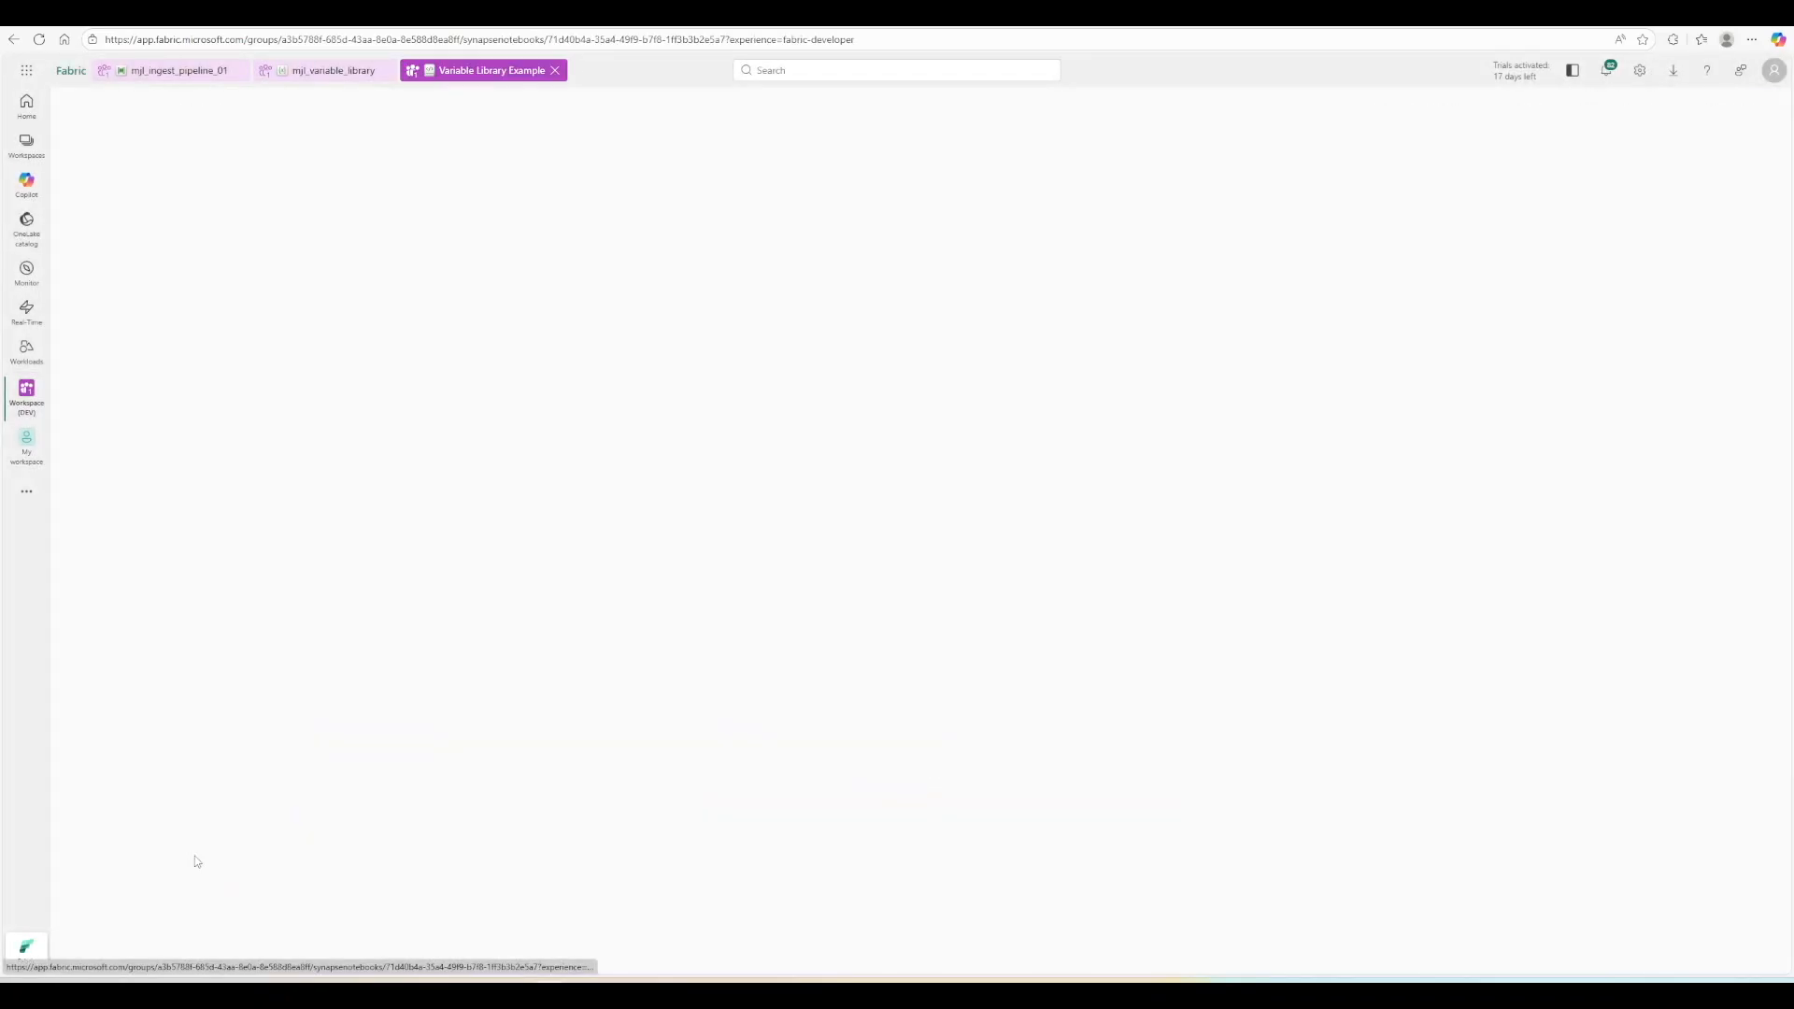
pyautogui.click(332, 71)
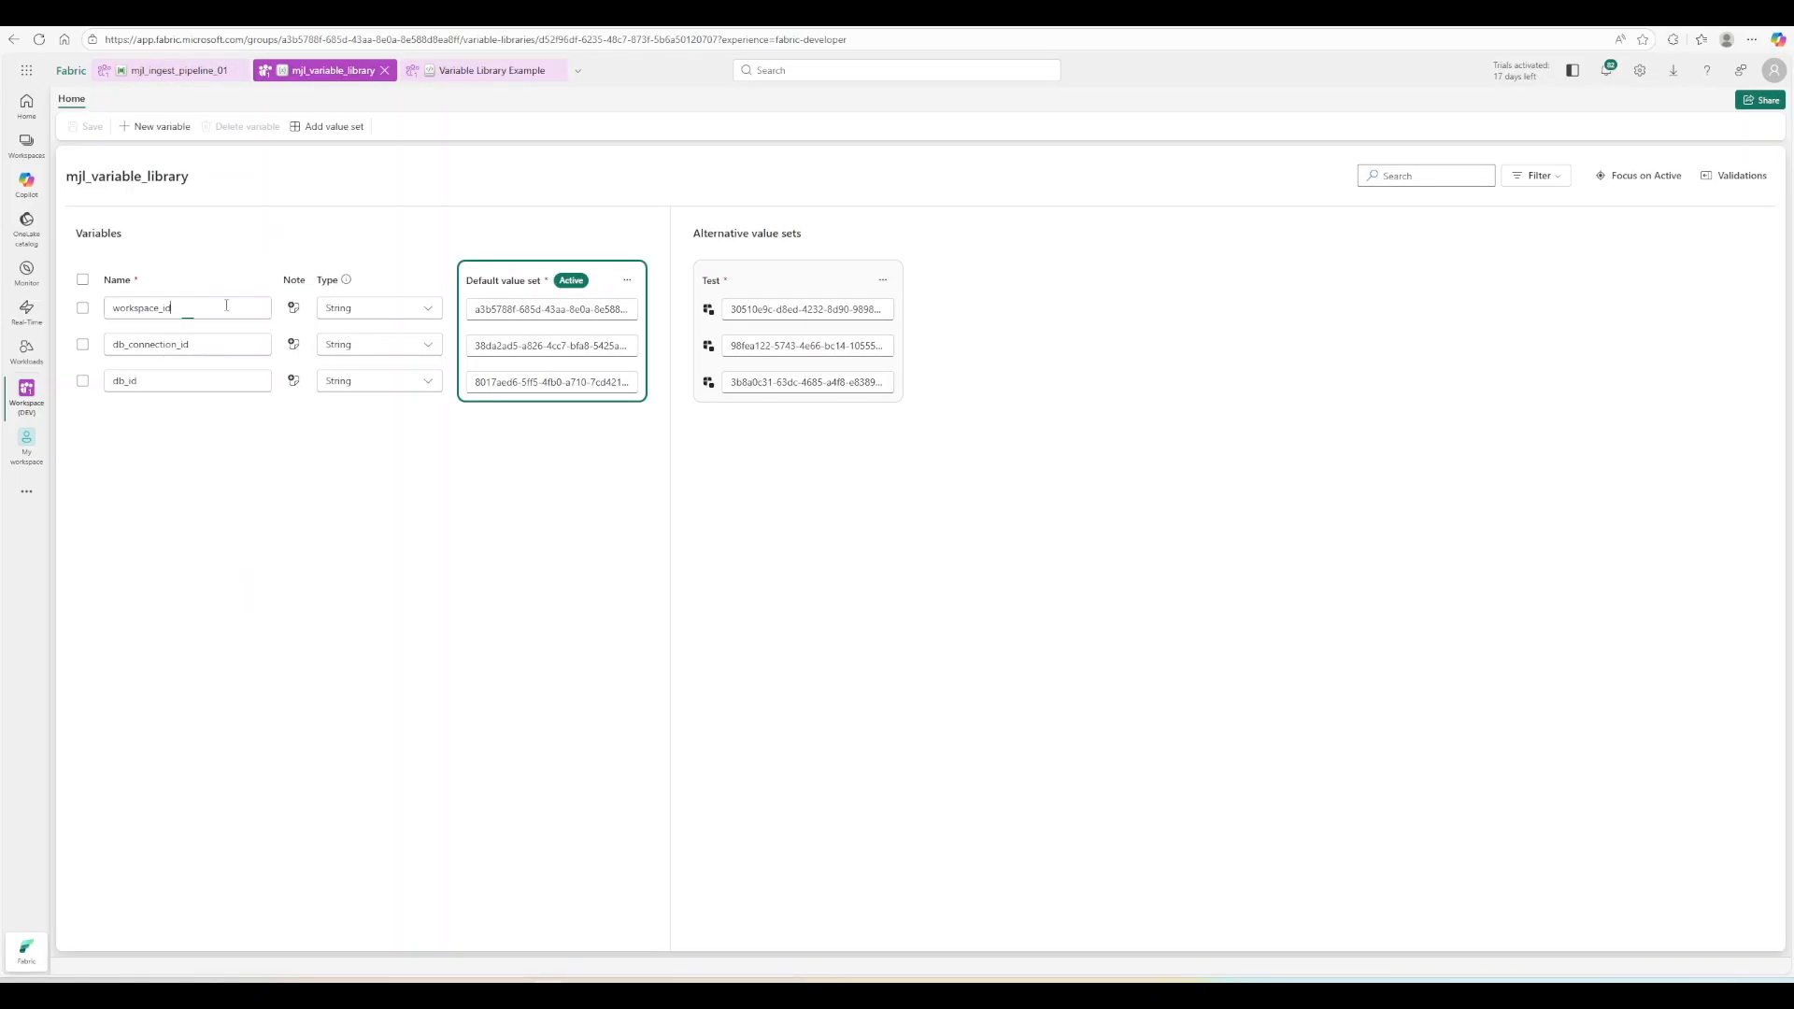
pyautogui.click(210, 345)
pyautogui.click(201, 382)
# Make the Test value set the active one in mjl_variable_library.
pyautogui.click(813, 280)
pyautogui.click(882, 280)
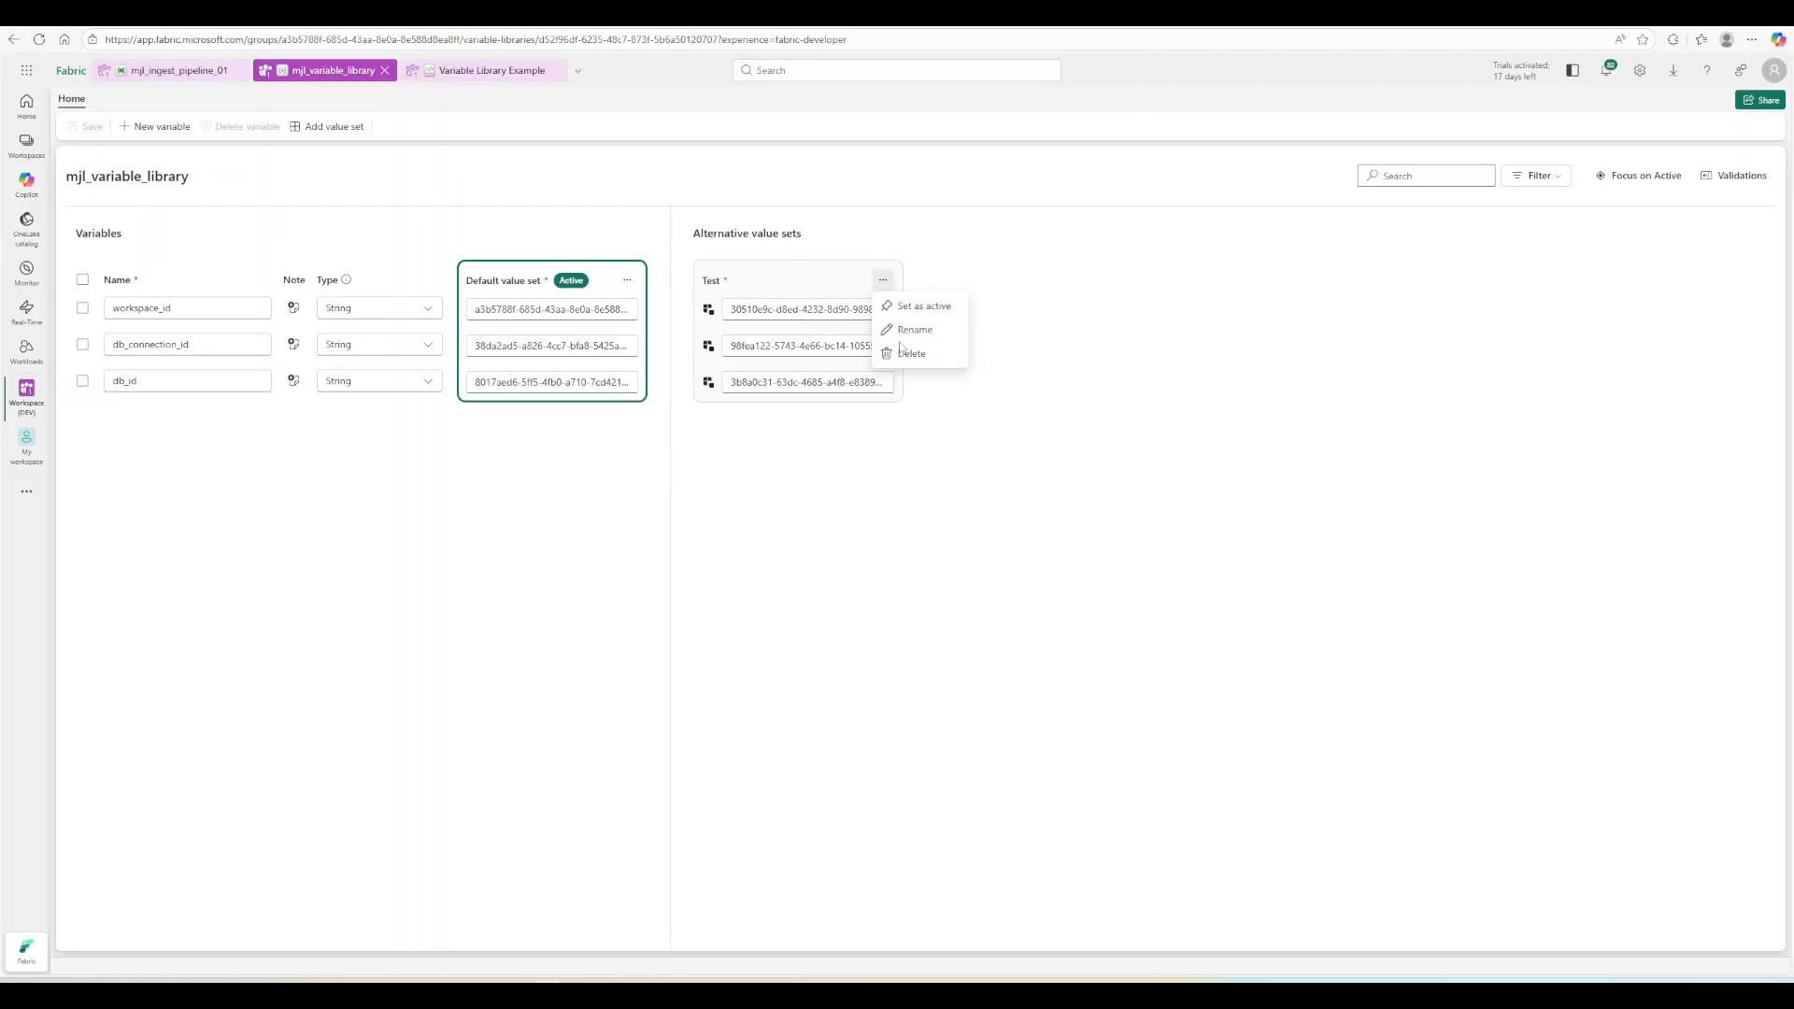
pyautogui.click(914, 307)
pyautogui.click(981, 573)
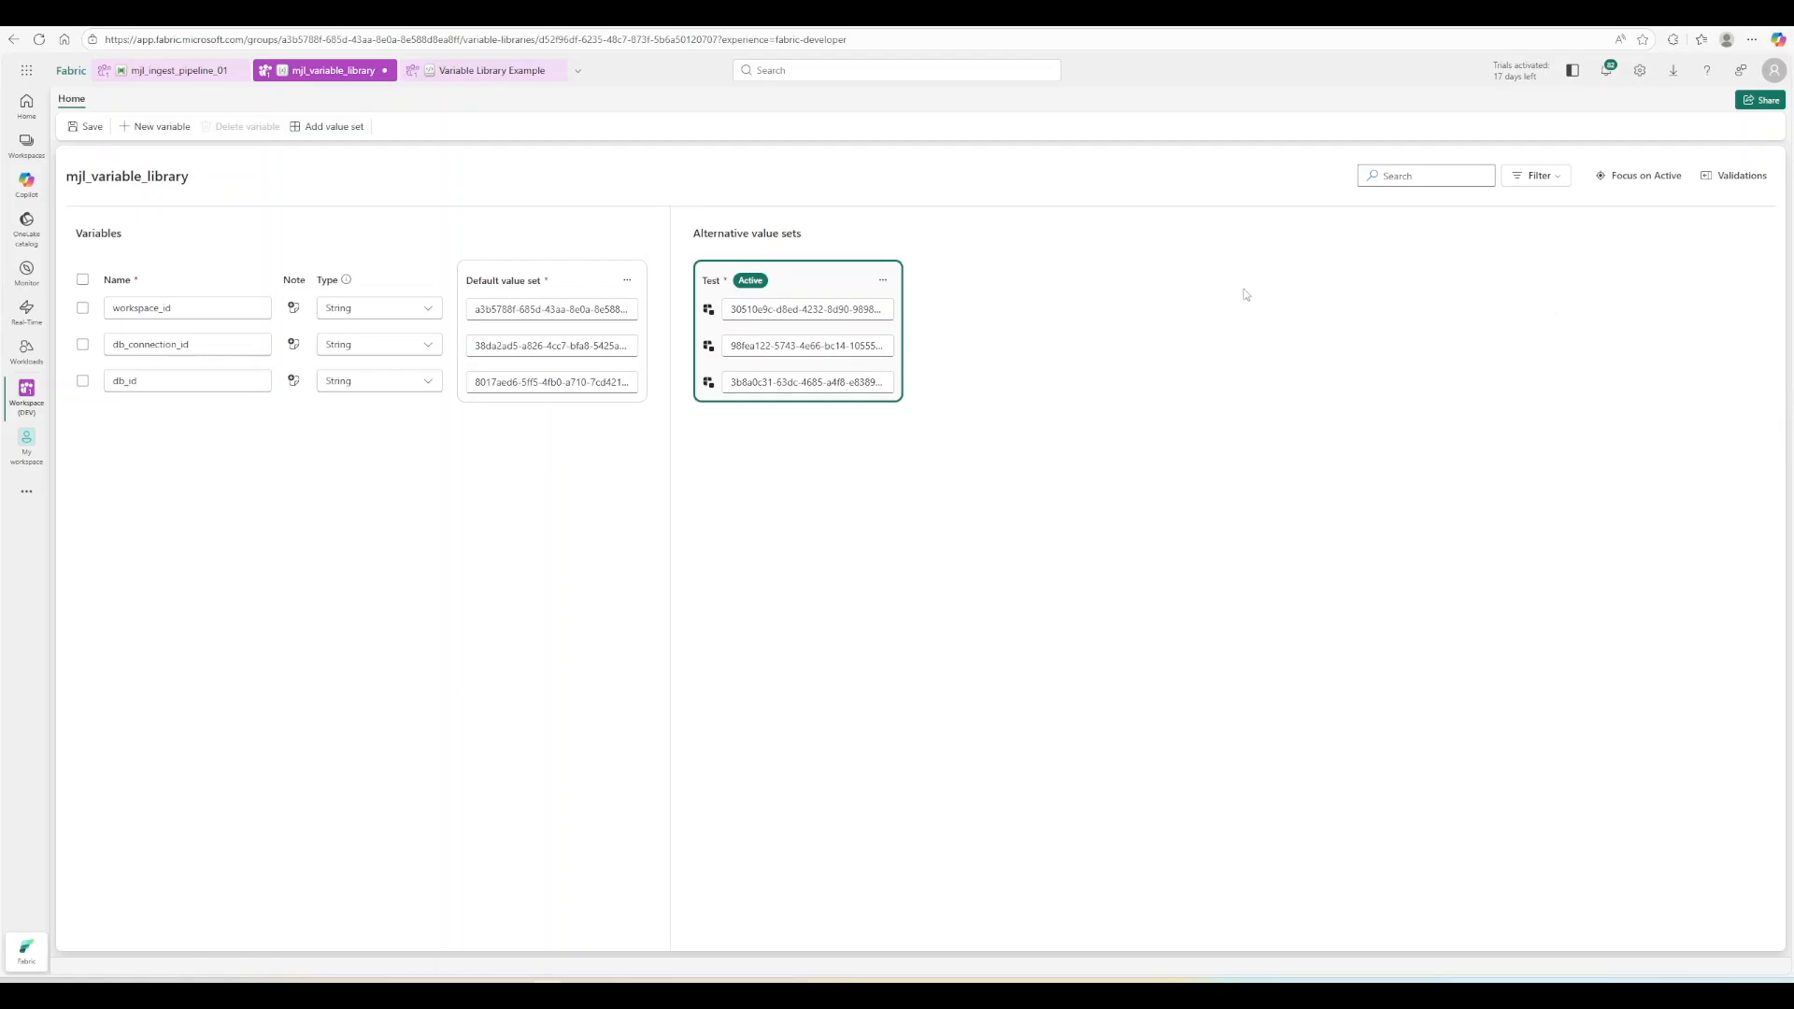
# Switch the active value set of mjl_variable_library back to the Default value set.
pyautogui.click(627, 280)
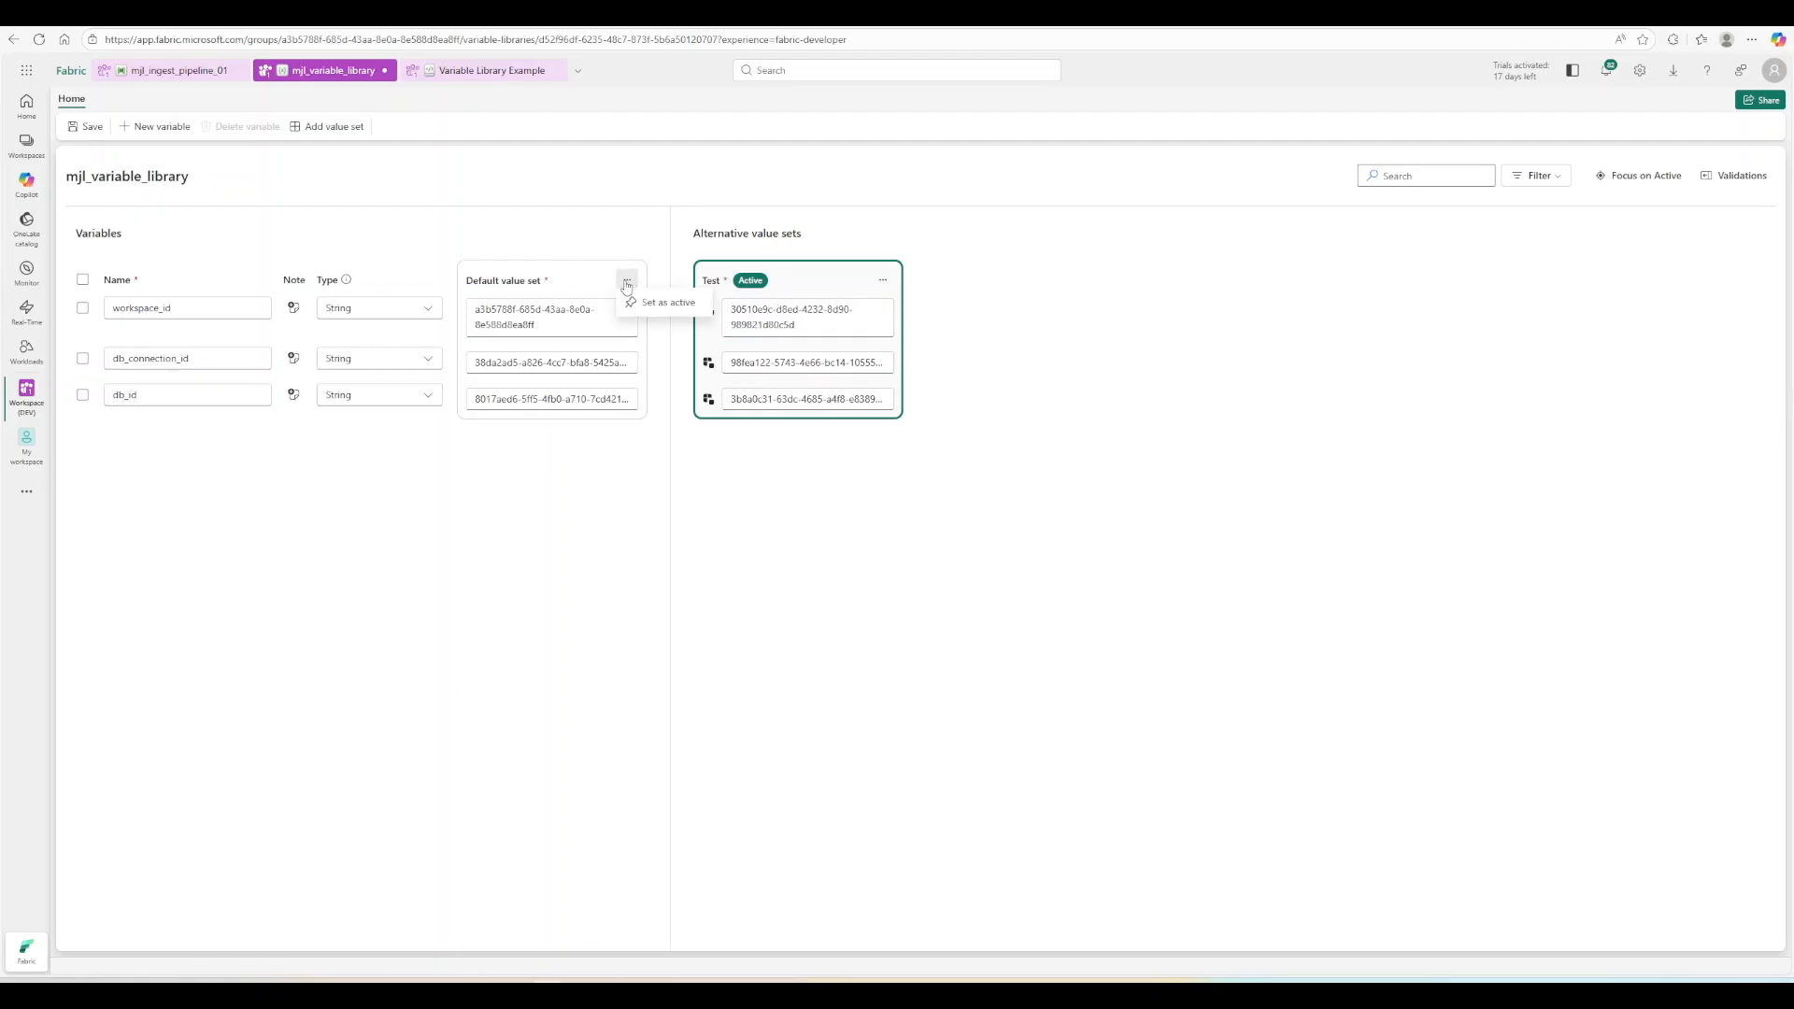
pyautogui.click(647, 307)
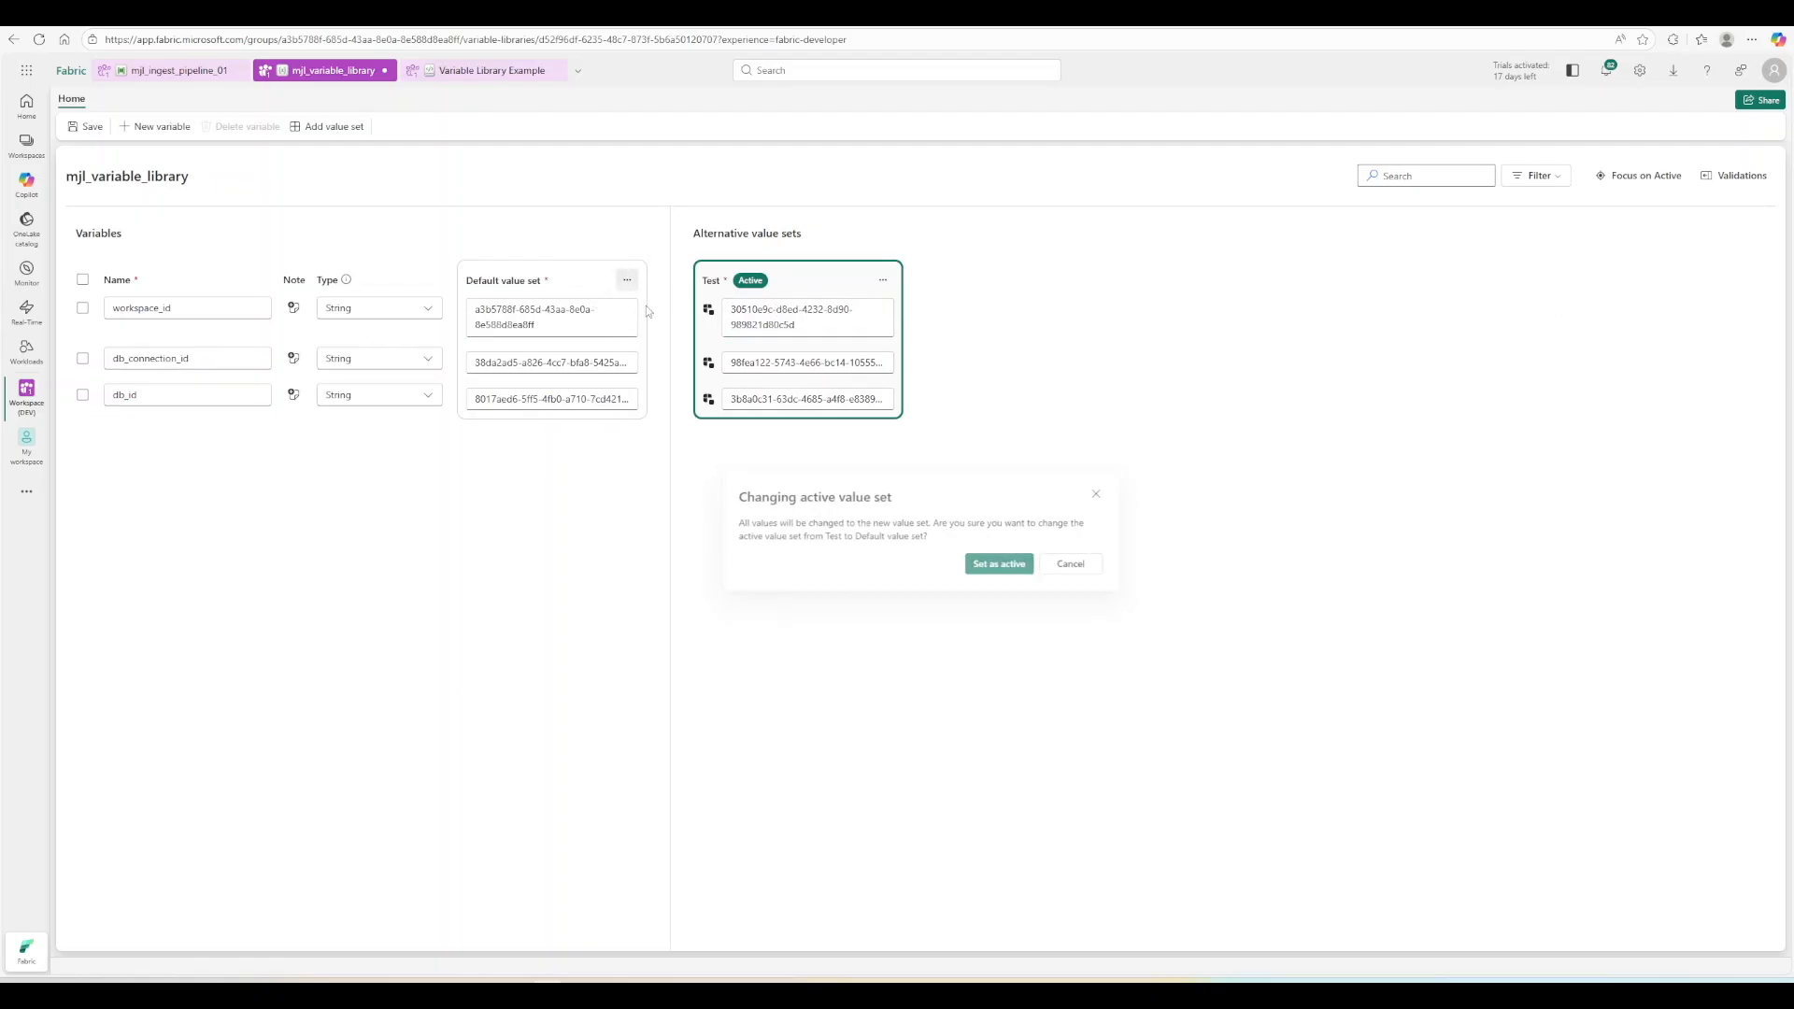
pyautogui.click(1003, 567)
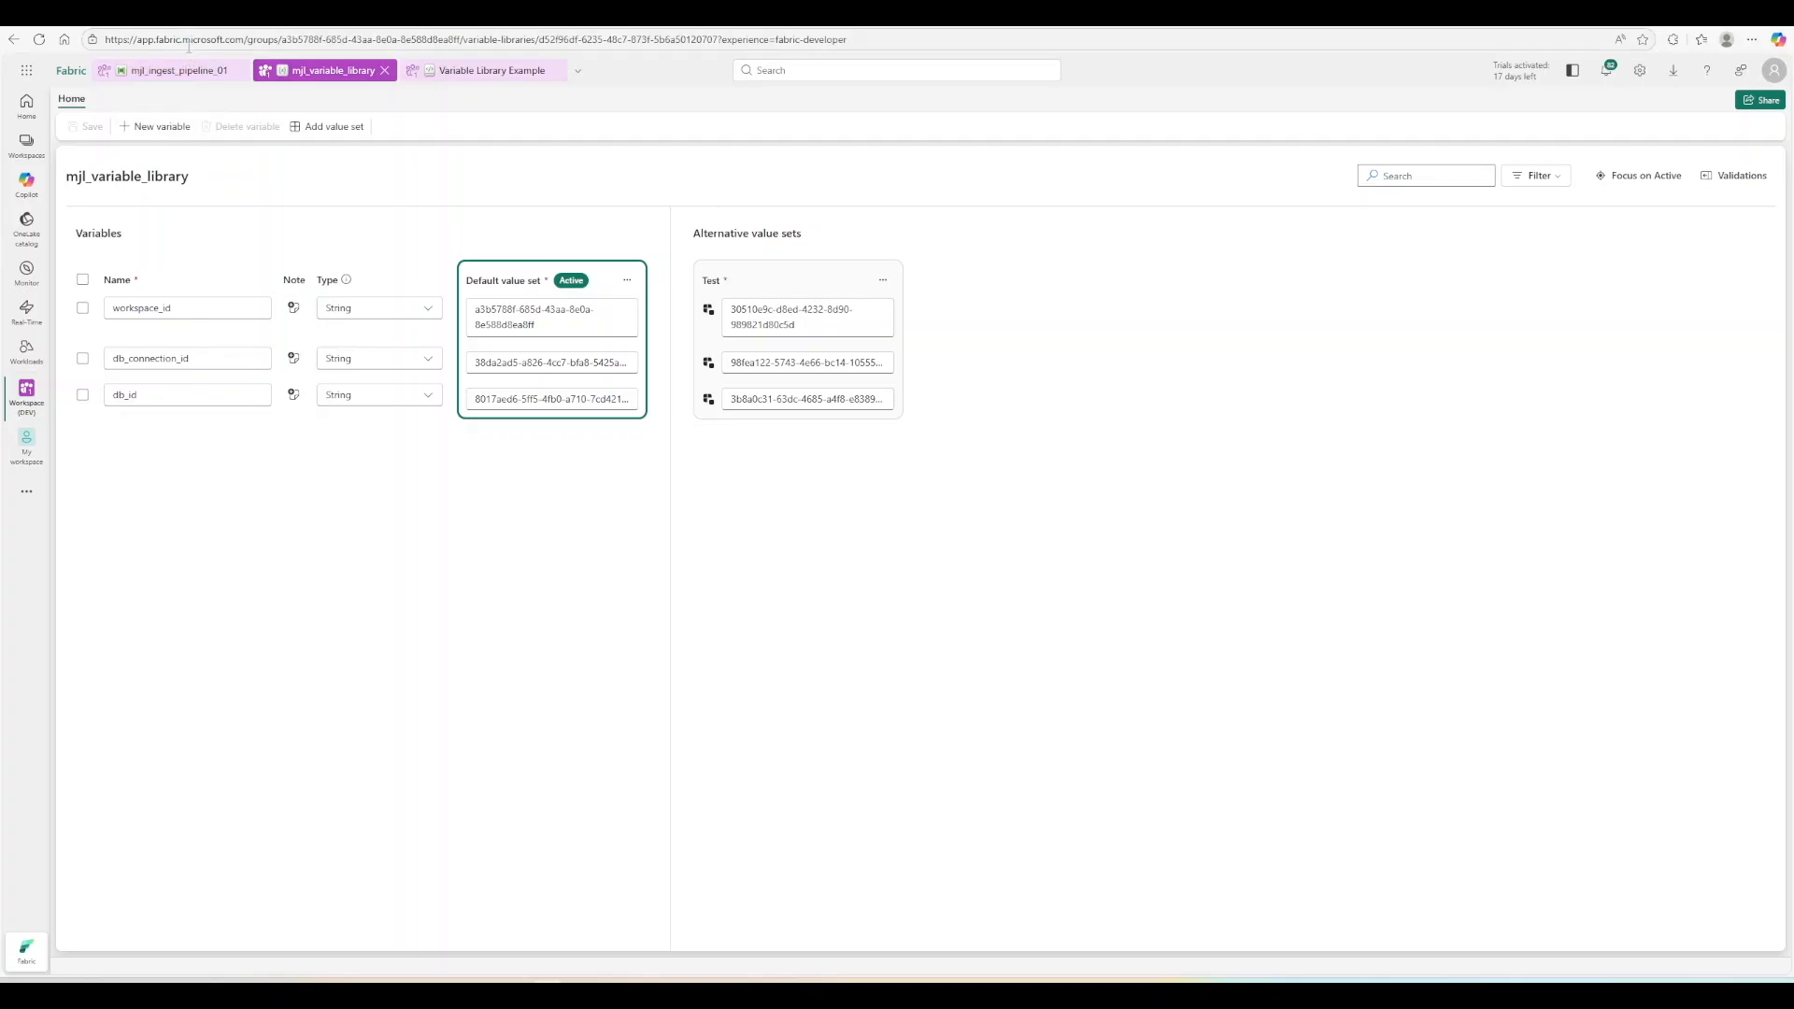
# Examine the source and destination connections of the Copy DB To LKH activity in mjl_ingest_pipeline_01.
pyautogui.click(214, 78)
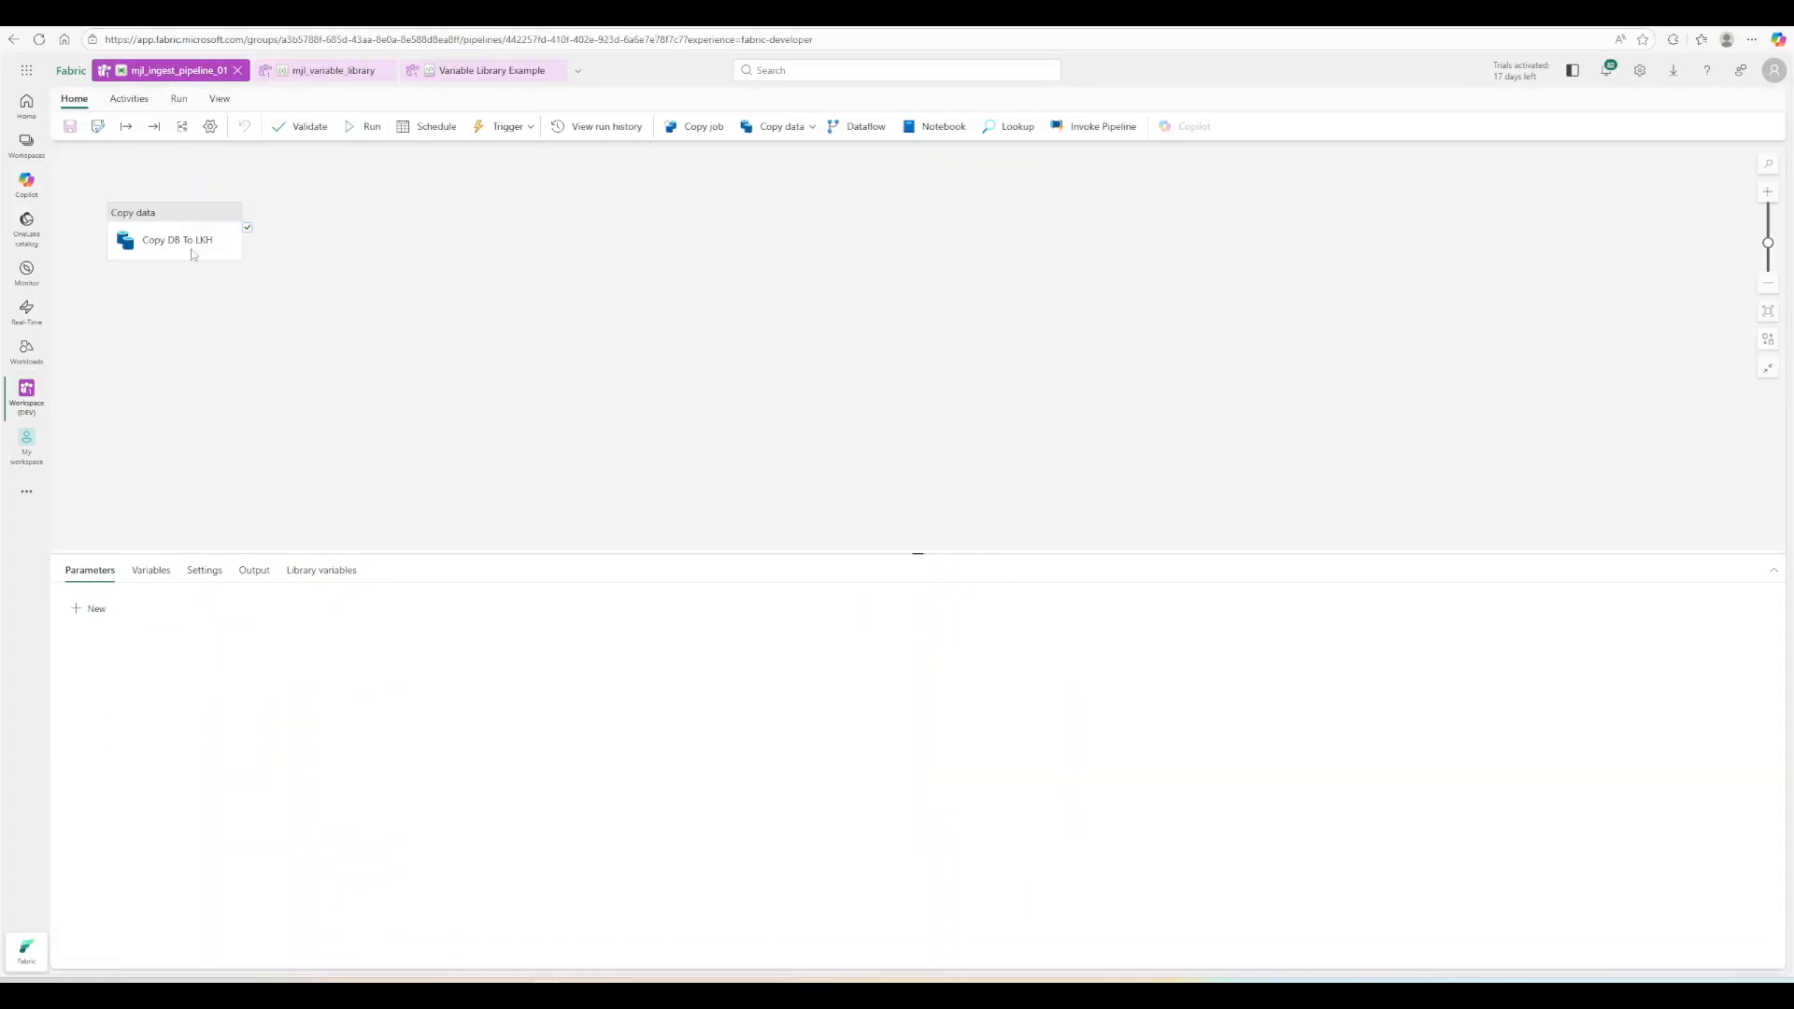
pyautogui.click(178, 218)
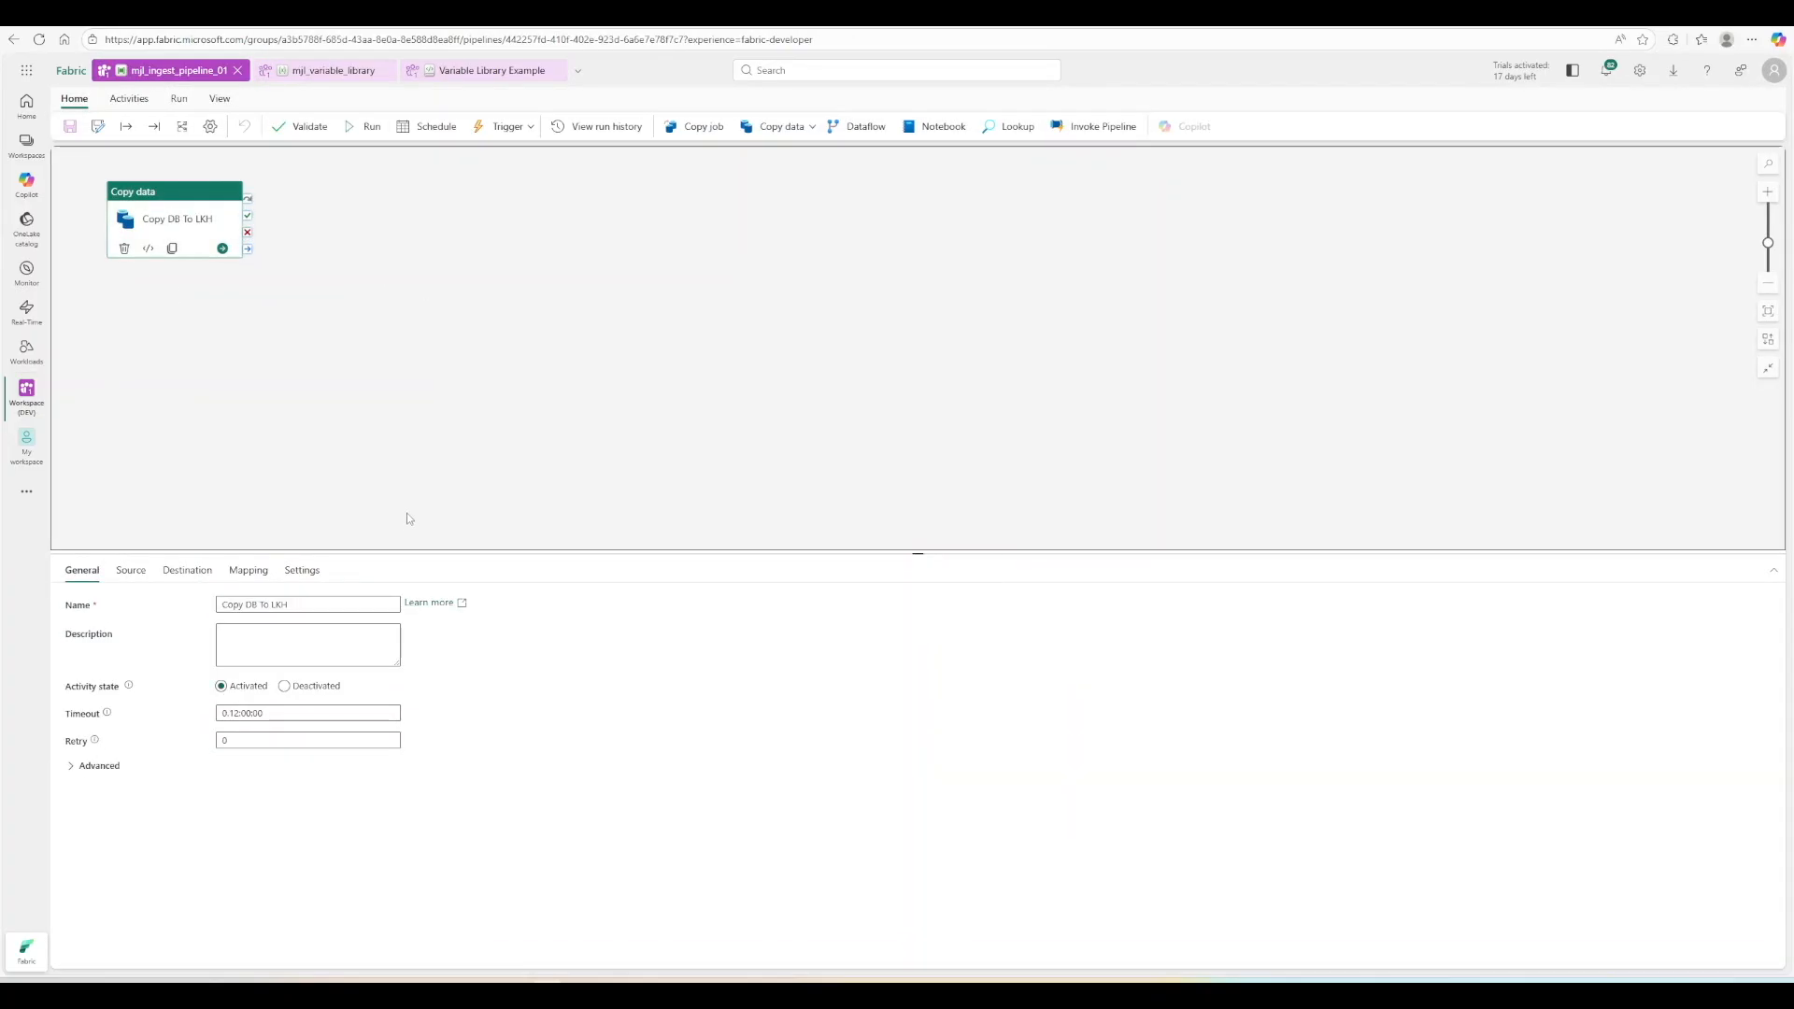
pyautogui.click(133, 573)
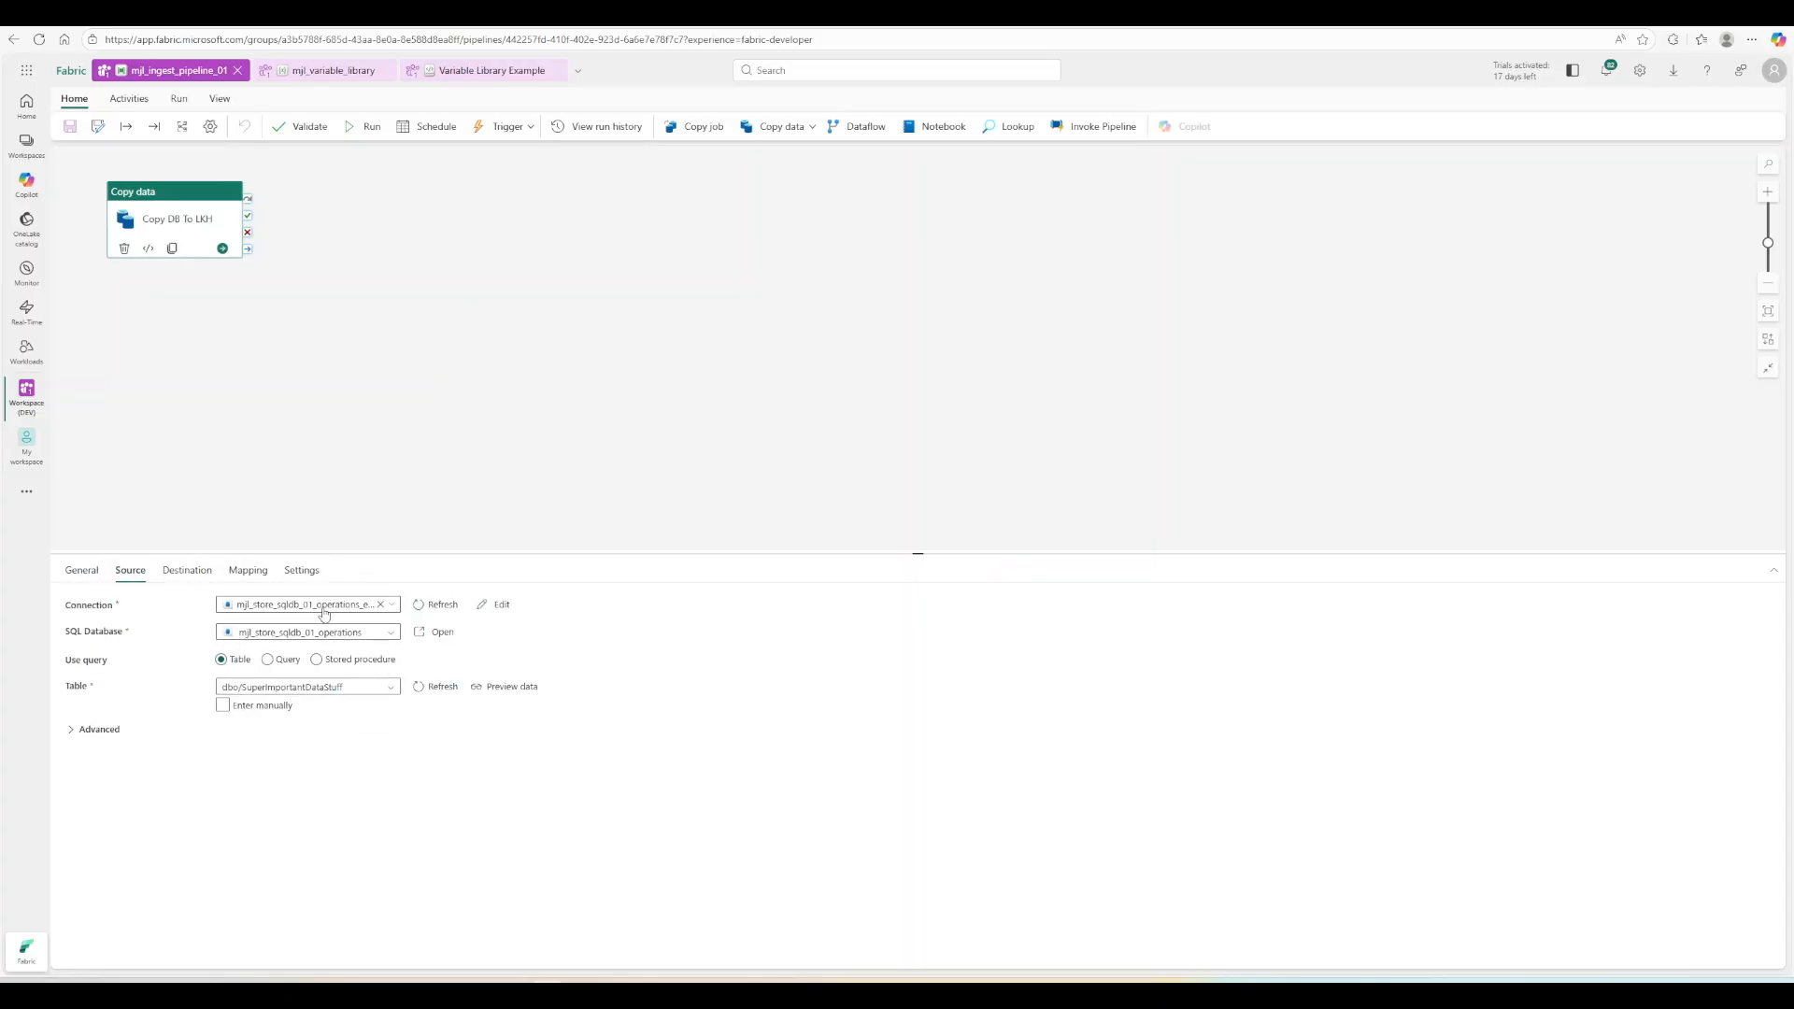
pyautogui.click(178, 578)
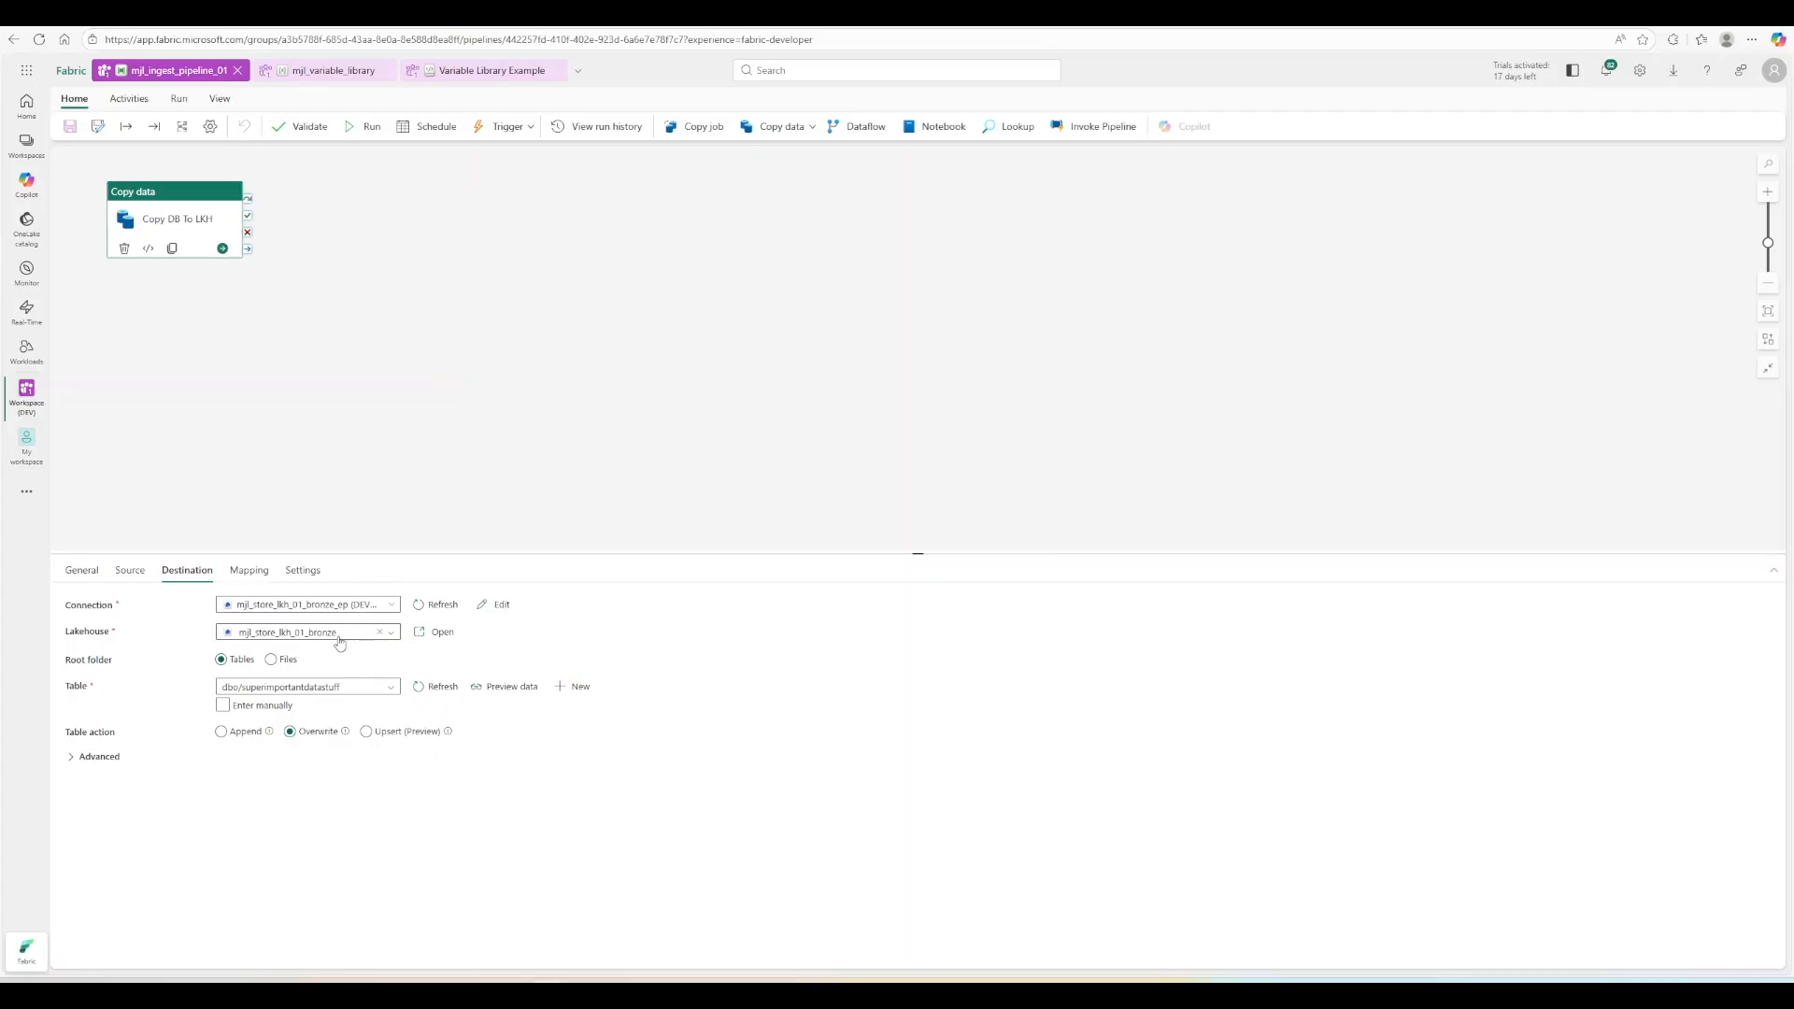
pyautogui.click(130, 570)
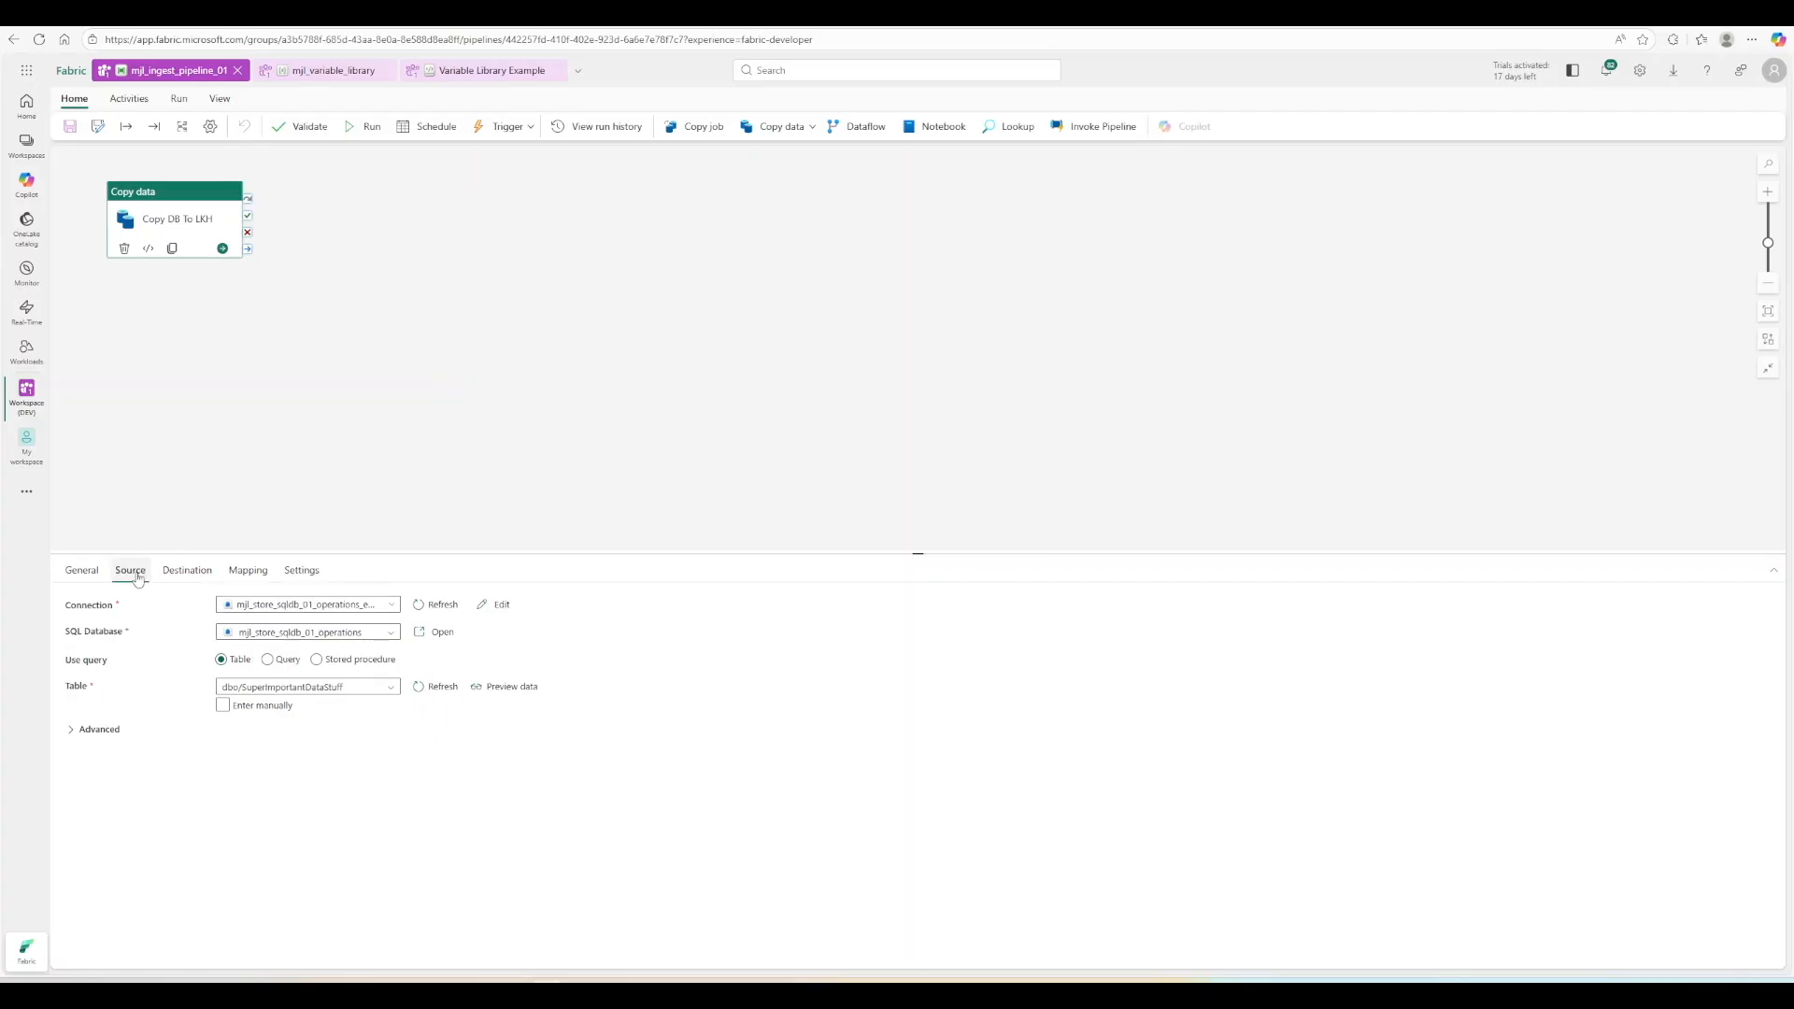
pyautogui.click(374, 633)
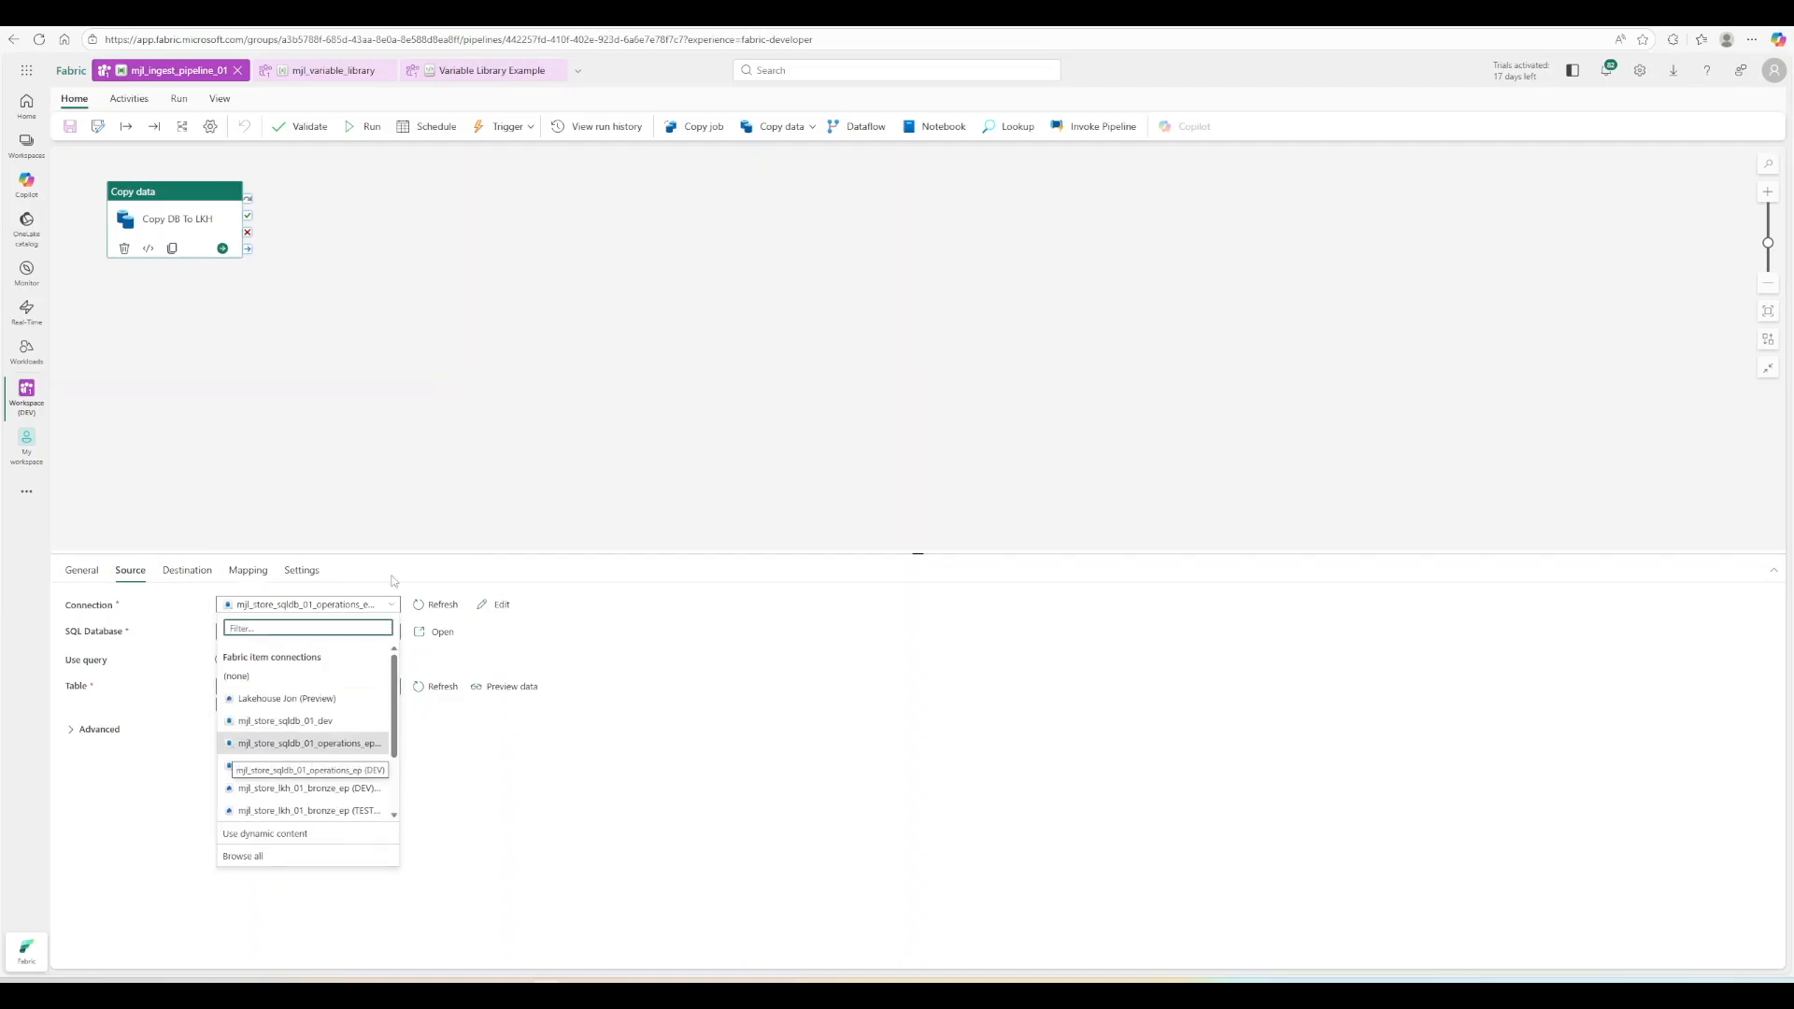
pyautogui.click(414, 506)
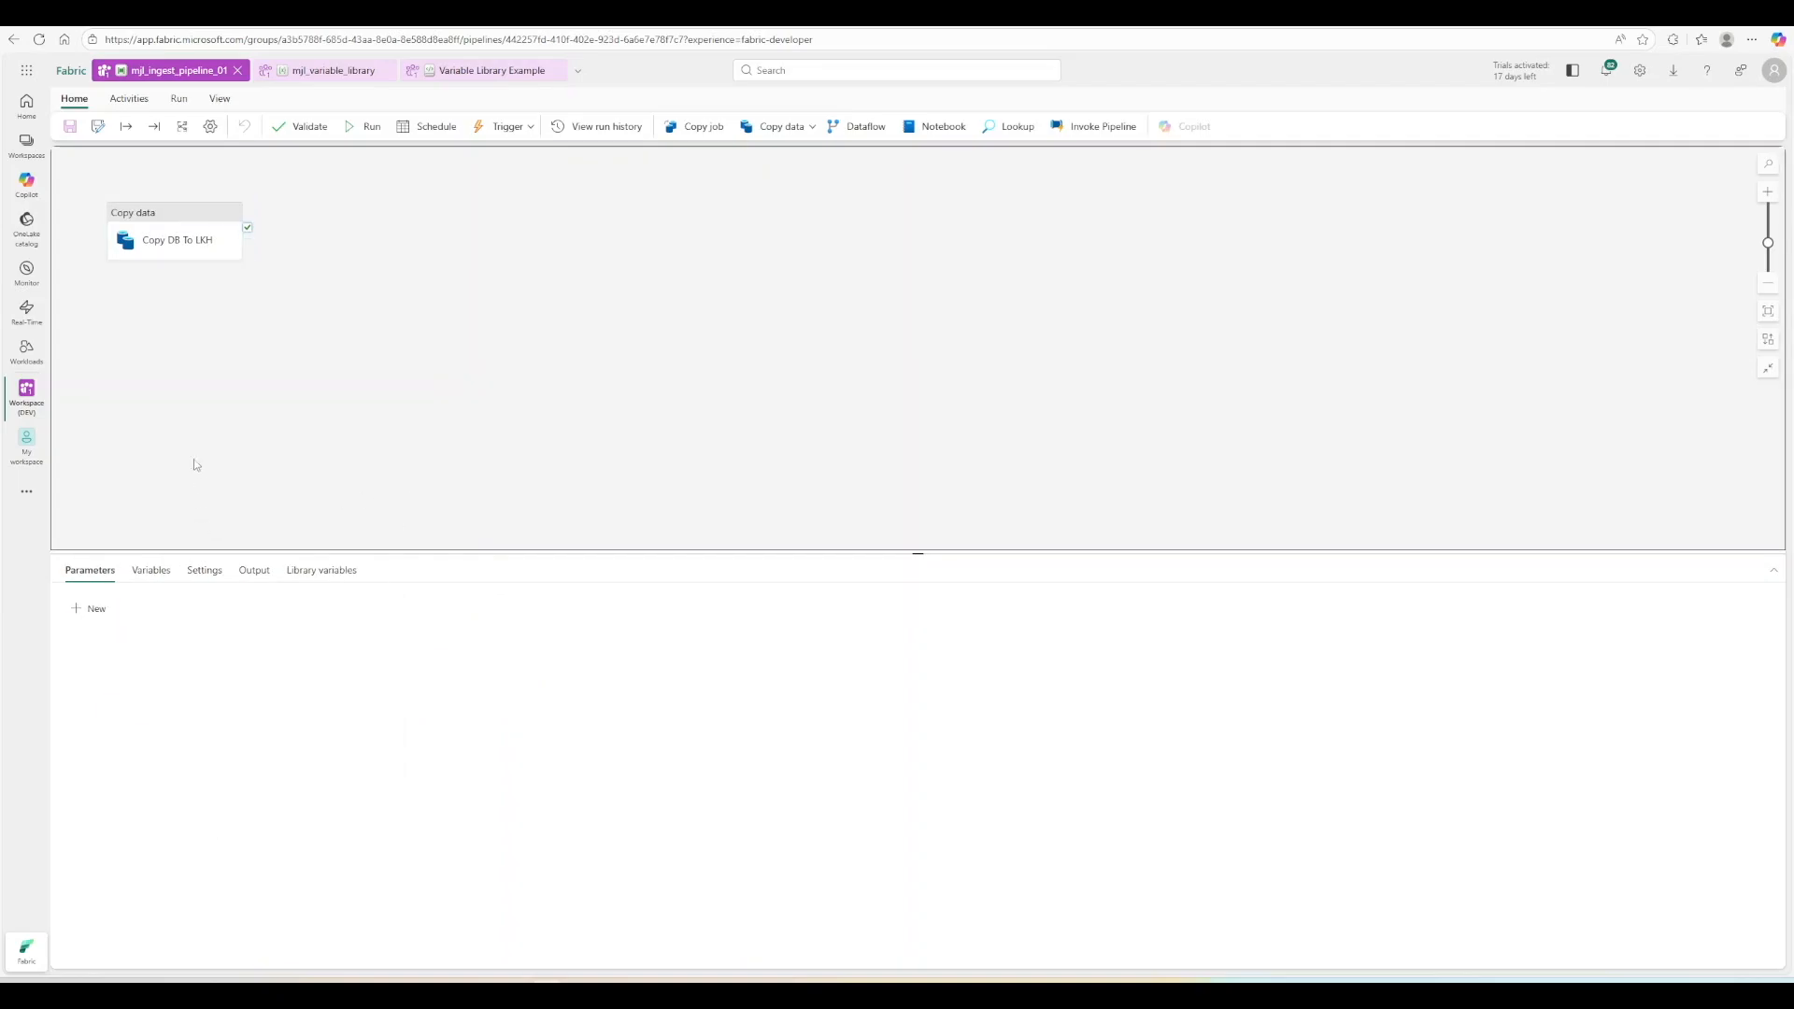
pyautogui.click(168, 234)
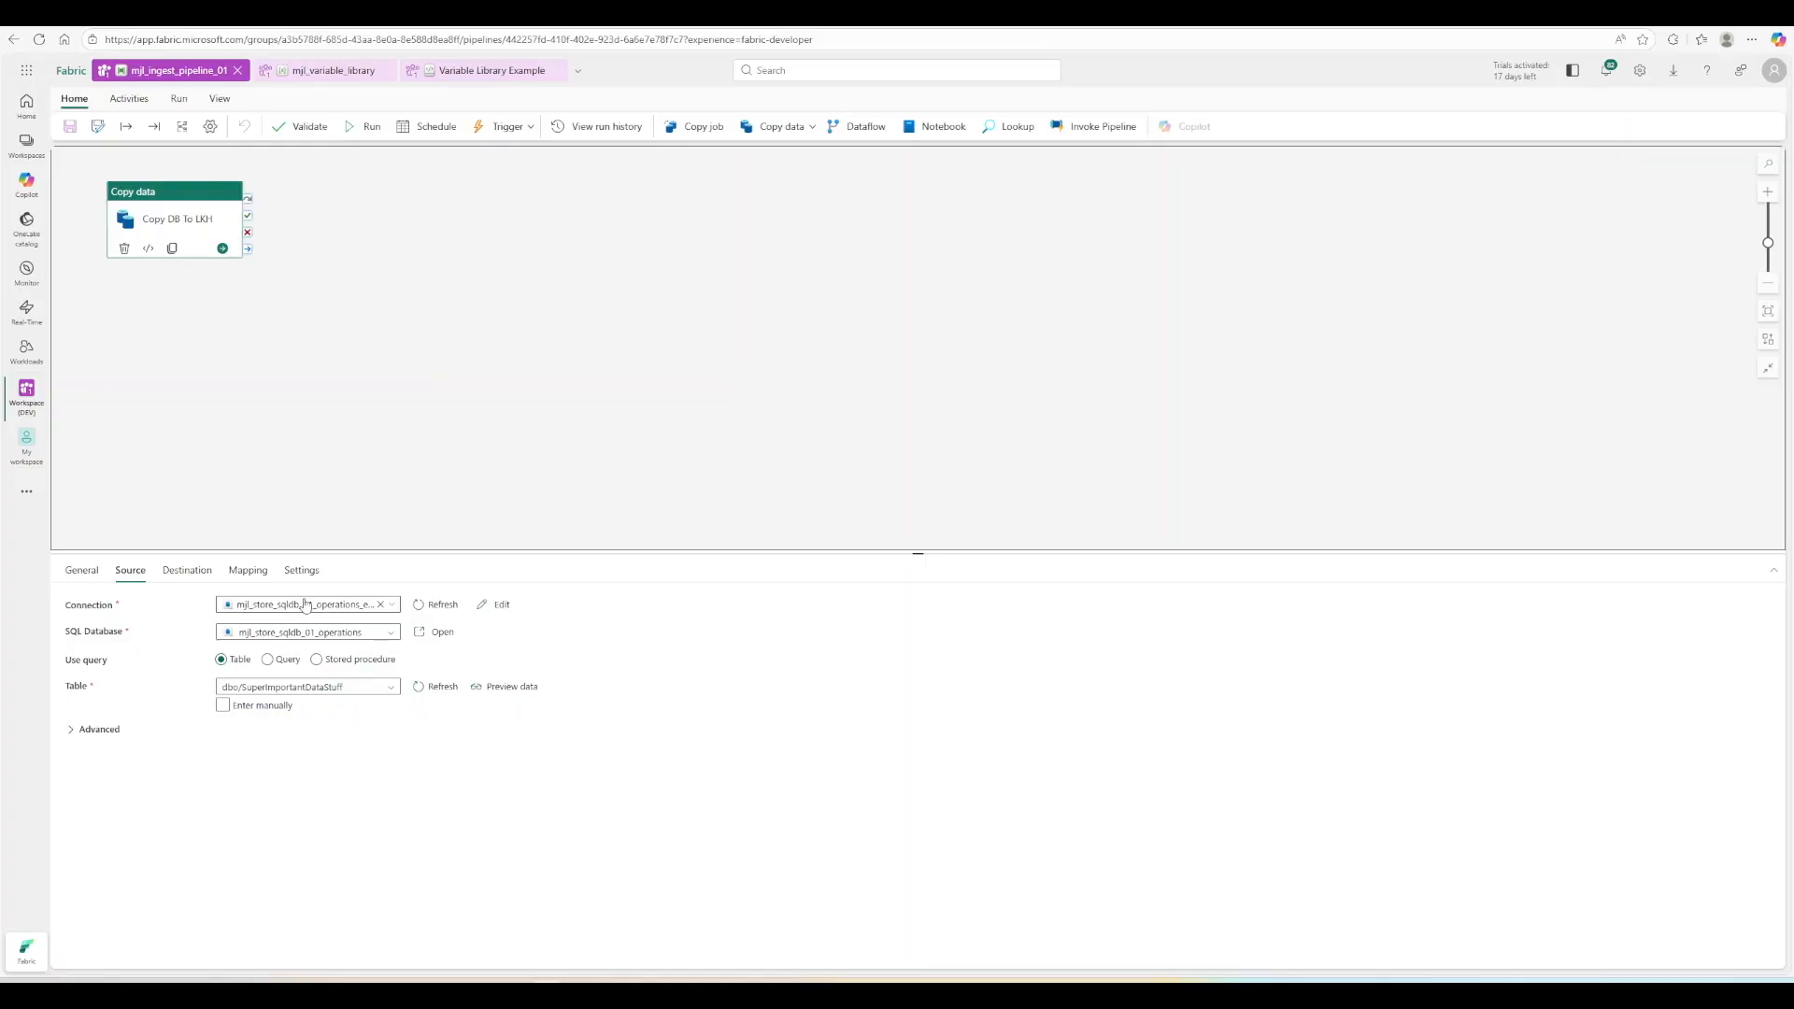
# Return to mjl_variable_library and check the db_connection_id and db_id variables.
pyautogui.click(329, 70)
pyautogui.click(183, 360)
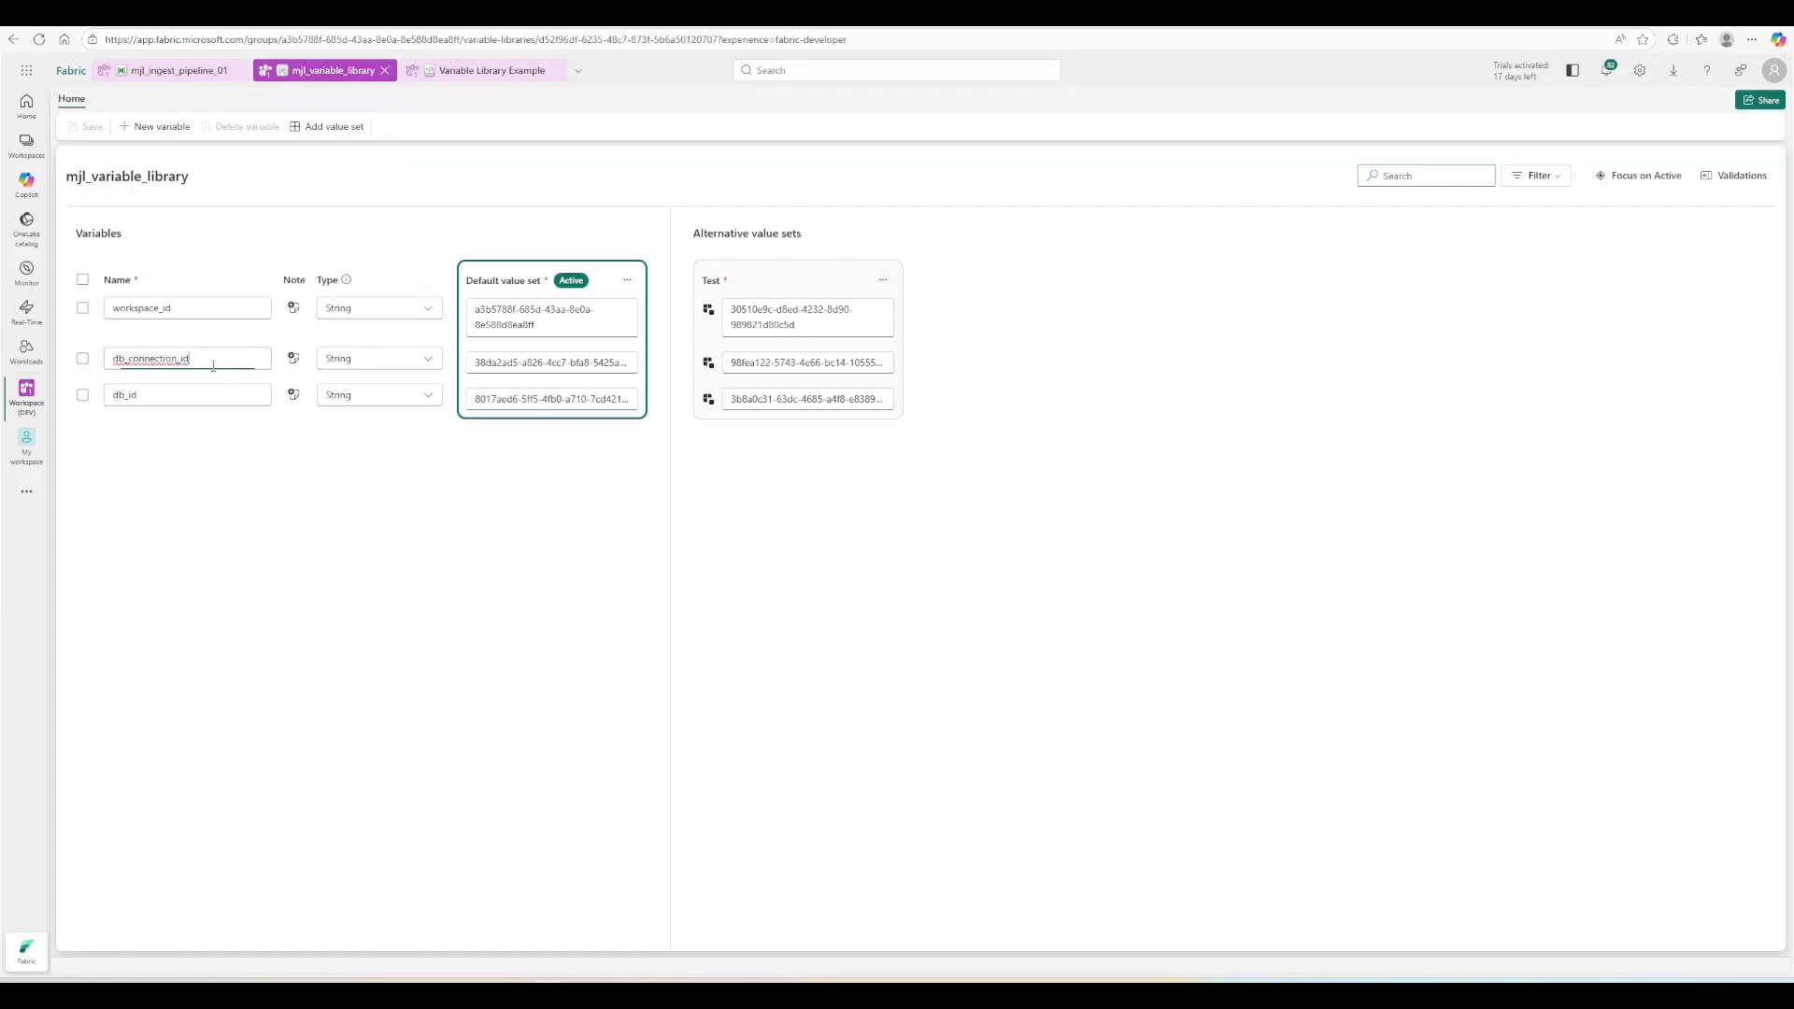
pyautogui.click(214, 397)
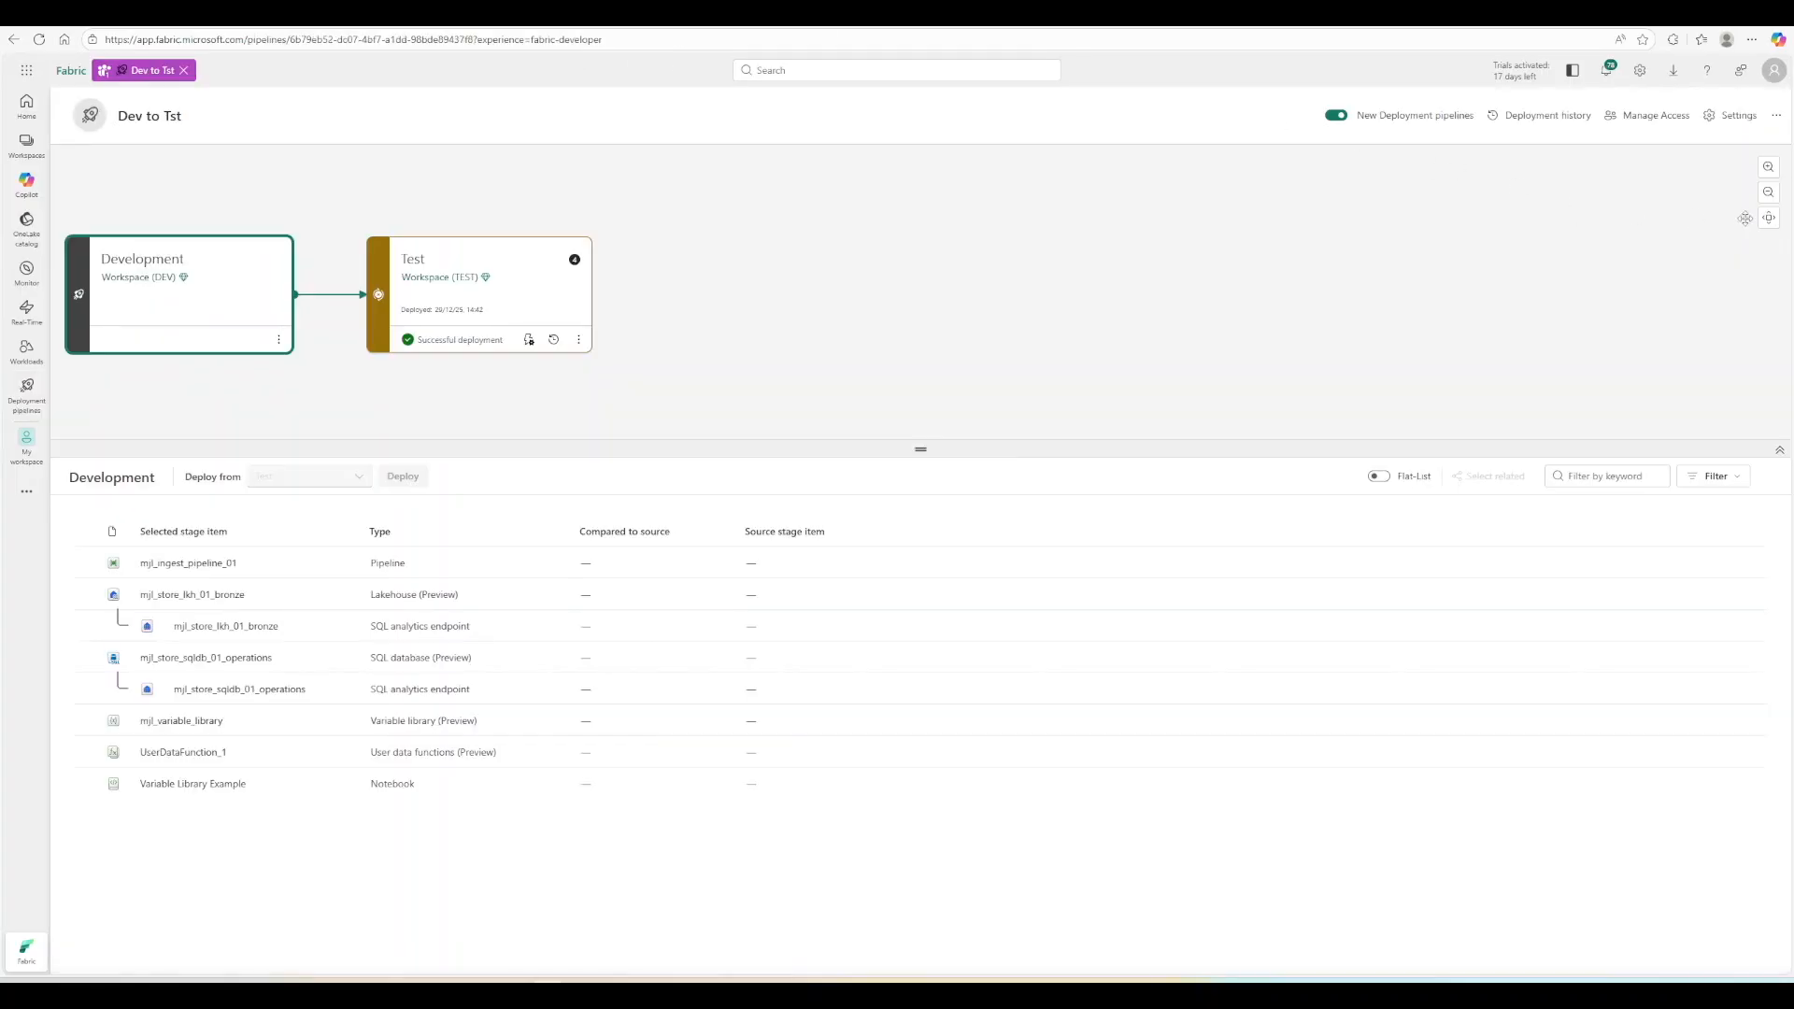
# Look up the connection ID of mjl_store_sqldb_01_operations_ep (DEV) in Manage Connections and Gateways.
pyautogui.click(1640, 70)
pyautogui.click(1654, 391)
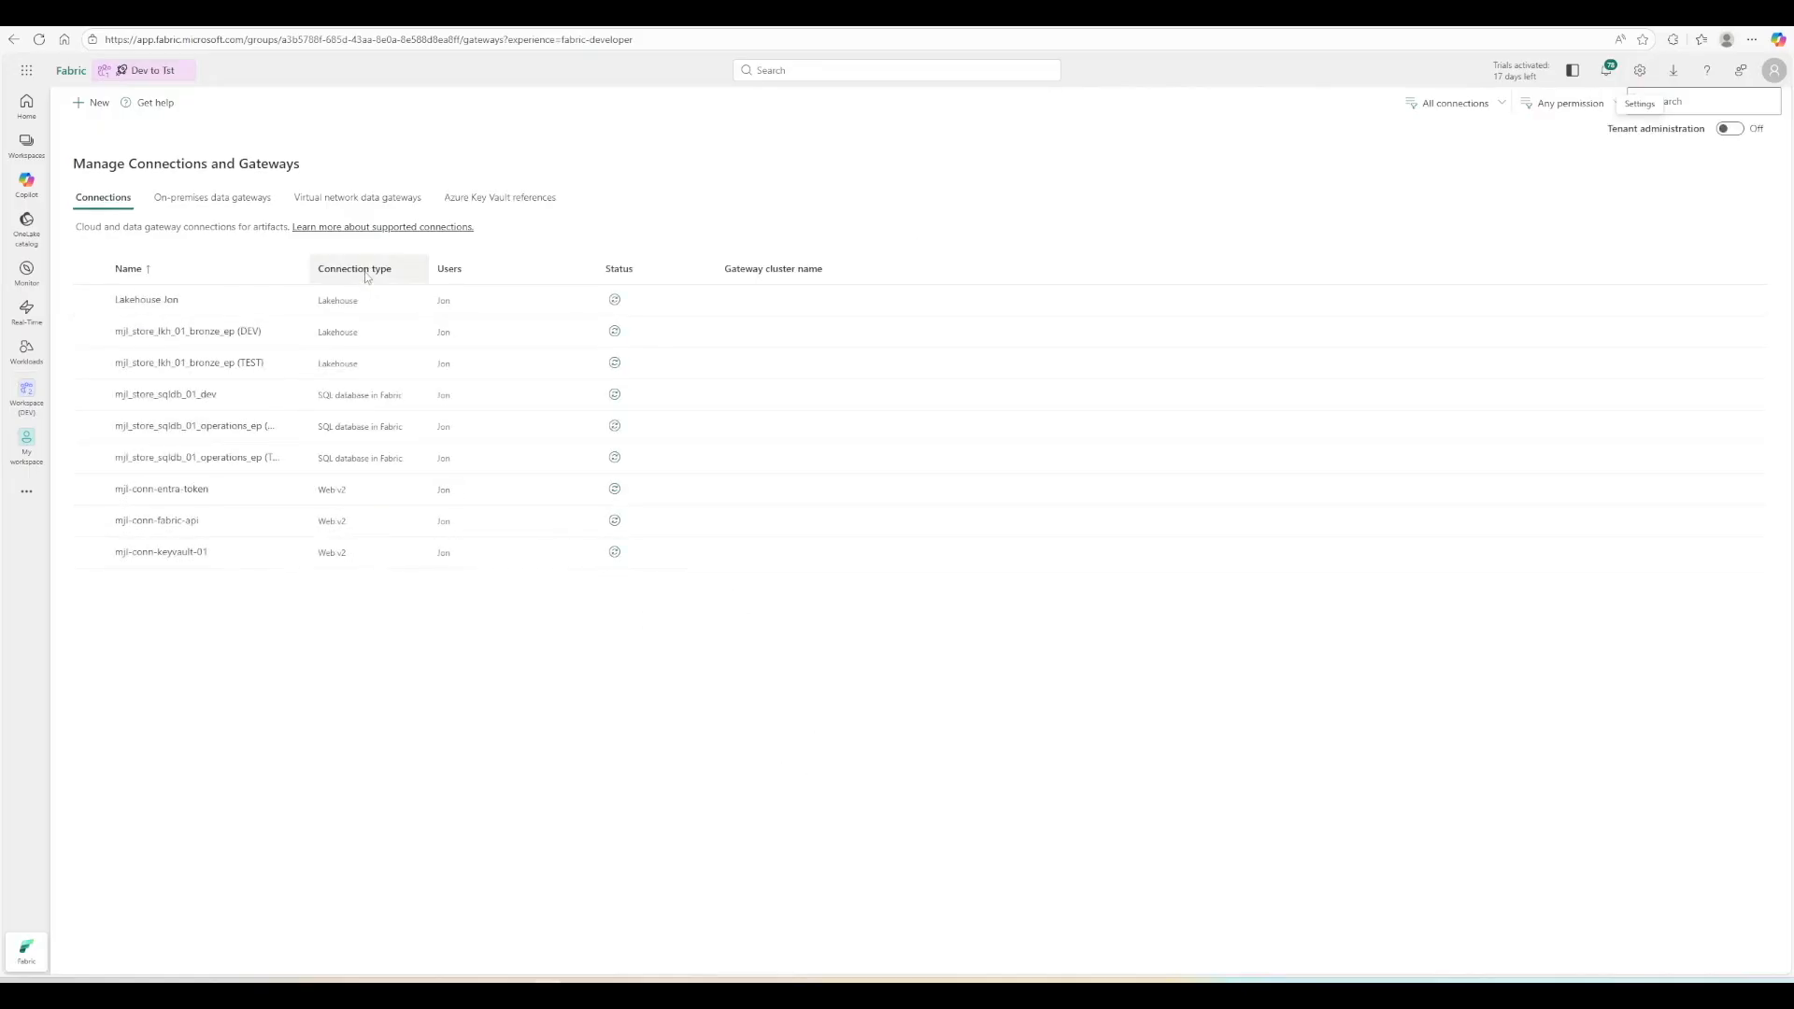
pyautogui.moveTo(312, 270); pyautogui.dragTo(428, 270)
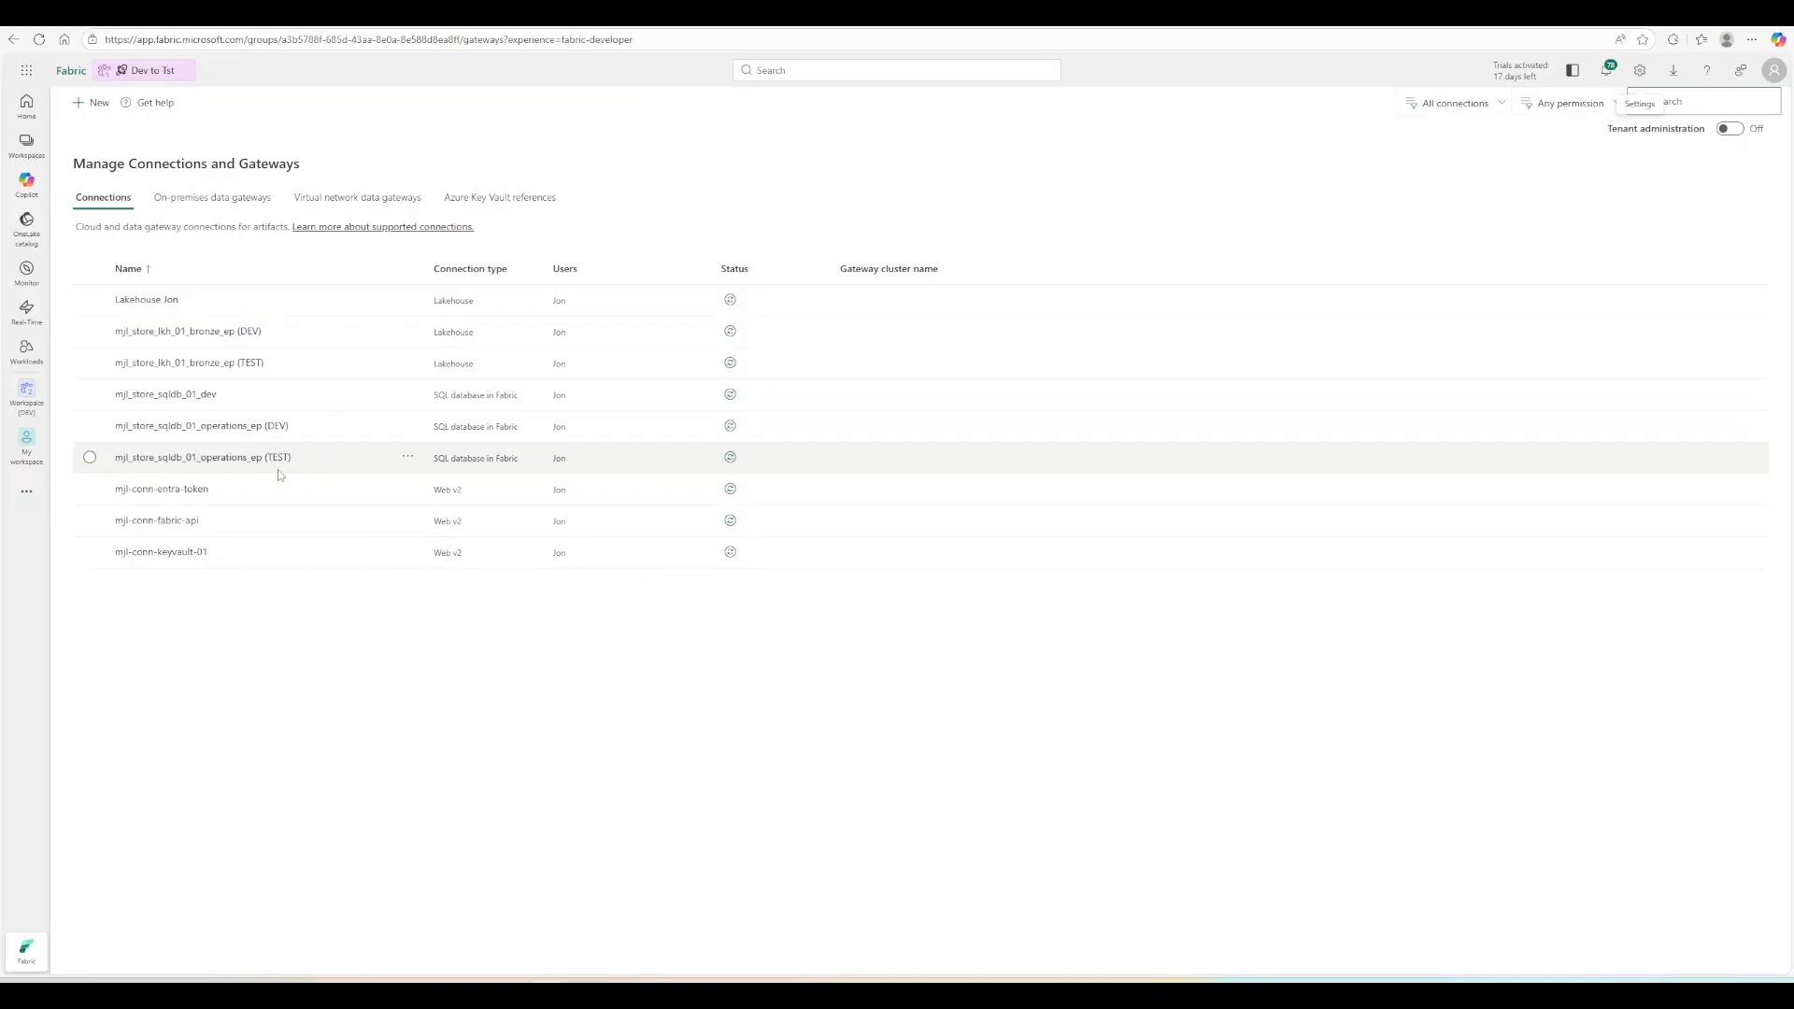
pyautogui.click(407, 427)
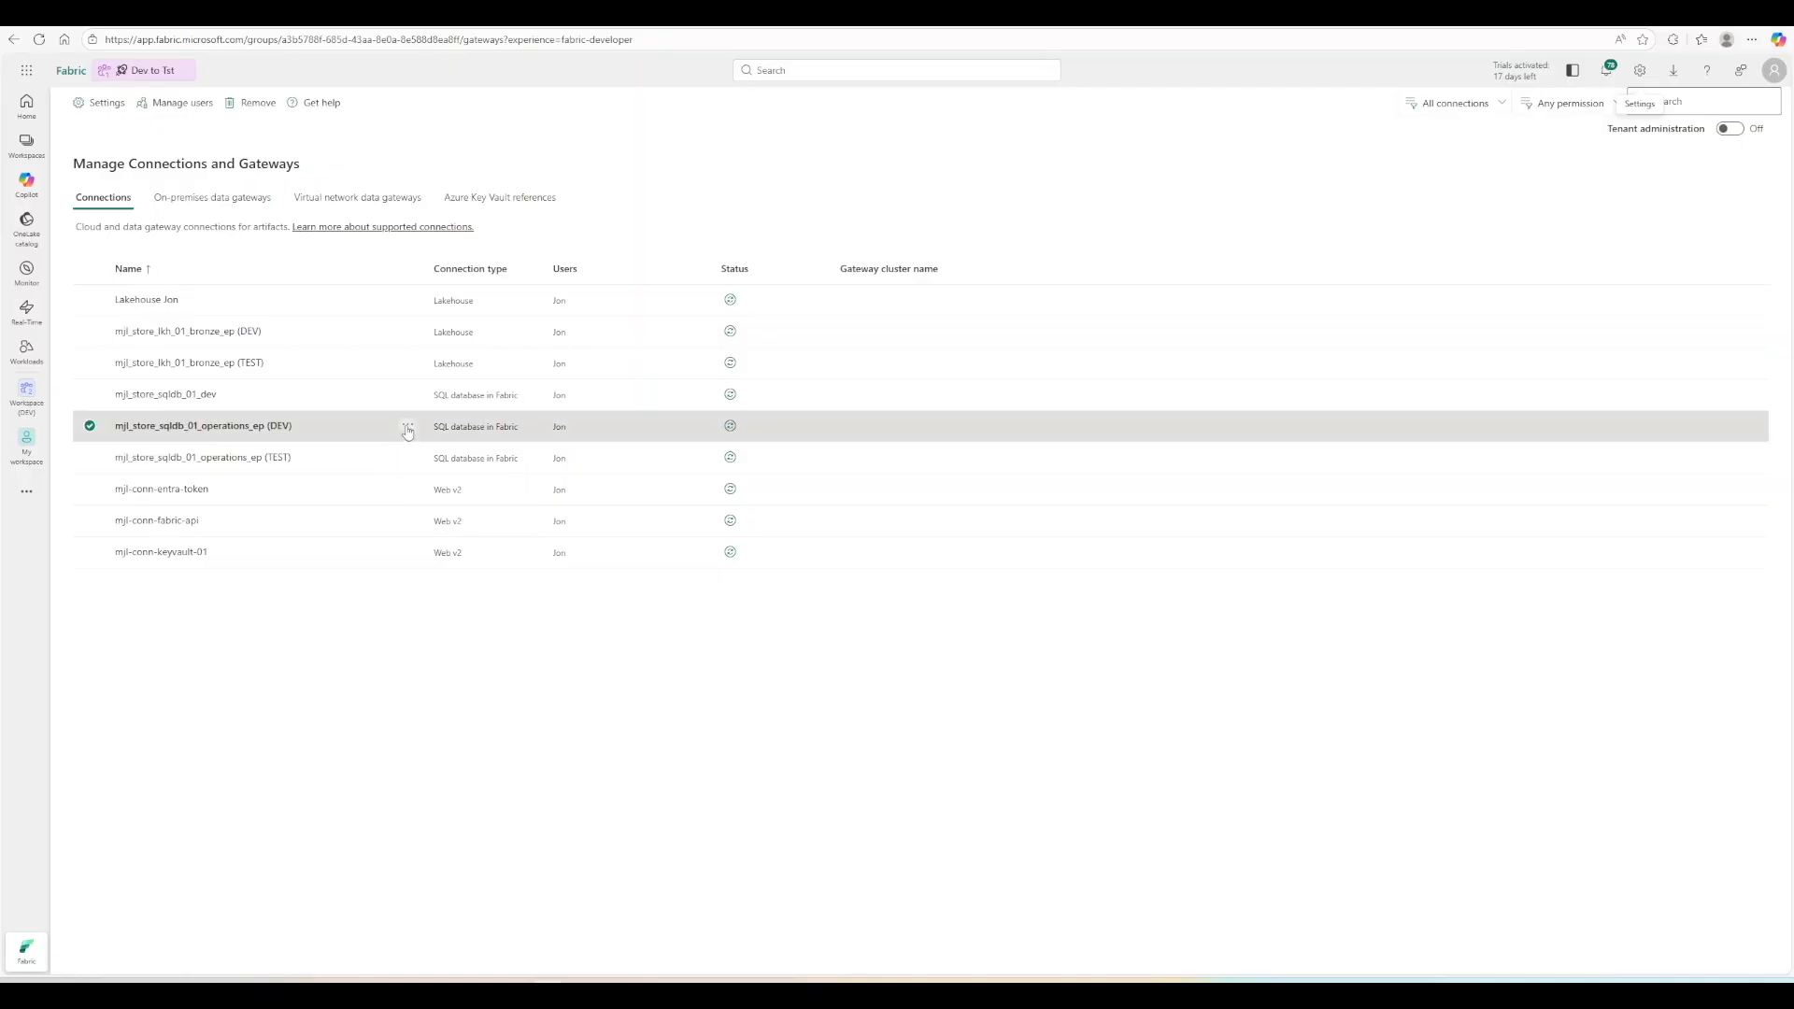
pyautogui.click(437, 451)
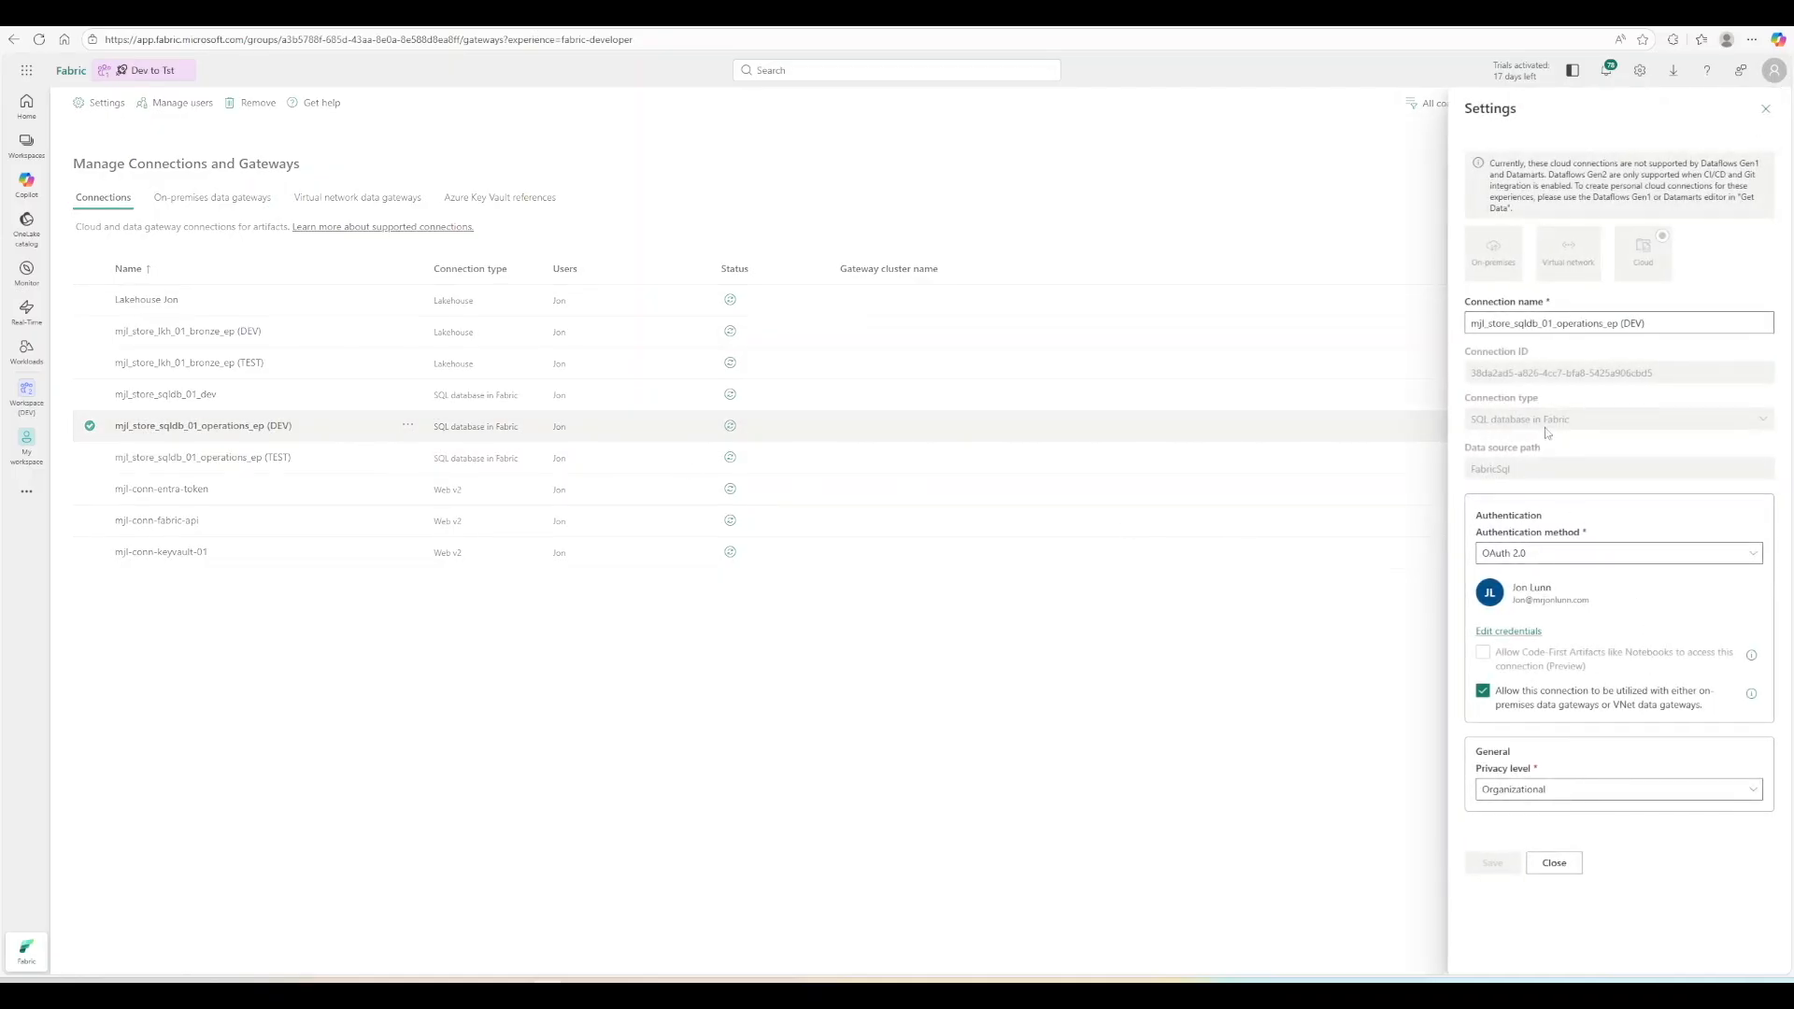
pyautogui.moveTo(1470, 373); pyautogui.dragTo(1670, 380)
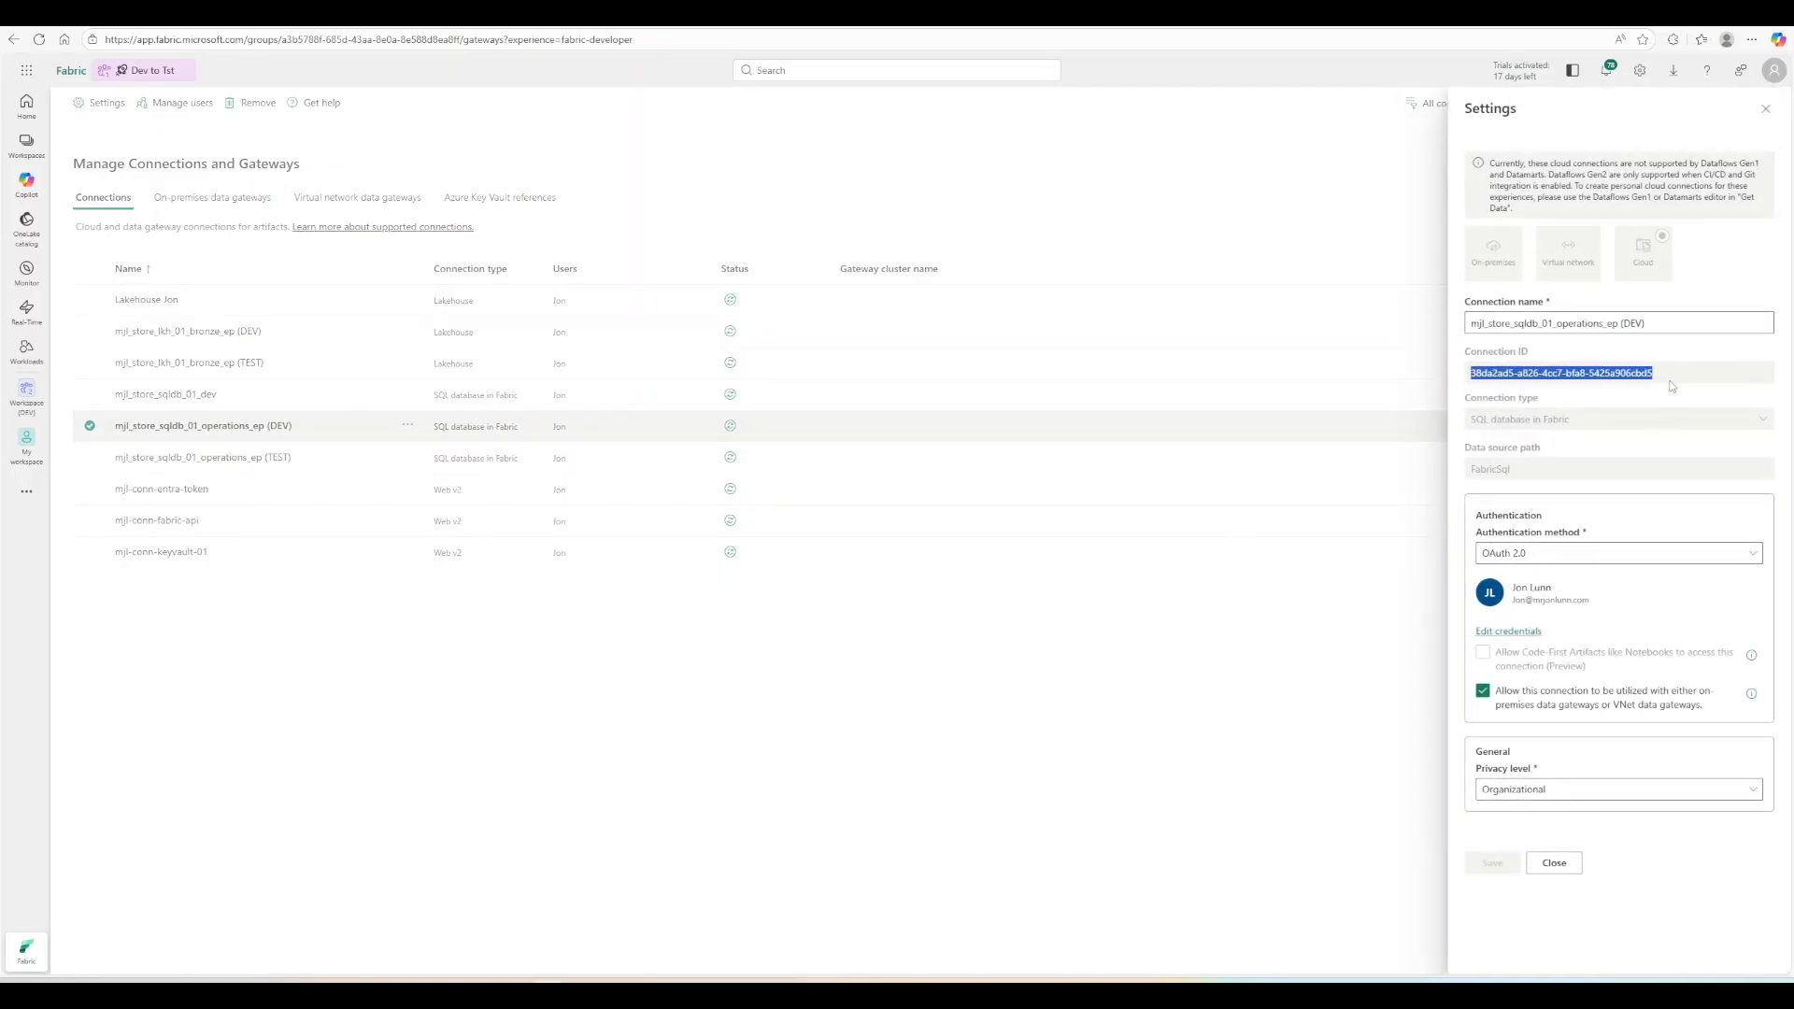
pyautogui.click(1766, 108)
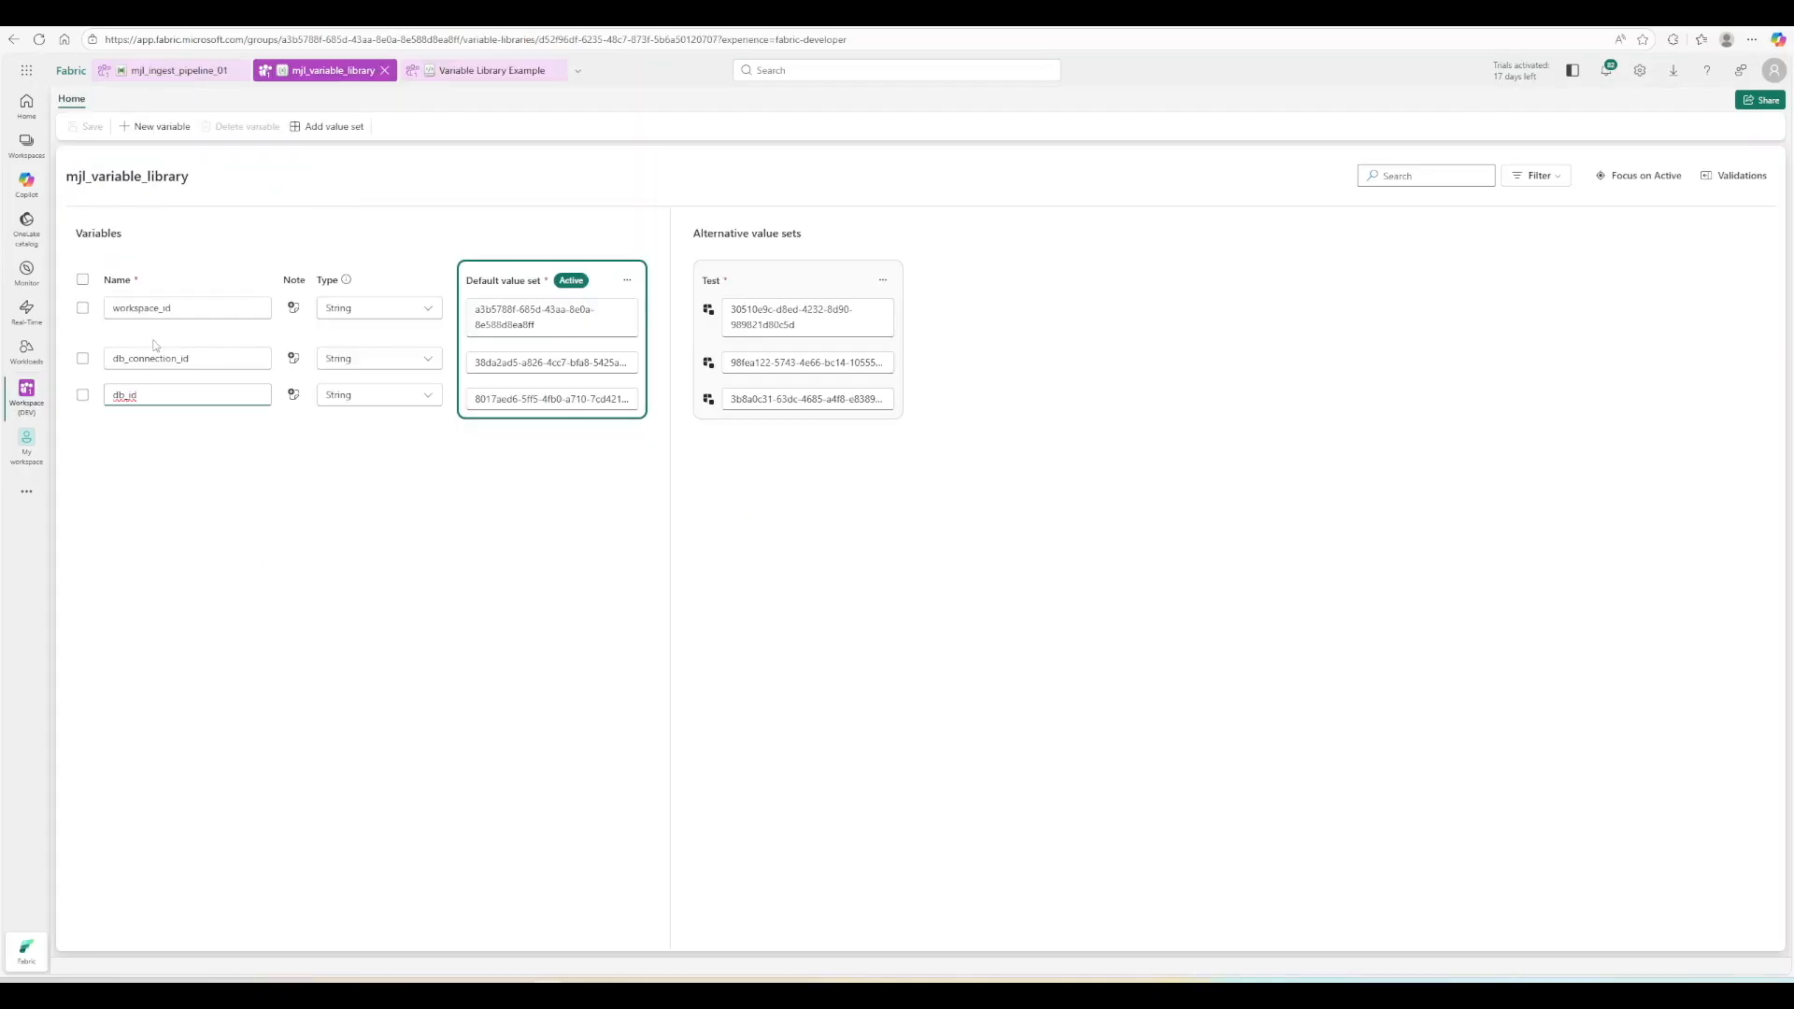
# Add a String variable named lk_connection_id to mjl_variable_library.
pyautogui.click(157, 128)
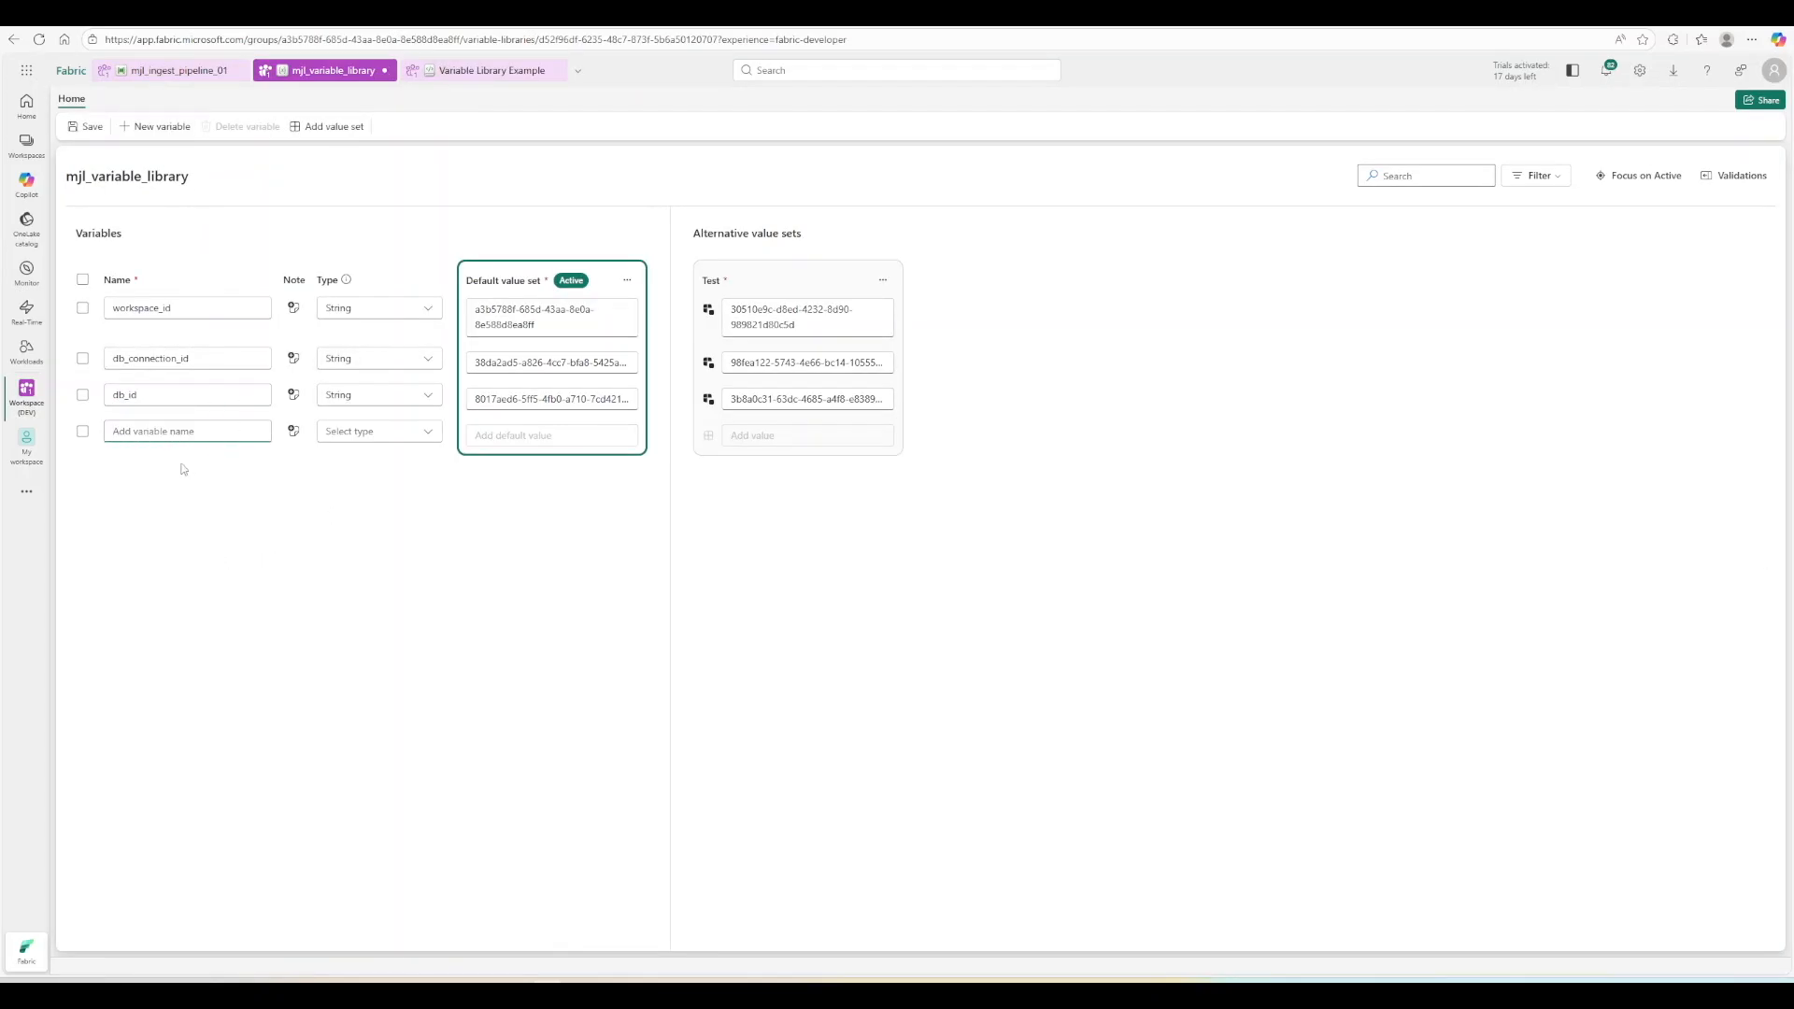
pyautogui.write('lk_connection_id')
pyautogui.click(431, 435)
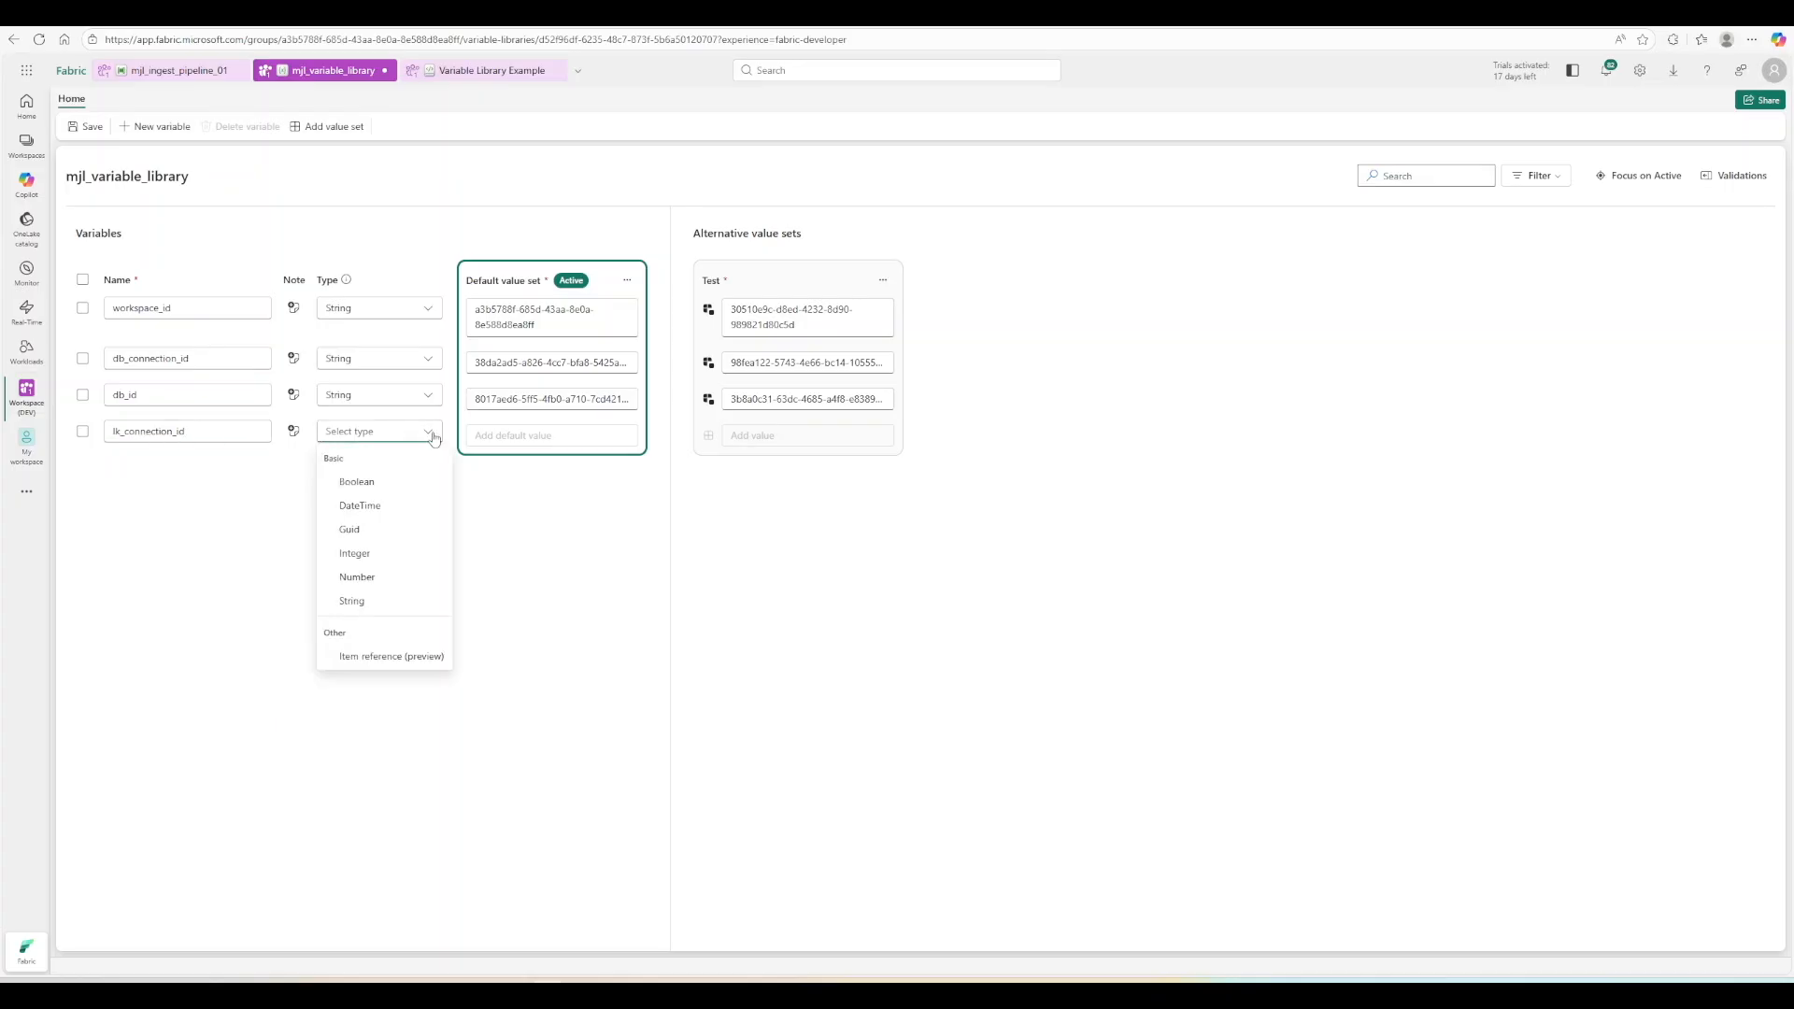
pyautogui.click(376, 607)
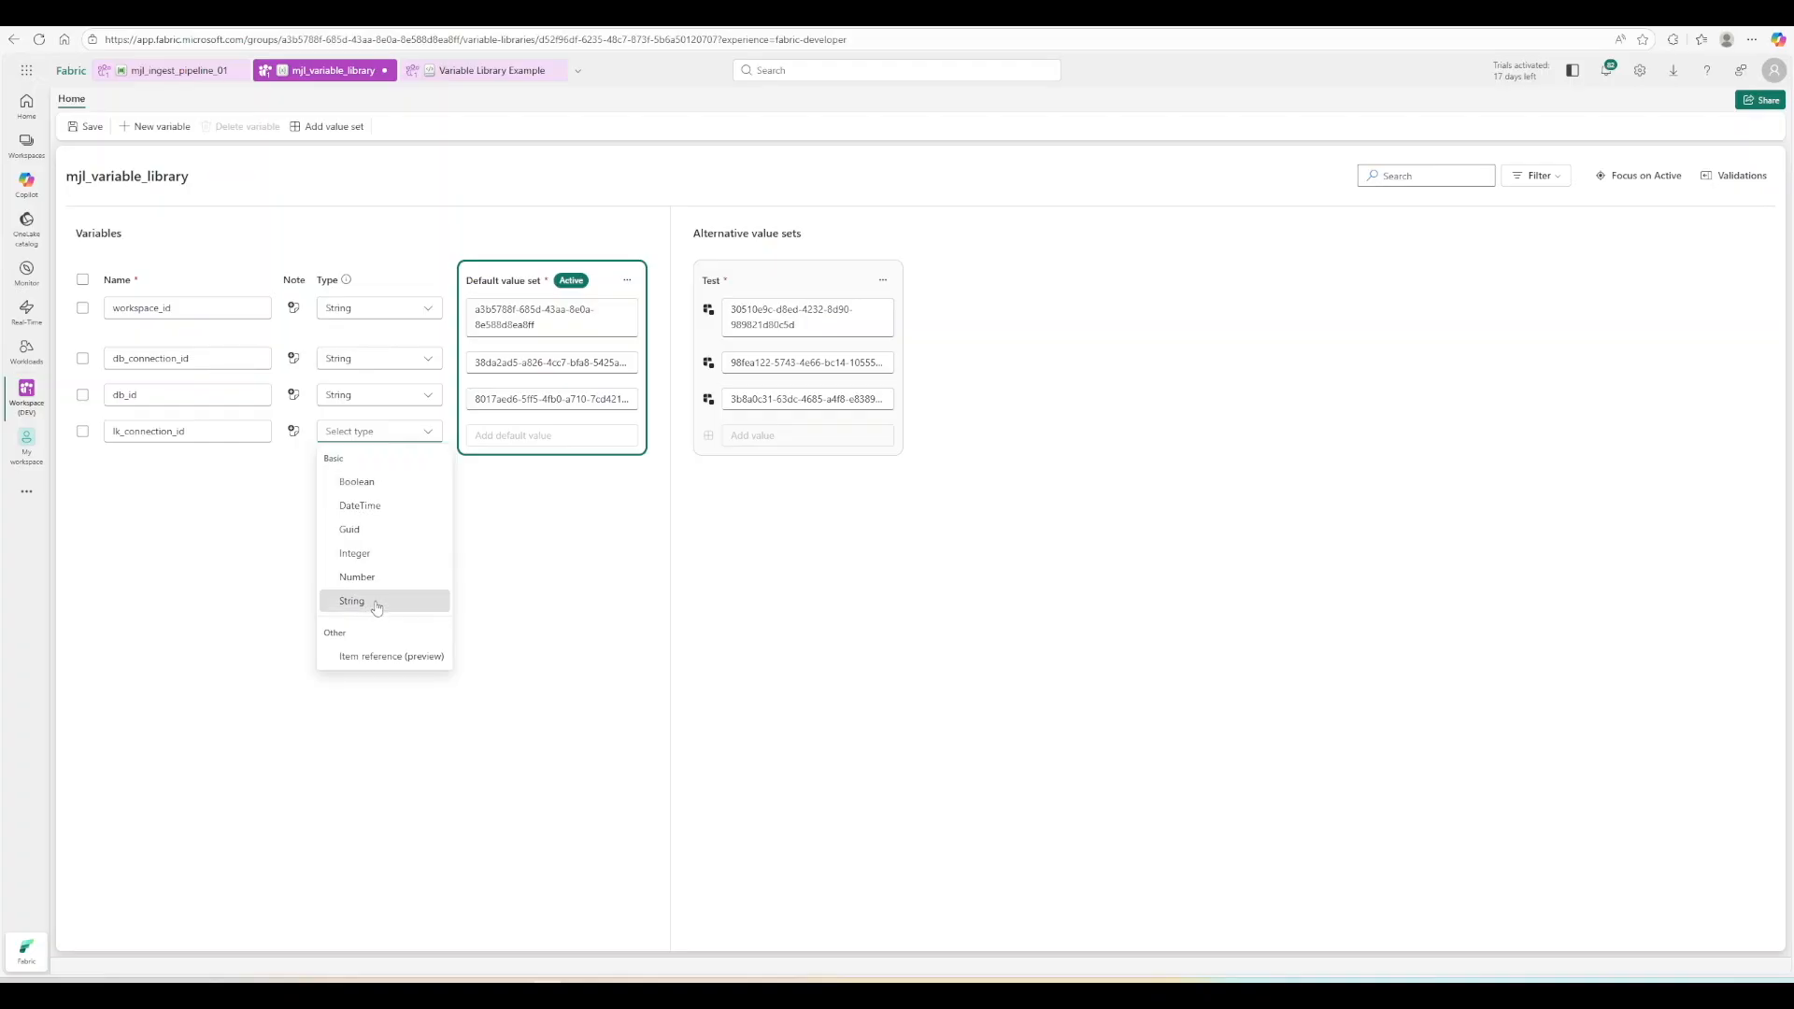
# Copy the connection ID of mjl_store_lkh_01_bronze_ep (DEV) into the default value of lk_connection_id.
pyautogui.click(542, 420)
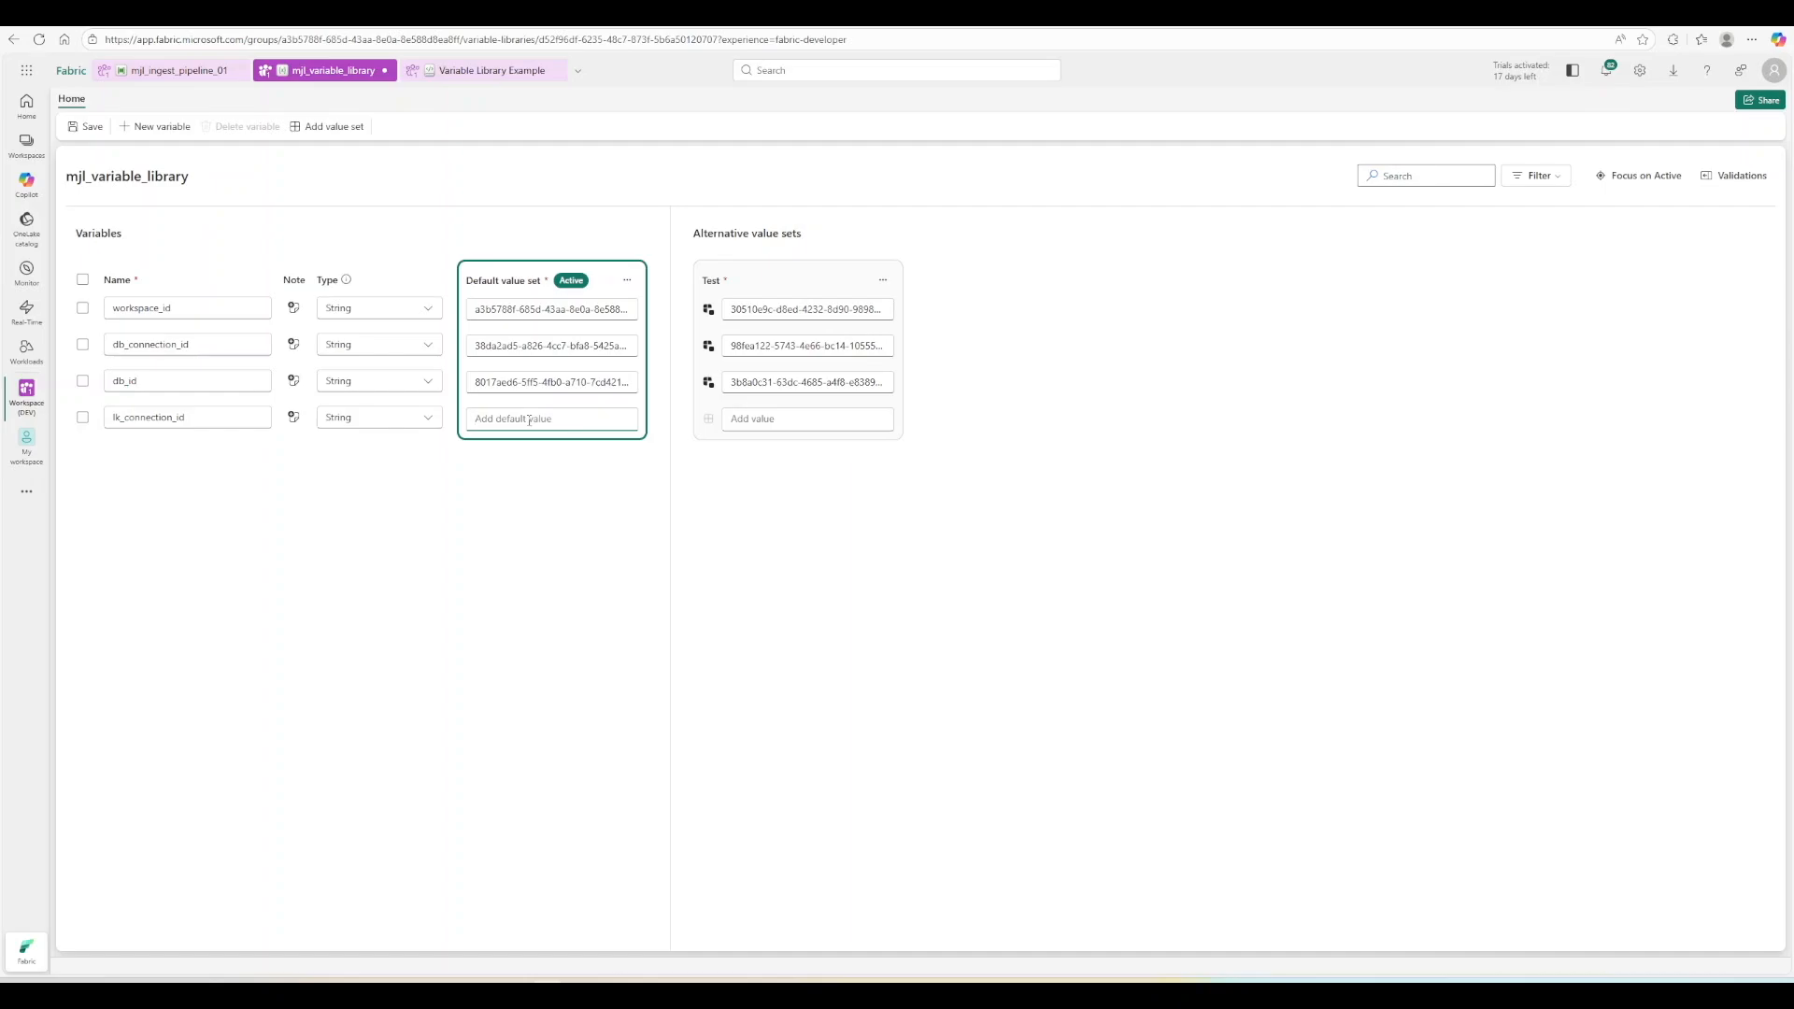
pyautogui.click(774, 421)
pyautogui.click(504, 426)
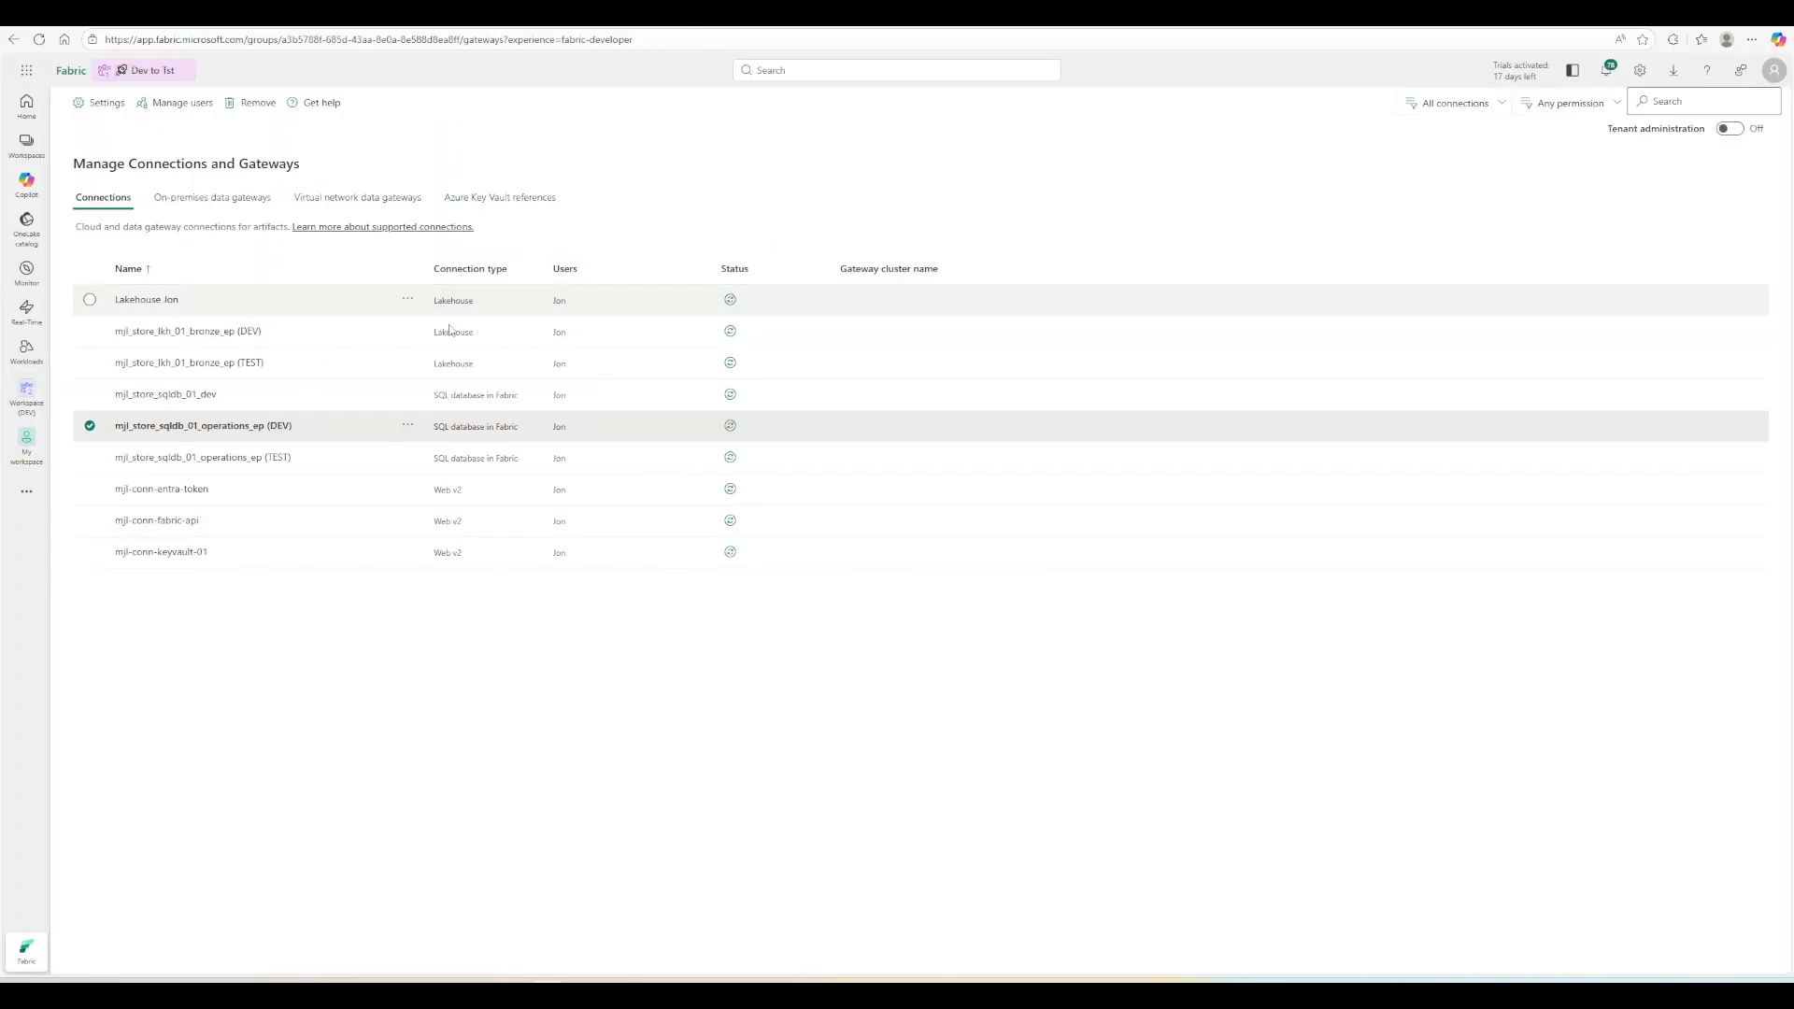
pyautogui.click(409, 331)
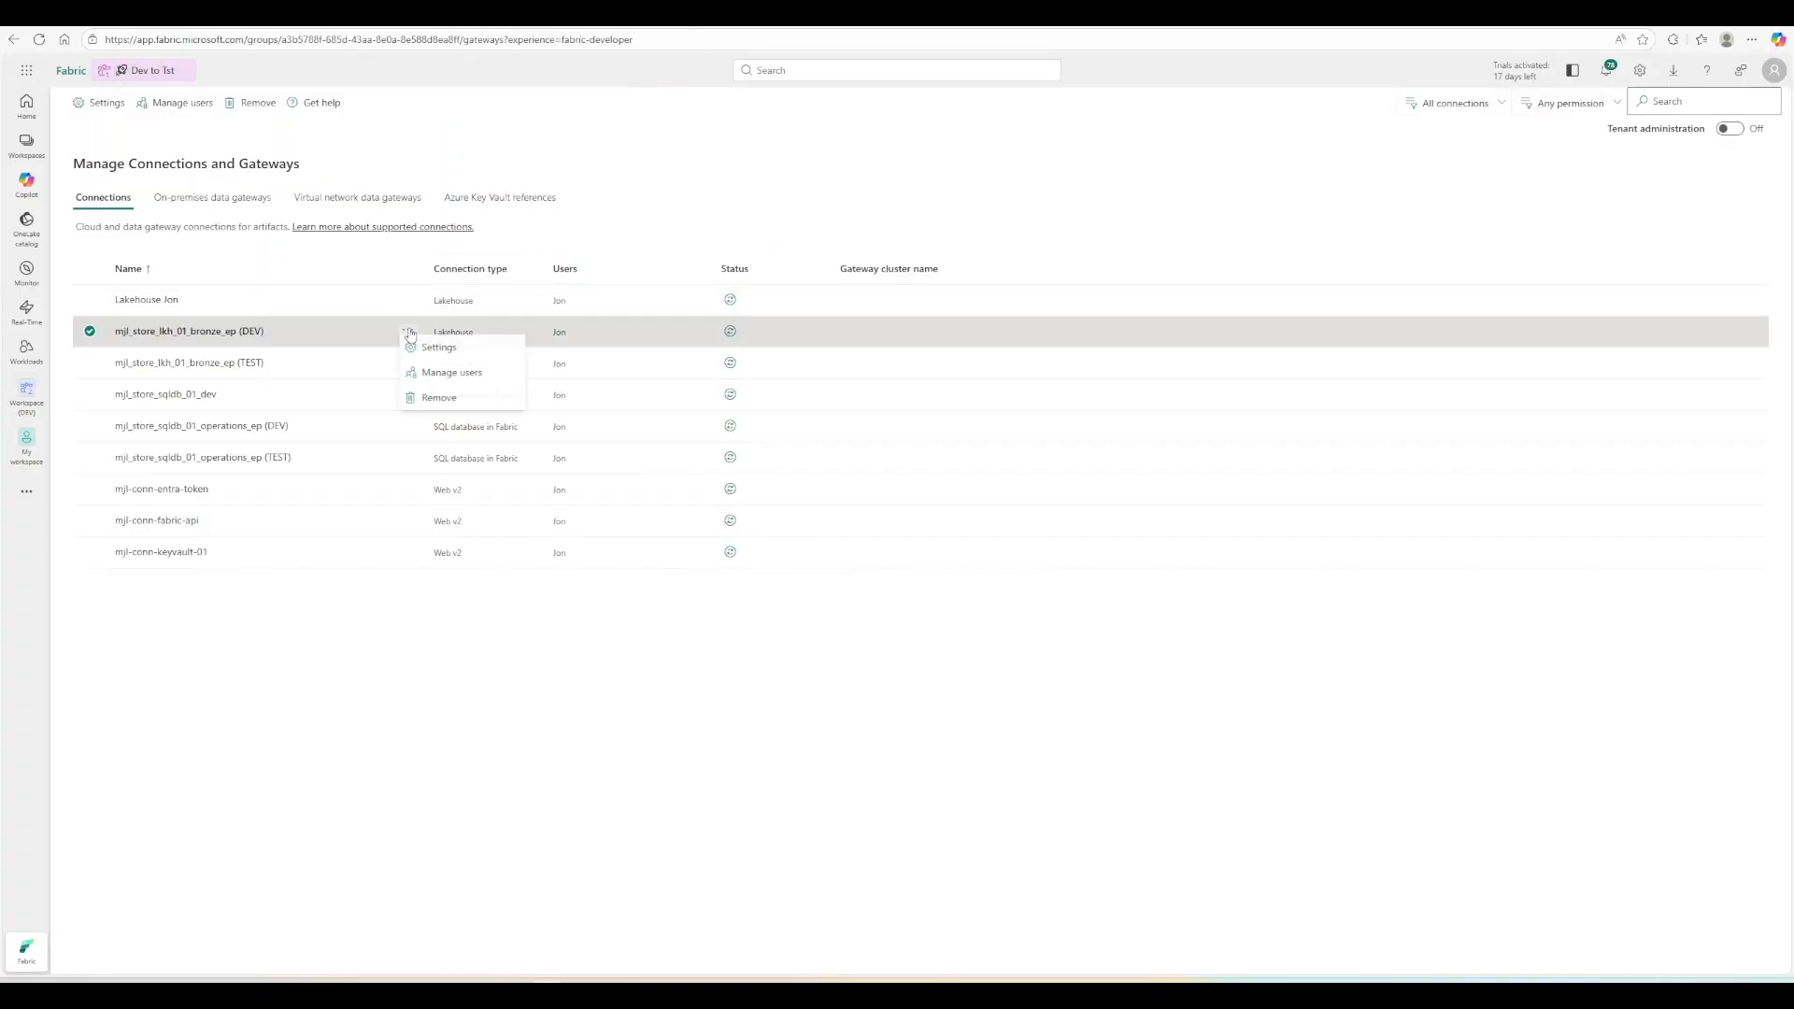
pyautogui.click(432, 347)
pyautogui.moveTo(1686, 387); pyautogui.dragTo(1454, 375)
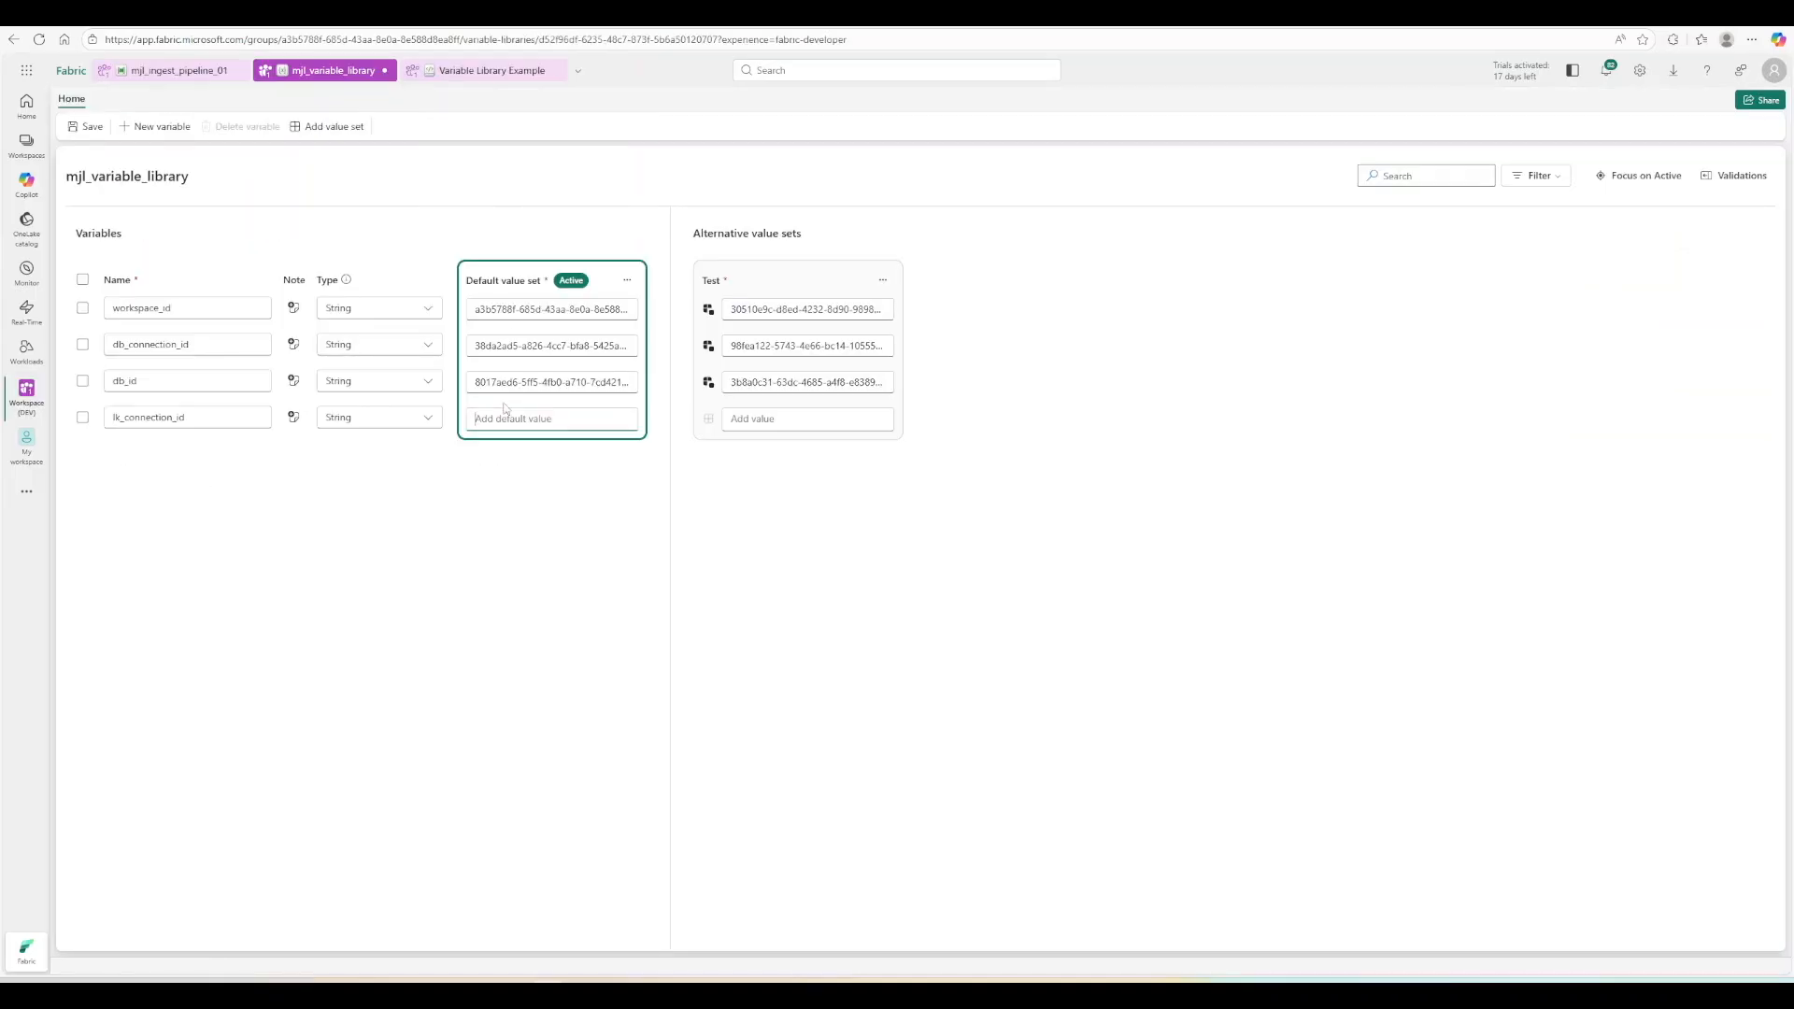
pyautogui.click(504, 418)
pyautogui.hotkey('ctrl', 'v')
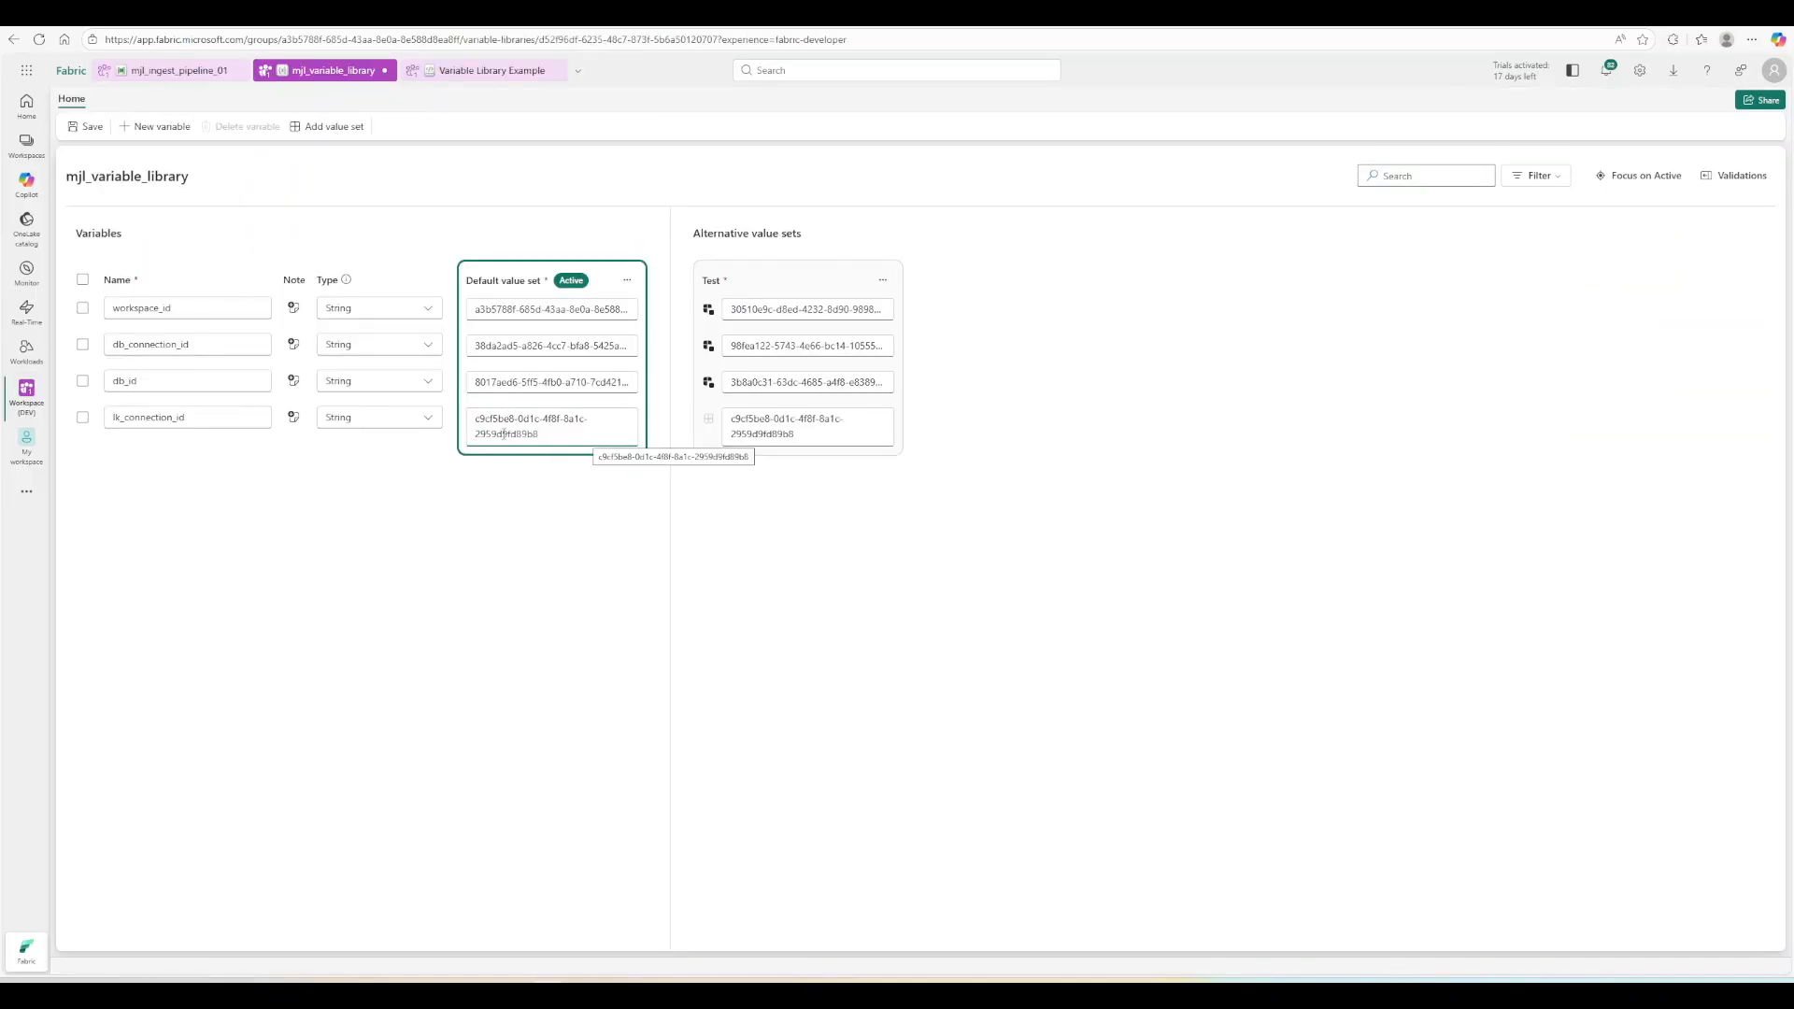
# Replace the Test value of lk_connection_id with the connection ID of mjl_store_lkh_01_bronze_ep (TEST) and save the variable library.
pyautogui.click(780, 427)
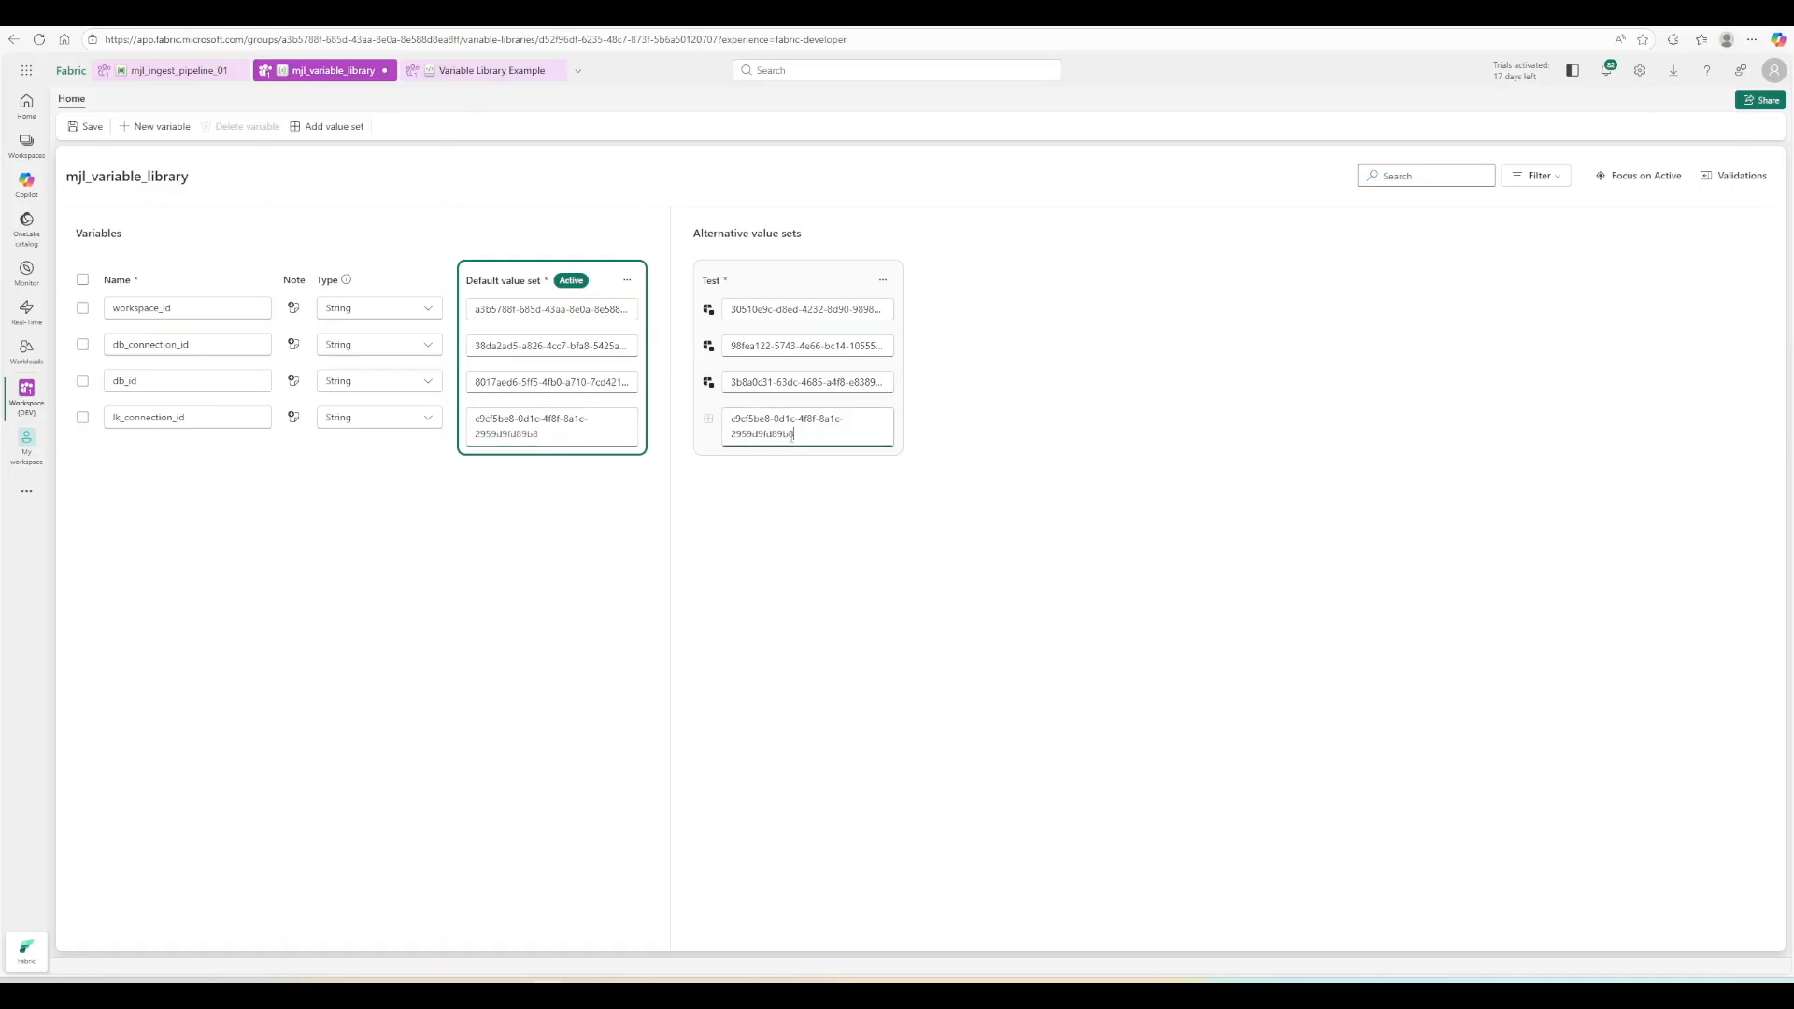
pyautogui.hotkey('ctrl', 'a')
pyautogui.press('BackSpace')
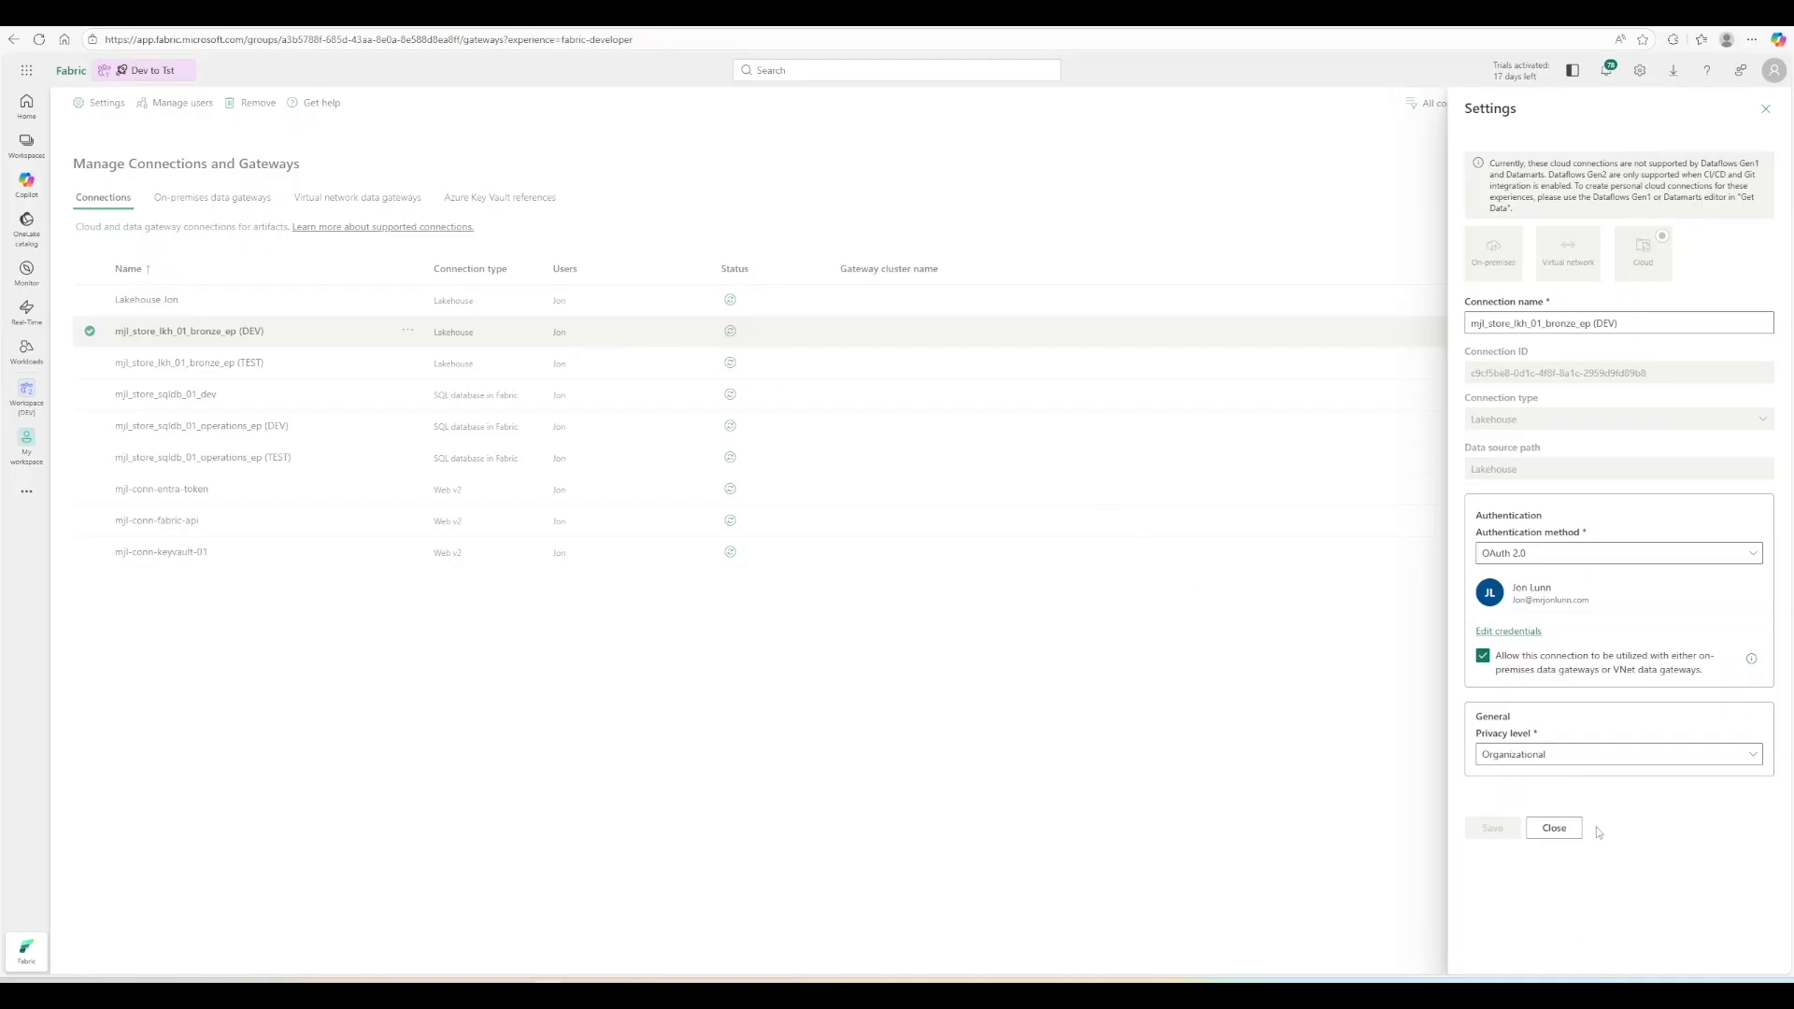
pyautogui.click(1556, 828)
pyautogui.click(409, 365)
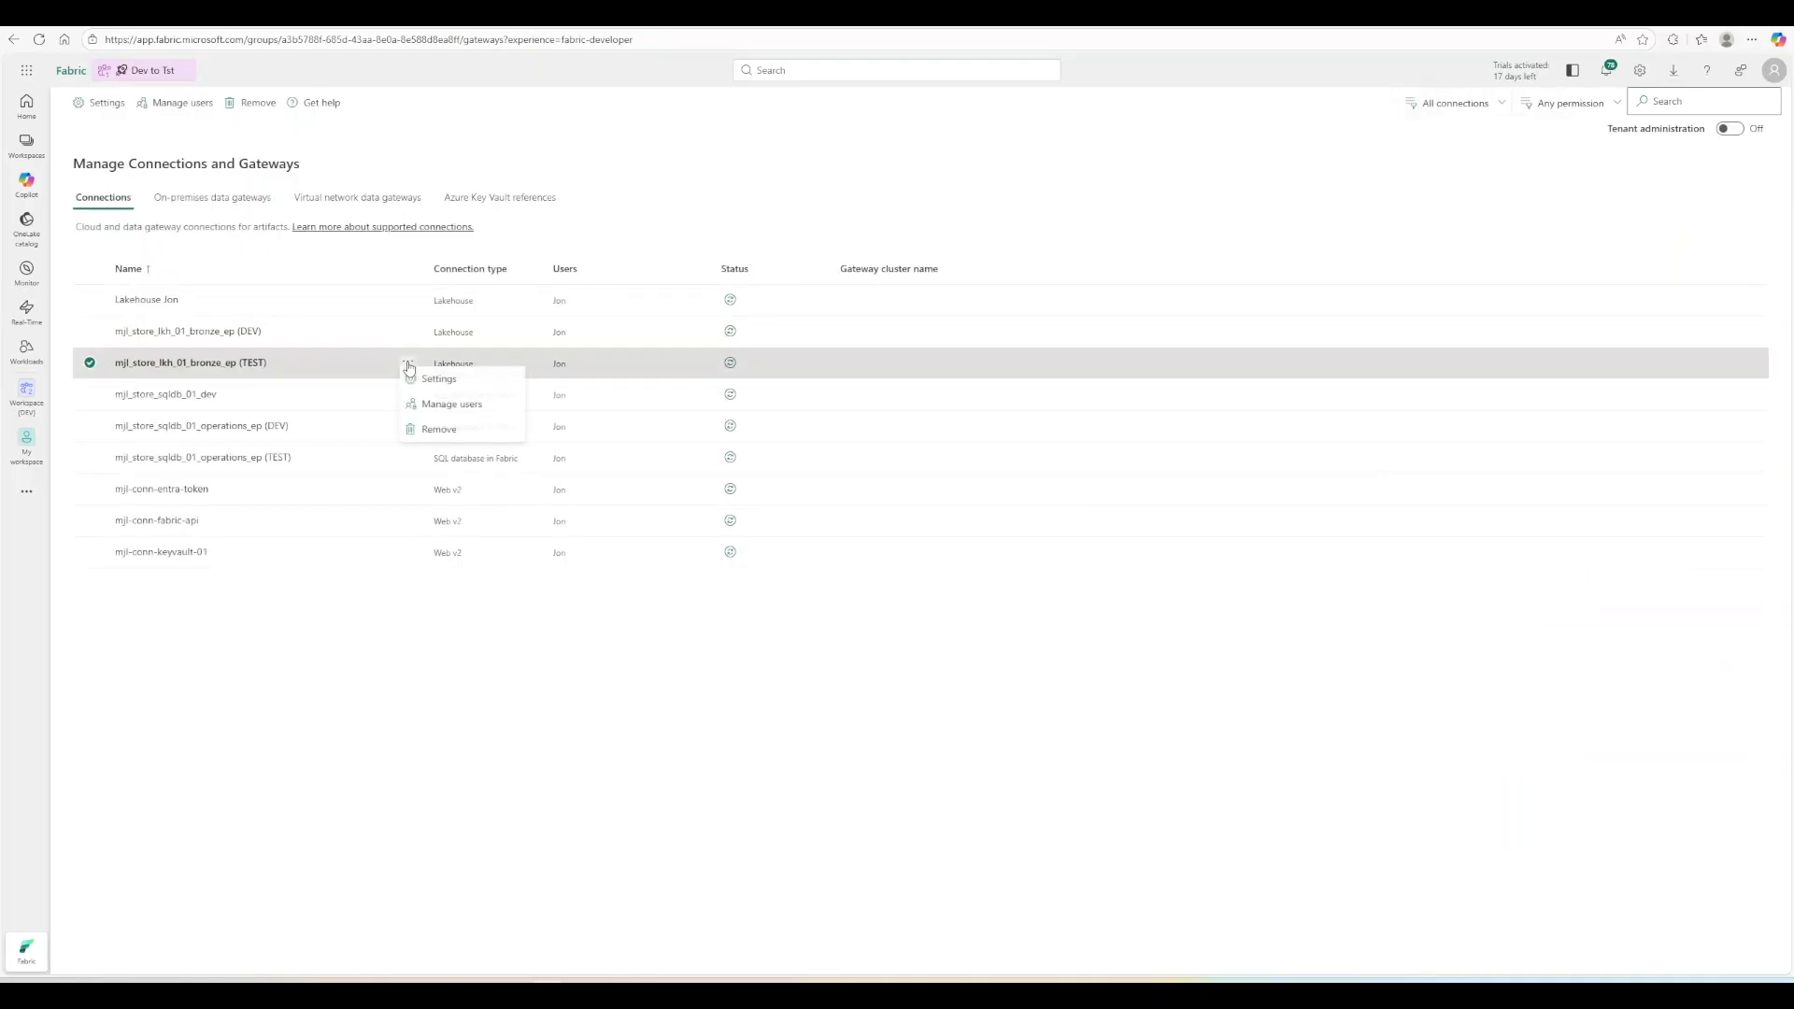
pyautogui.click(425, 378)
pyautogui.moveTo(1681, 379); pyautogui.dragTo(1469, 374)
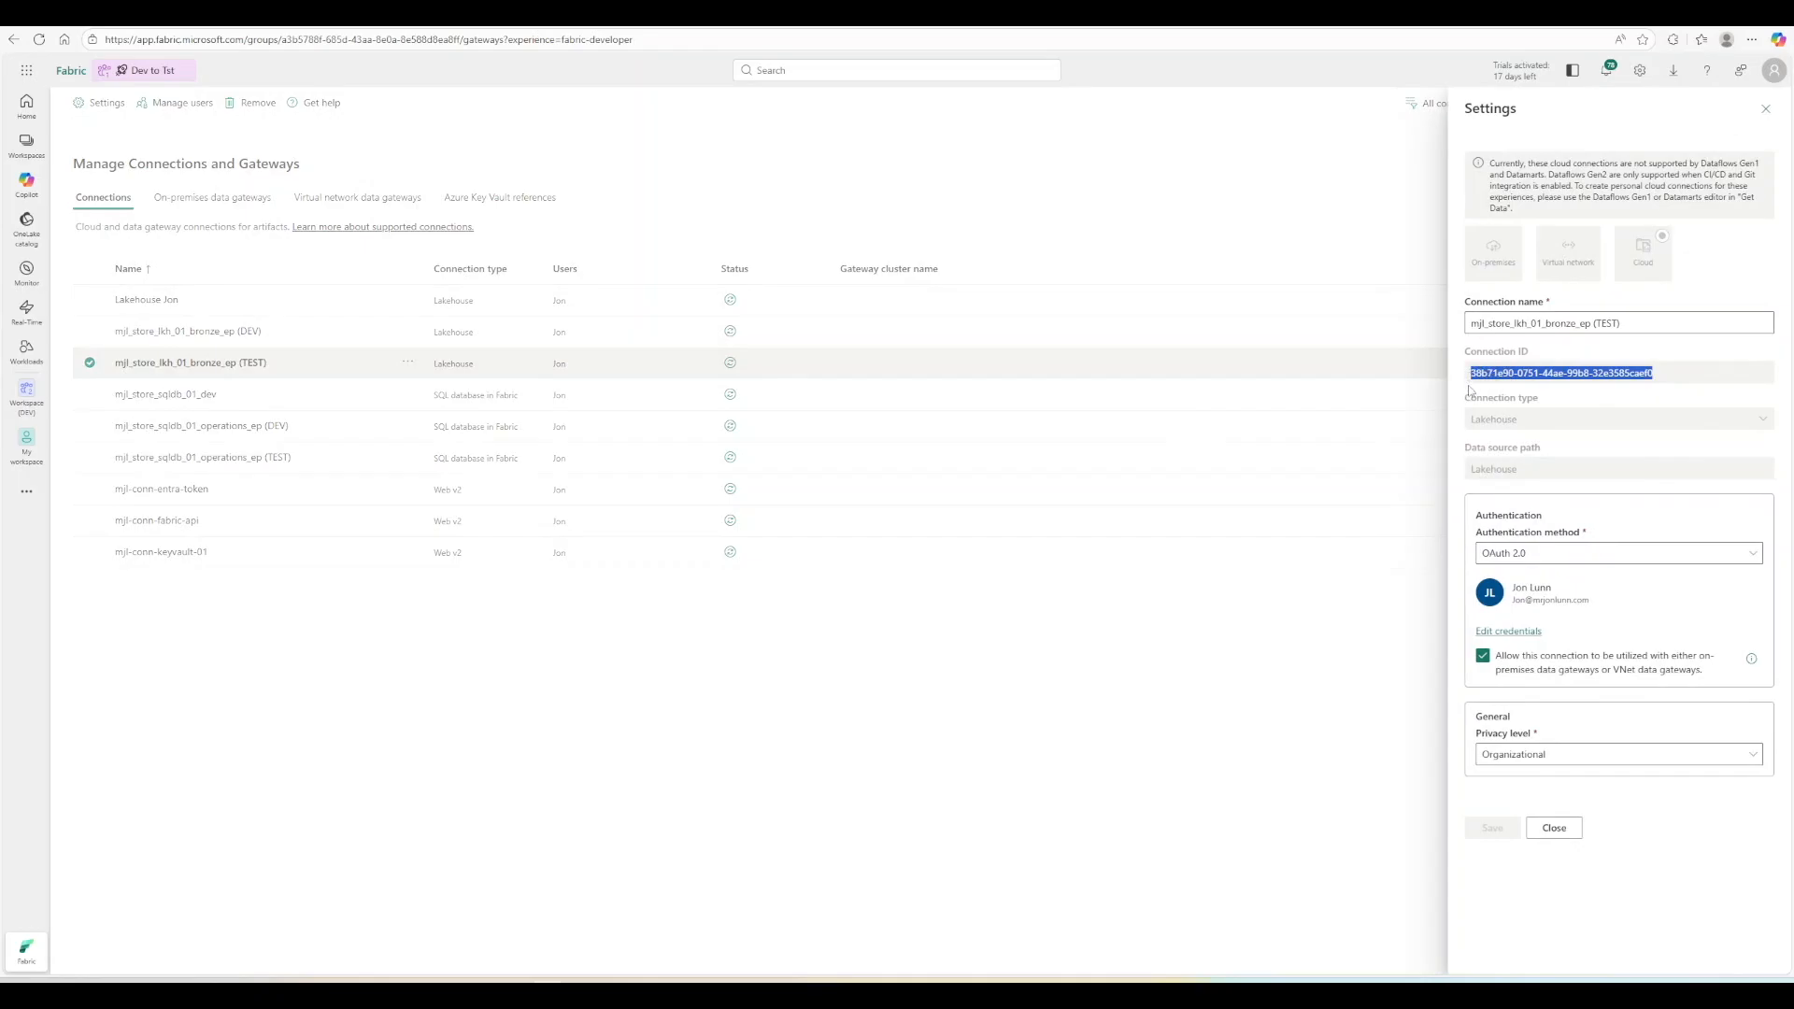
pyautogui.click(1555, 830)
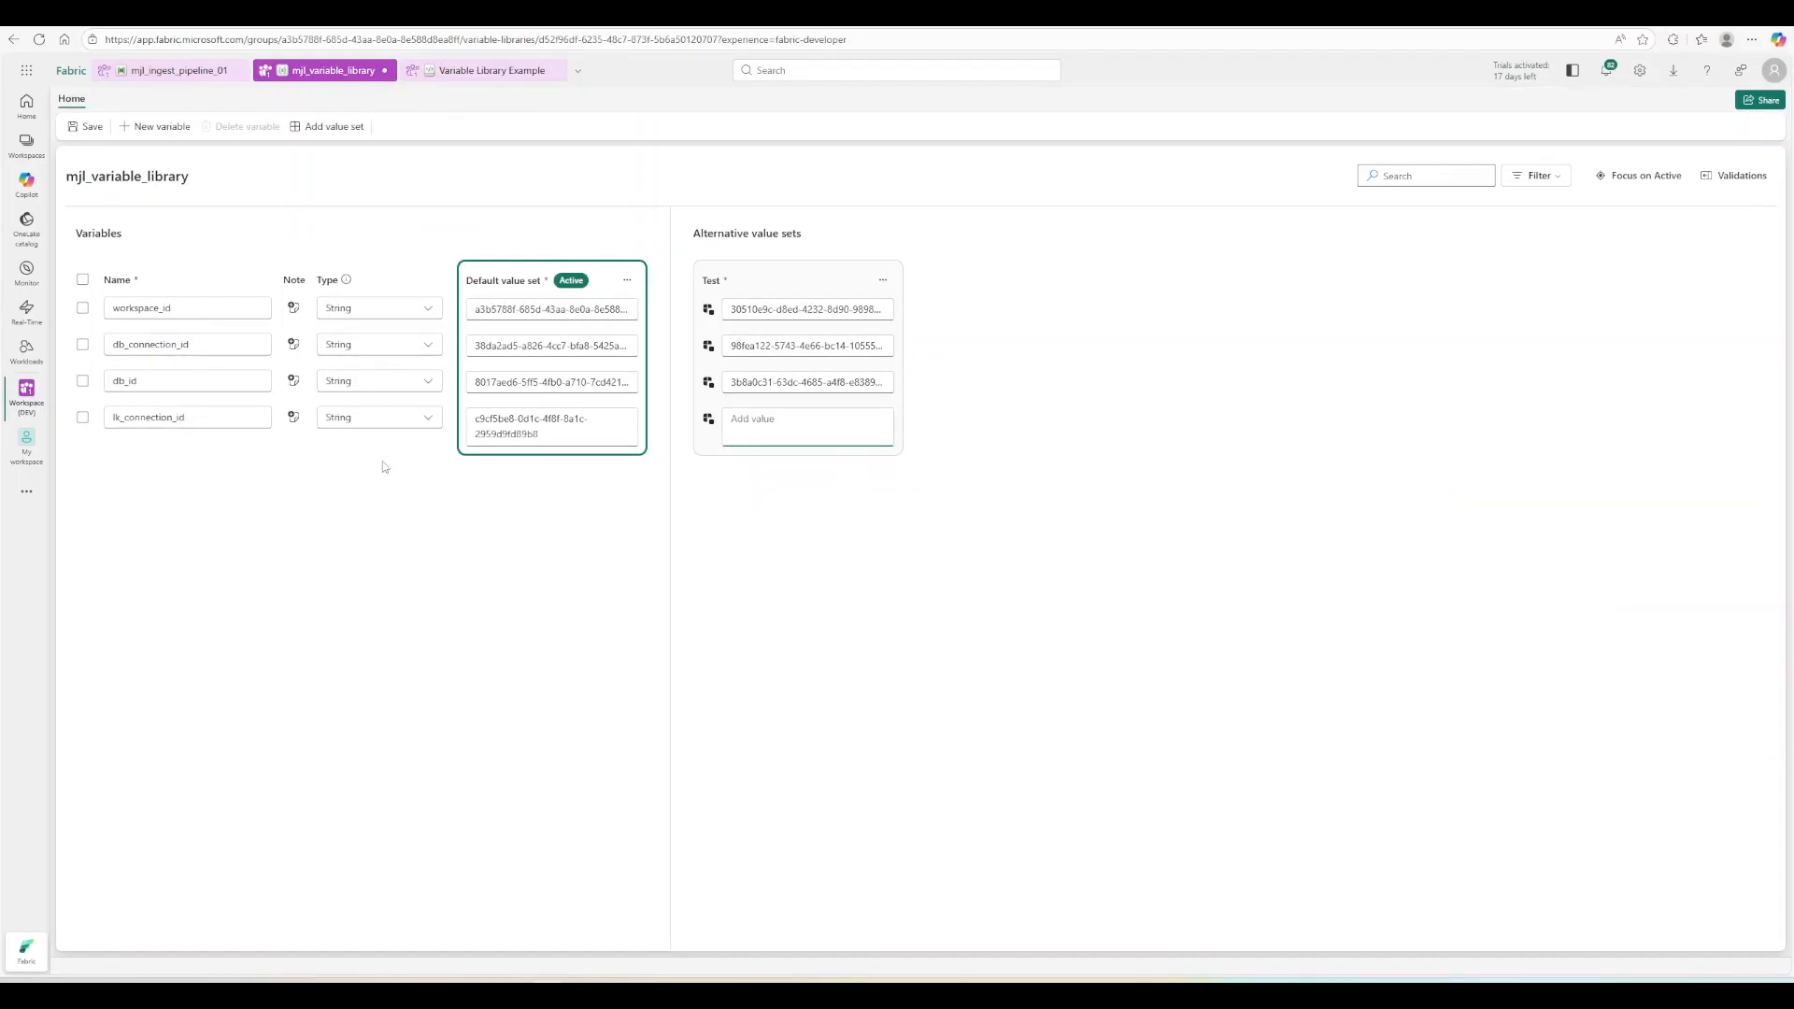
pyautogui.hotkey('ctrl', 'v')
pyautogui.click(811, 542)
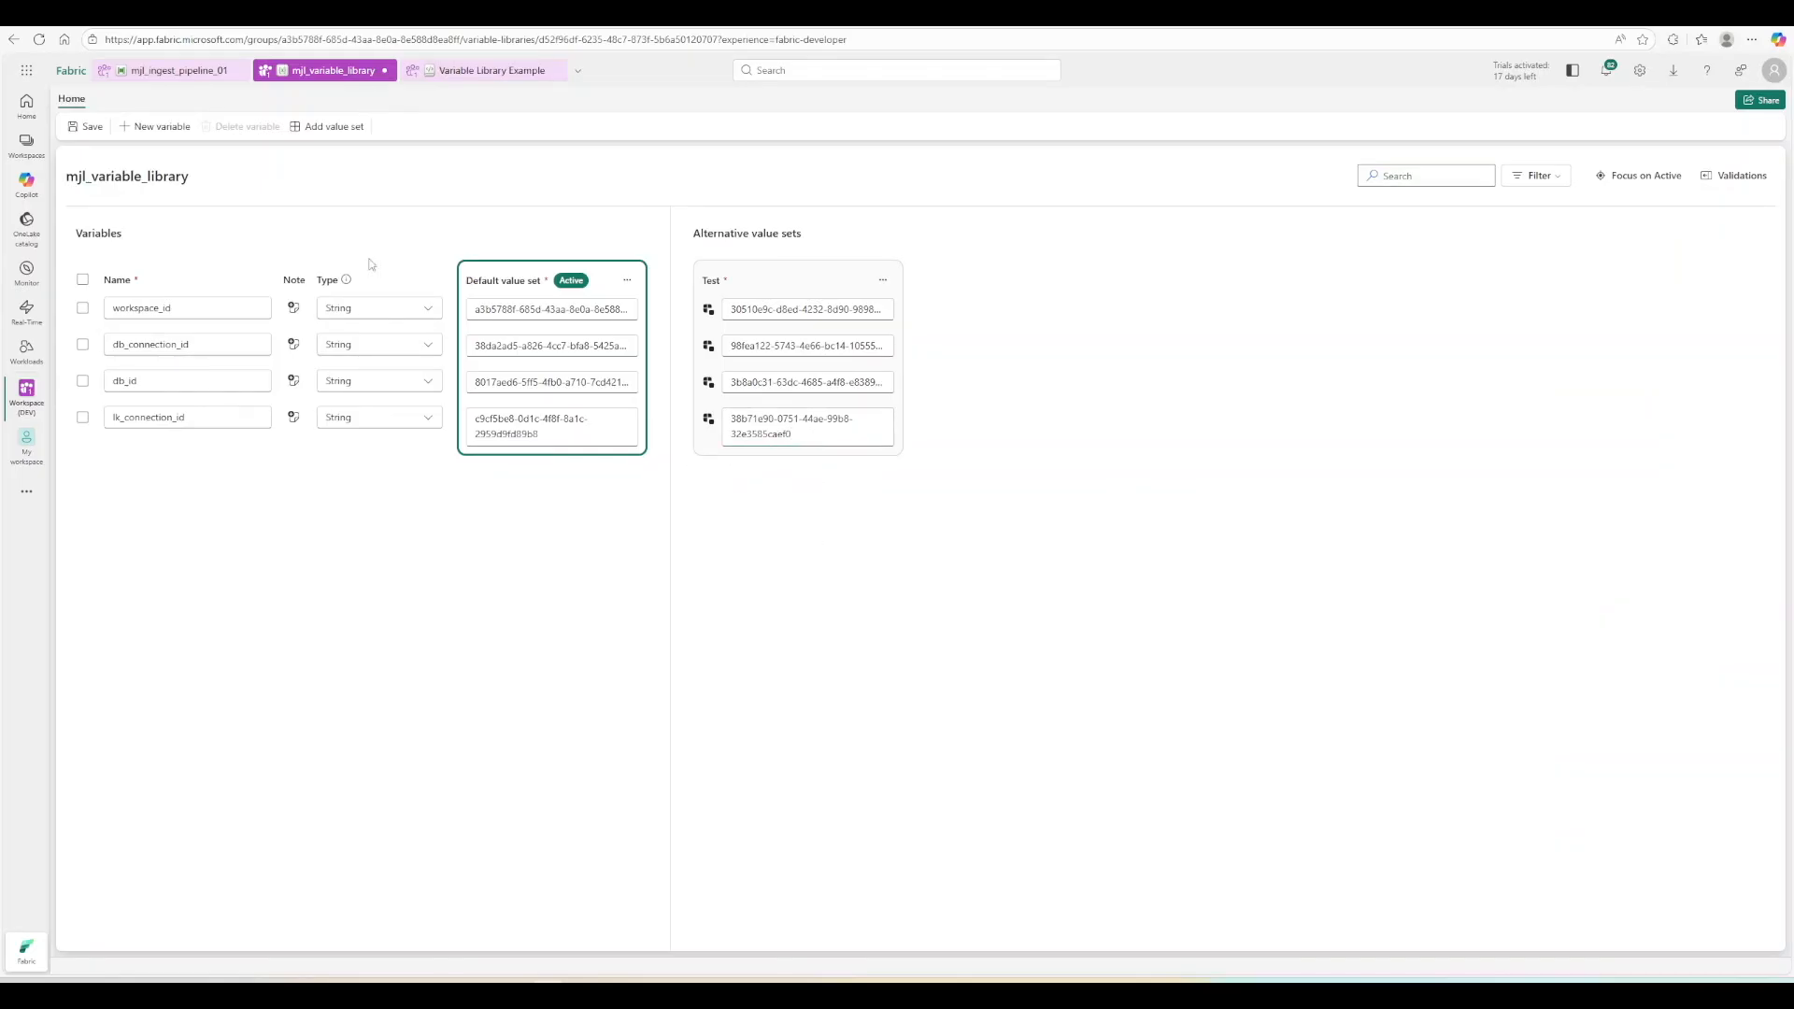
pyautogui.click(90, 127)
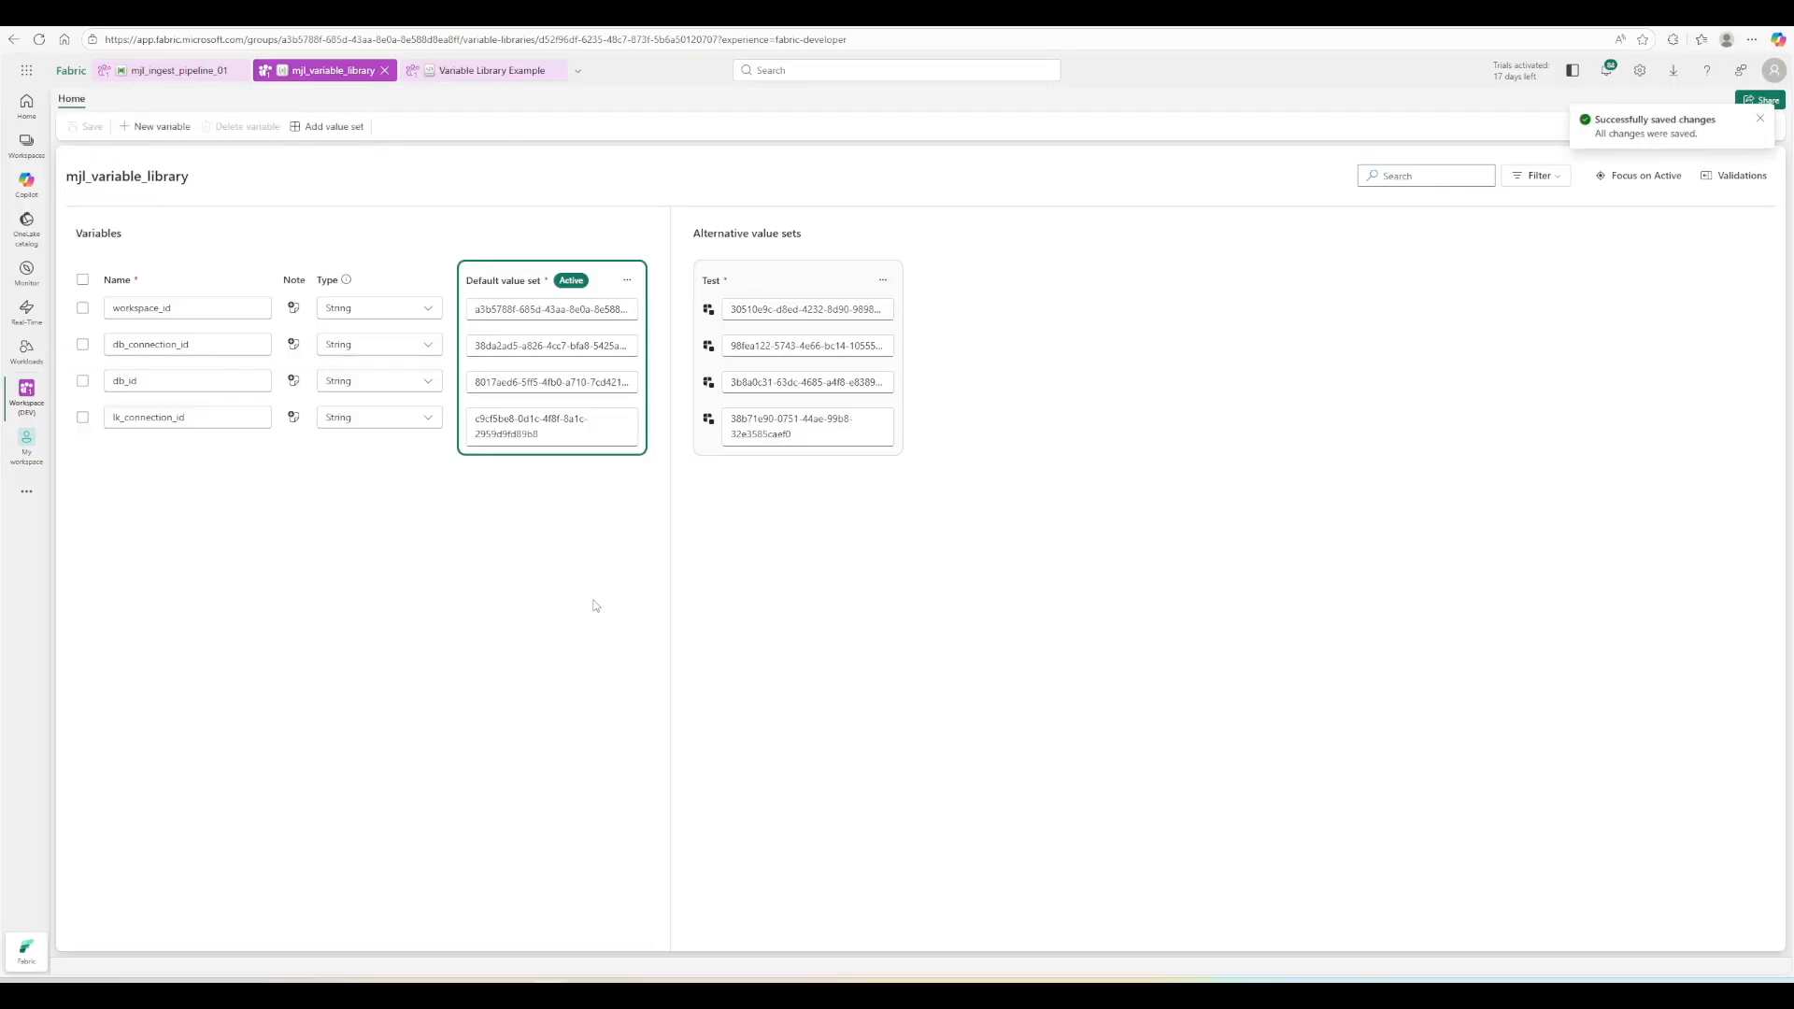
pyautogui.click(294, 417)
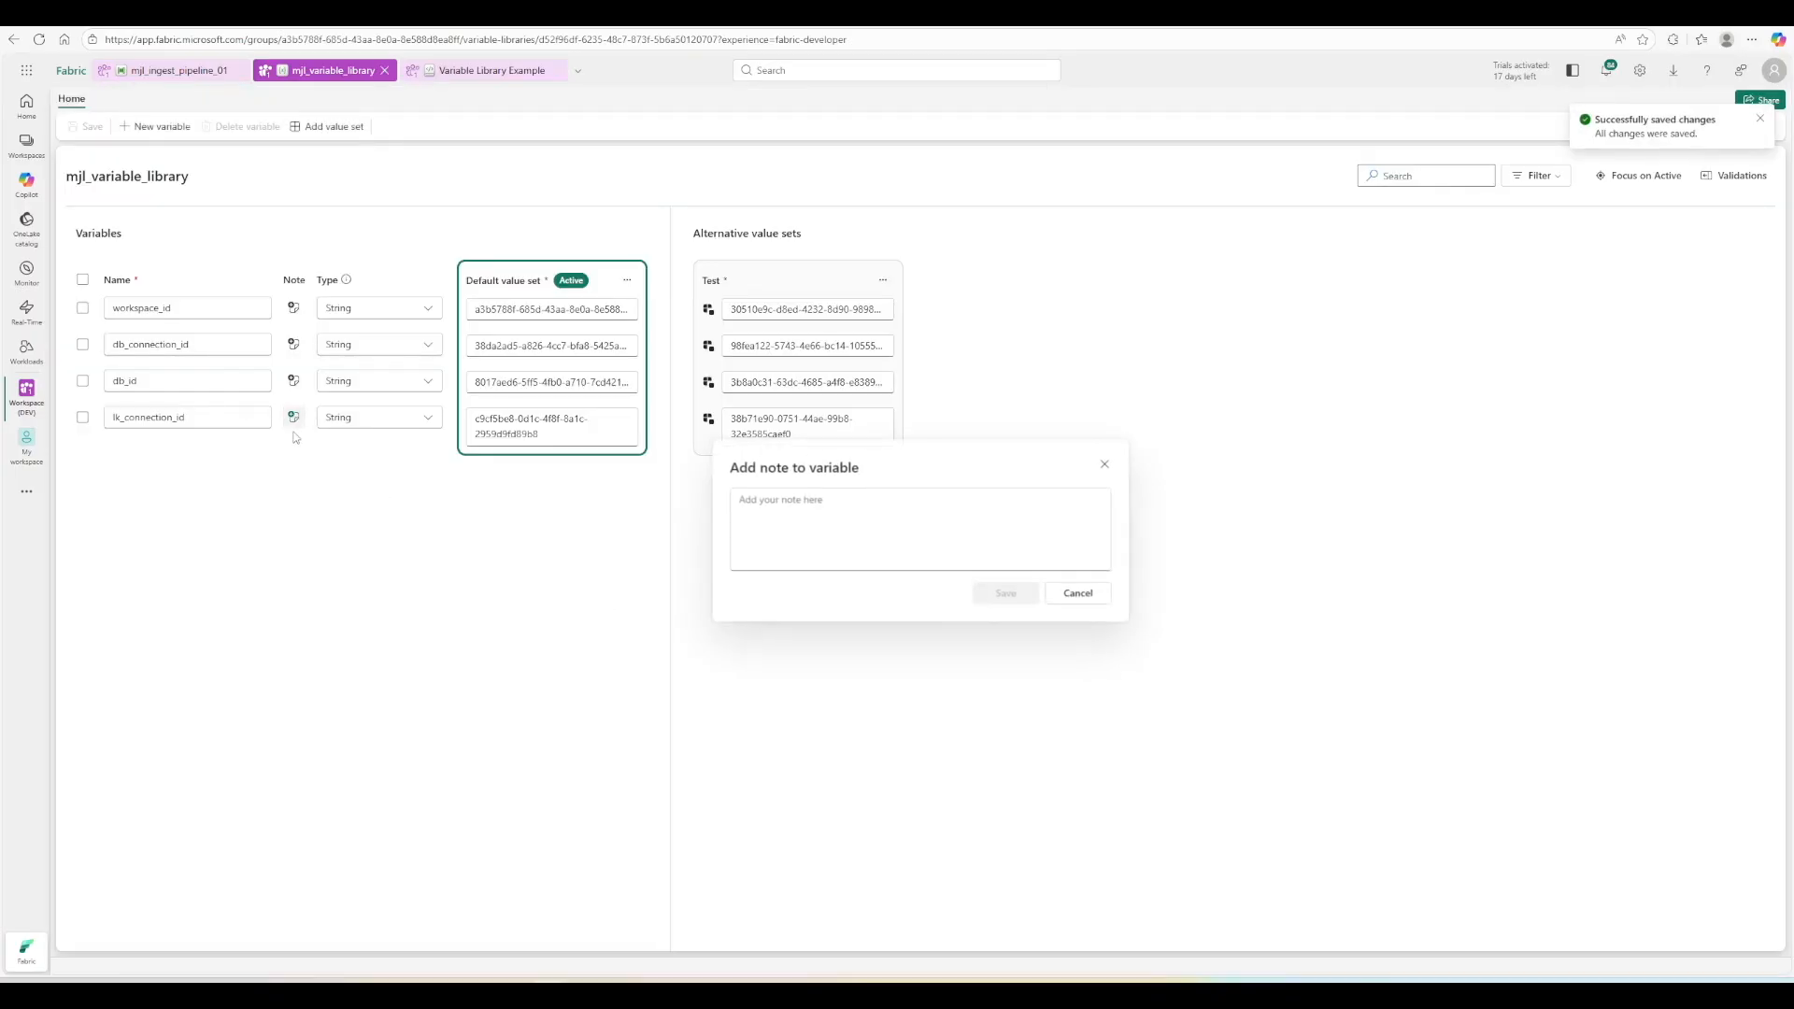
pyautogui.click(816, 510)
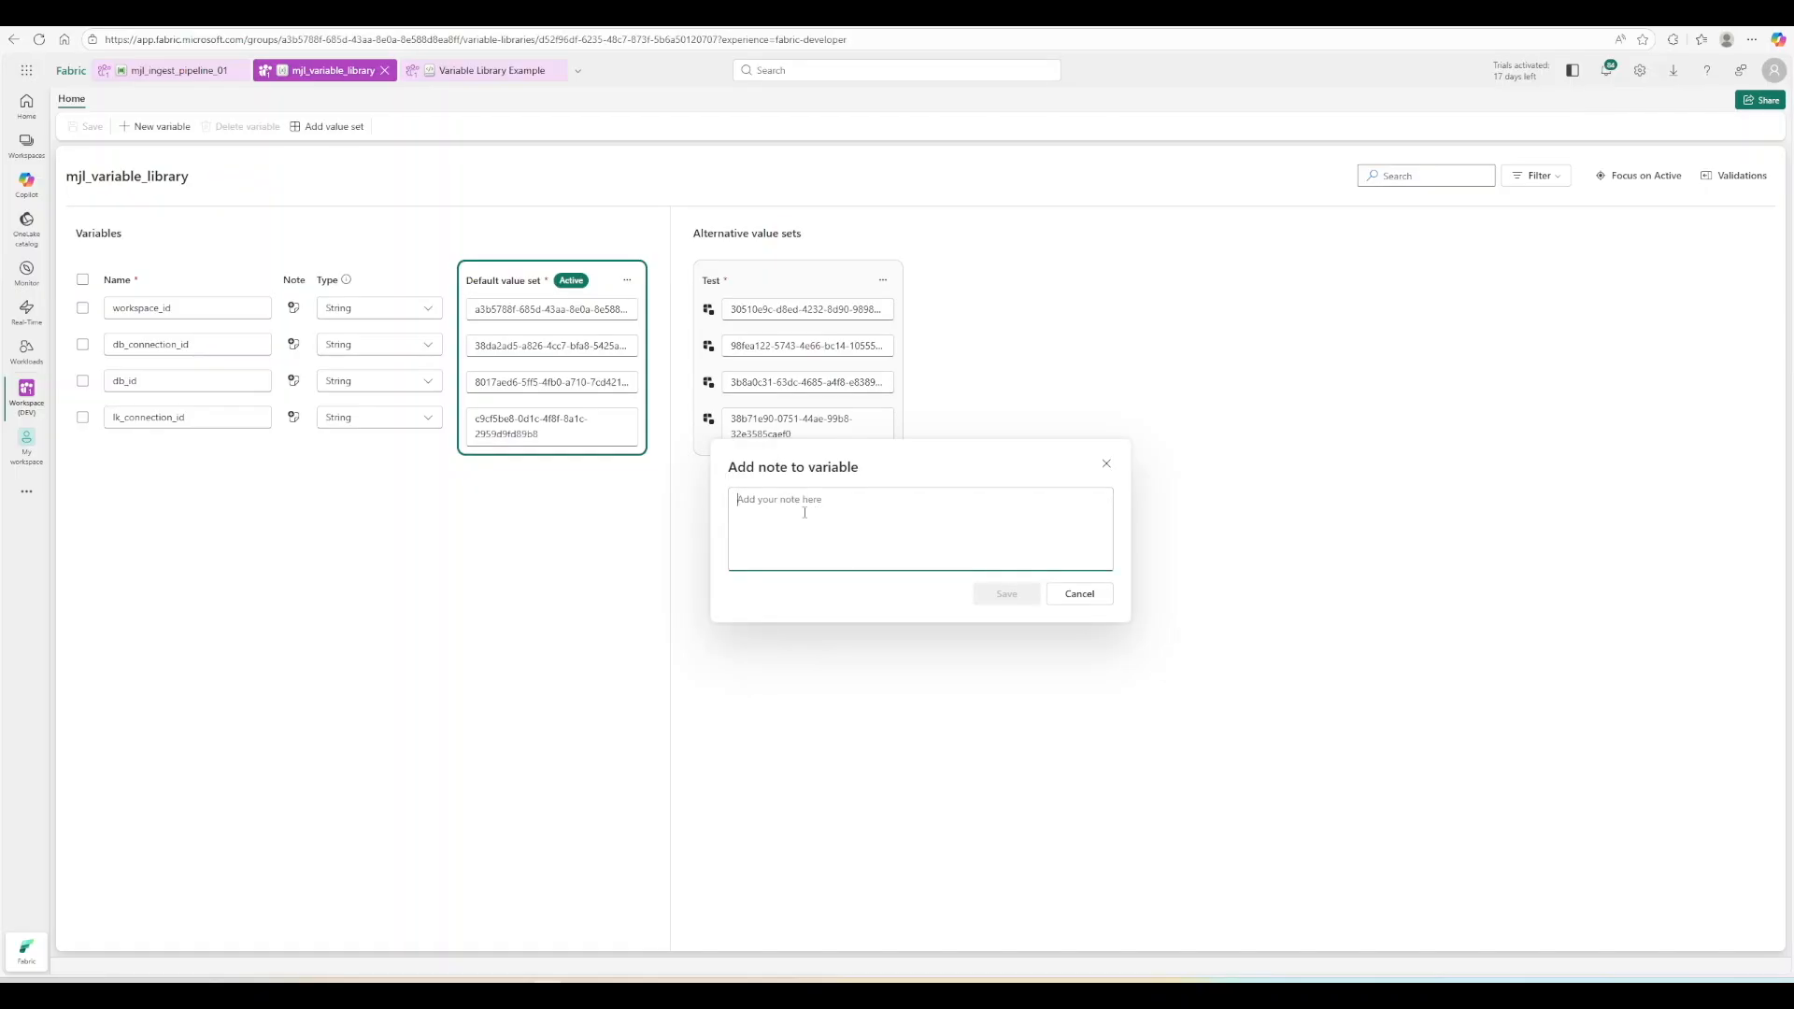
pyautogui.click(1082, 595)
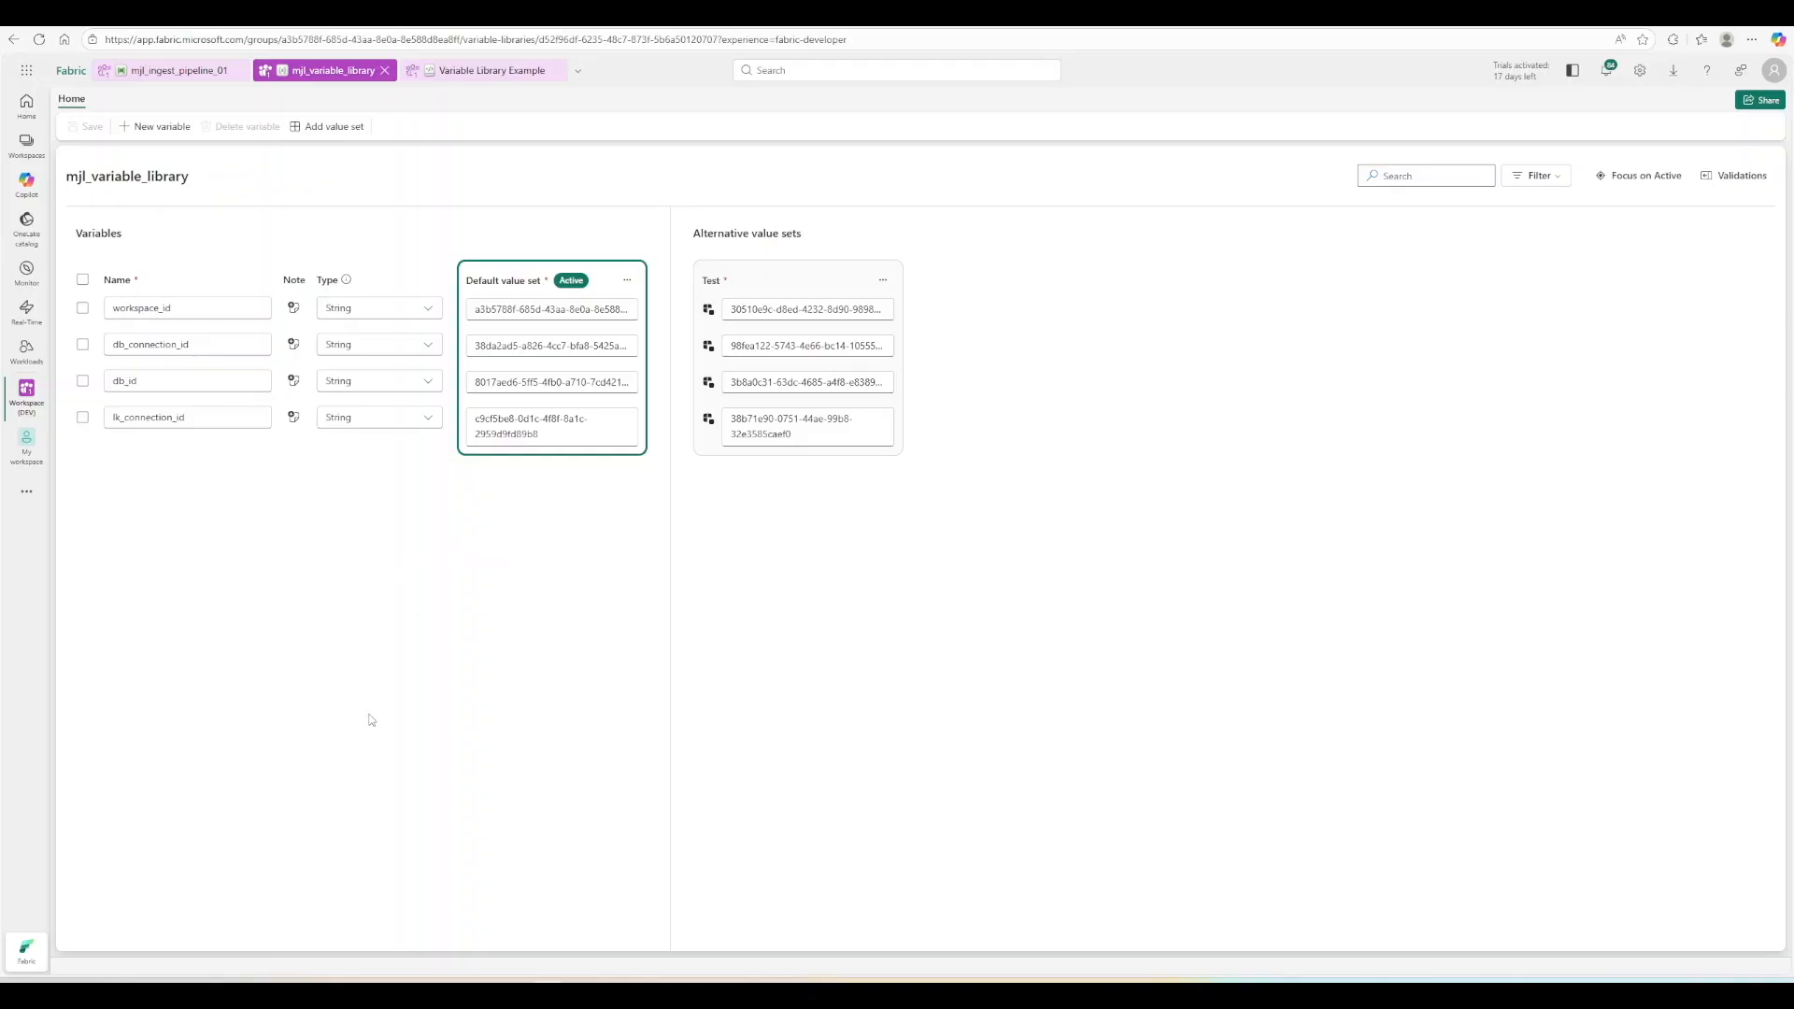
# Add a String variable named lk_id to mjl_variable_library.
pyautogui.click(152, 132)
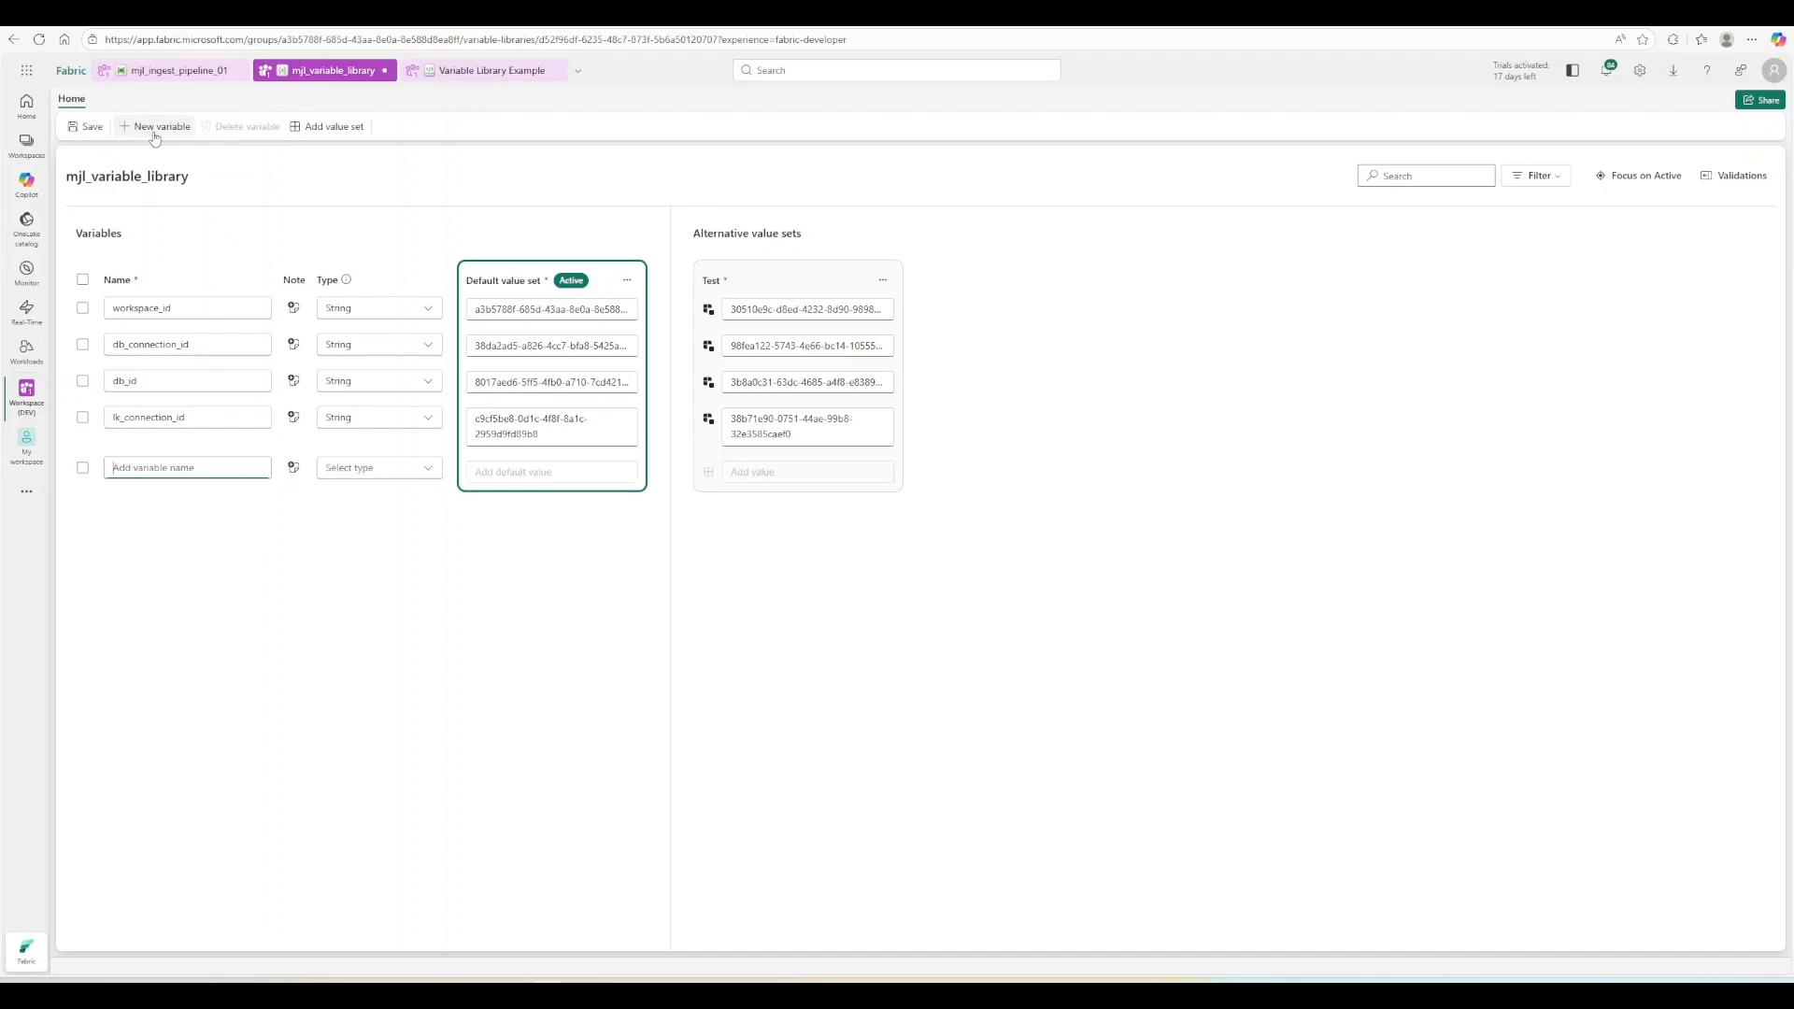
pyautogui.write('lk_id')
pyautogui.click(428, 467)
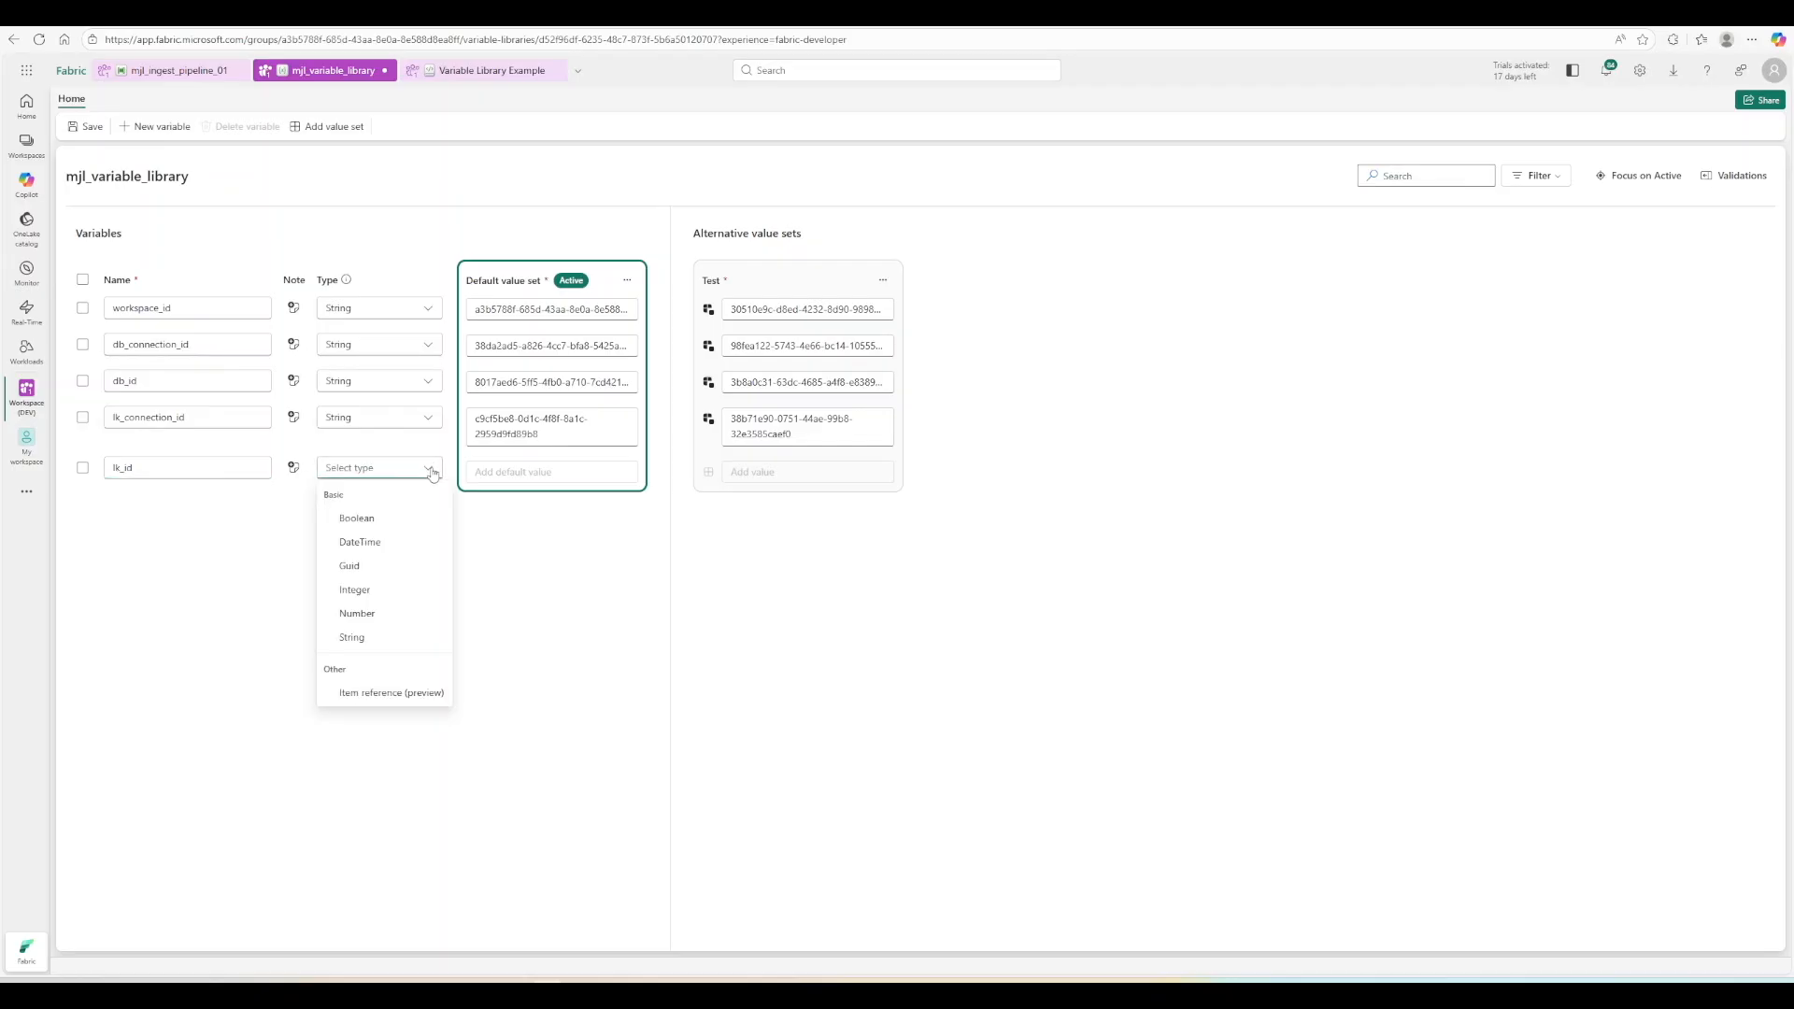
pyautogui.click(373, 638)
# Copy the lakehouse ID from the URL of mjl_store_lkh_01_bronze in Workspace (DEV) into the default value of lk_id.
pyautogui.click(529, 456)
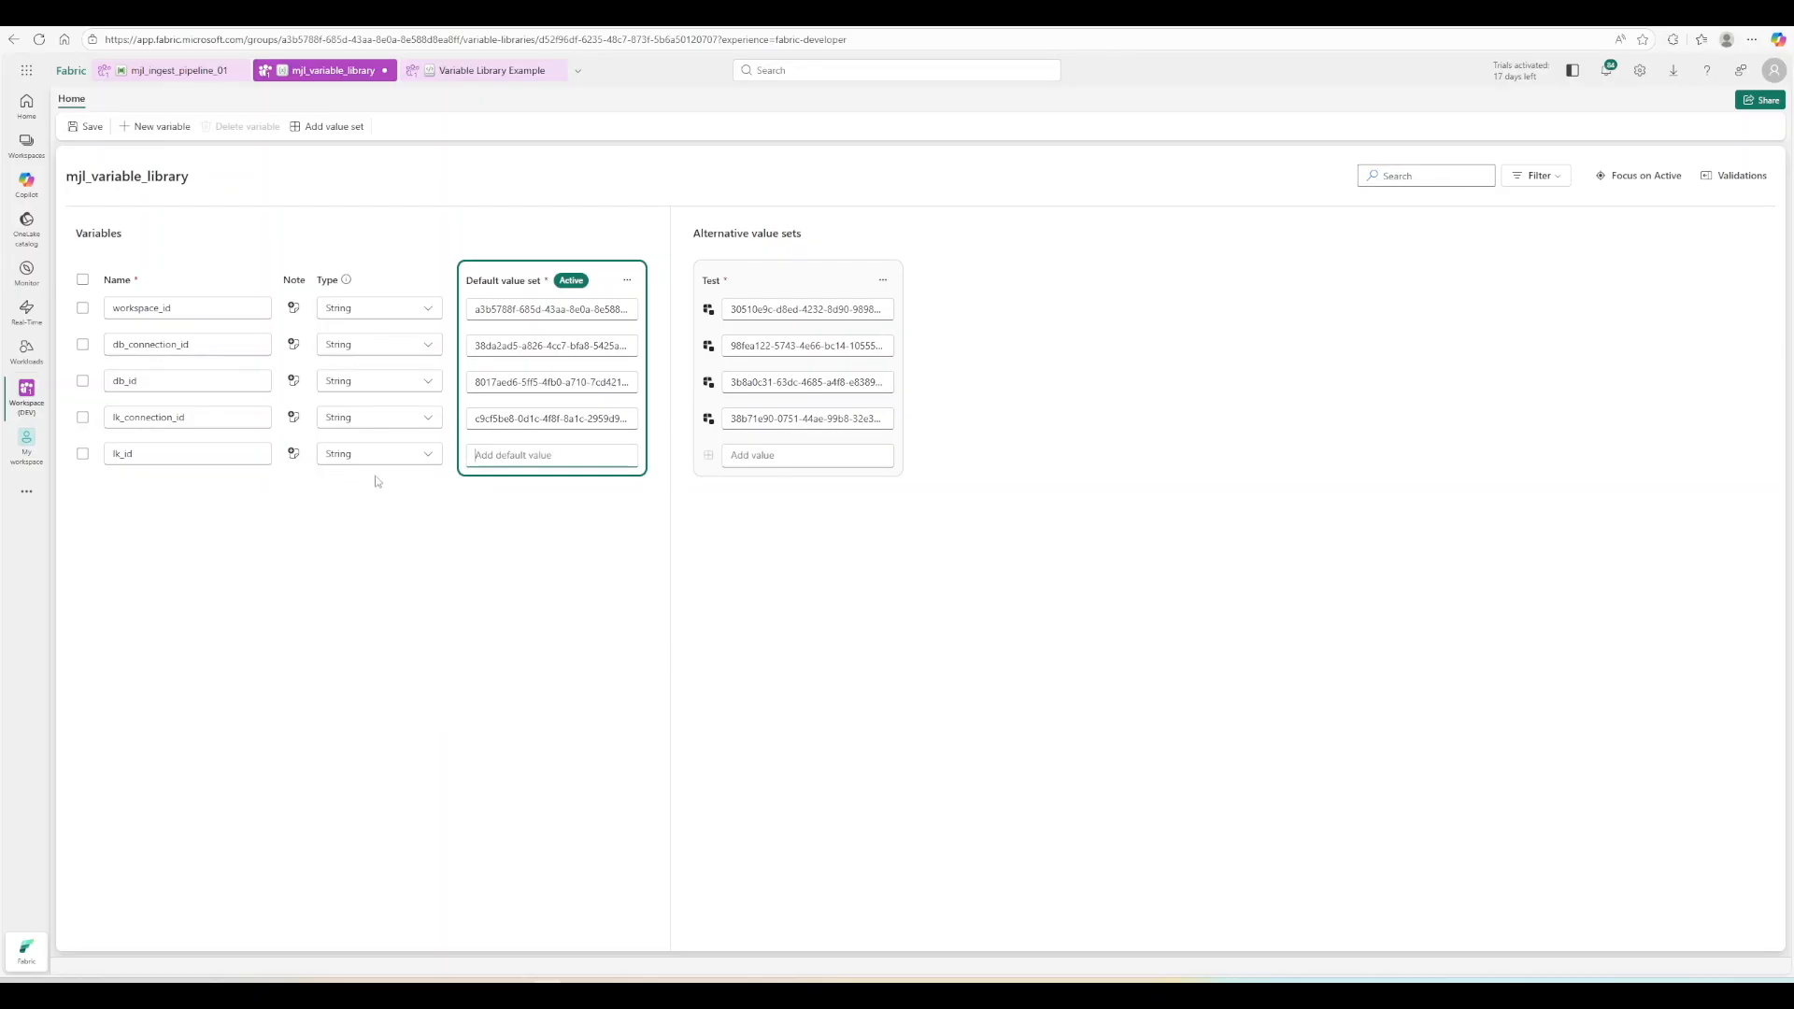
pyautogui.click(23, 392)
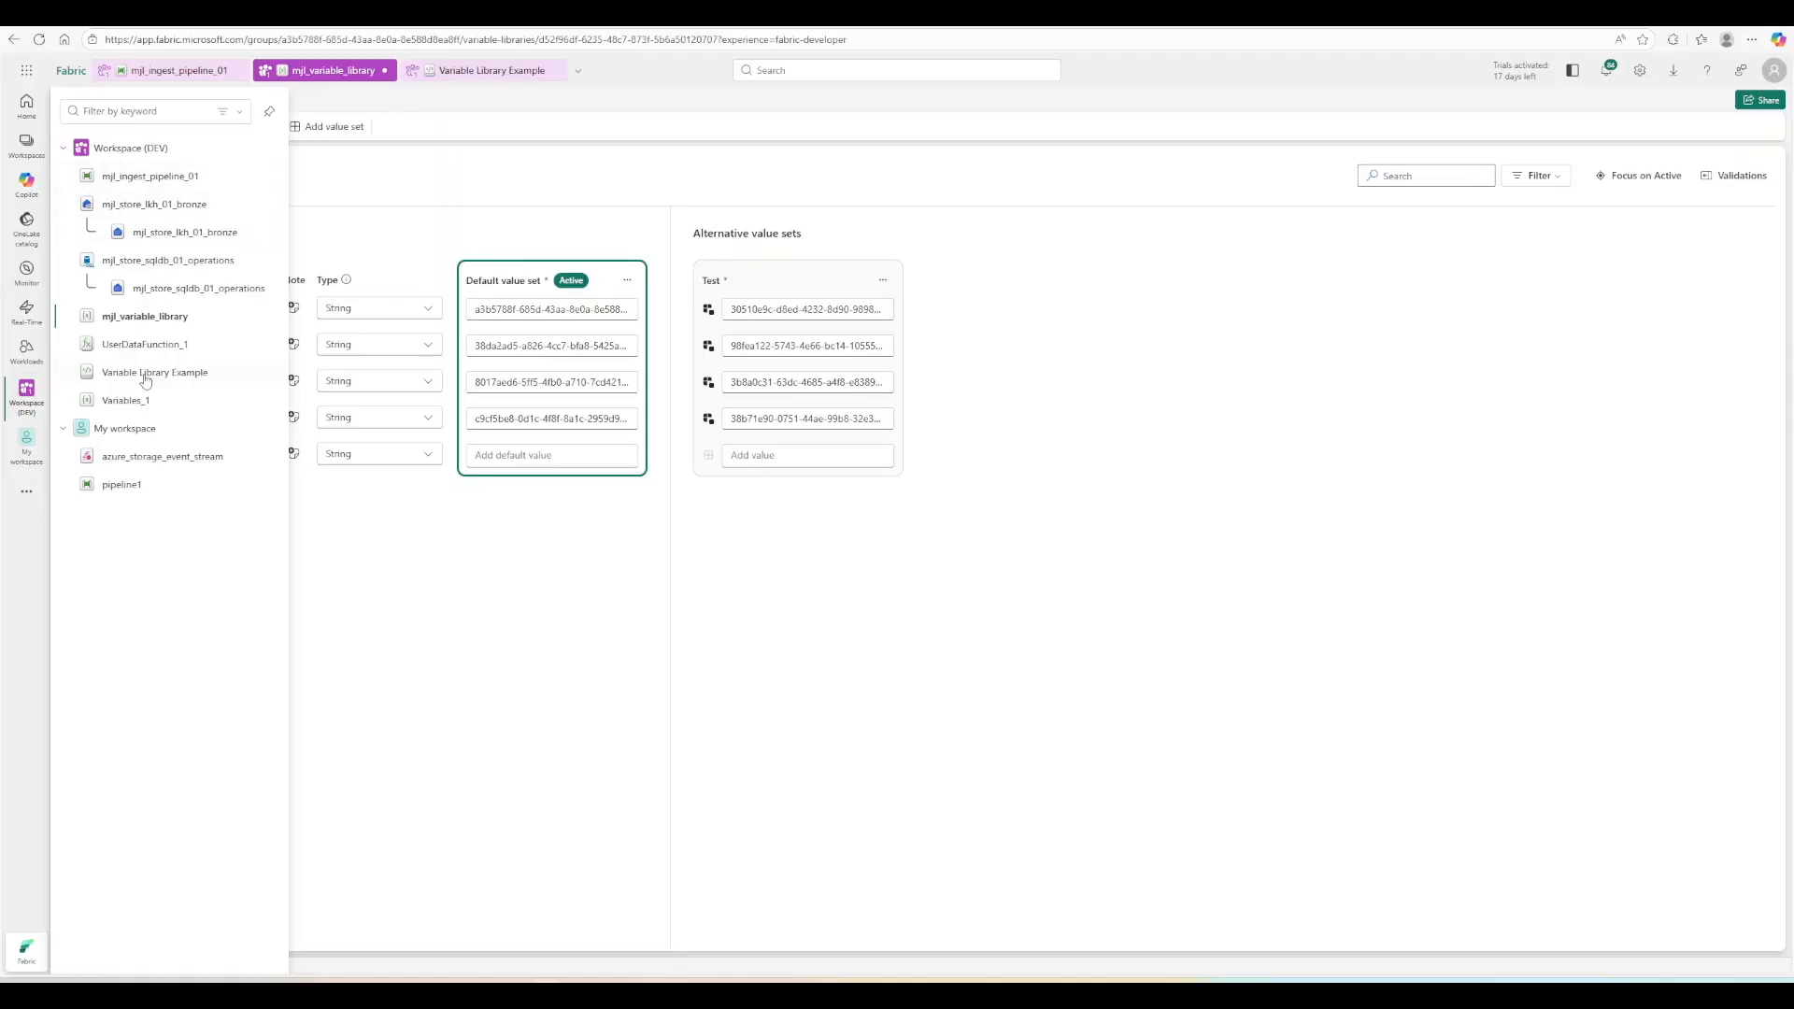
pyautogui.click(163, 204)
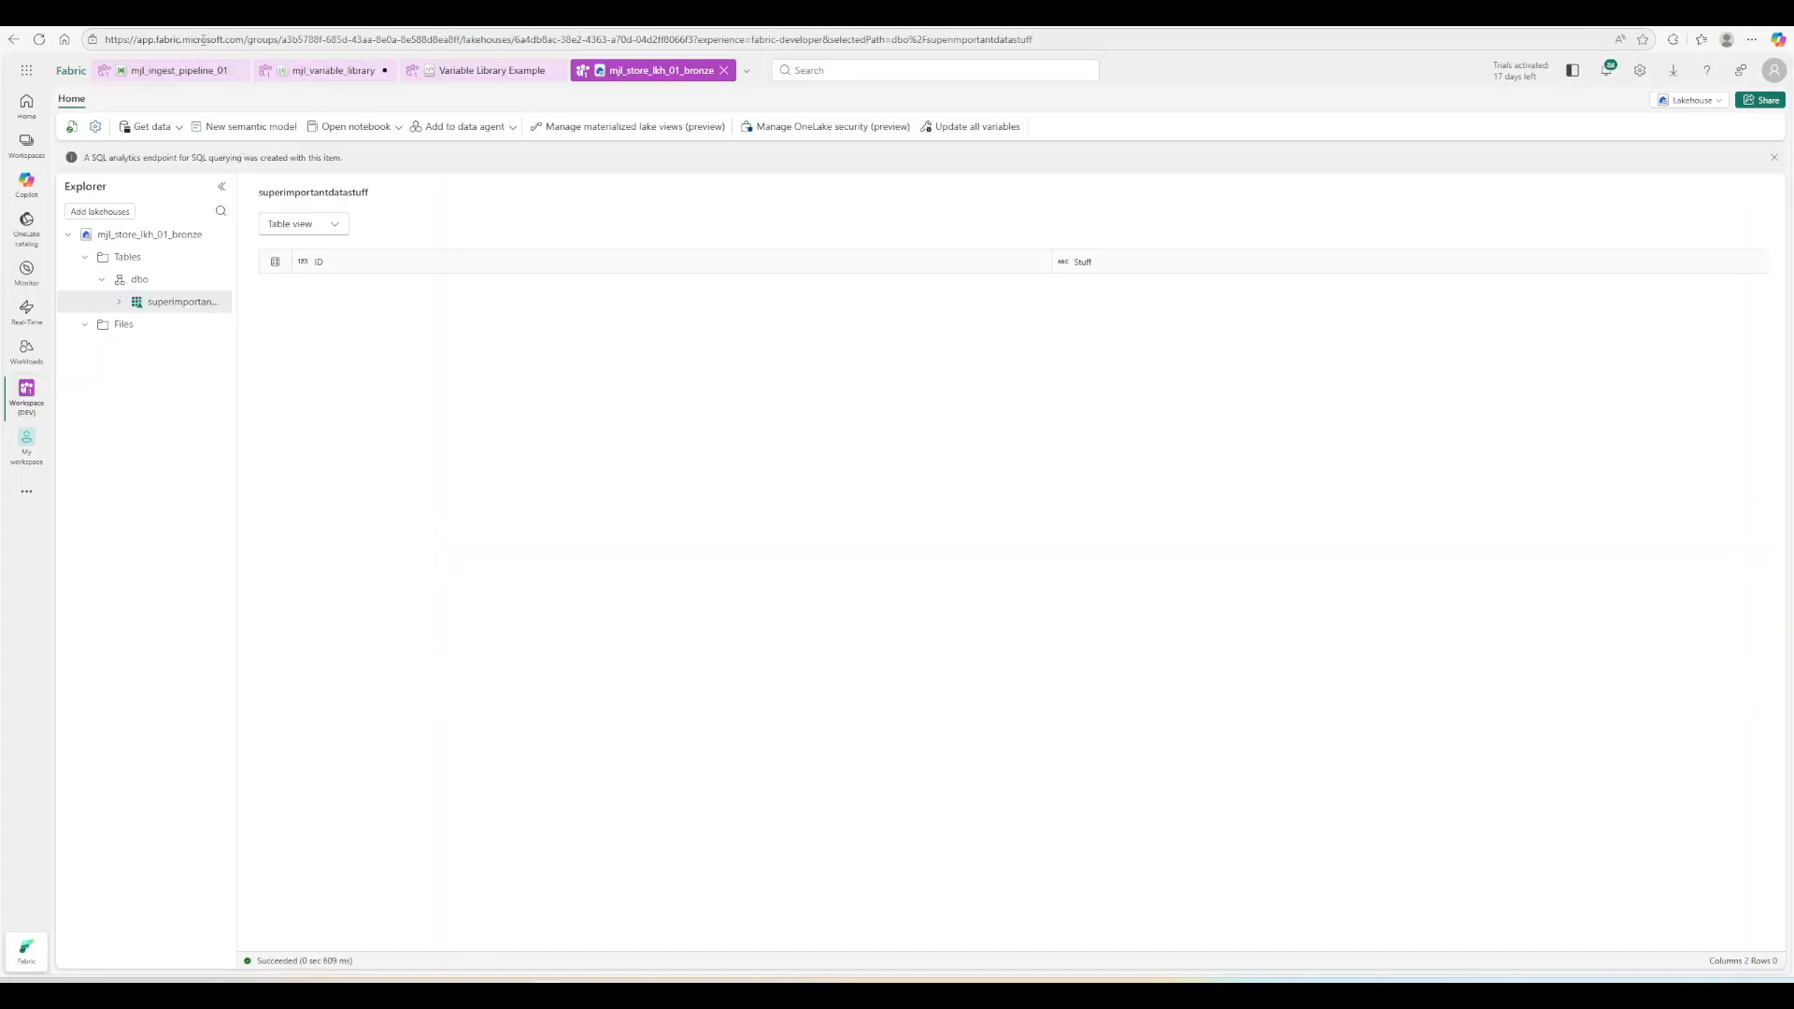
pyautogui.click(286, 40)
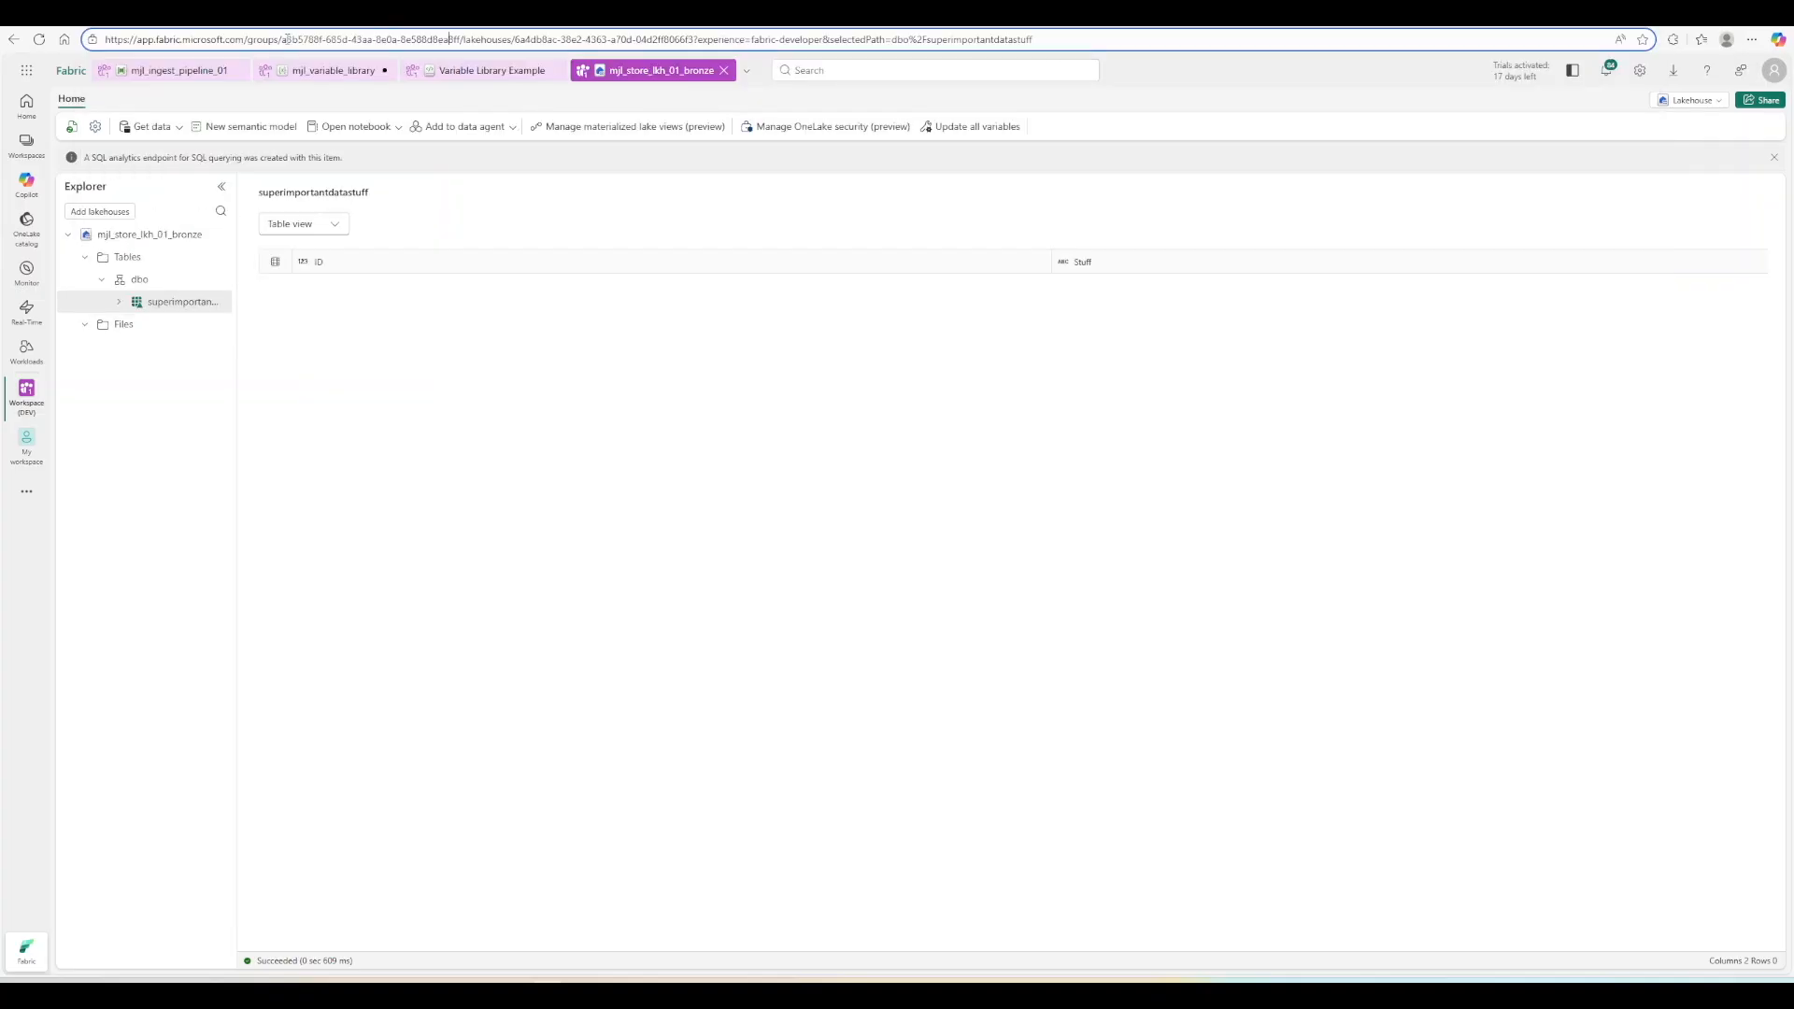
pyautogui.moveTo(283, 39); pyautogui.dragTo(694, 40)
pyautogui.hotkey('ctrl', 'c')
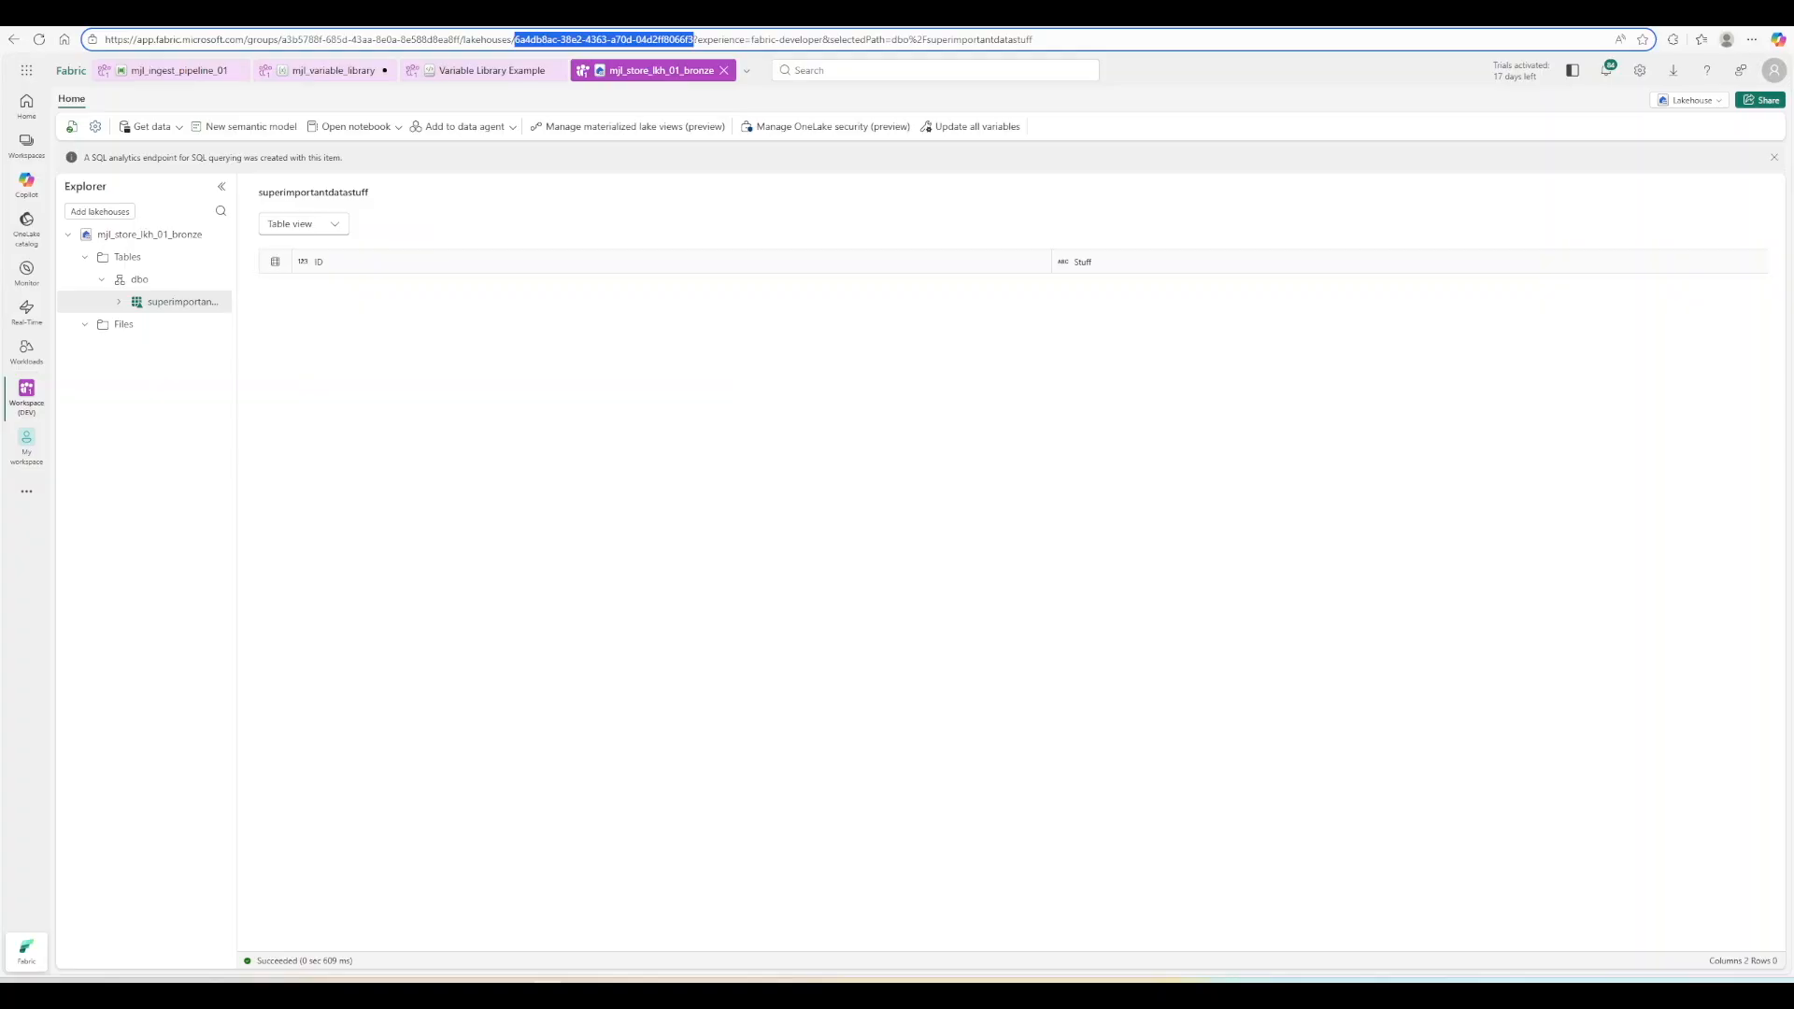
pyautogui.click(333, 70)
pyautogui.click(526, 456)
pyautogui.hotkey('ctrl', 'v')
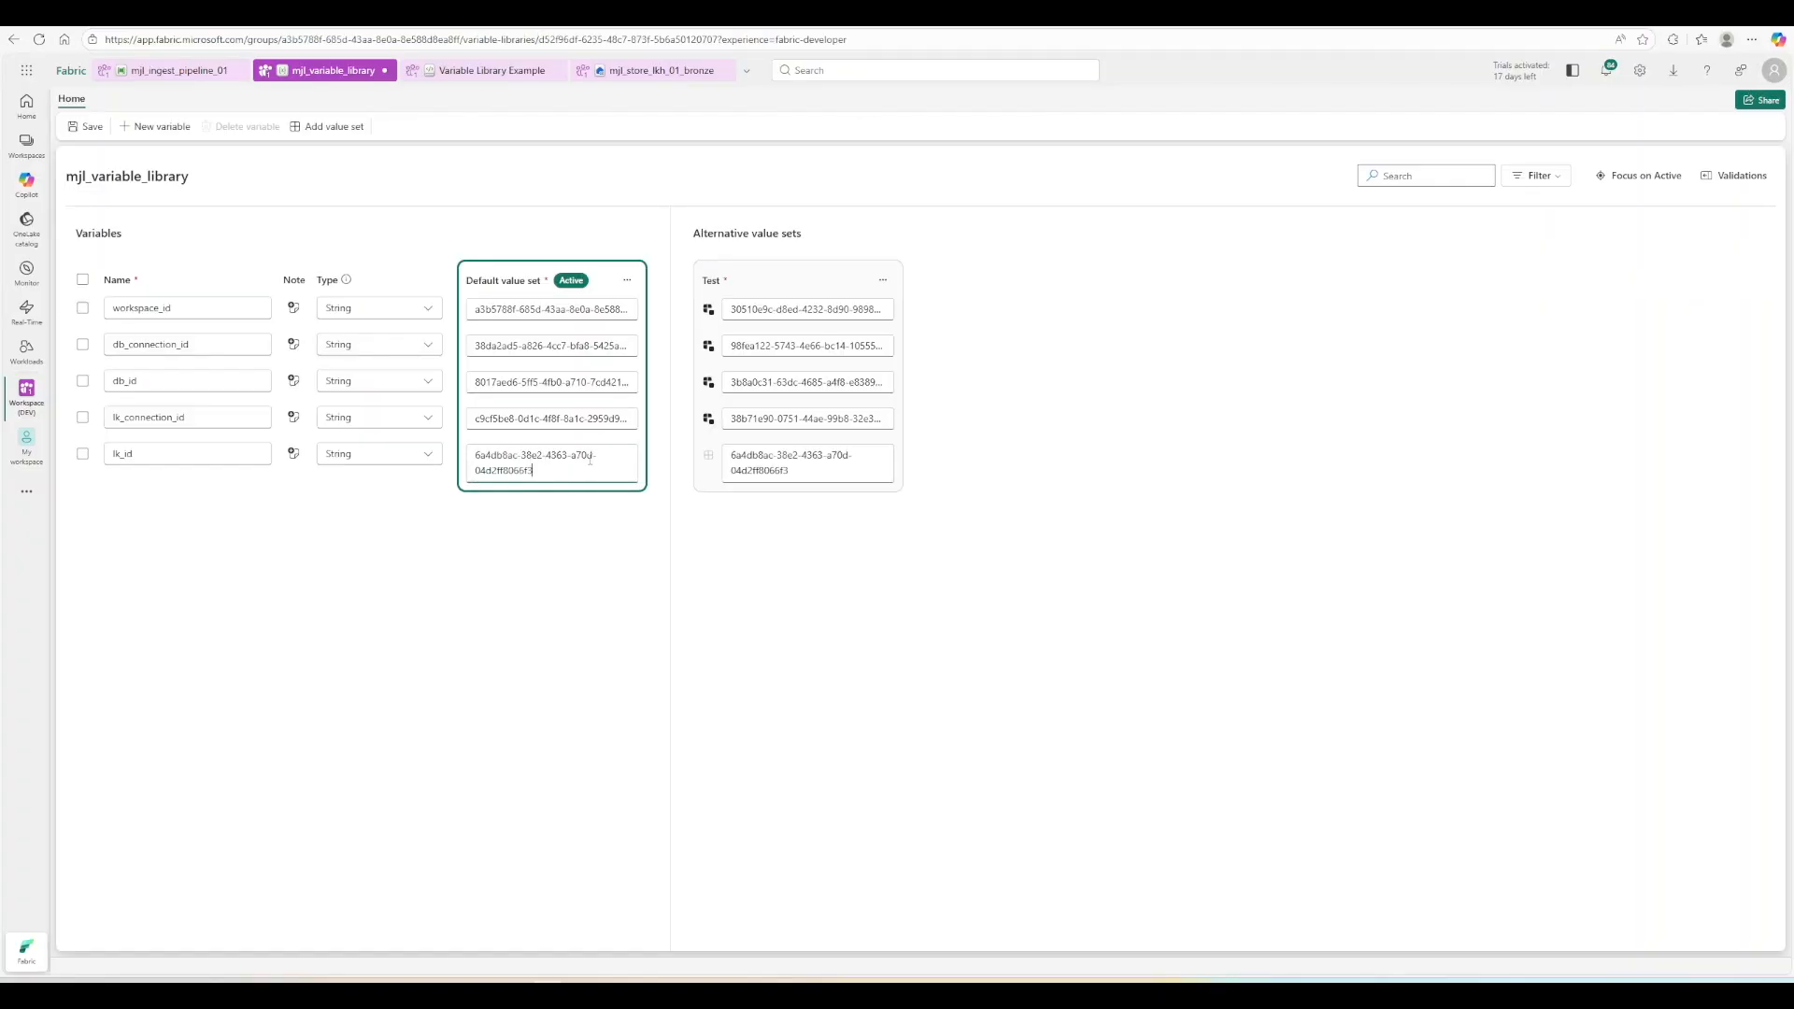
# Replace the Test value of lk_id with the lakehouse ID of mjl_store_lkh_01_bronze in Workspace (TEST) and save the variable library.
pyautogui.moveTo(849, 480); pyautogui.dragTo(724, 456)
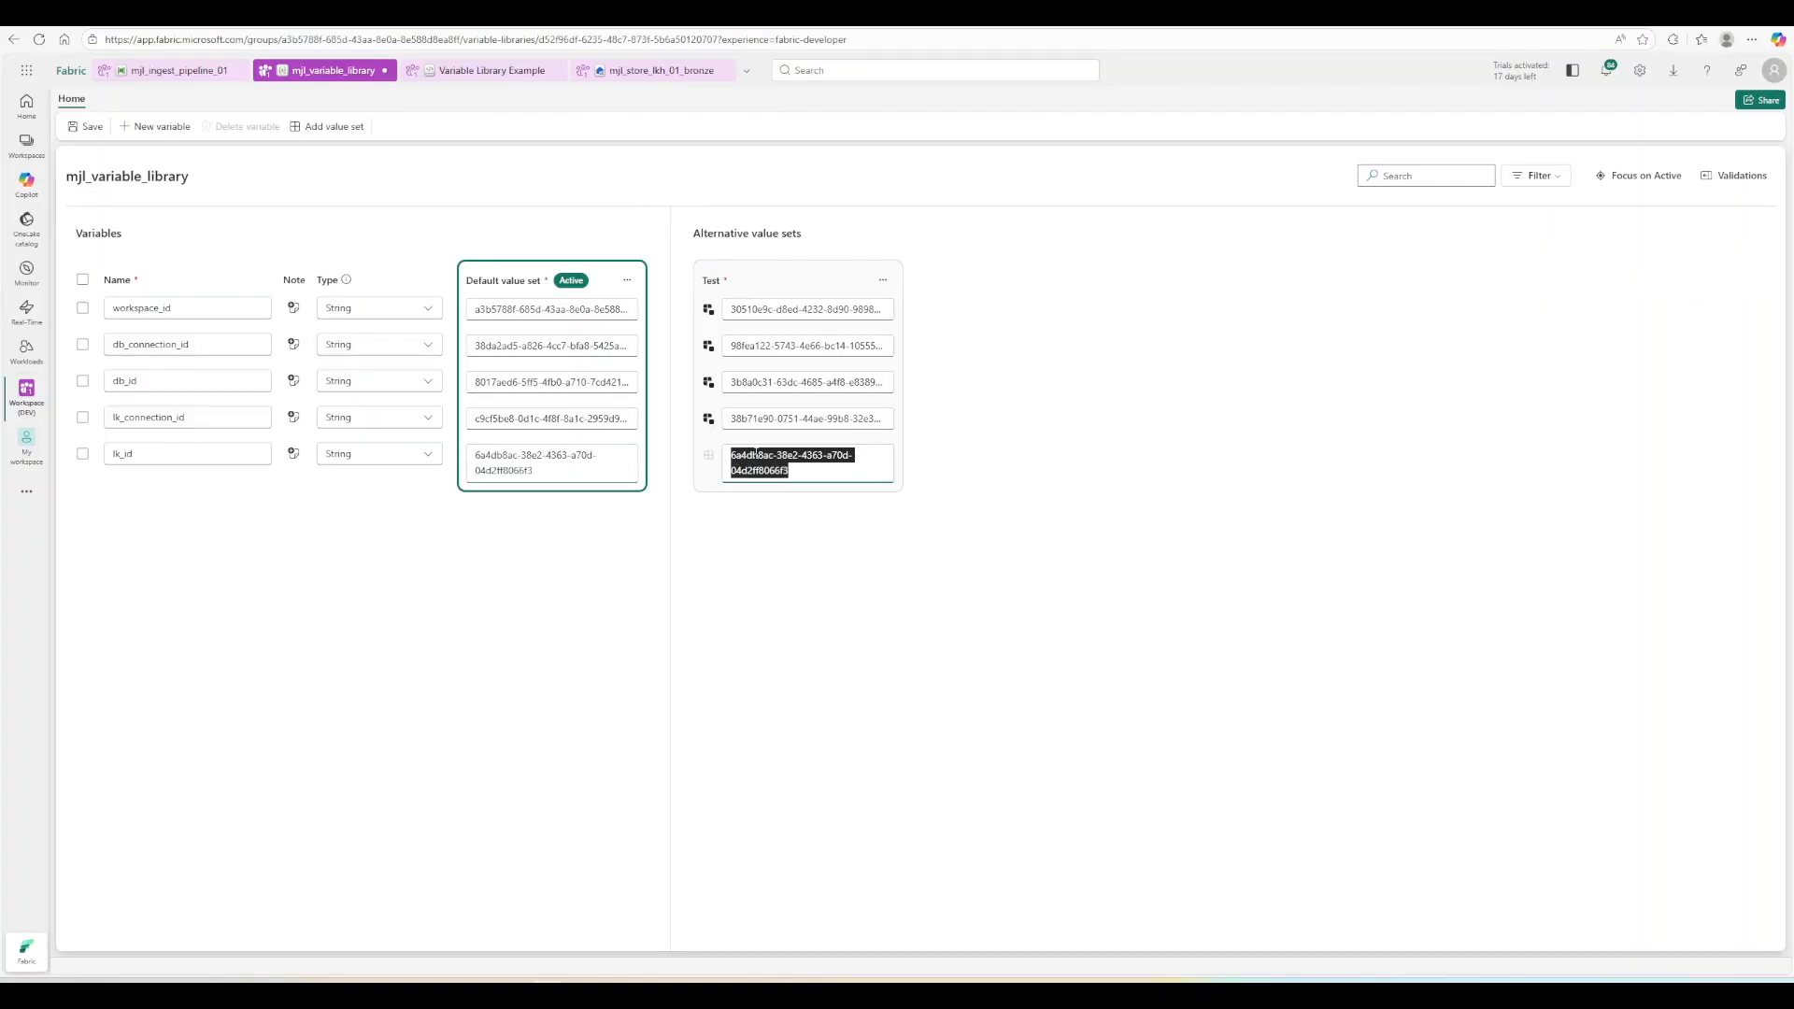
pyautogui.press('BackSpace')
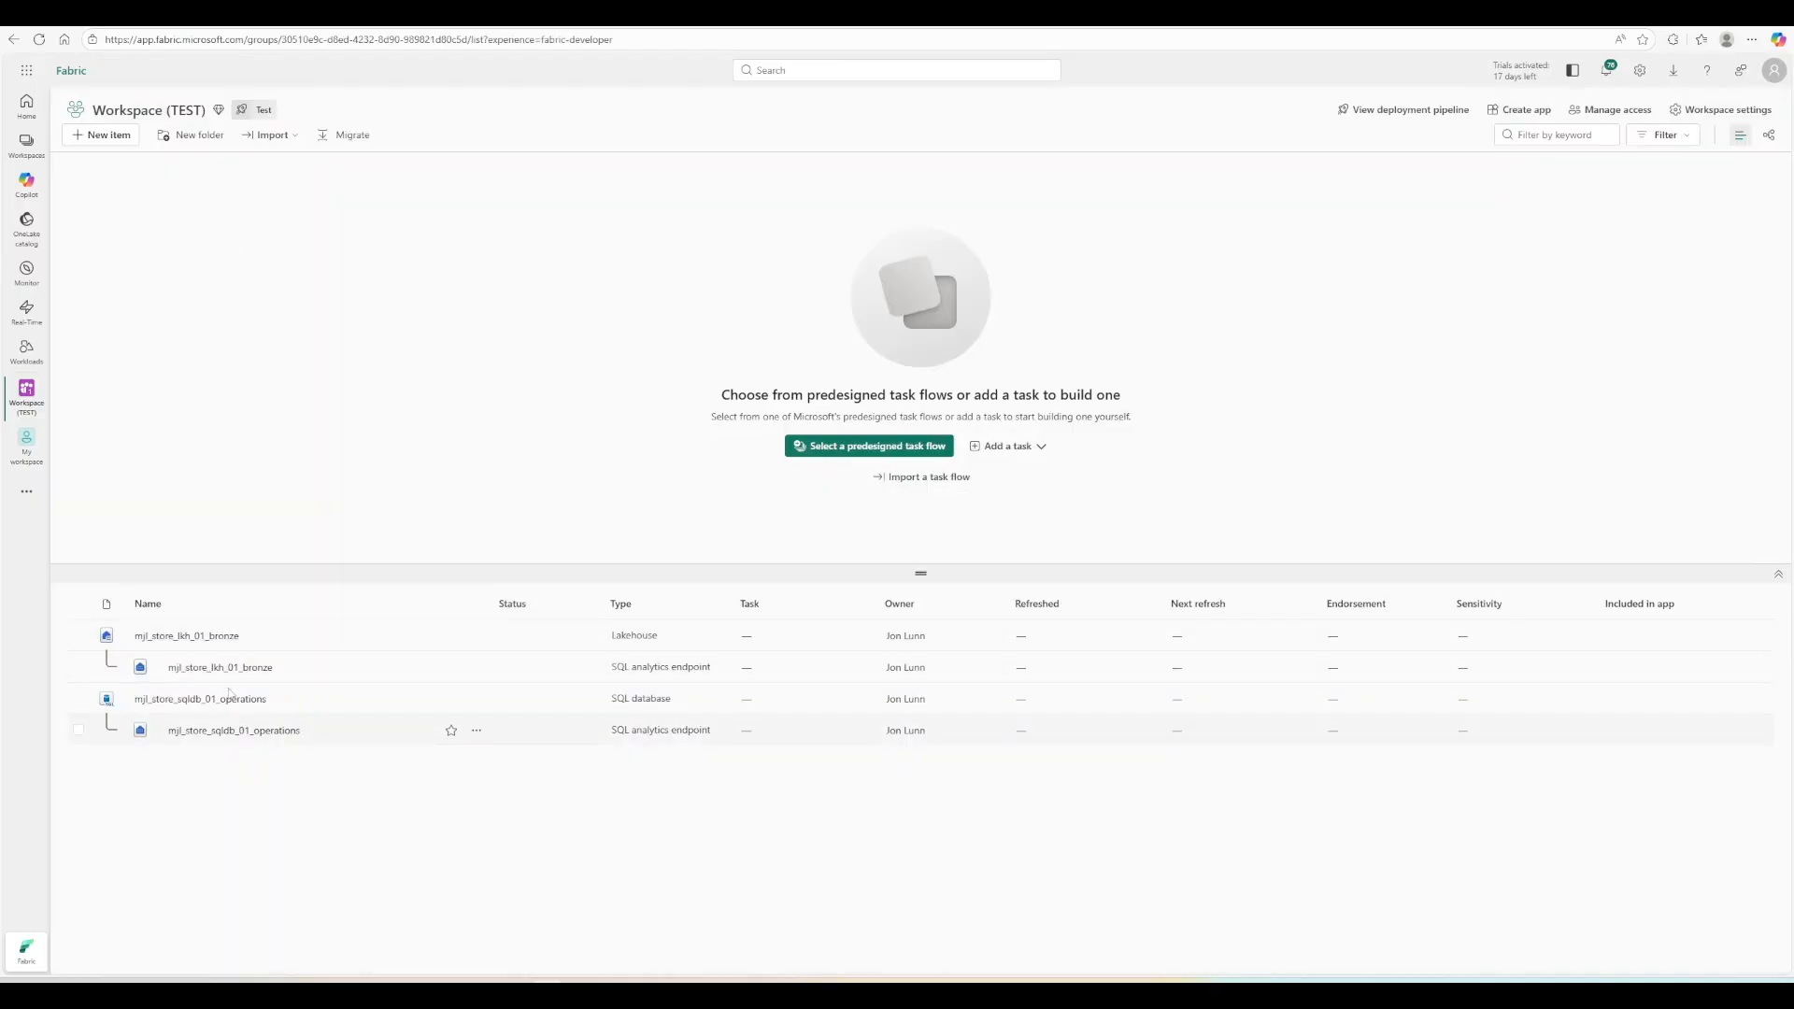
pyautogui.click(199, 635)
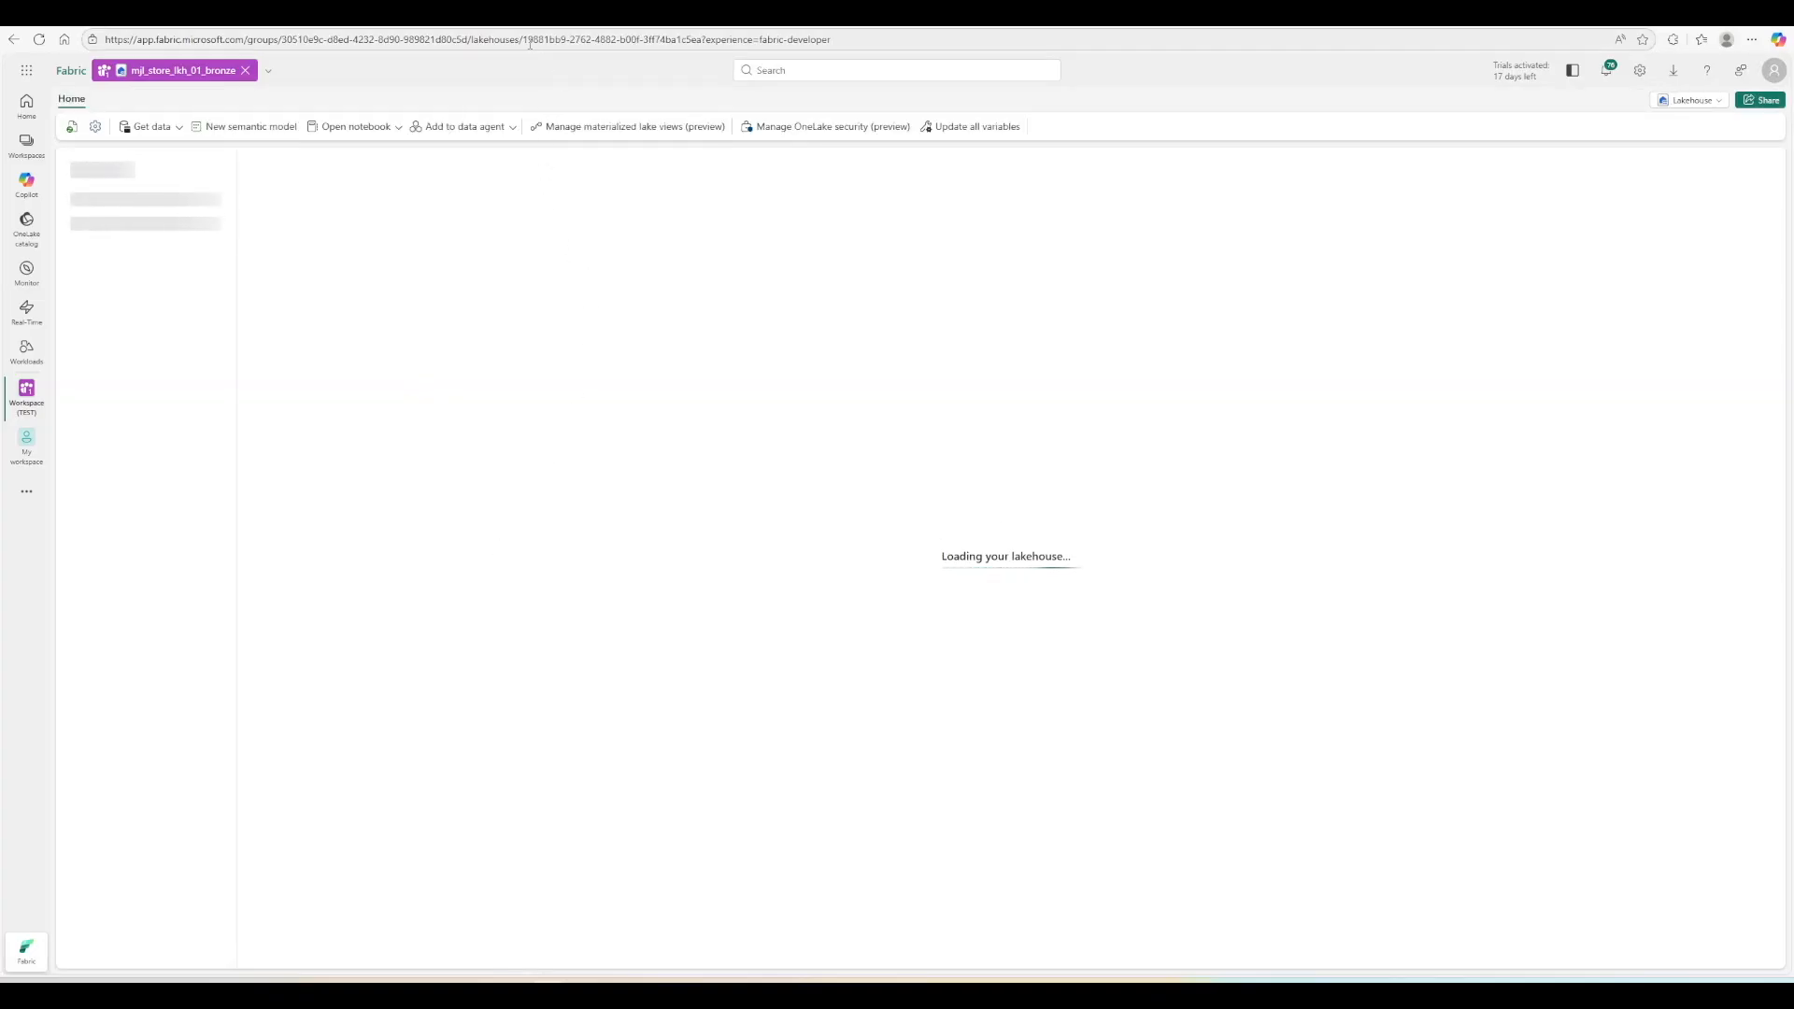
pyautogui.click(575, 38)
pyautogui.click(880, 37)
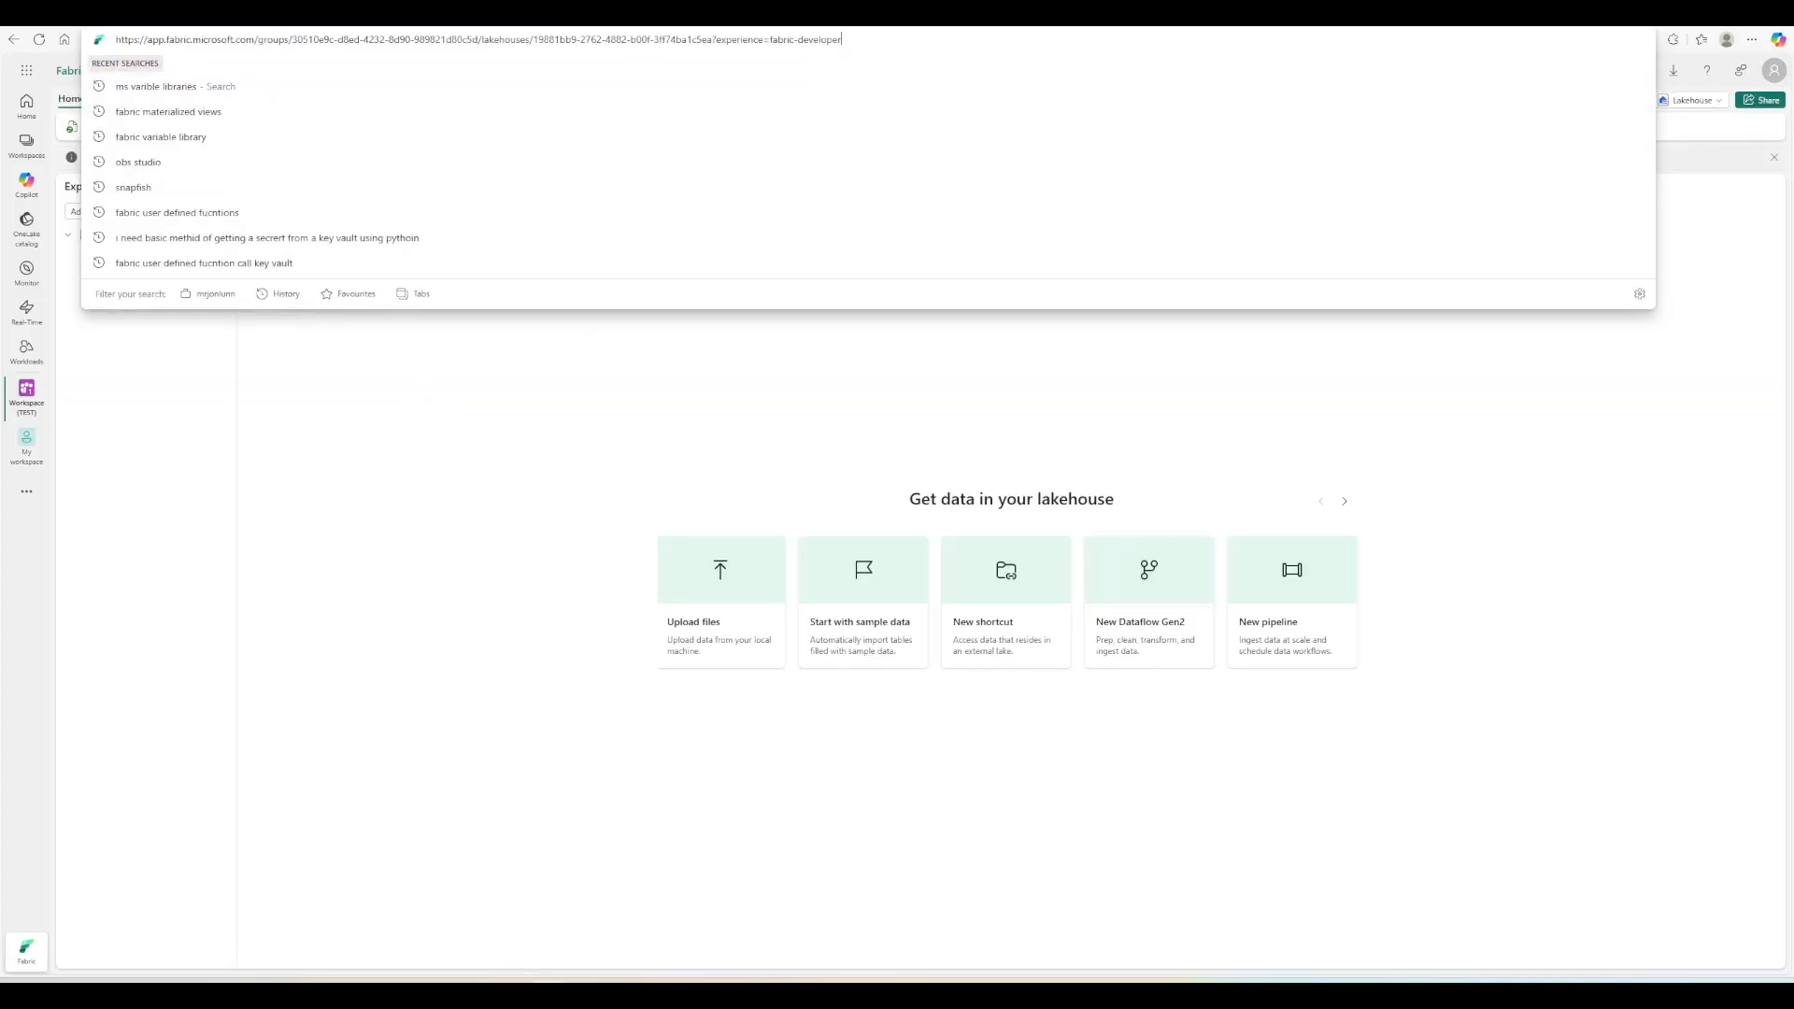
pyautogui.press('Escape')
pyautogui.moveTo(523, 39); pyautogui.dragTo(701, 49)
pyautogui.hotkey('ctrl', 'c')
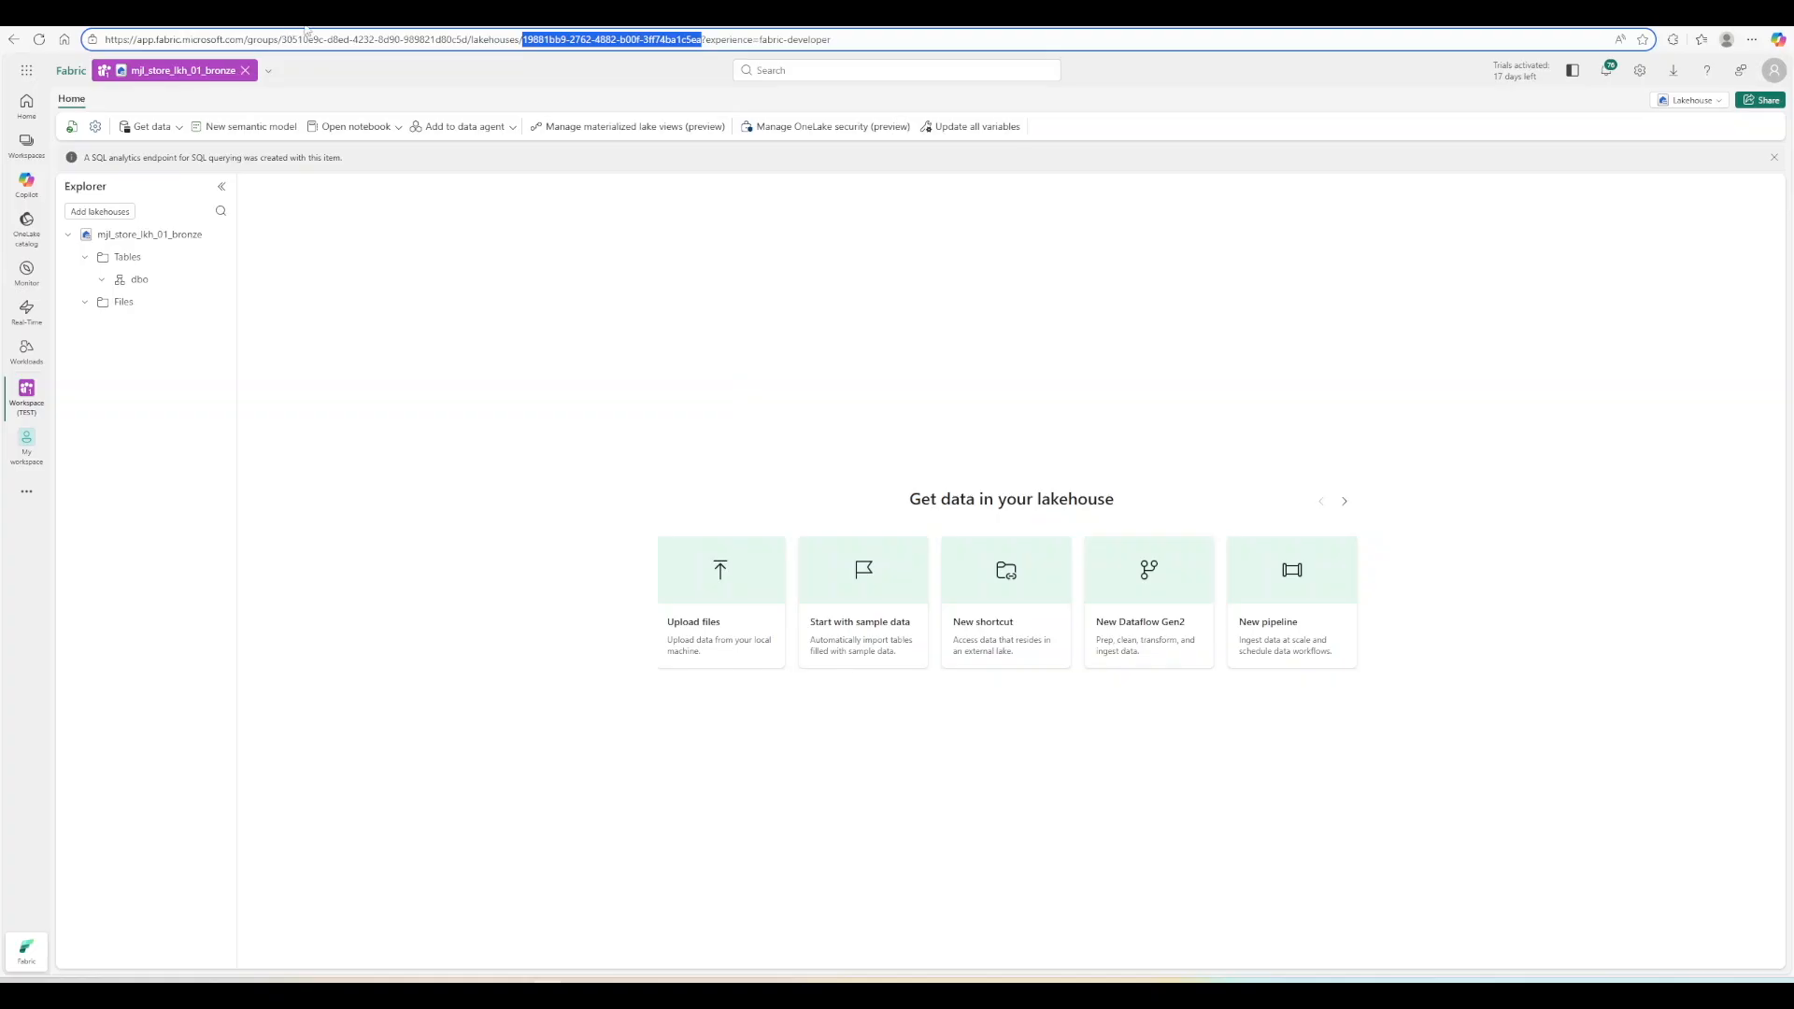
pyautogui.hotkey('alt', 'Tab')
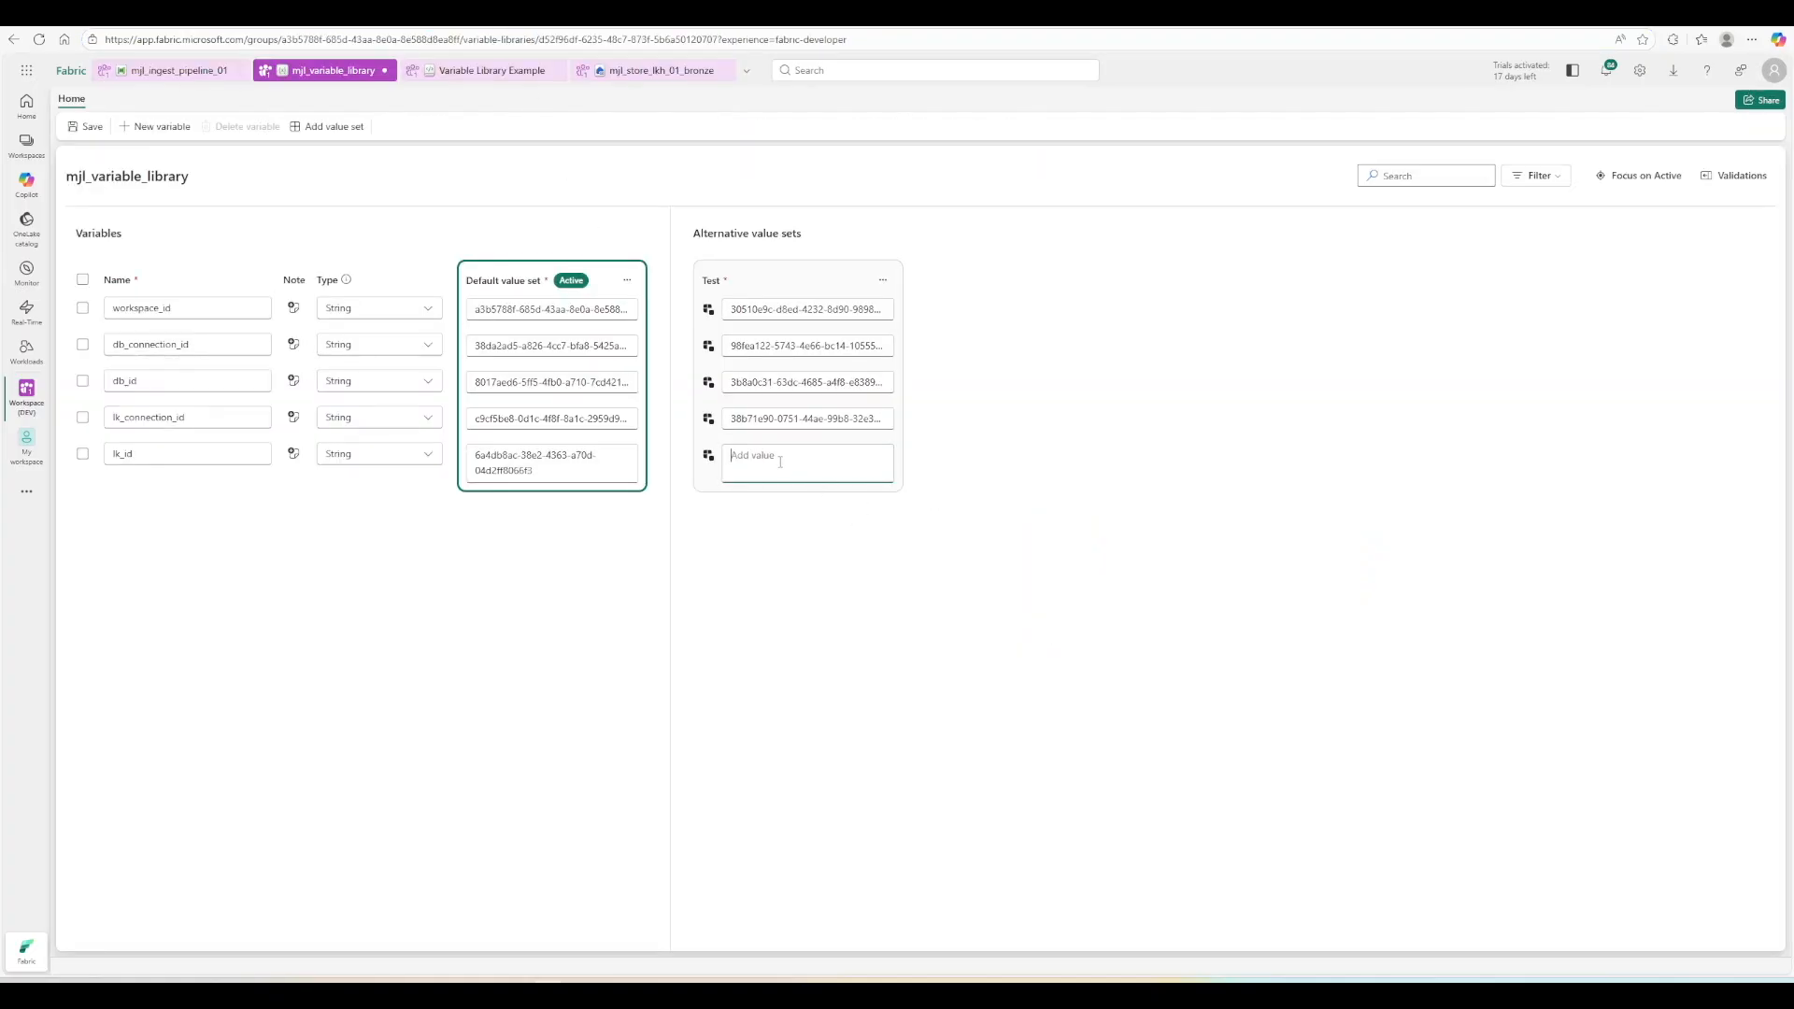
pyautogui.hotkey('ctrl', 'v')
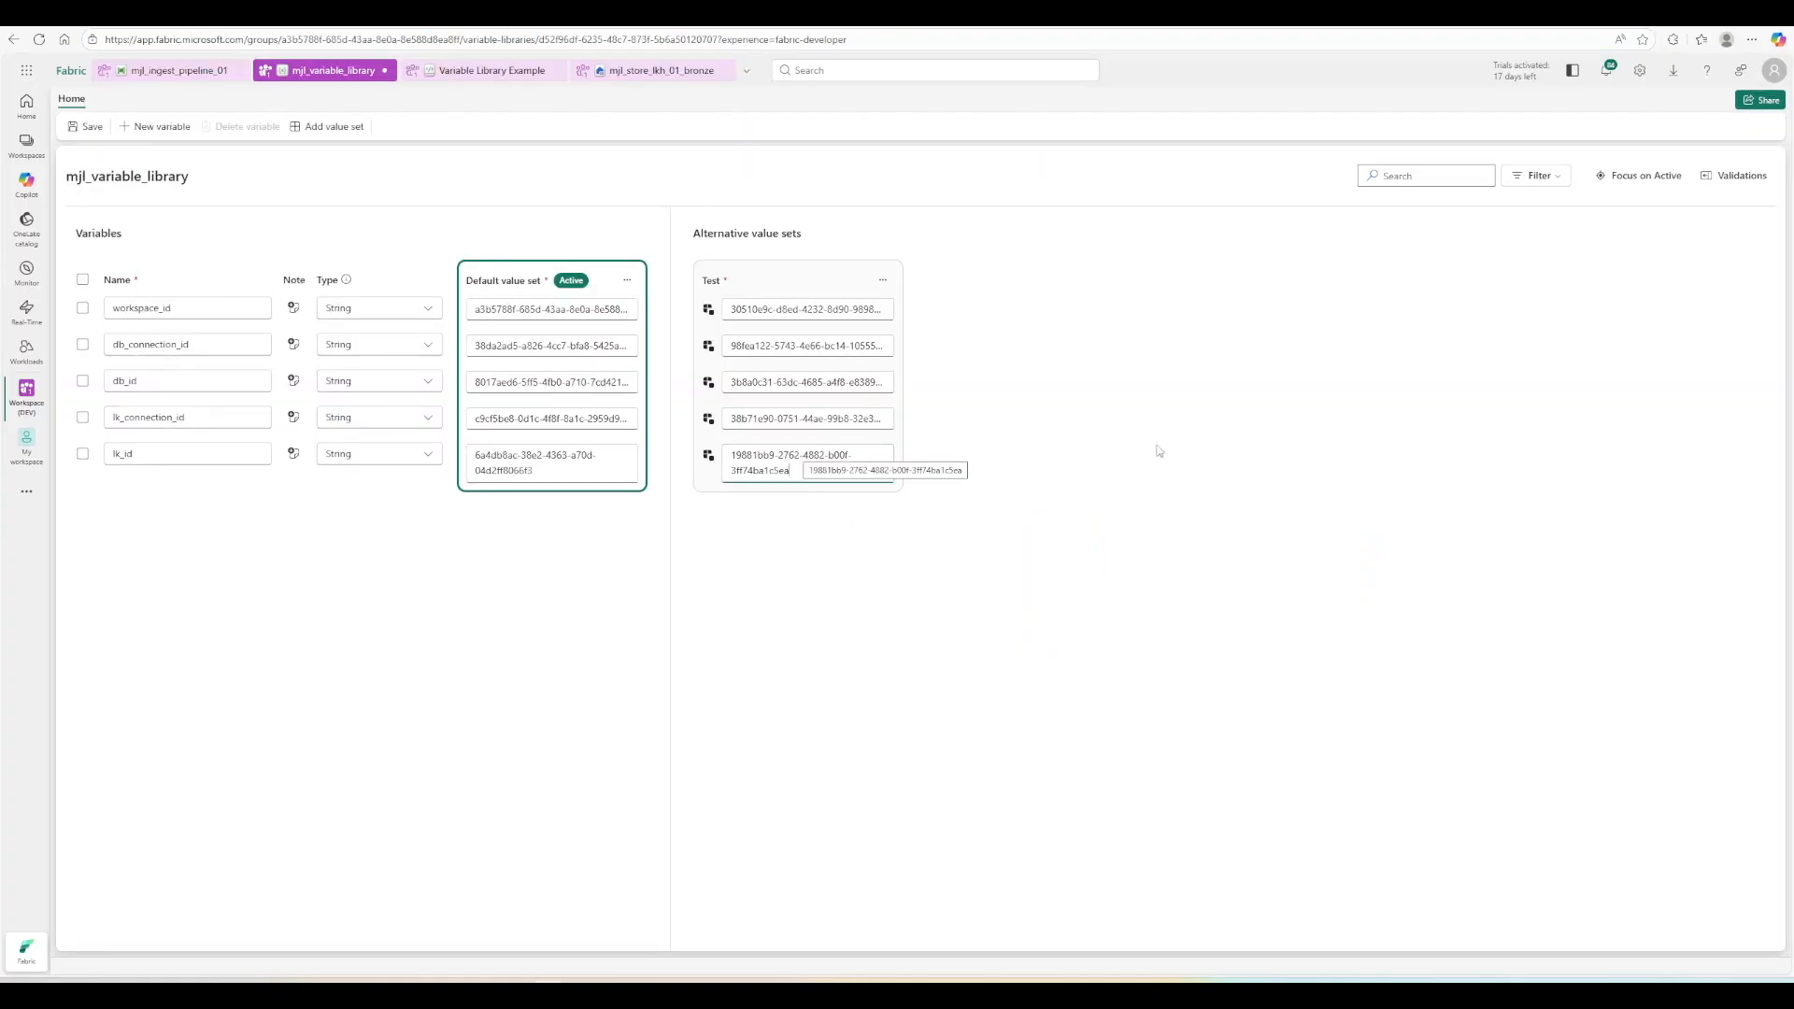
pyautogui.click(87, 126)
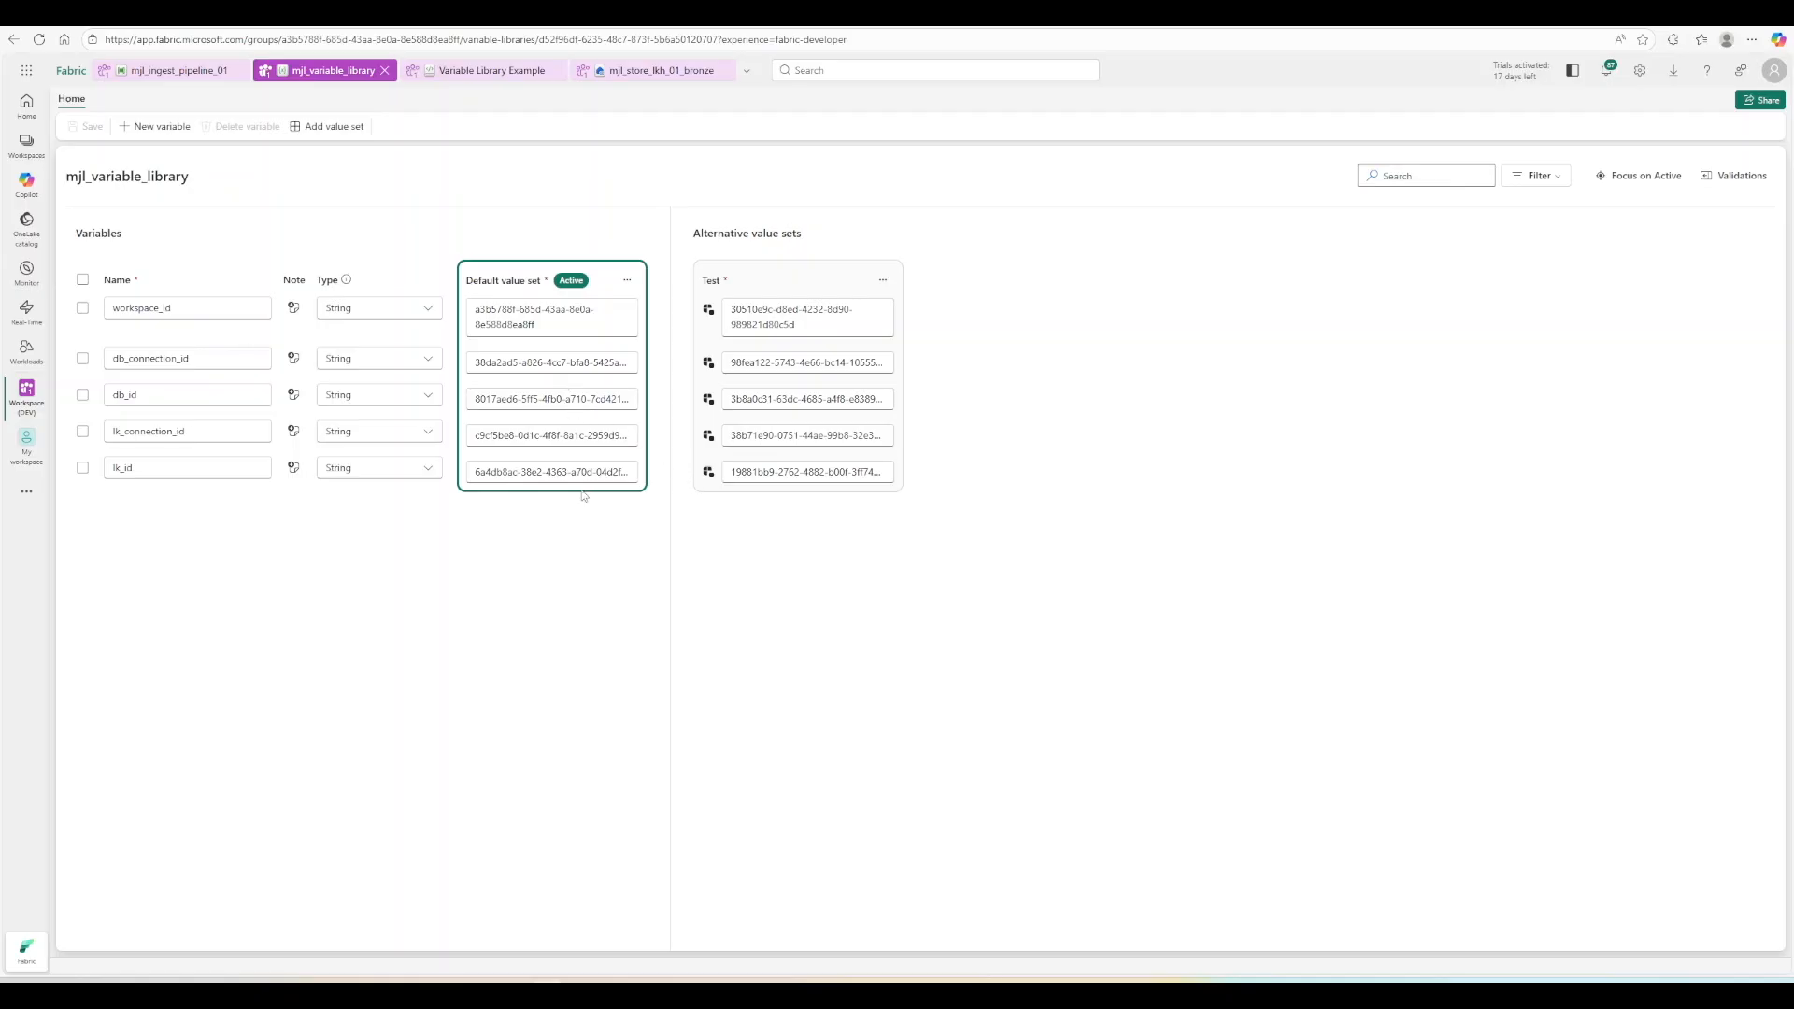
# Open mjl_ingest_pipeline_01 and review the source connection options of the Copy DB To LKH activity.
pyautogui.click(168, 70)
pyautogui.click(280, 309)
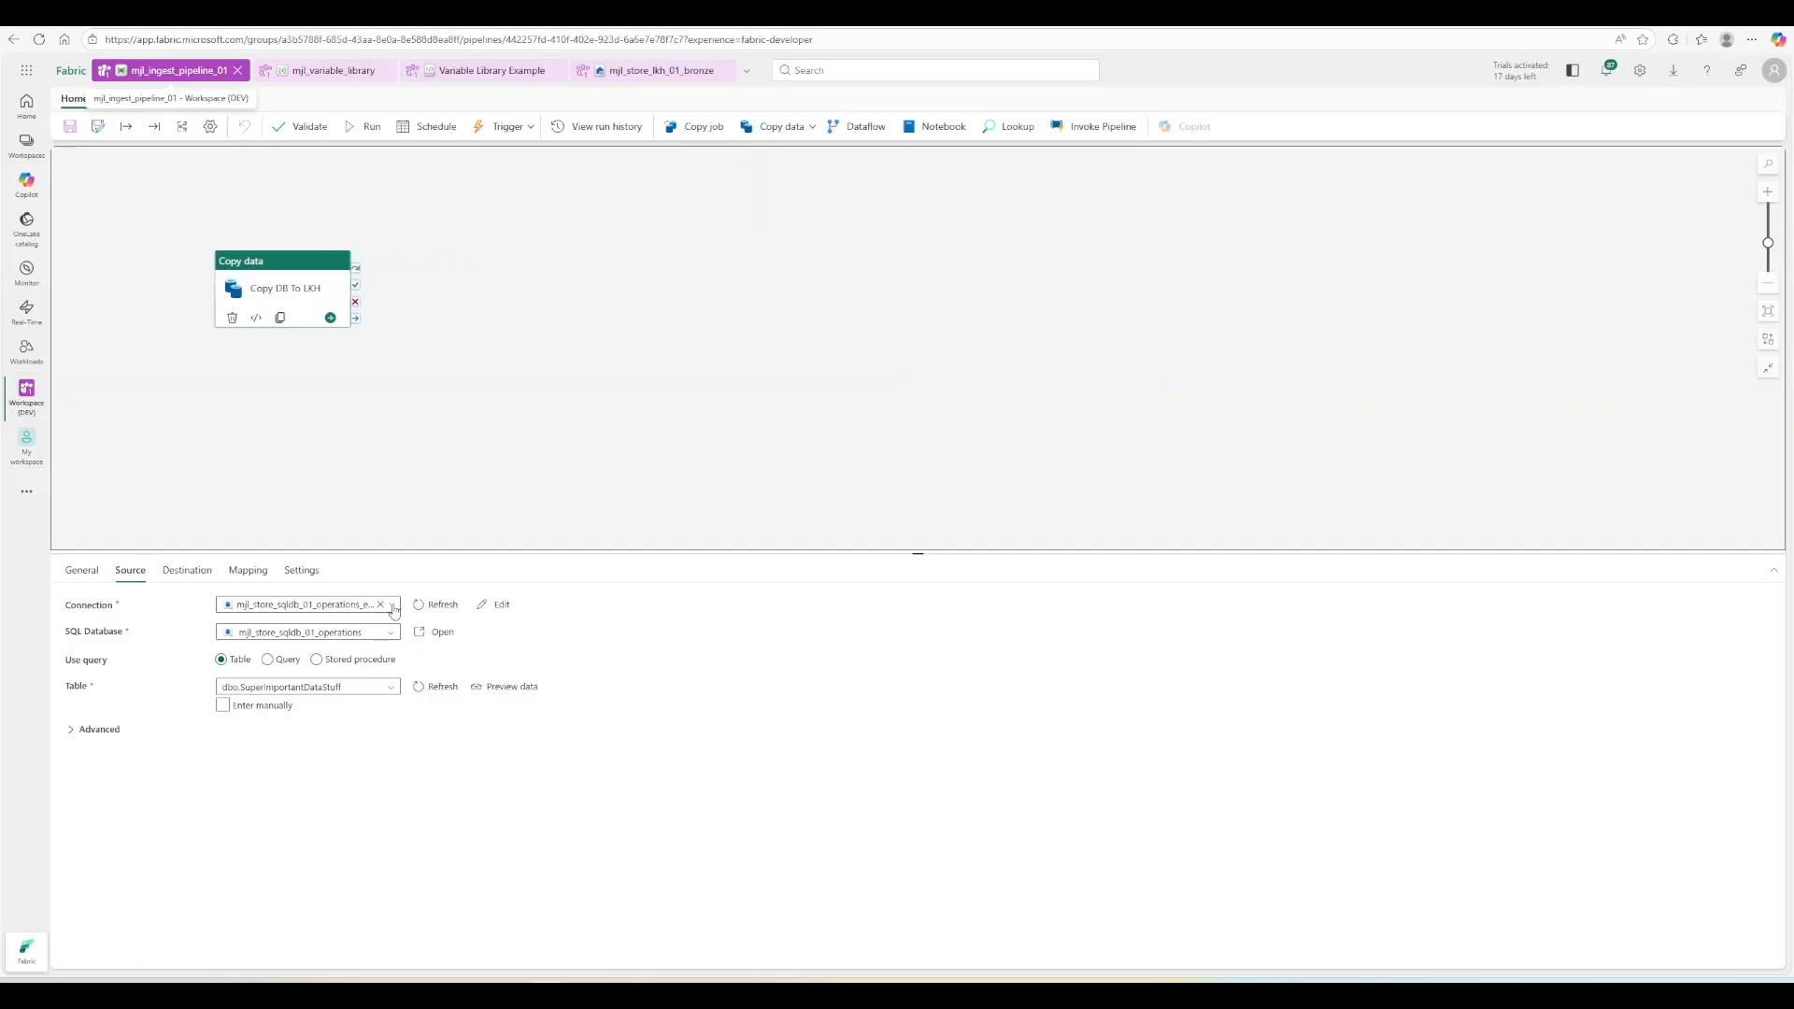
pyautogui.click(391, 632)
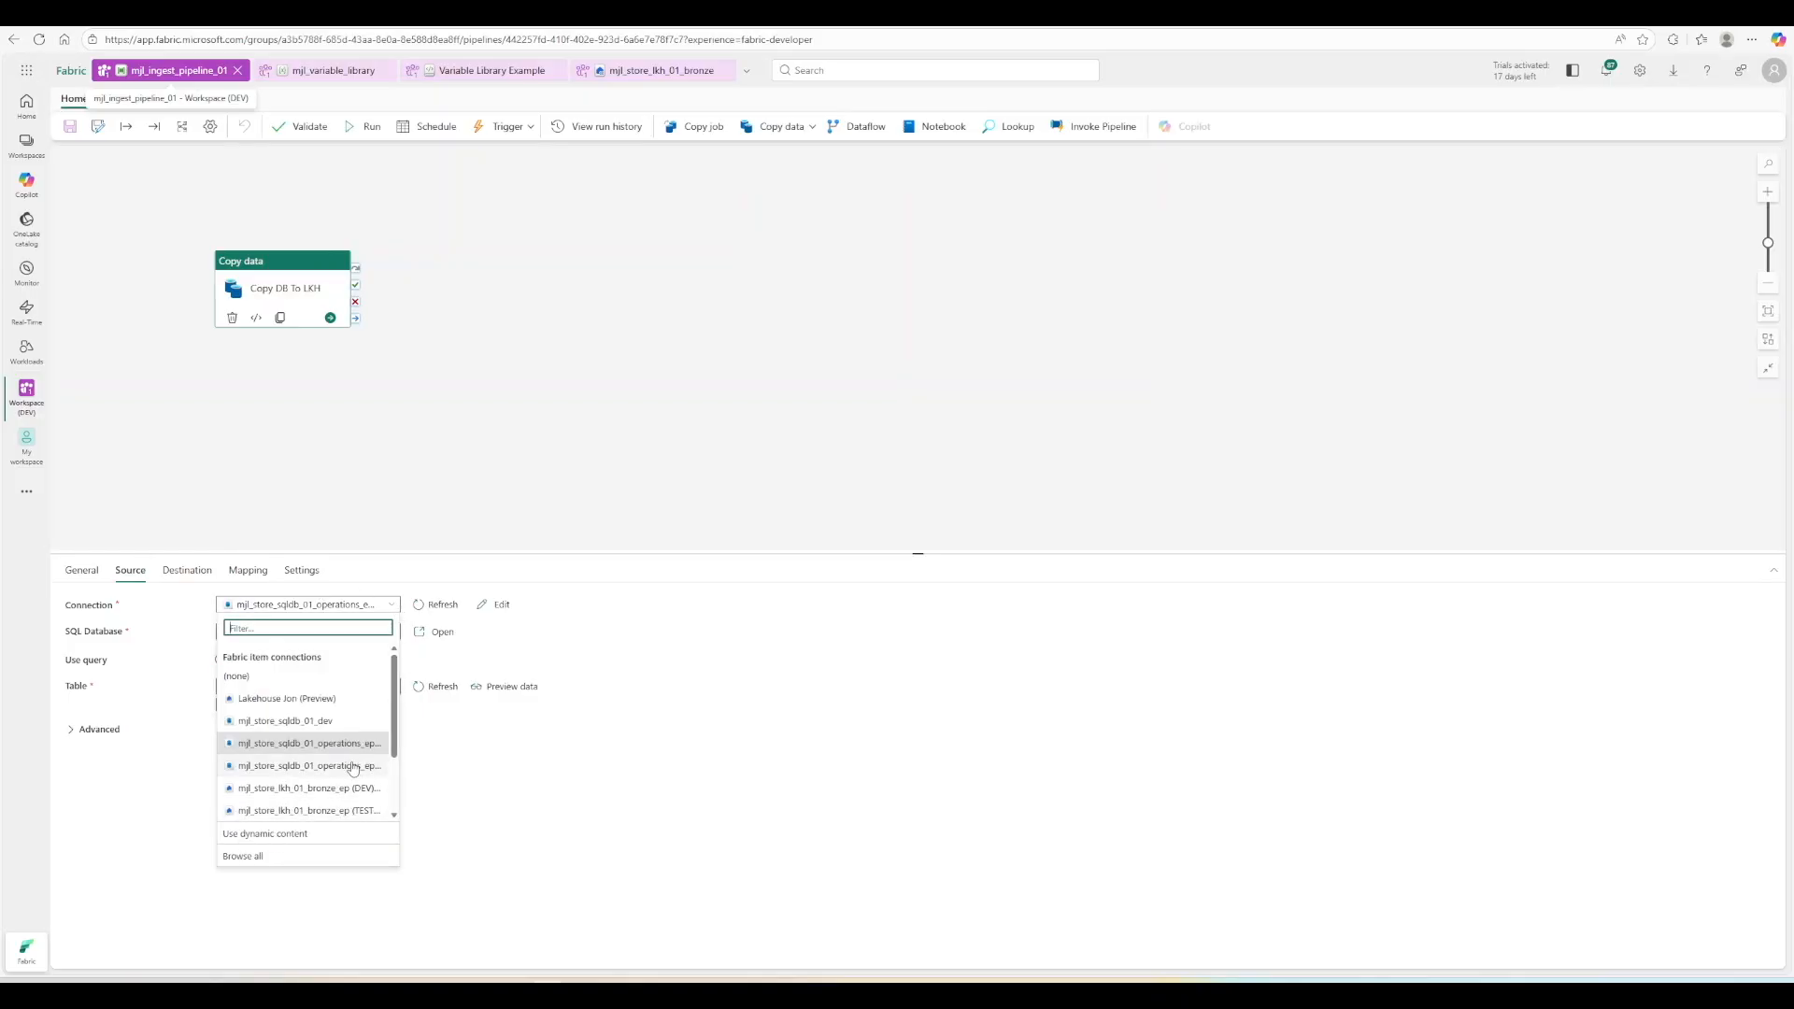
pyautogui.click(474, 459)
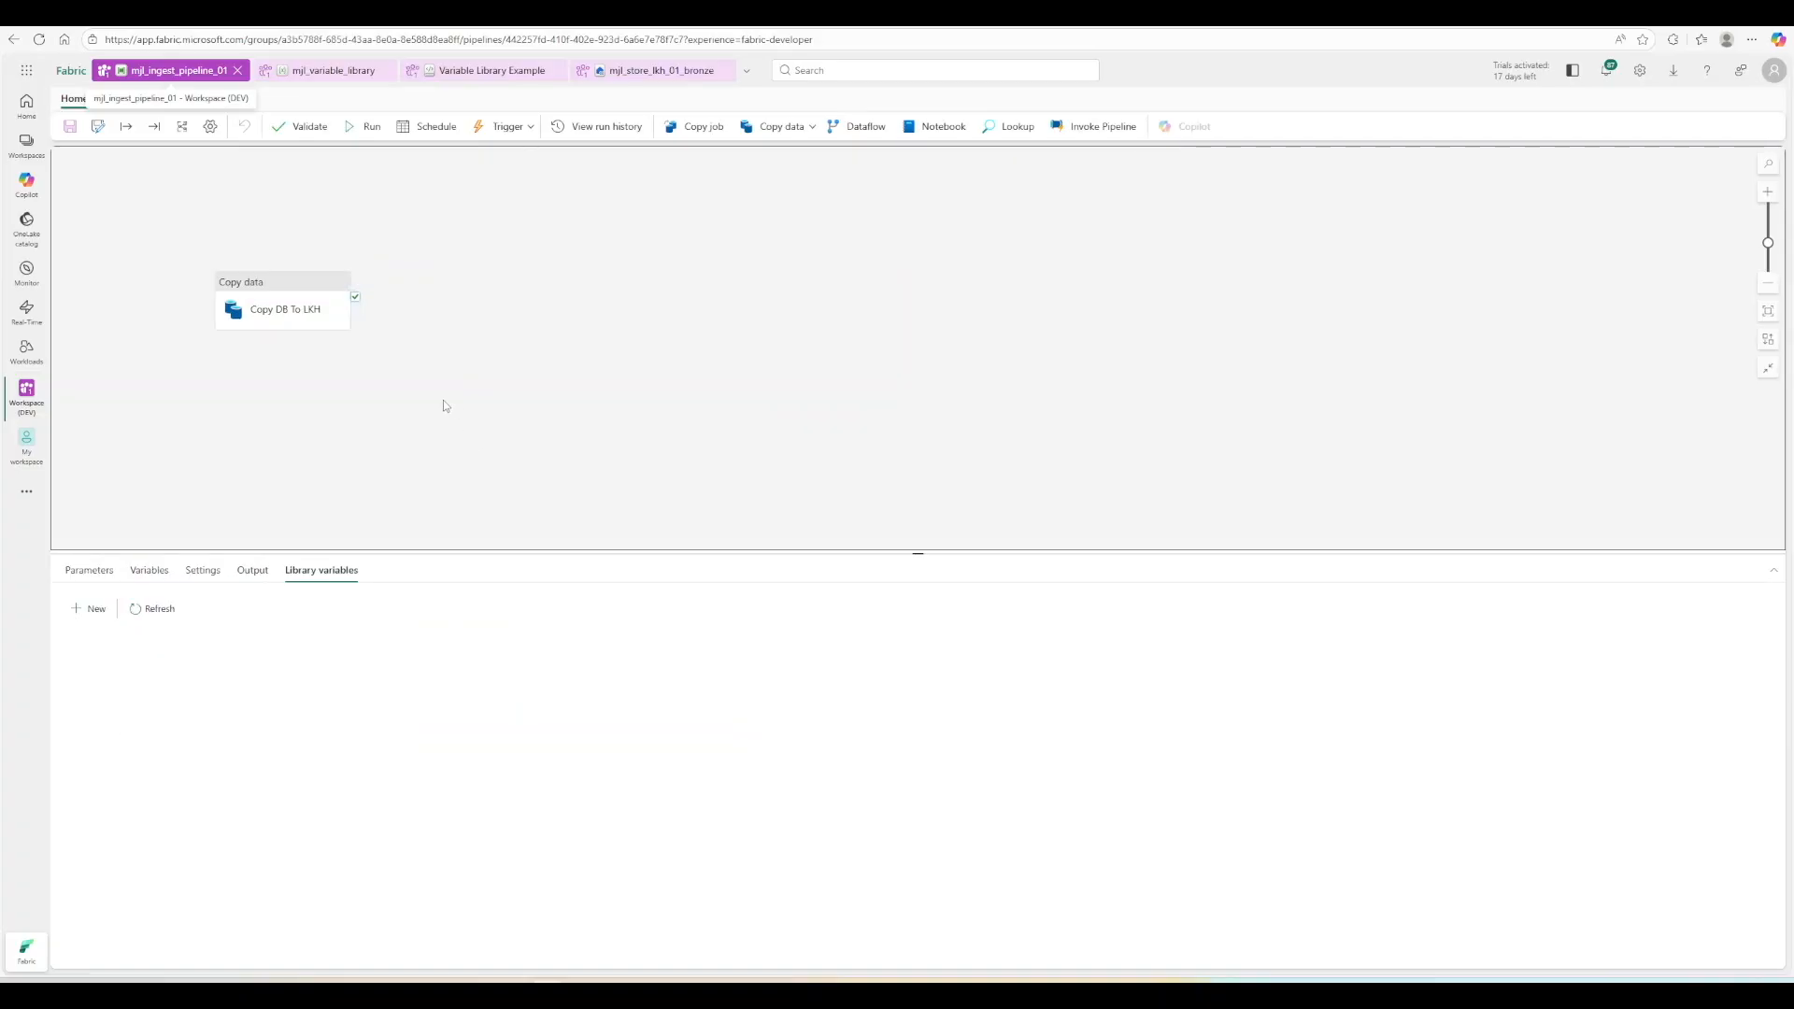
pyautogui.click(282, 292)
pyautogui.click(408, 437)
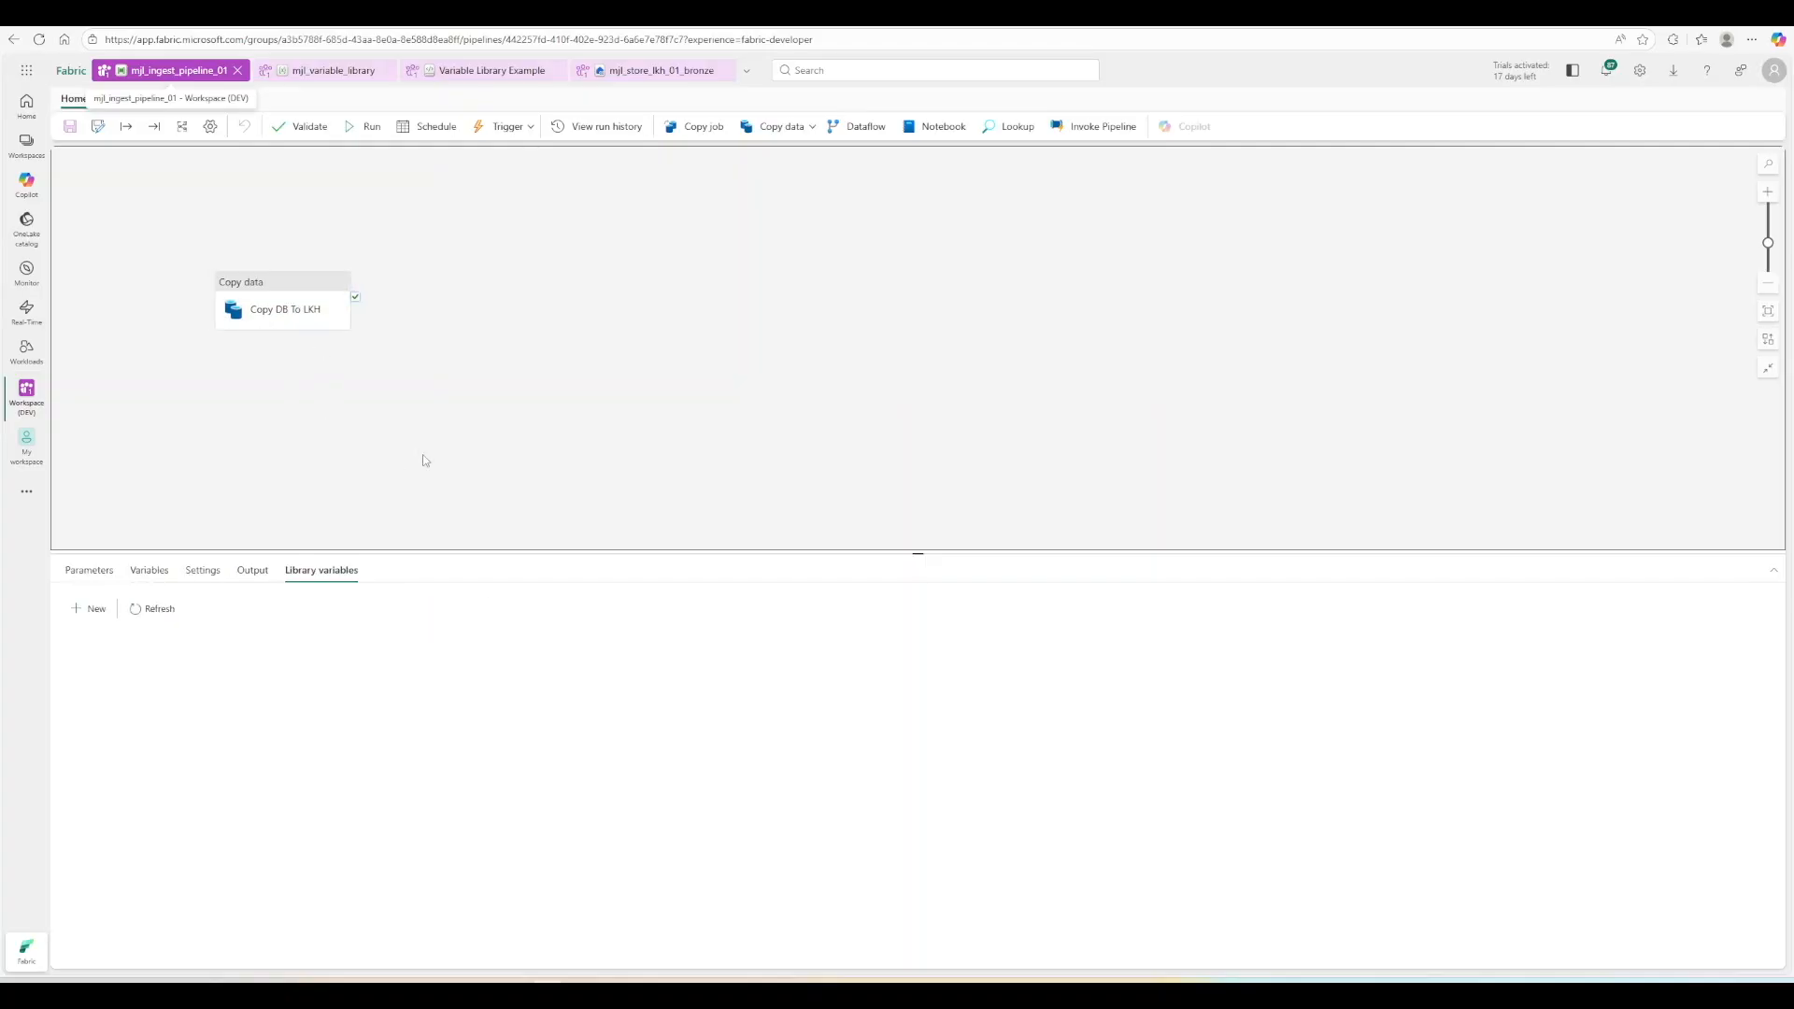
# Add the workspace_id, db_connection_id and db_id variables from mjl_variable_library to the pipeline's library variables.
pyautogui.click(88, 611)
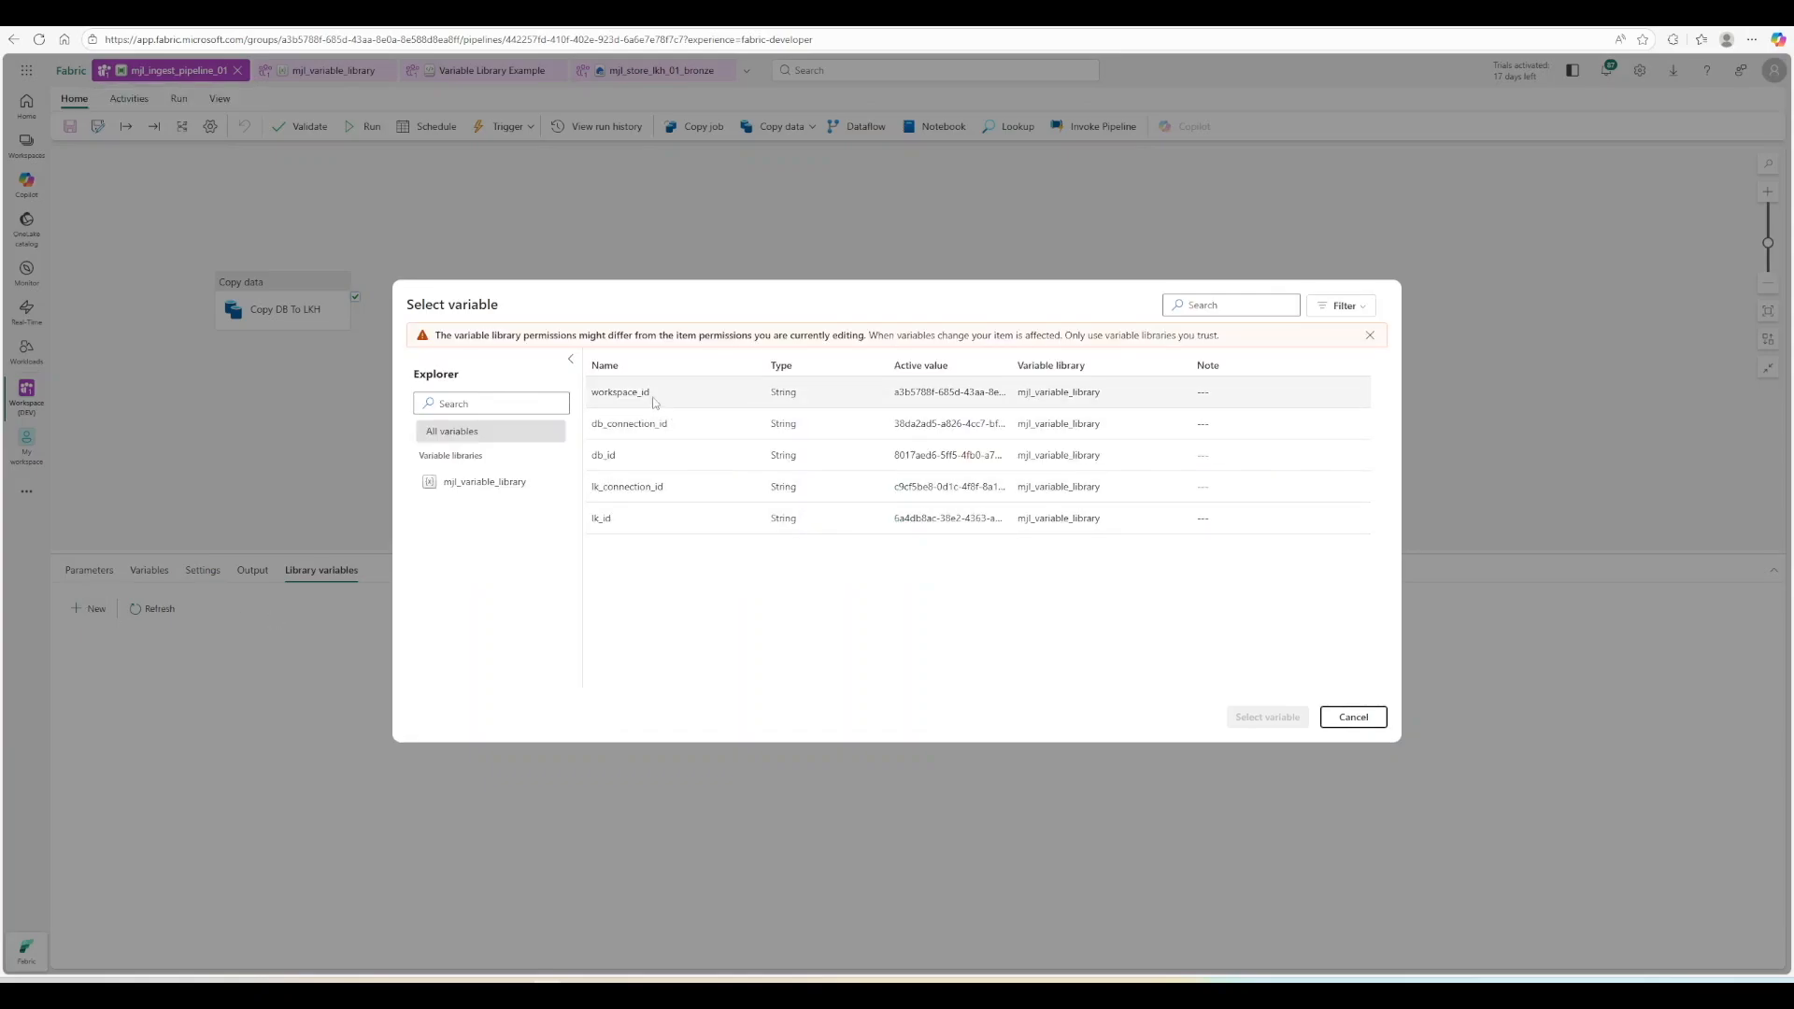
pyautogui.click(653, 397)
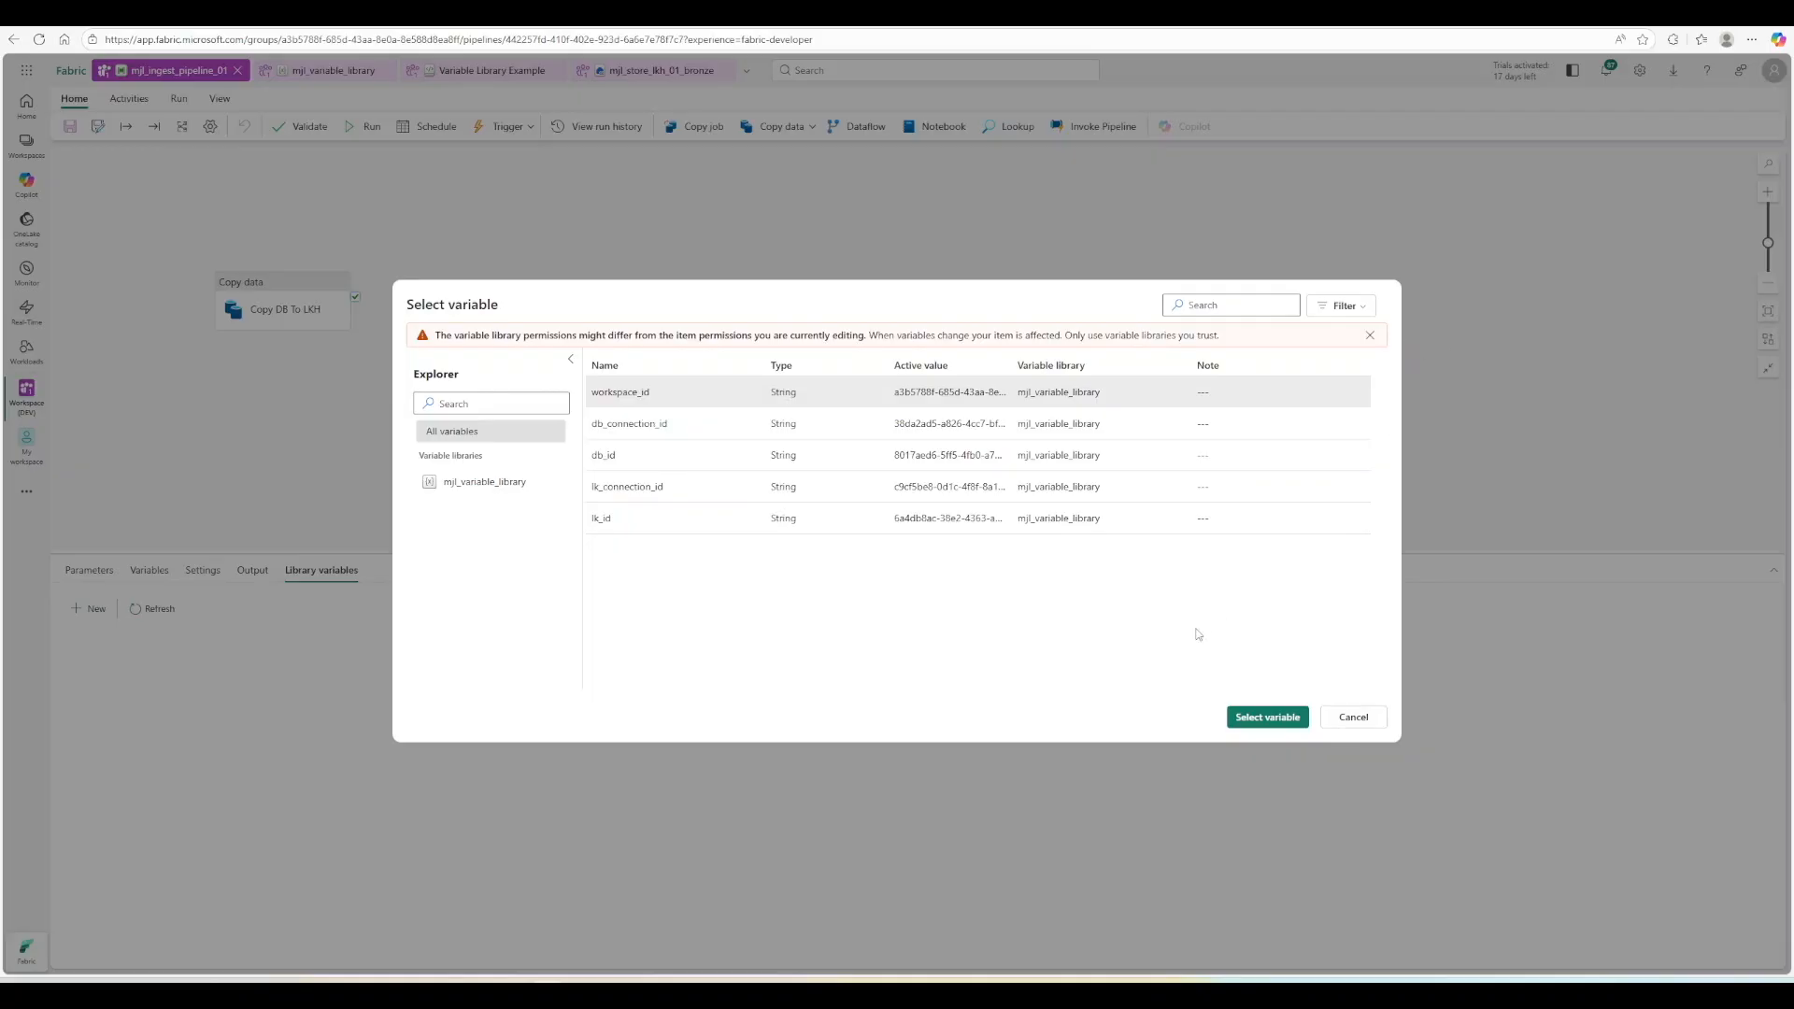
pyautogui.click(1264, 718)
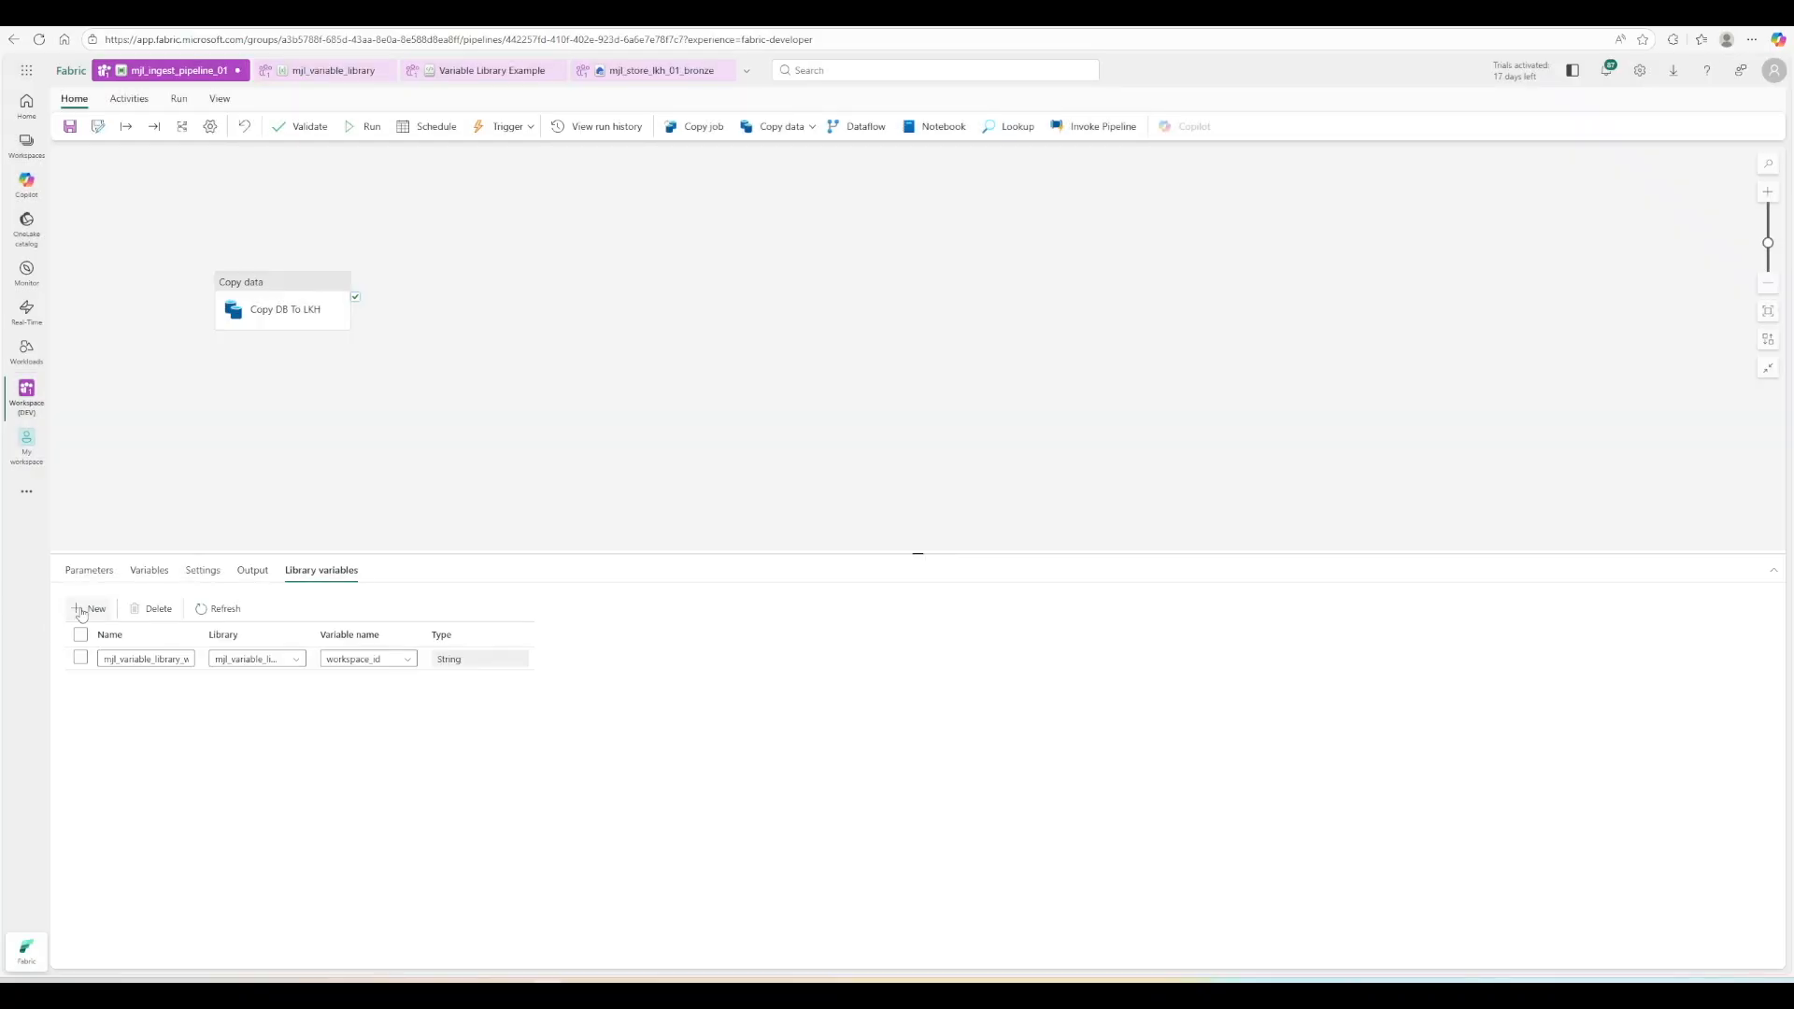
pyautogui.click(82, 610)
pyautogui.click(692, 424)
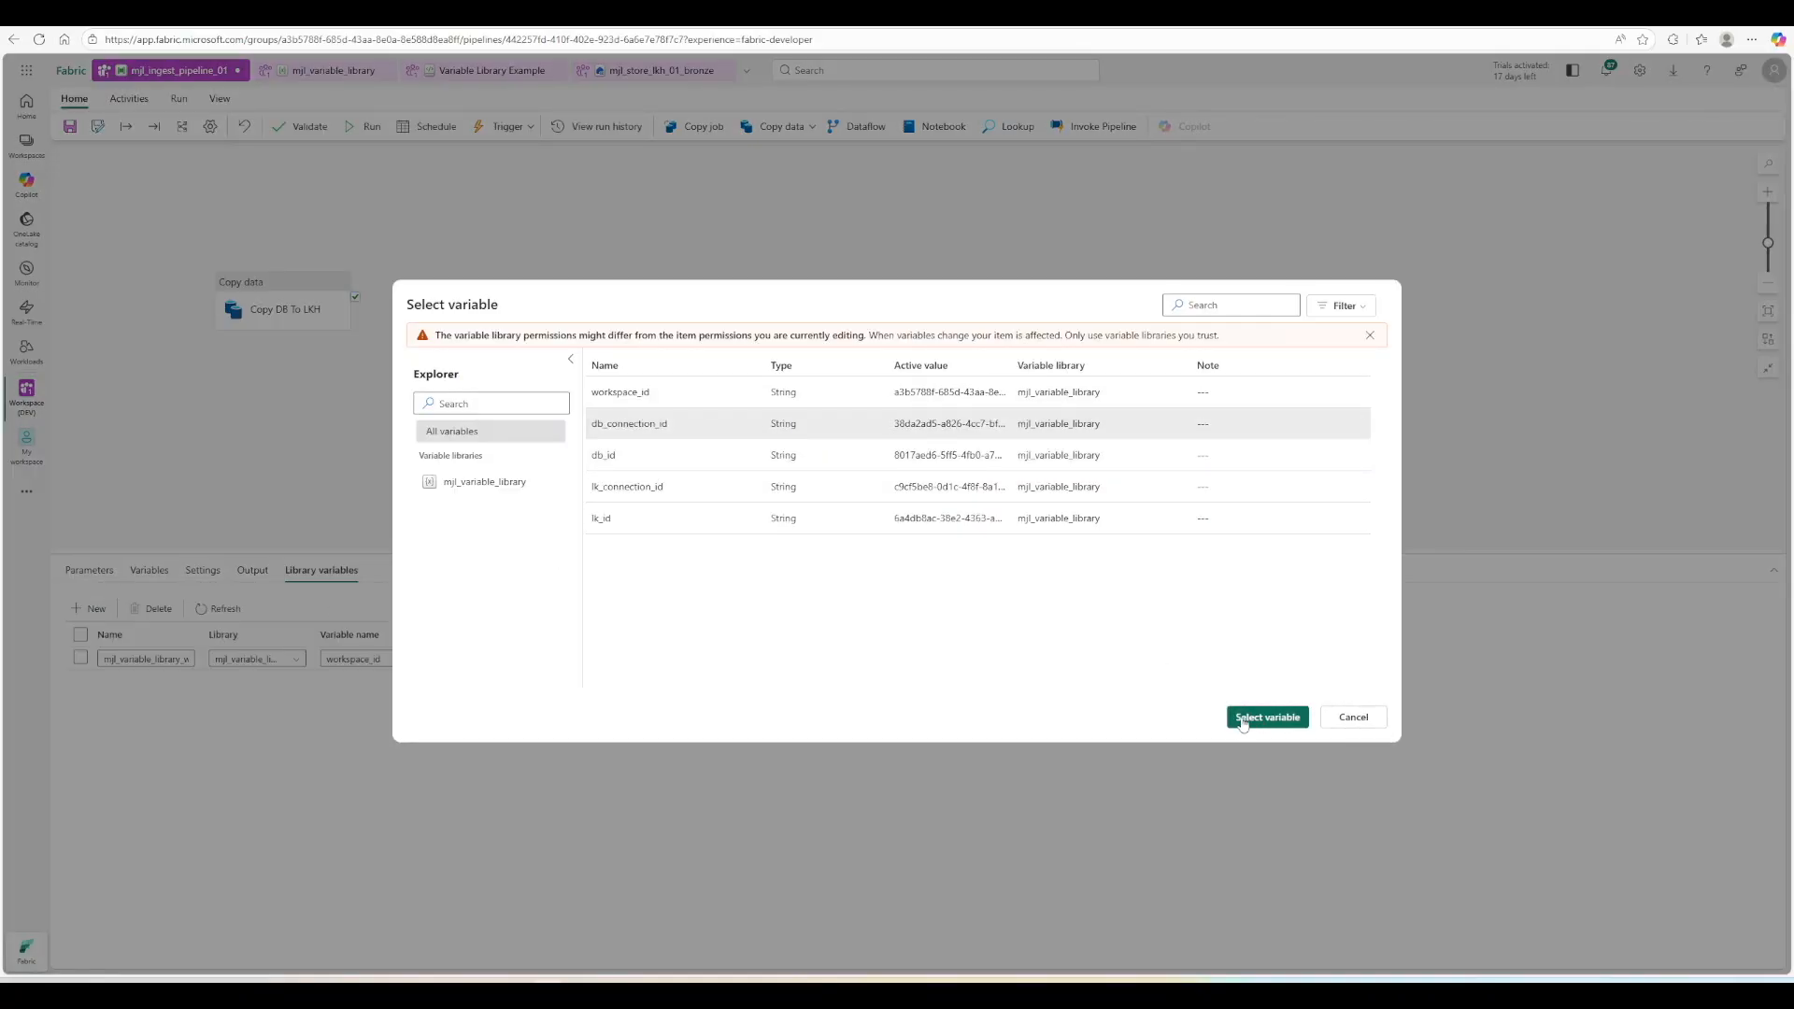
pyautogui.click(1242, 721)
pyautogui.click(94, 608)
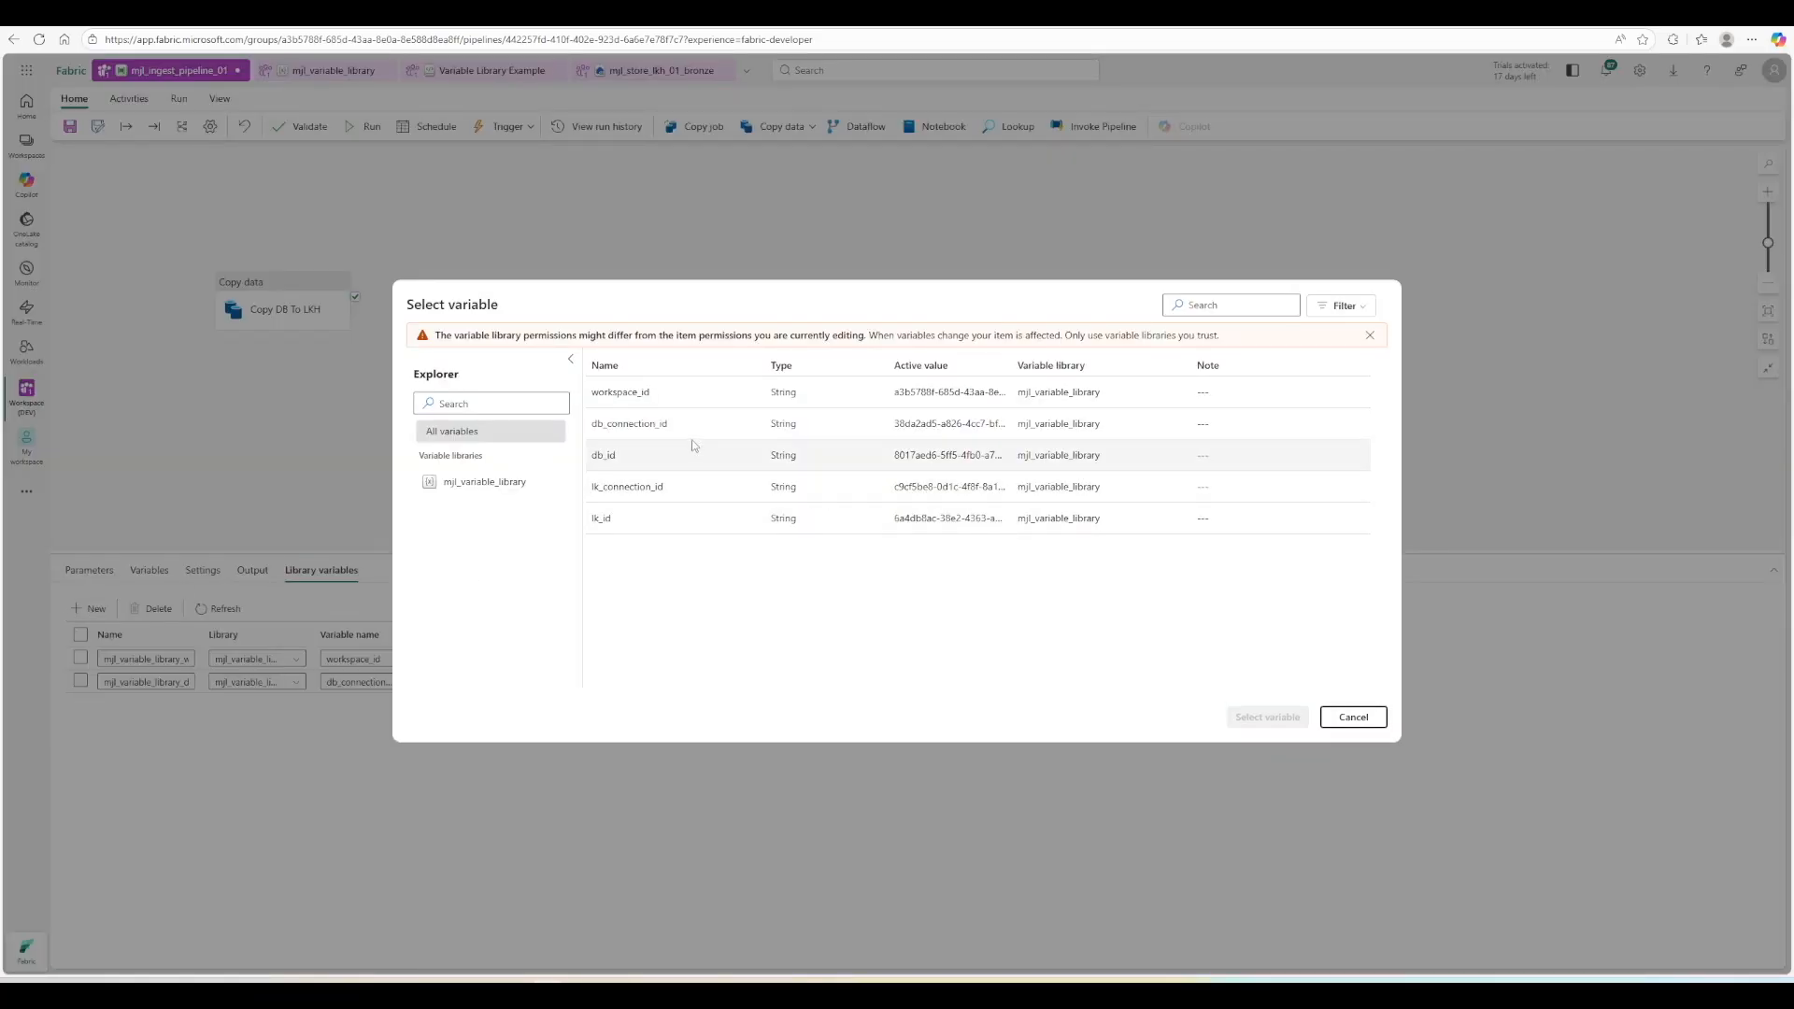
pyautogui.click(691, 452)
pyautogui.click(1267, 717)
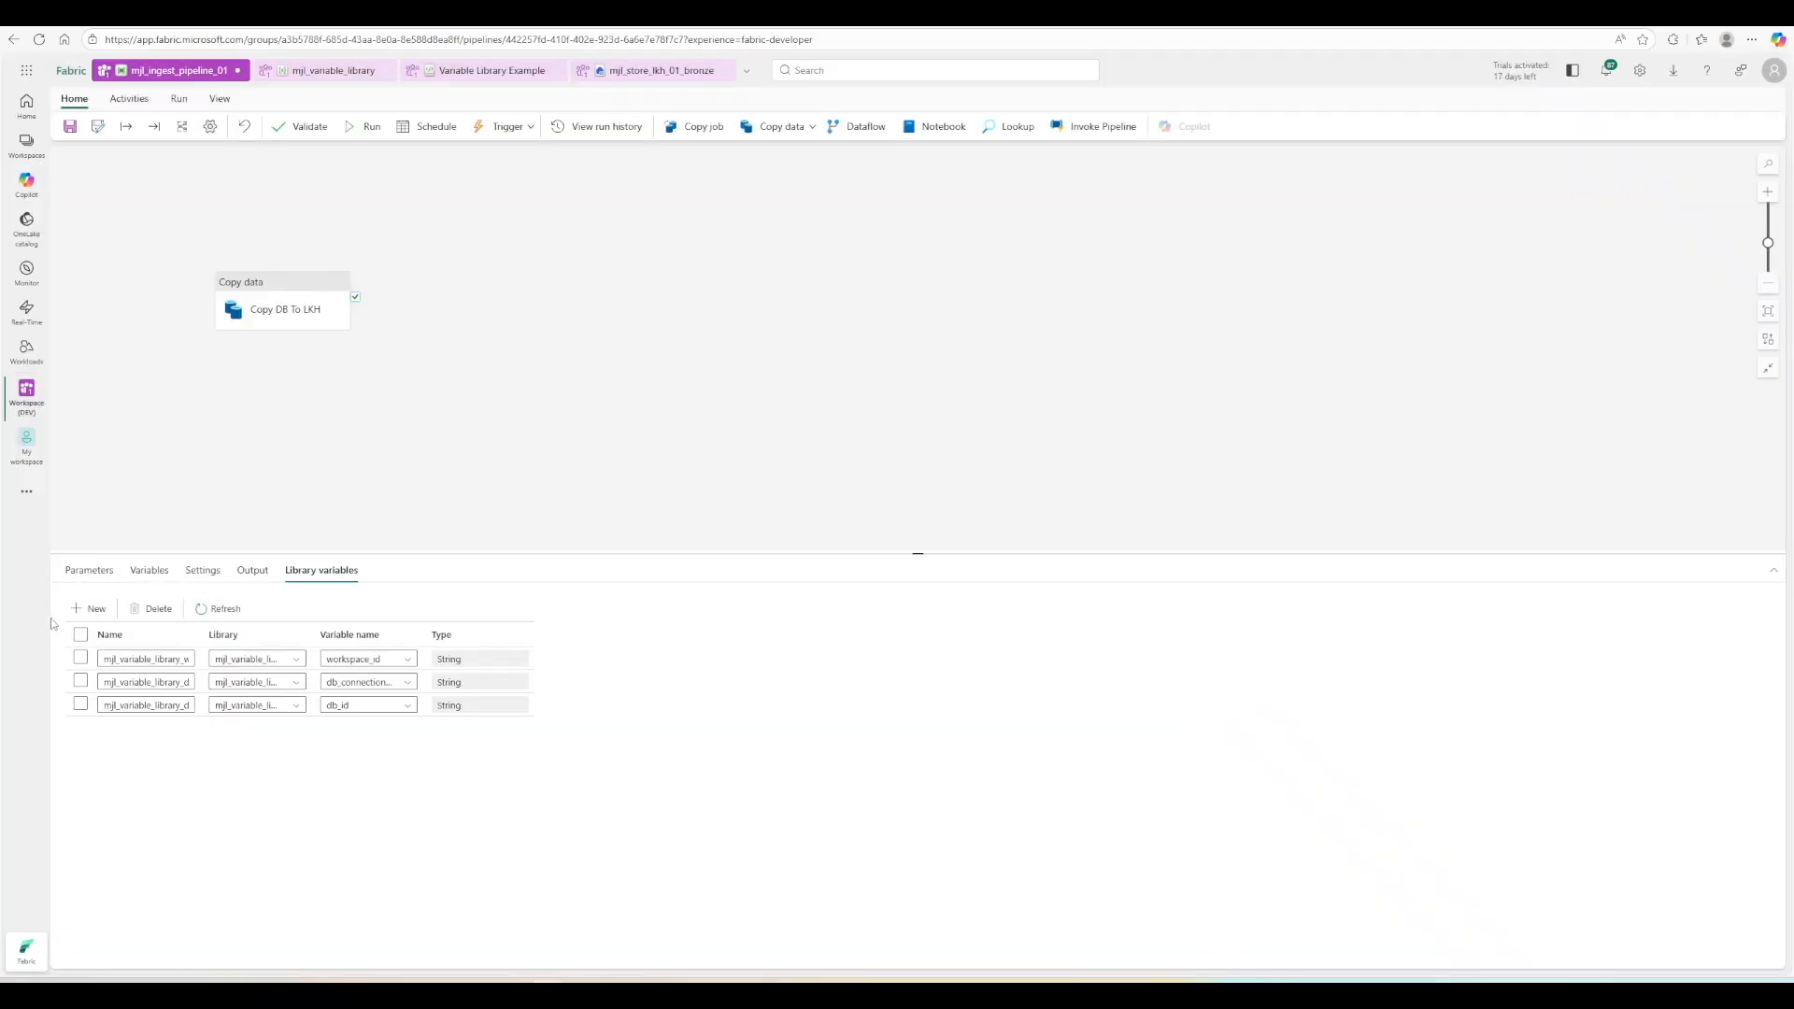
# Add lk_connection_id and lk_id from mjl_variable_library to the pipeline's library variables.
pyautogui.click(94, 608)
pyautogui.click(738, 487)
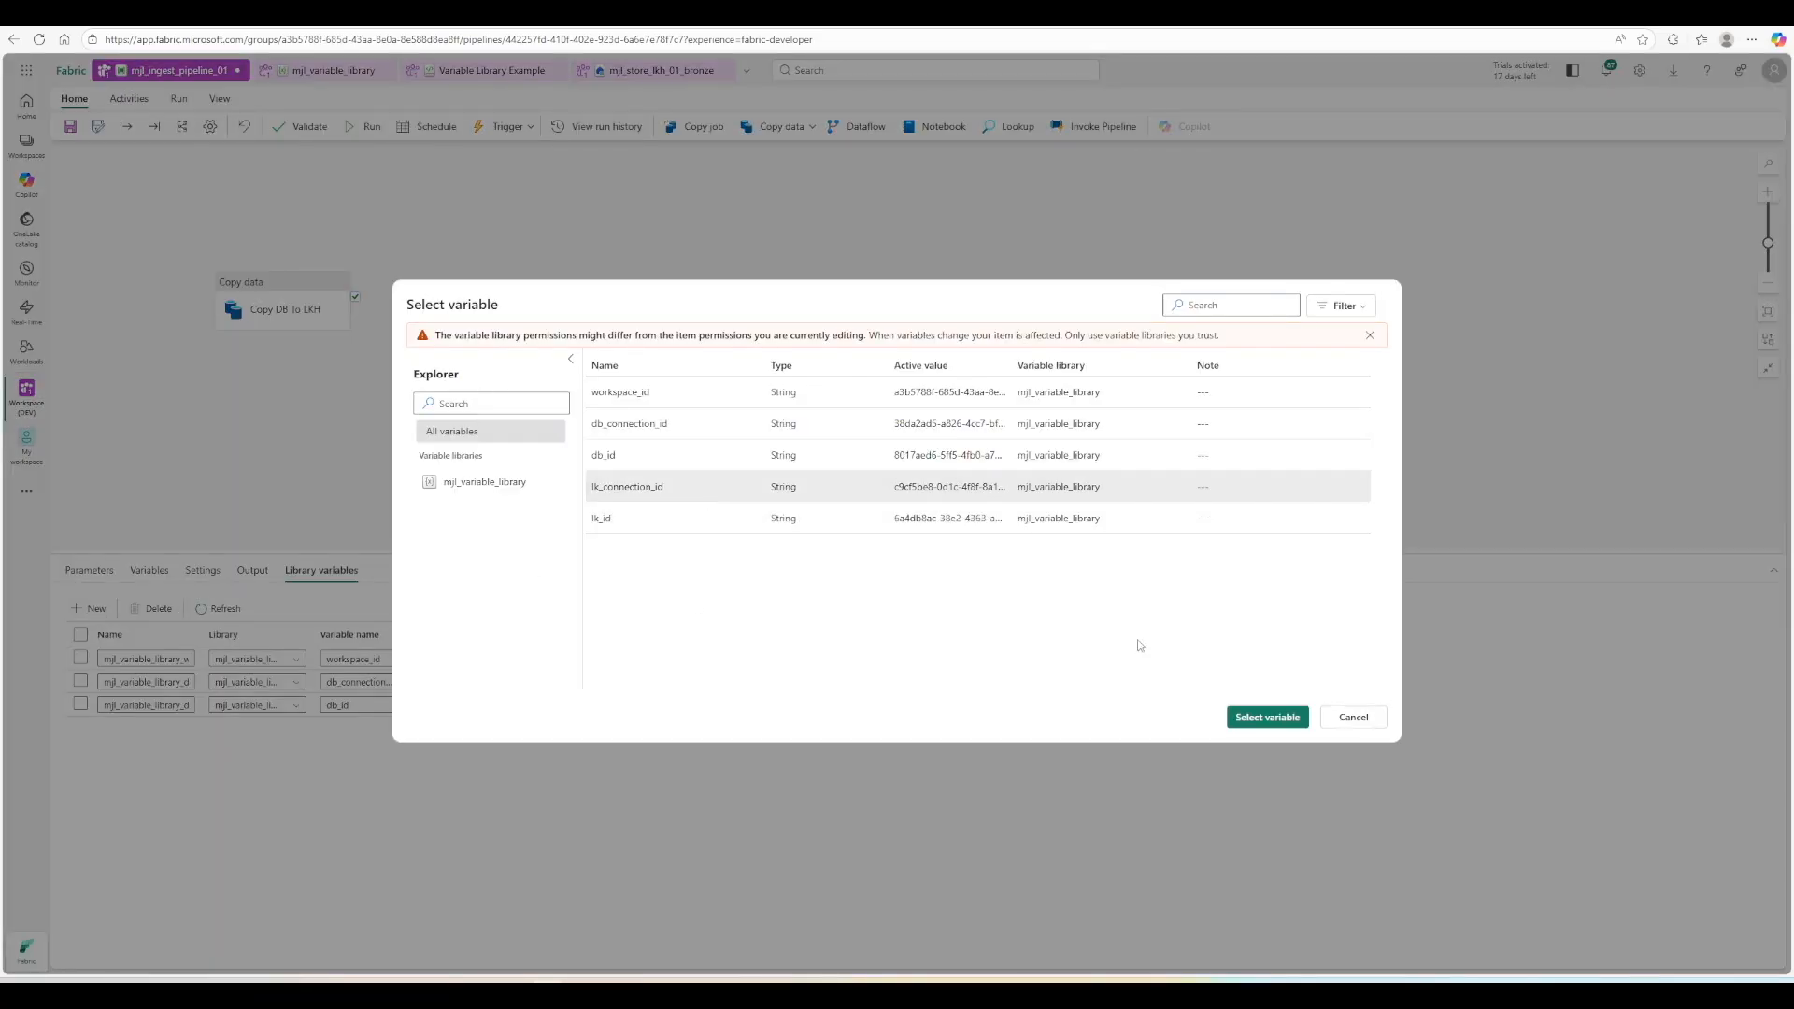
pyautogui.click(1259, 717)
pyautogui.click(93, 609)
pyautogui.click(720, 517)
pyautogui.click(1266, 716)
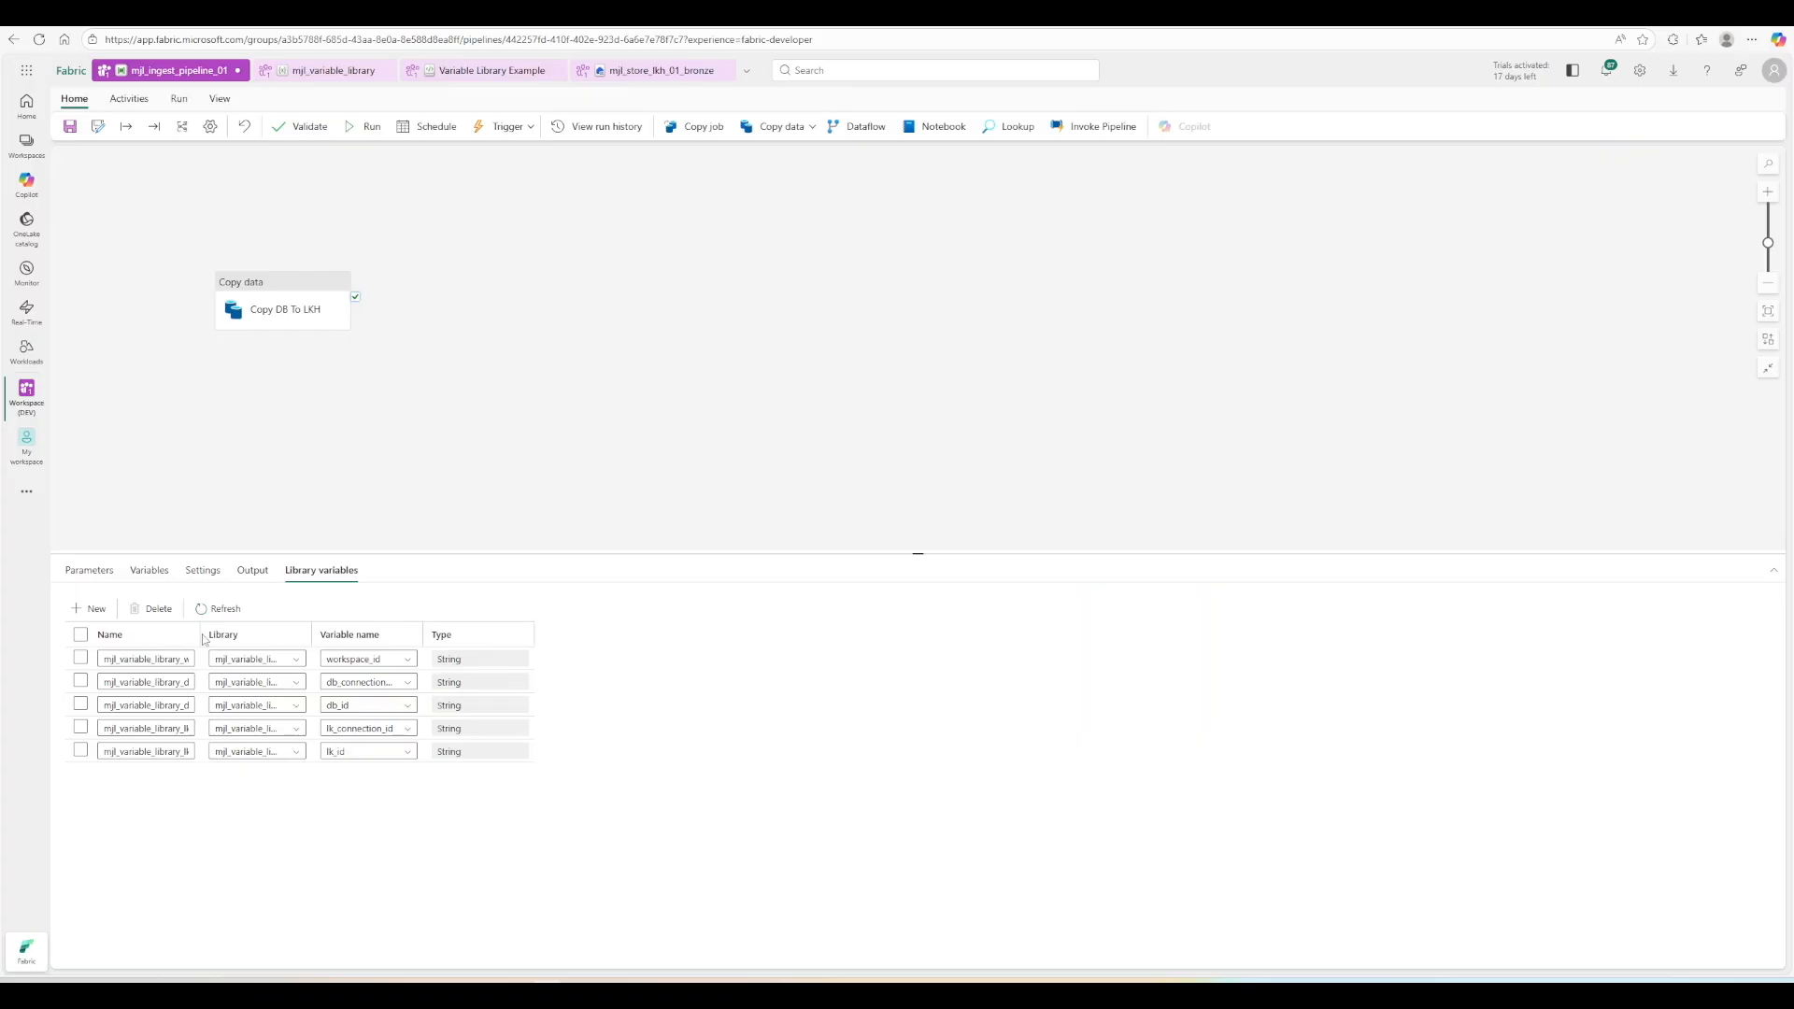
# Widen the Name column of the library variables and review the workspace_id entry's name, library and variable choices.
pyautogui.moveTo(196, 635); pyautogui.dragTo(297, 634)
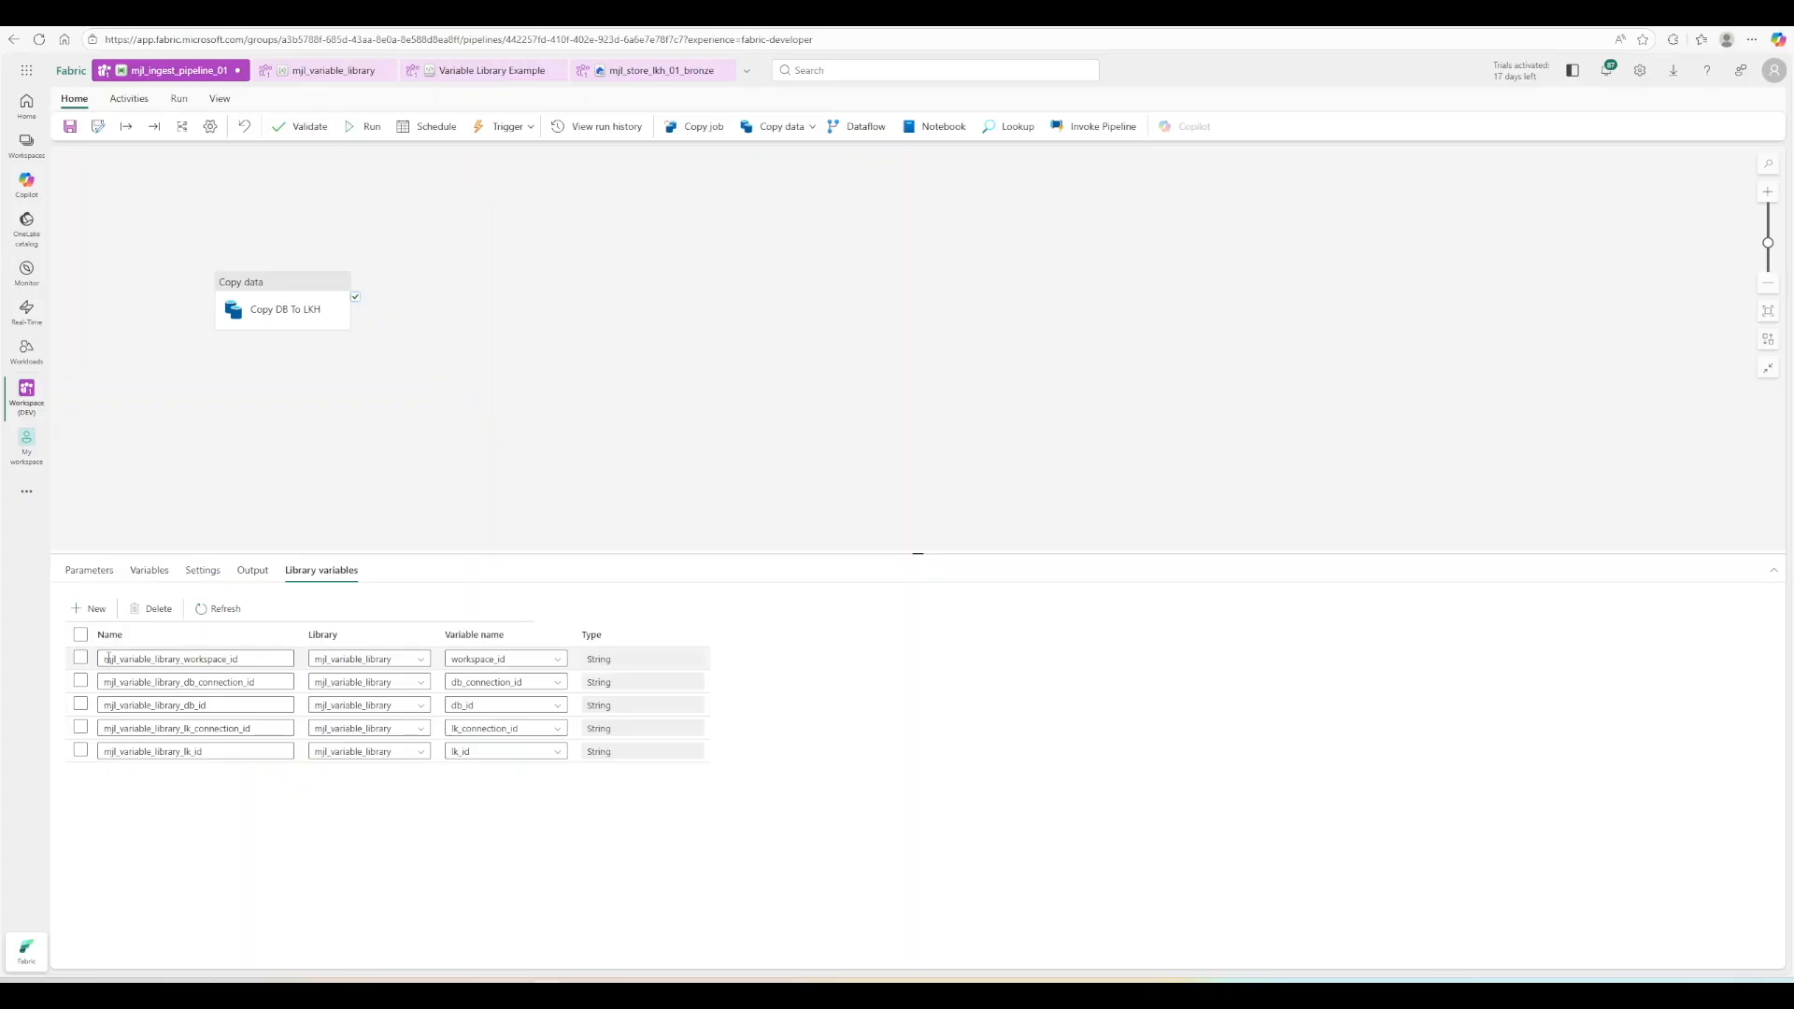
pyautogui.moveTo(185, 660); pyautogui.dragTo(244, 667)
pyautogui.moveTo(107, 660); pyautogui.dragTo(185, 664)
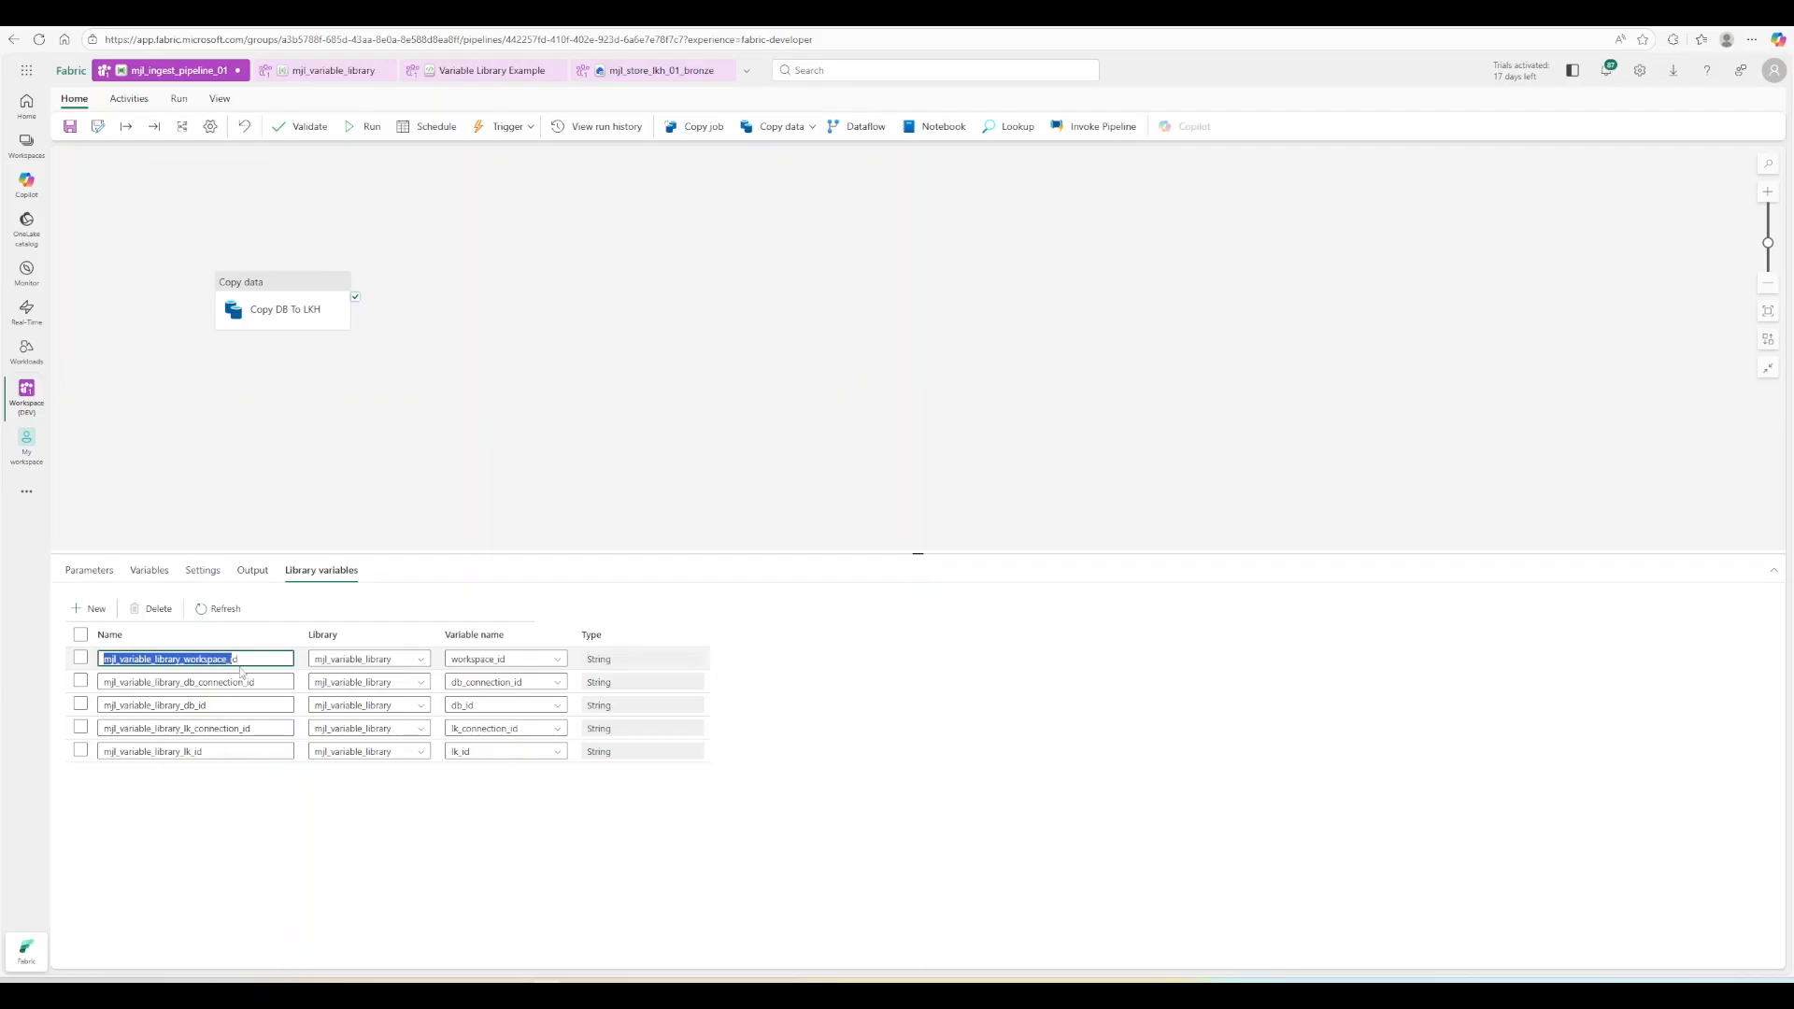
pyautogui.click(384, 811)
pyautogui.click(428, 661)
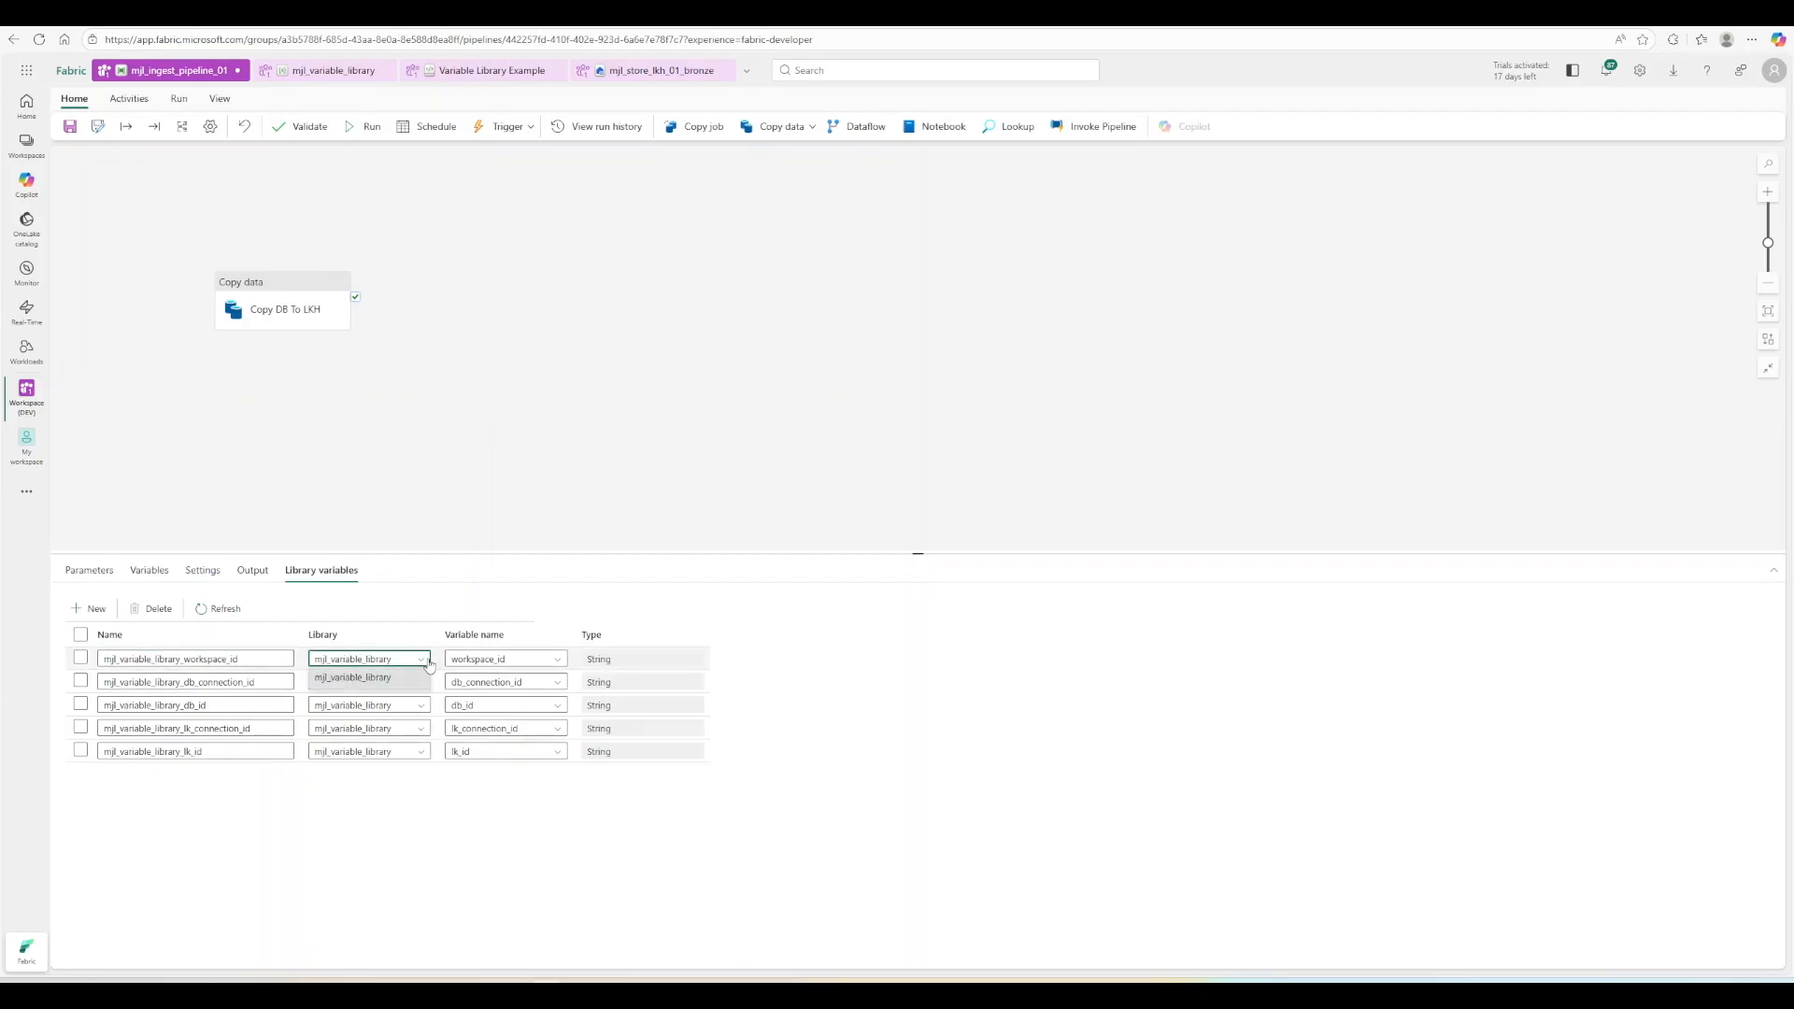
pyautogui.click(453, 908)
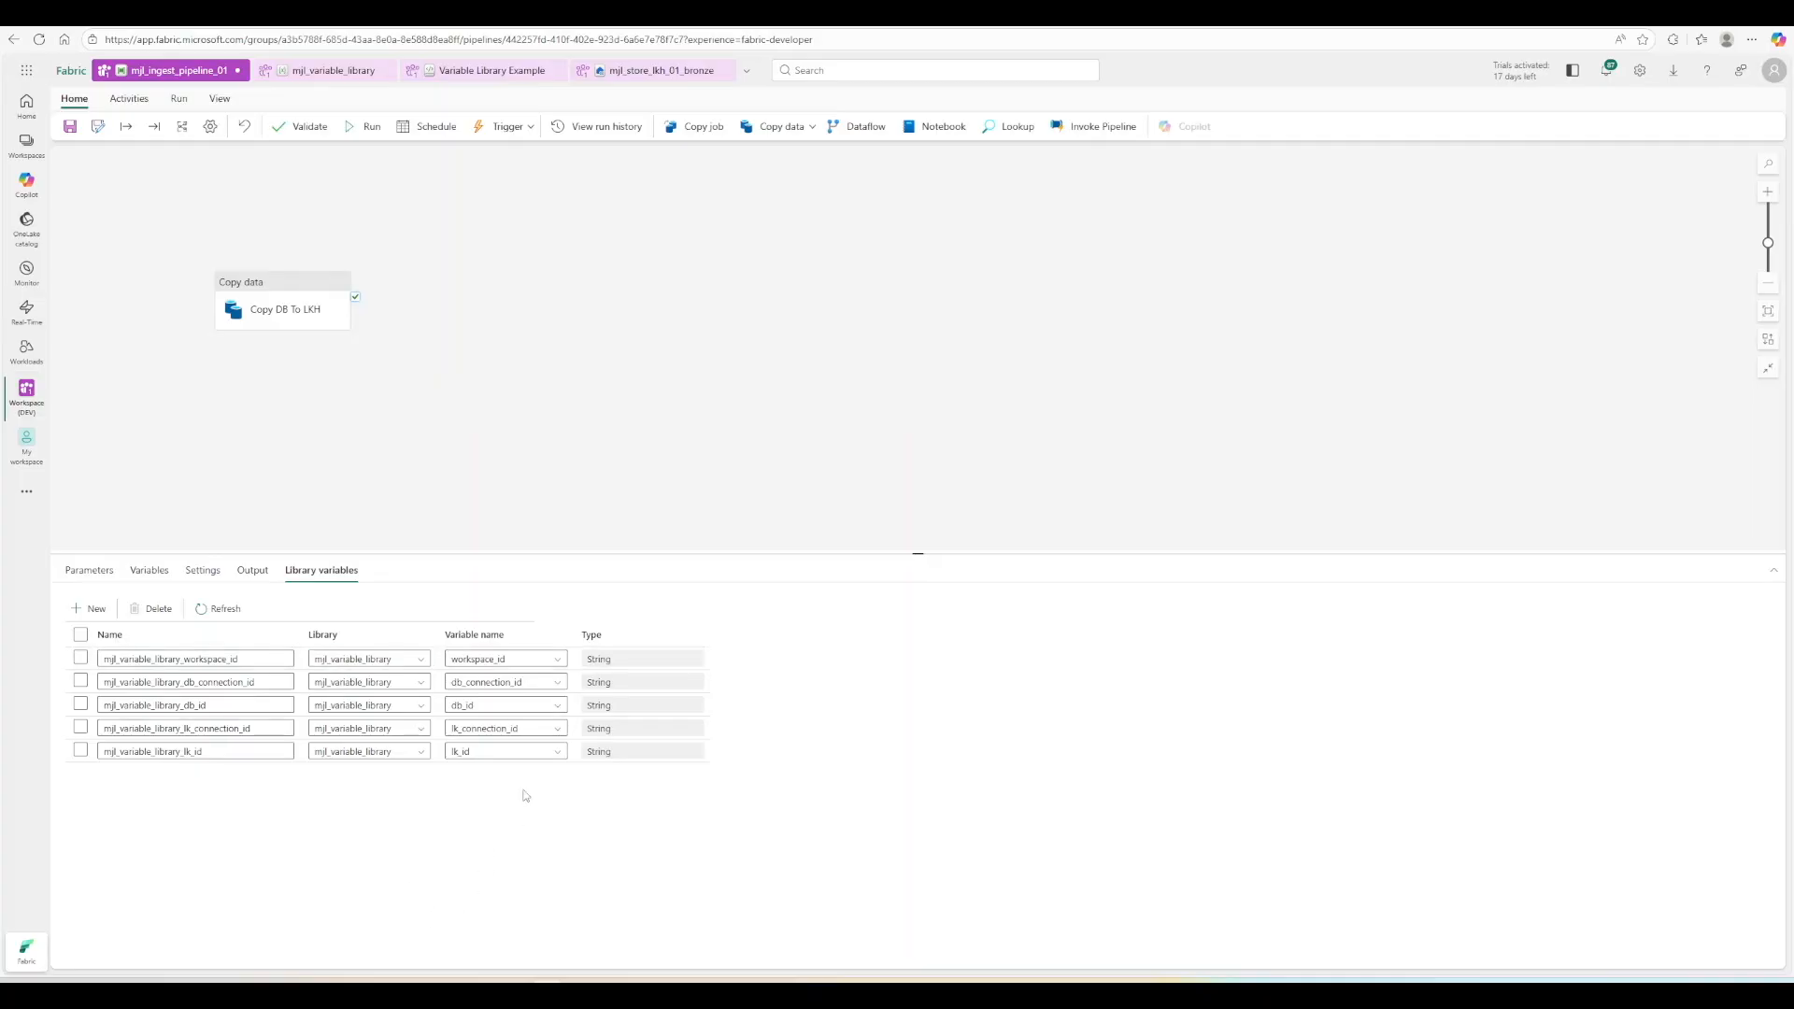
pyautogui.click(560, 663)
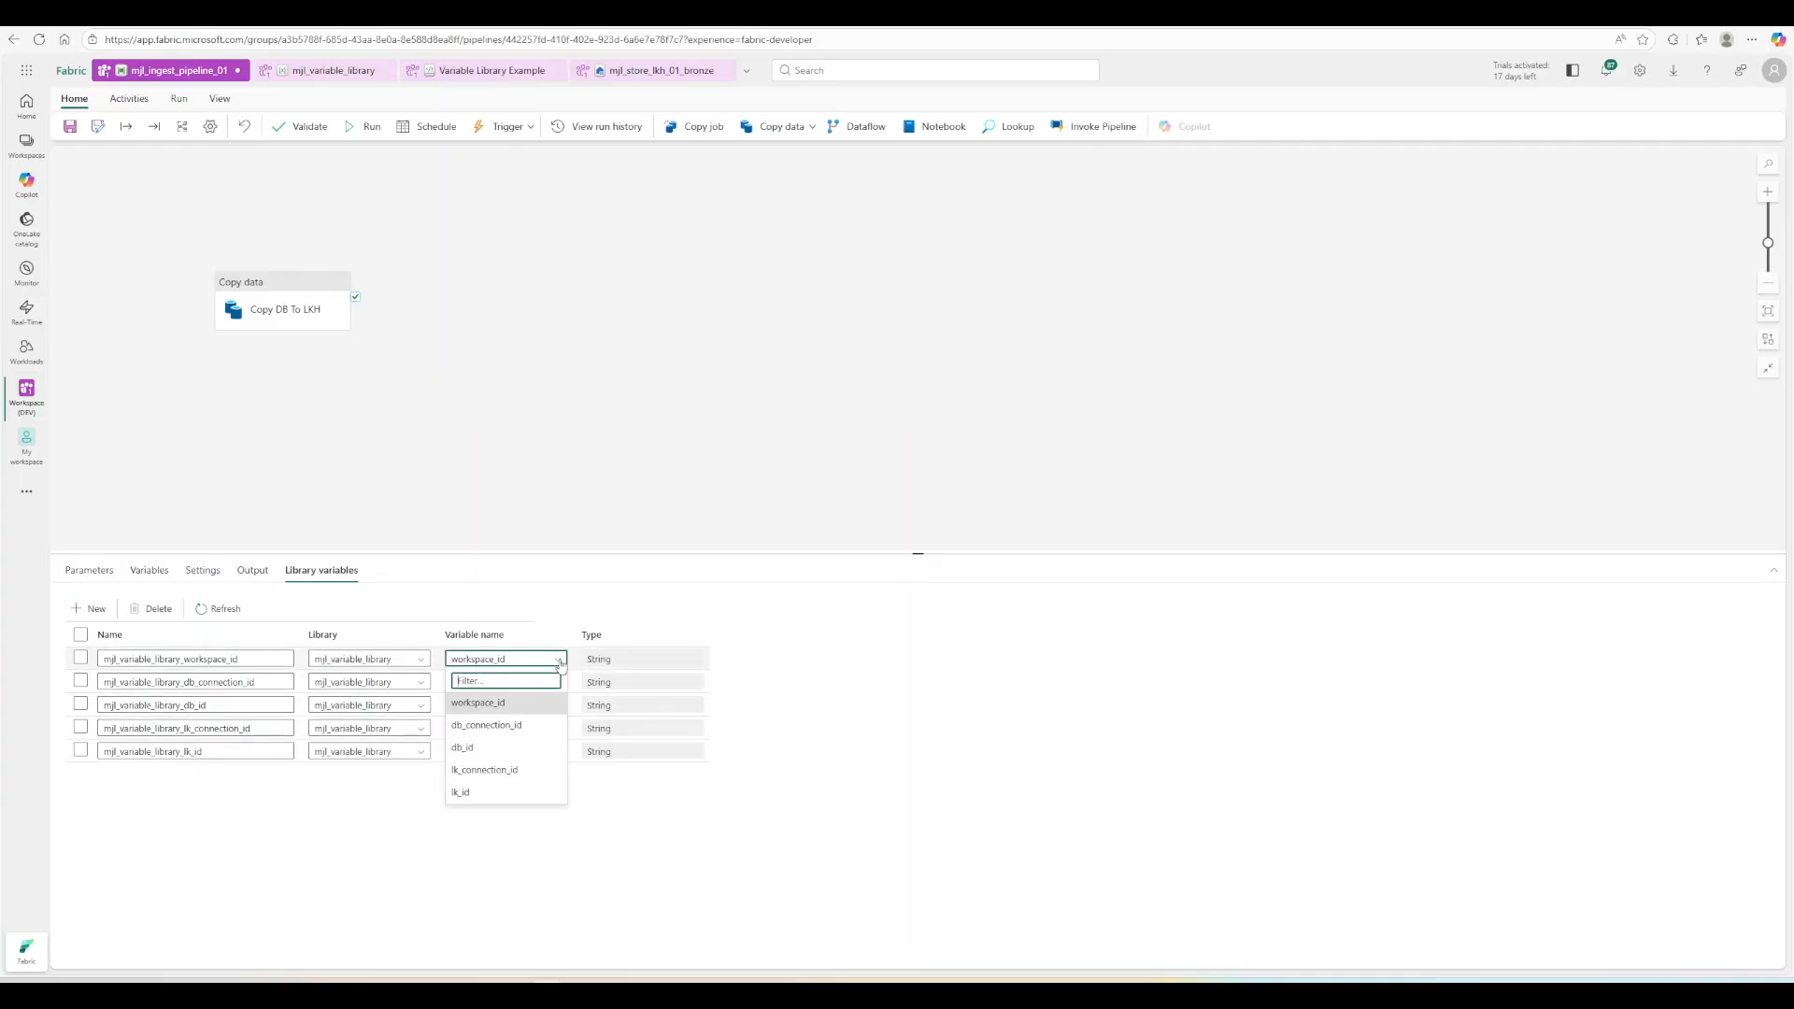
pyautogui.click(561, 662)
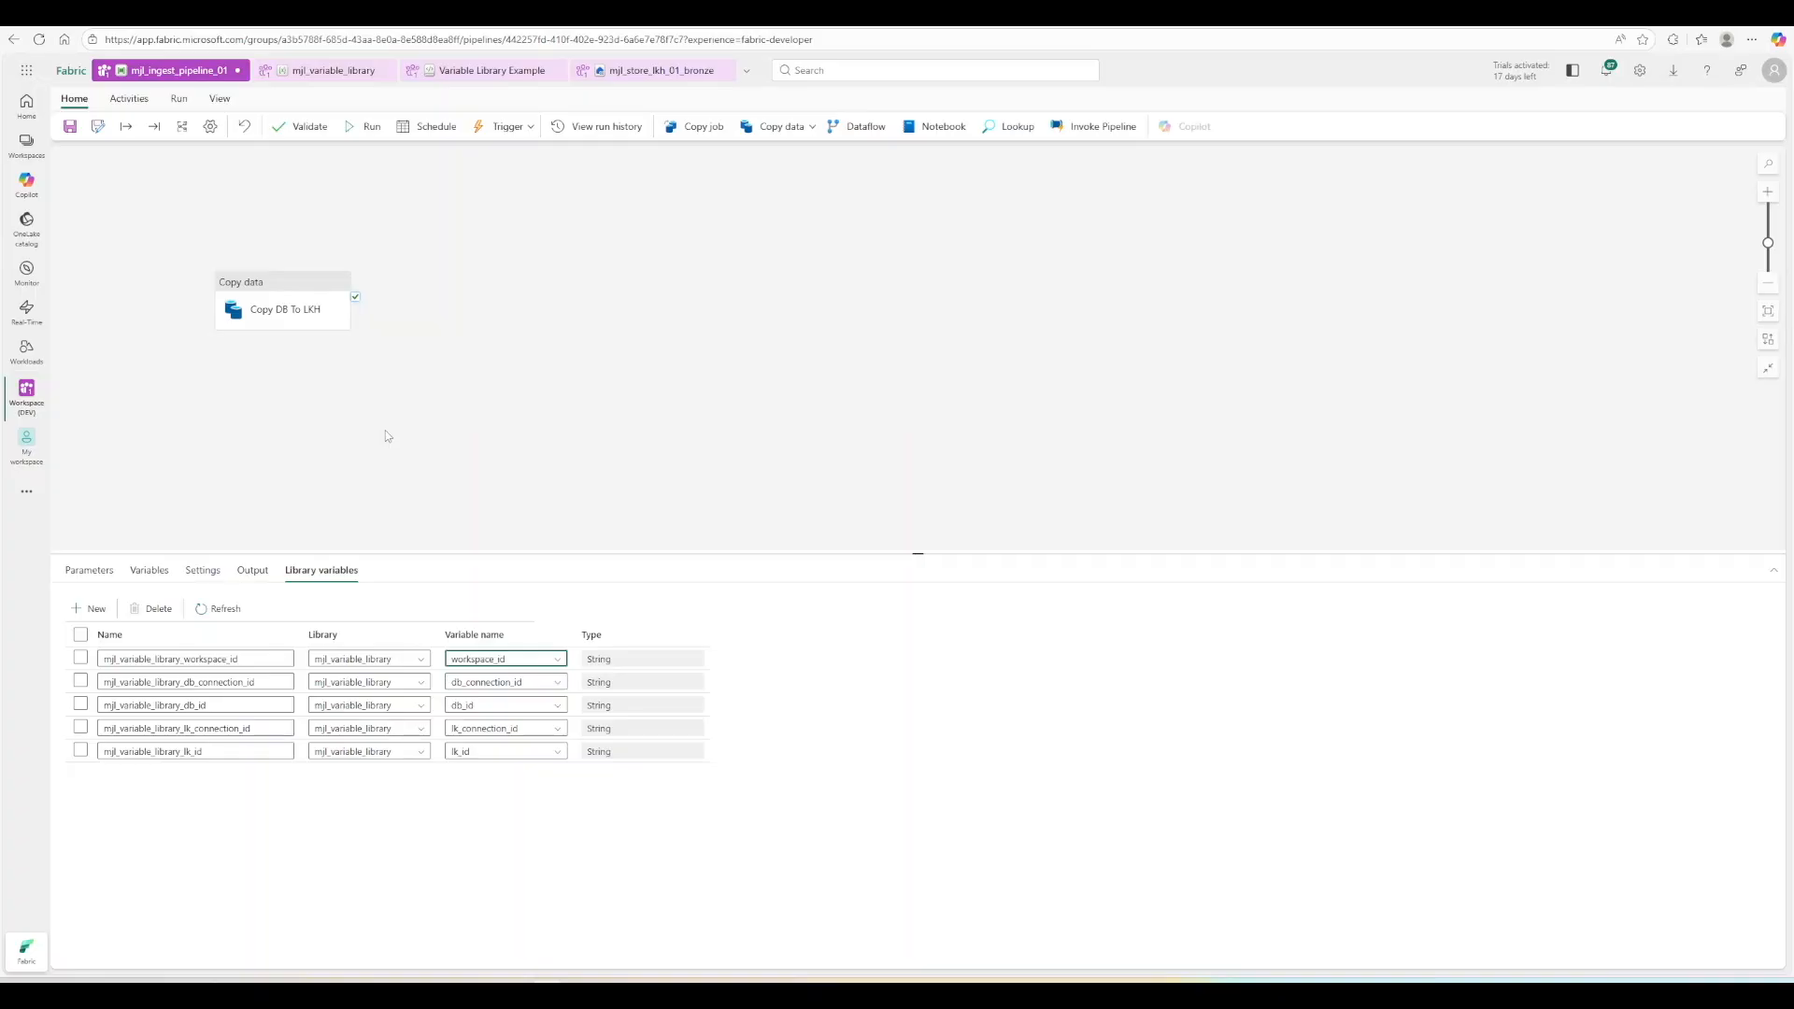
# Set the source connection of the Copy DB To LKH activity to the library variable mjl_variable_library_db_connection_id as dynamic content.
pyautogui.click(290, 310)
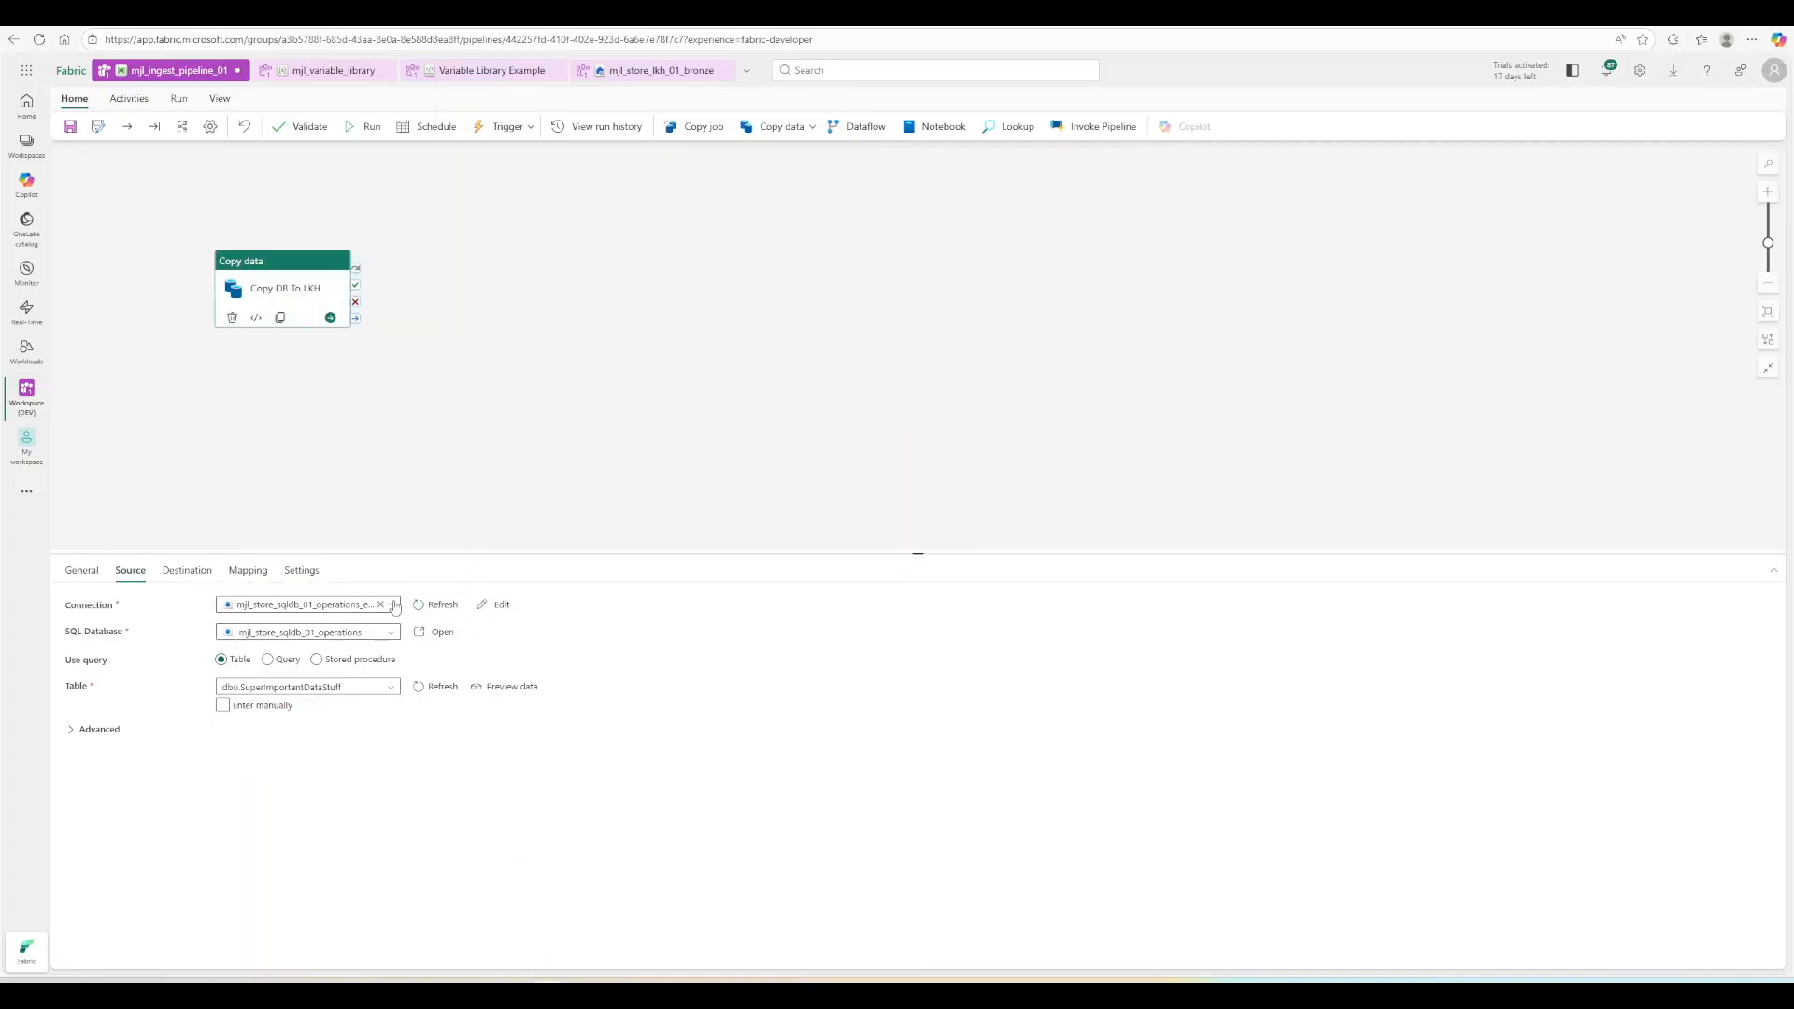
pyautogui.click(395, 605)
pyautogui.click(291, 835)
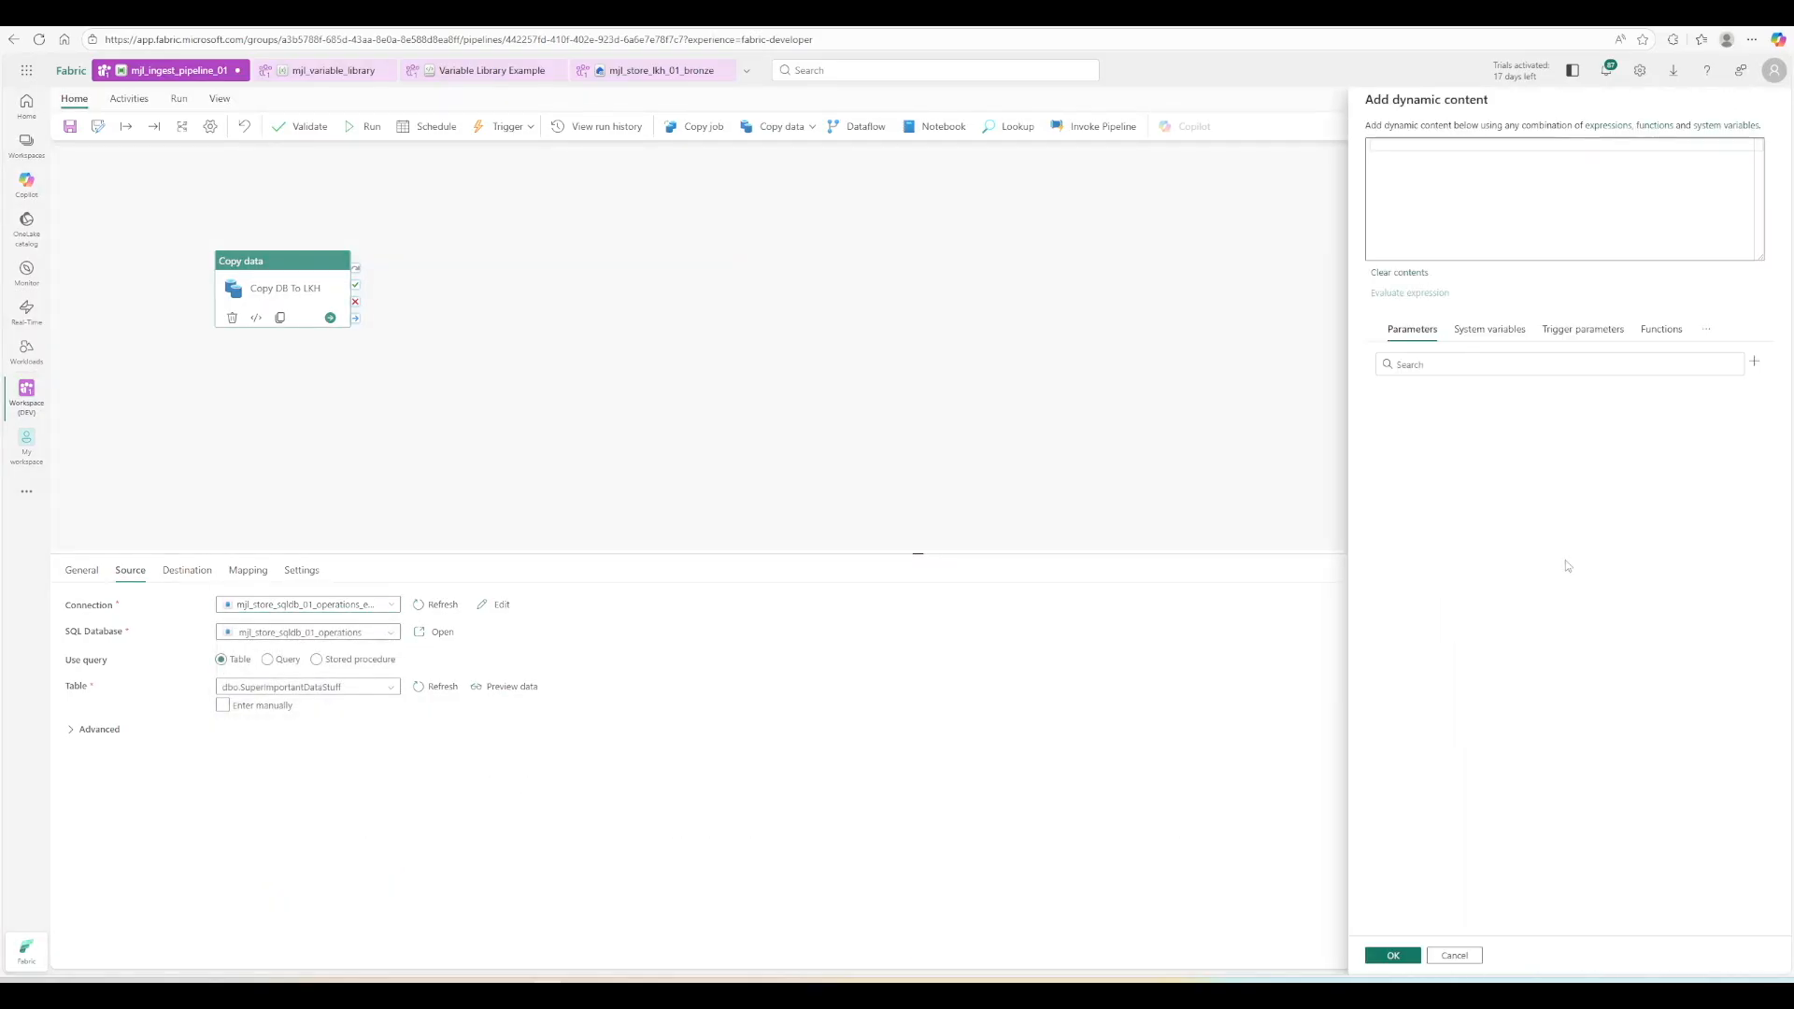
pyautogui.click(1706, 331)
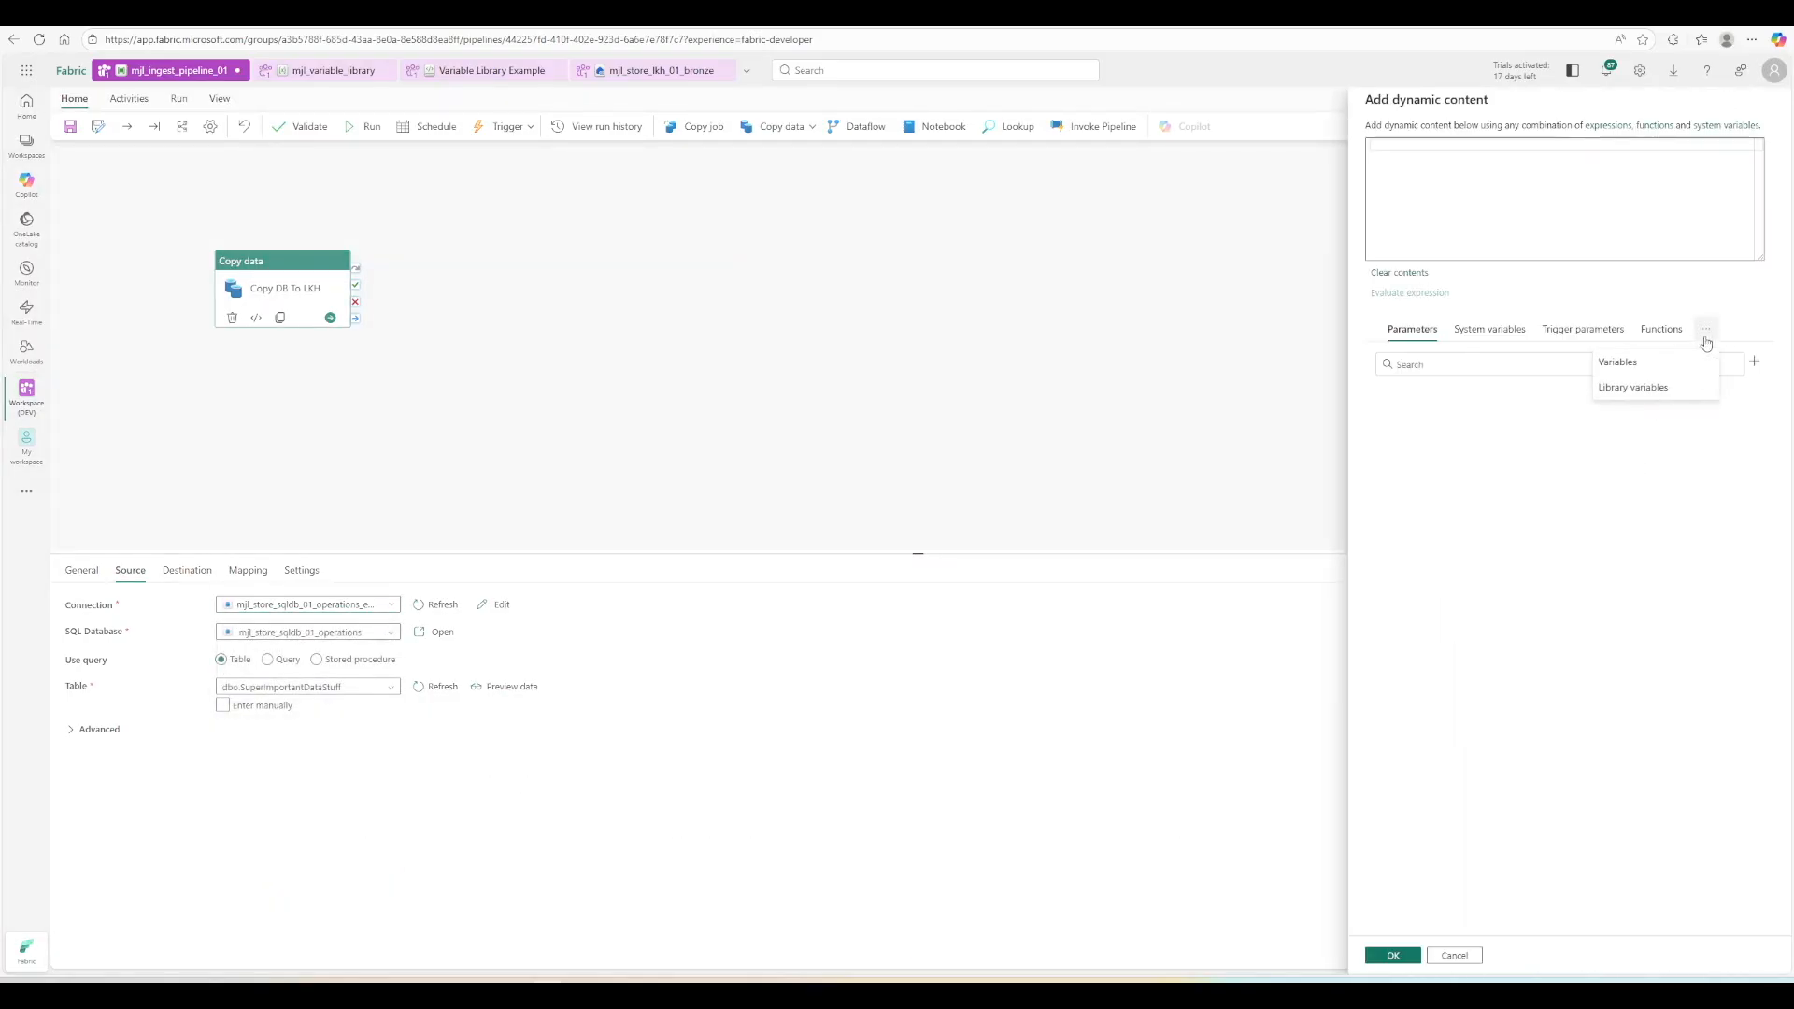
pyautogui.click(1653, 392)
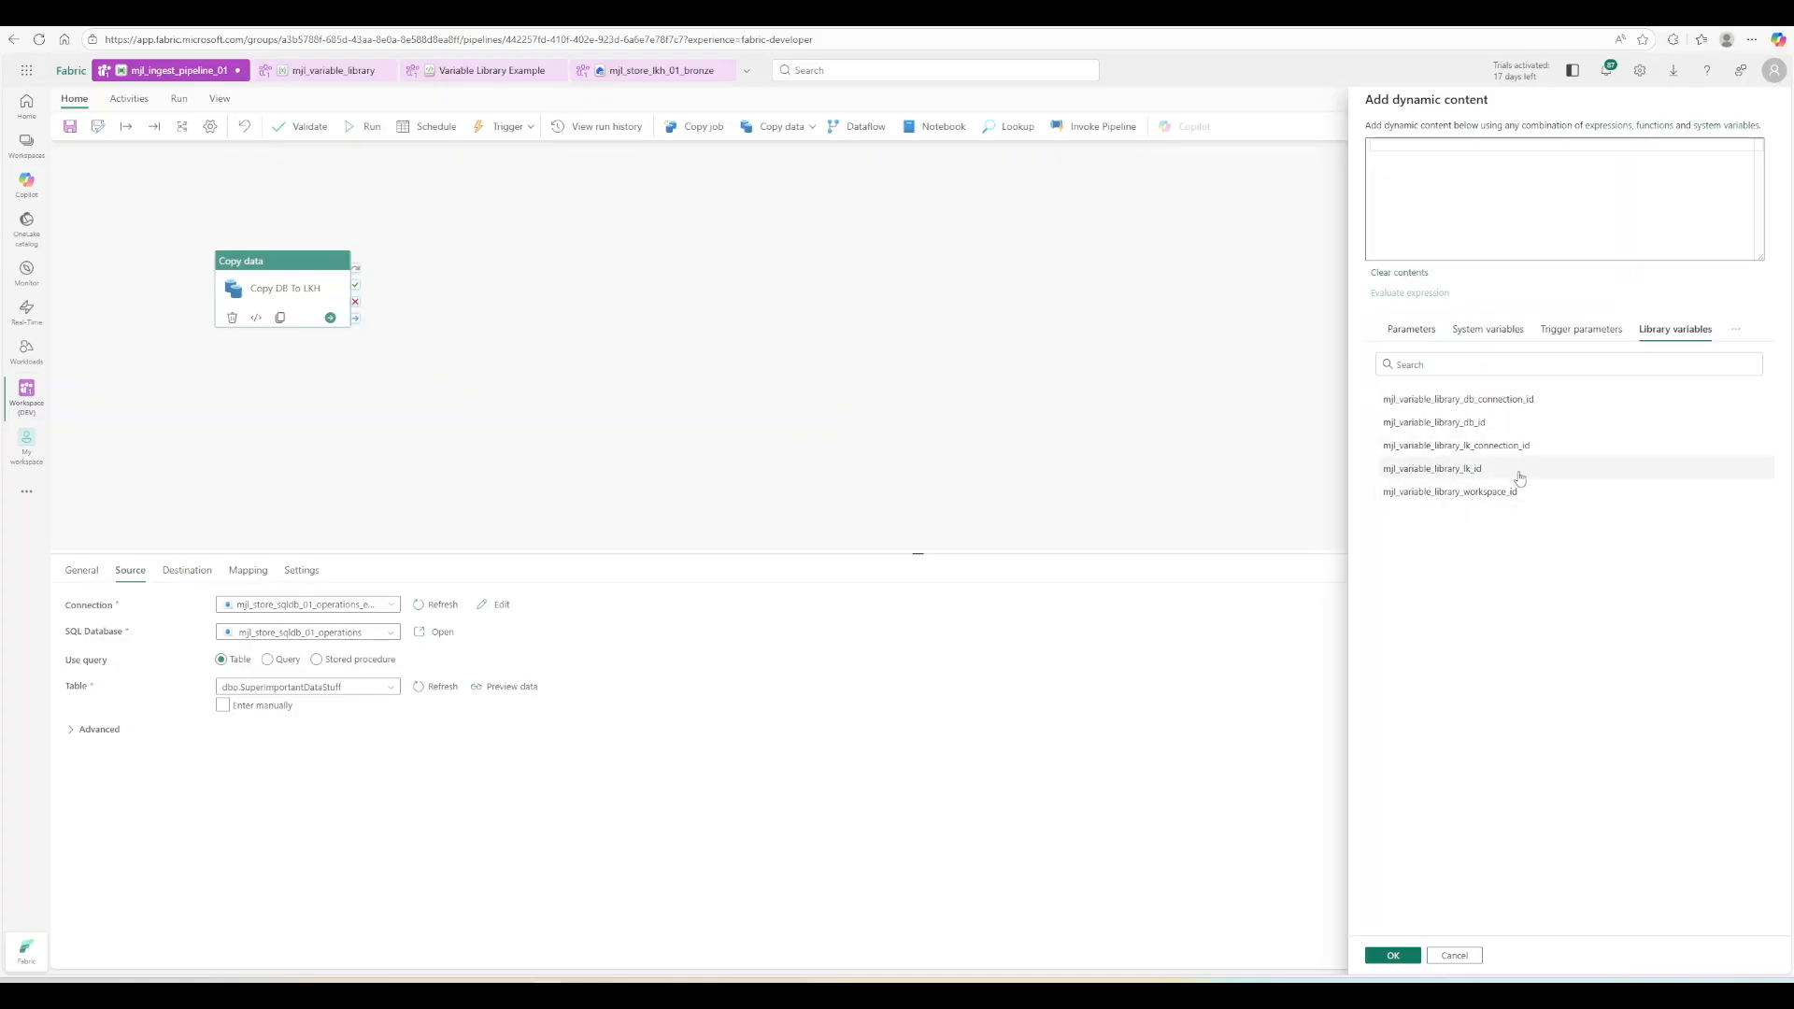
pyautogui.click(1517, 404)
pyautogui.click(1392, 957)
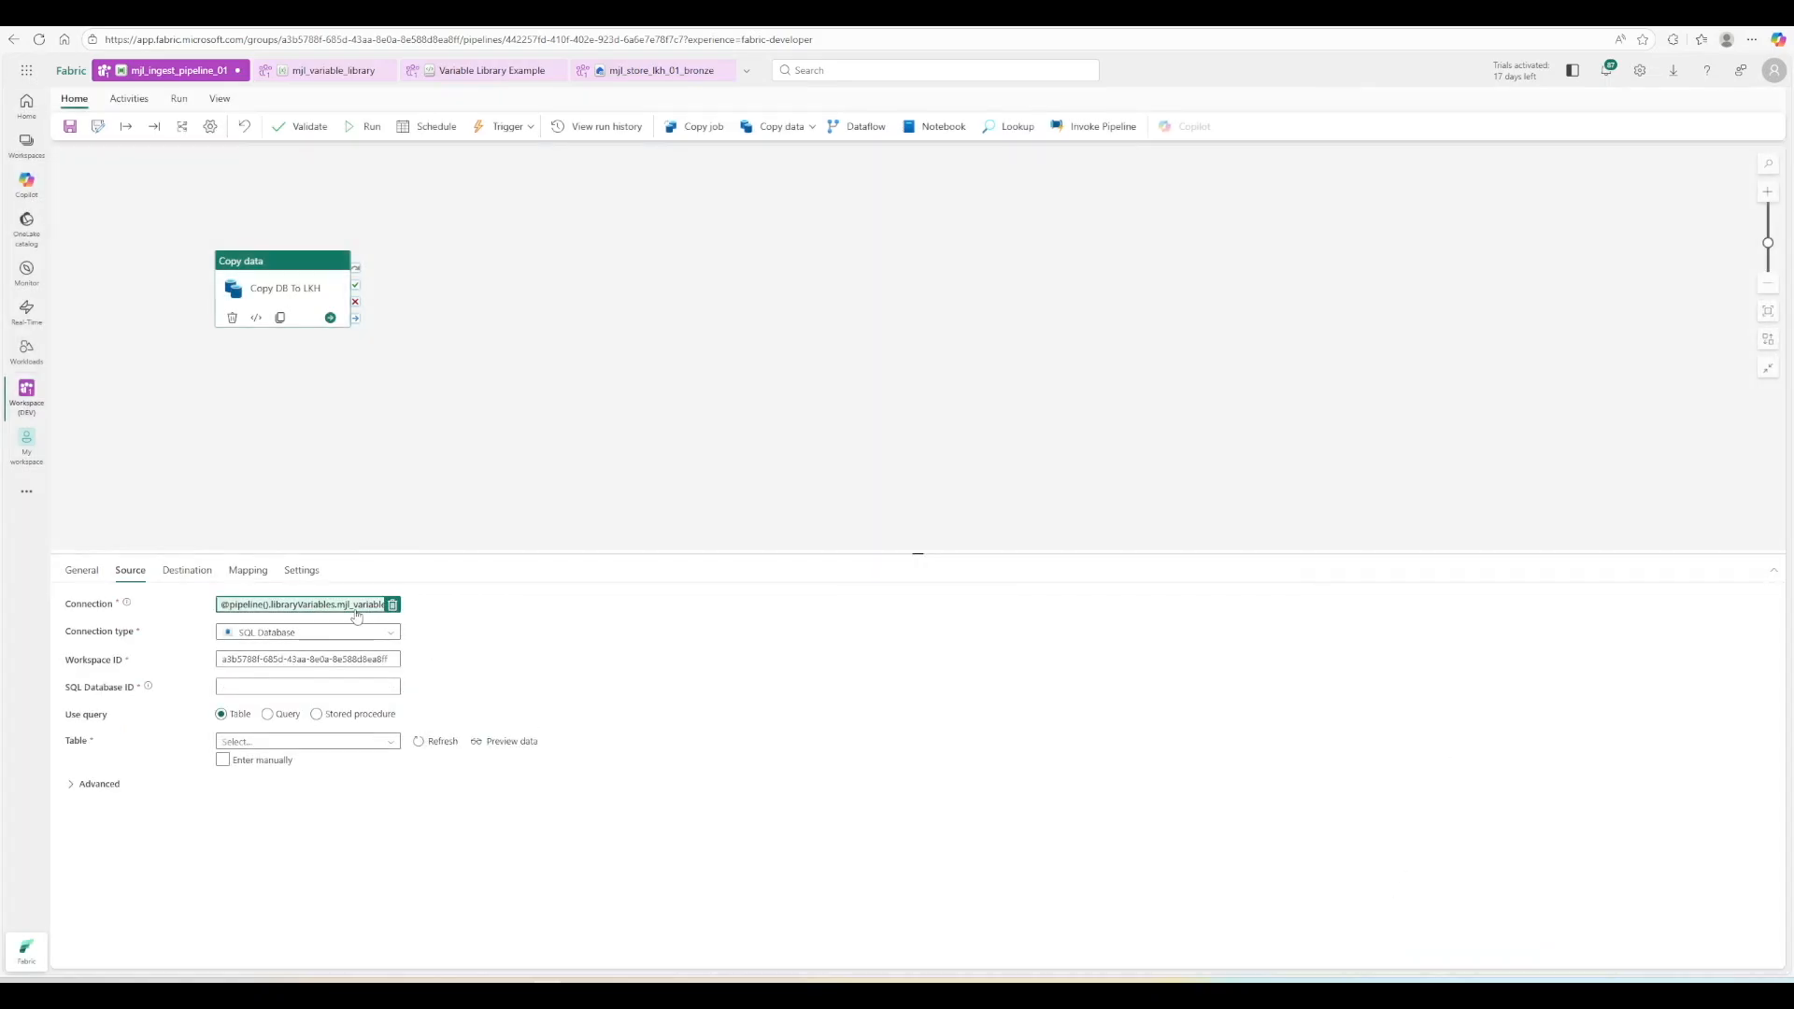
pyautogui.click(348, 658)
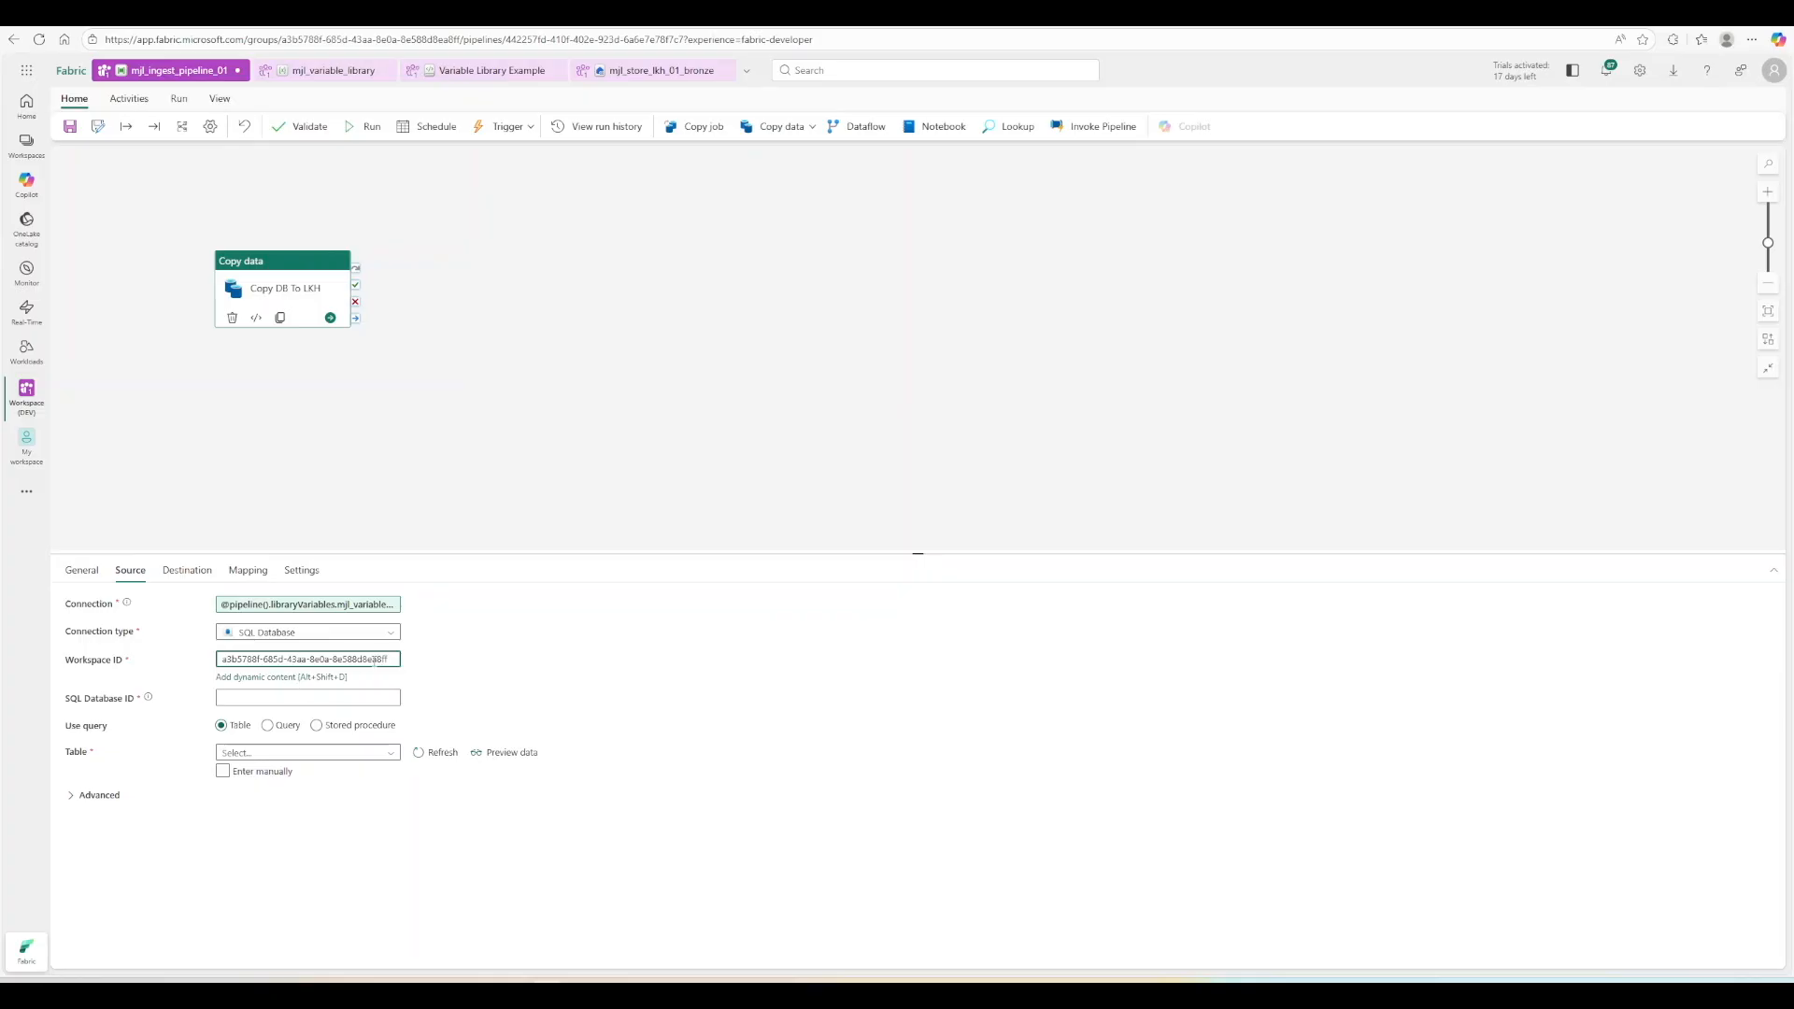
pyautogui.click(267, 678)
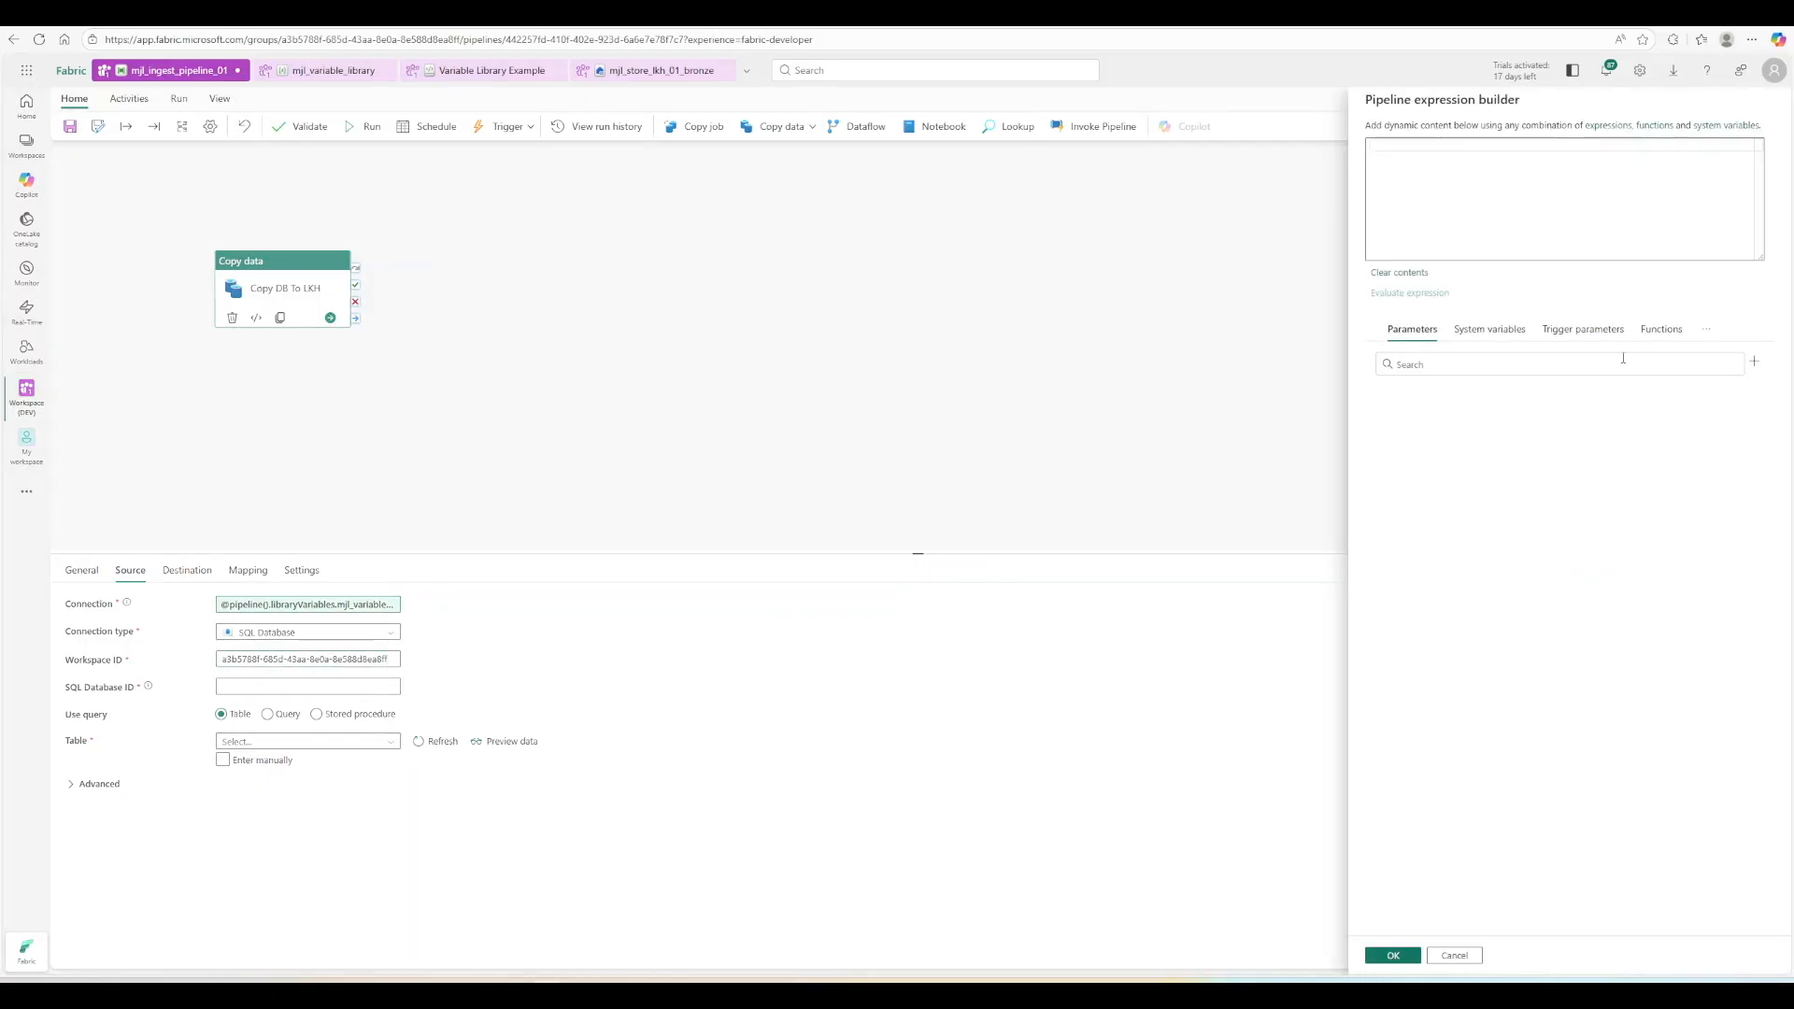
pyautogui.click(1491, 336)
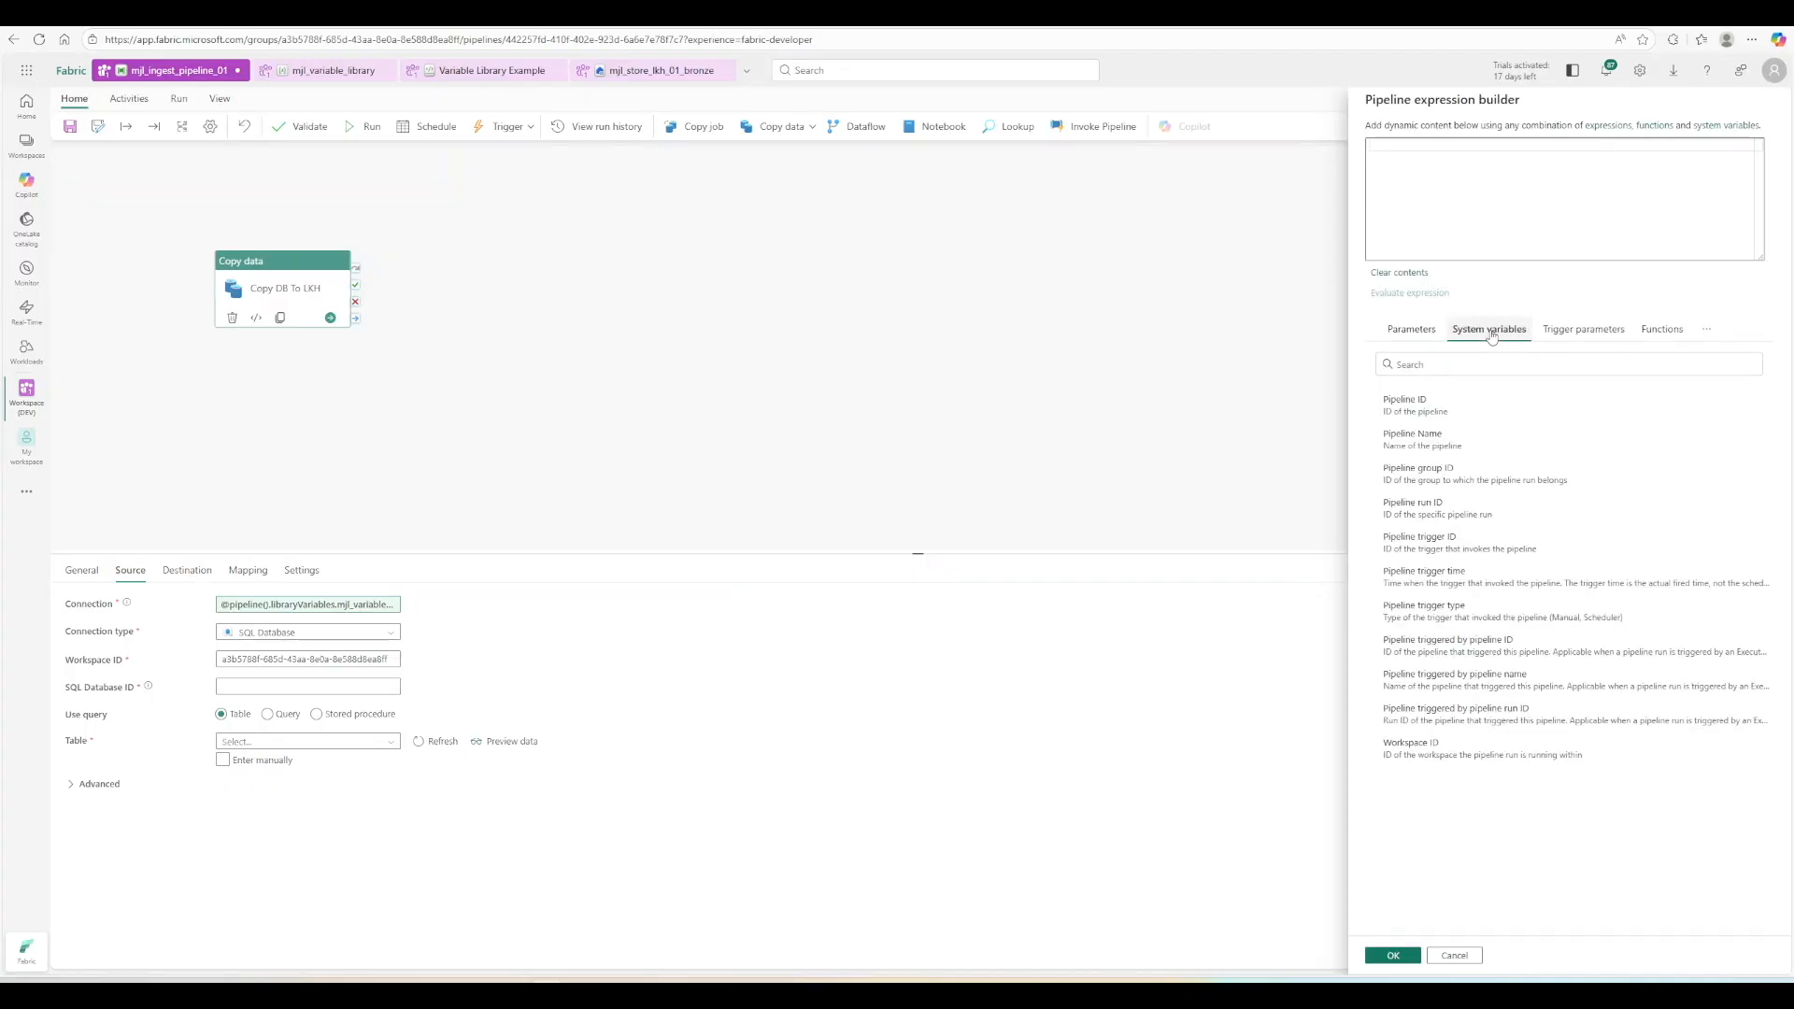
pyautogui.click(1434, 745)
pyautogui.click(1392, 955)
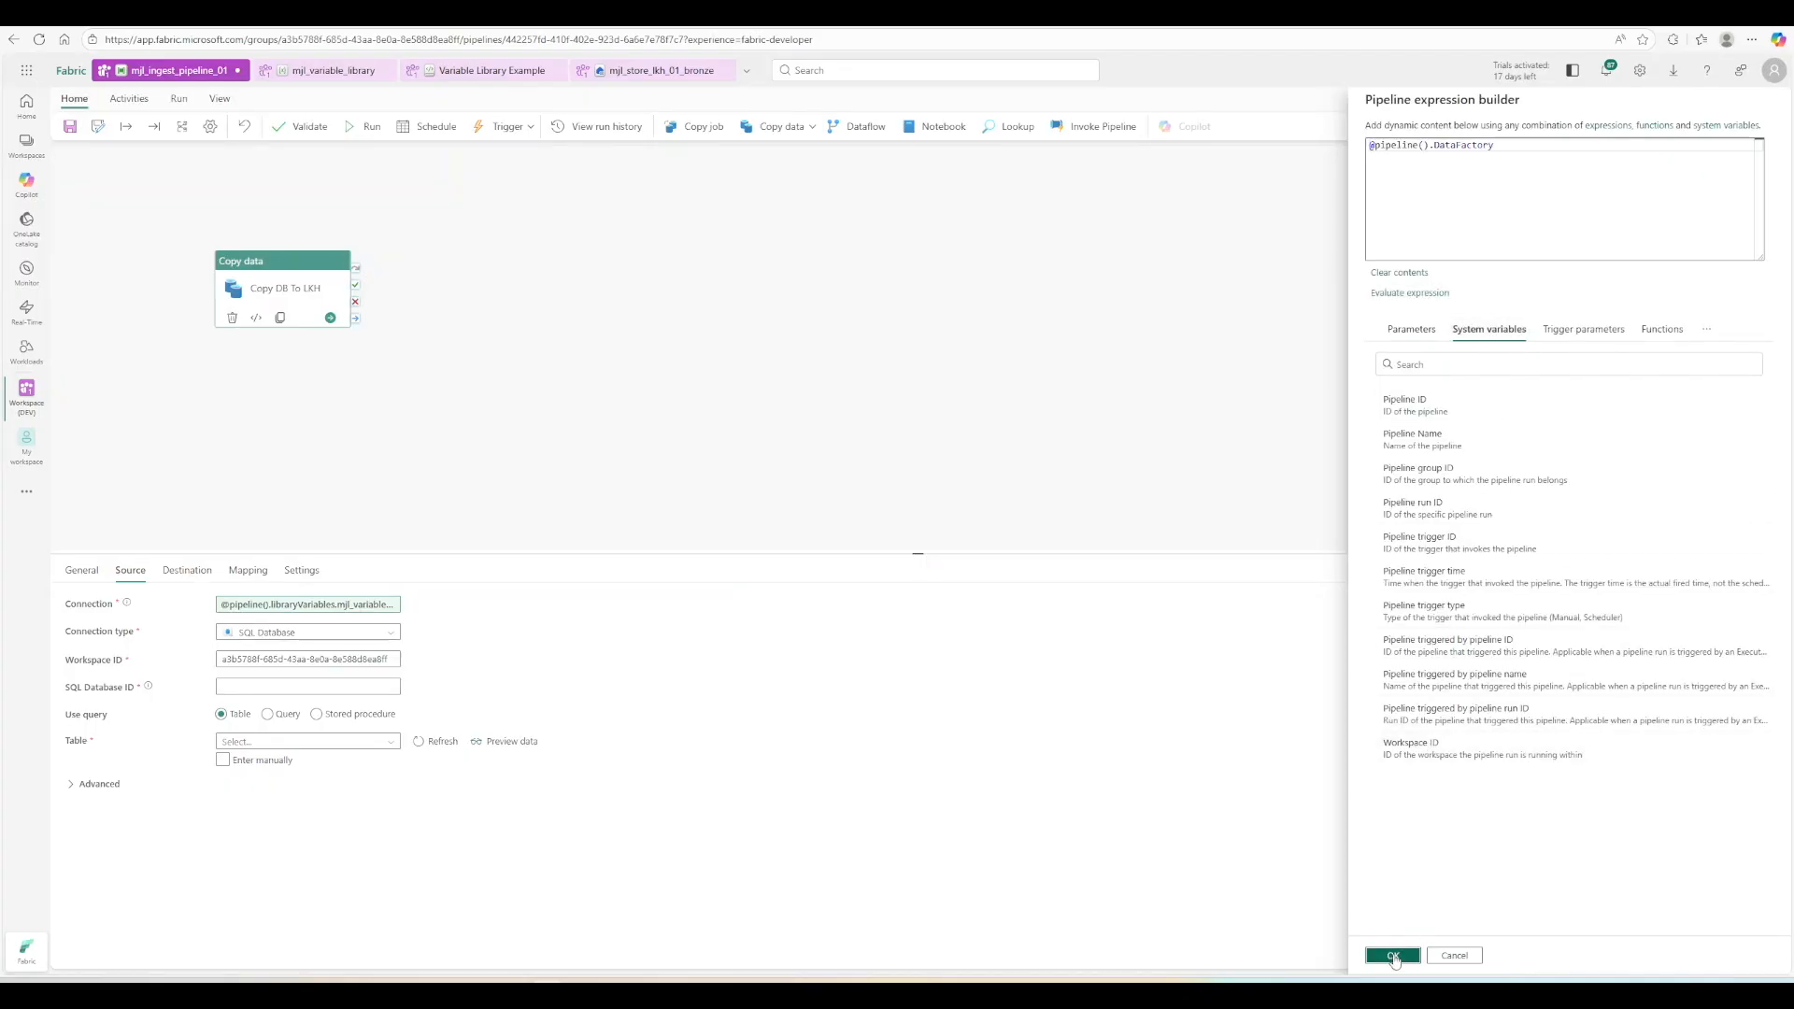
# Set the source SQL Database ID to the library variable mjl_variable_library_db_id as dynamic content.
pyautogui.click(320, 686)
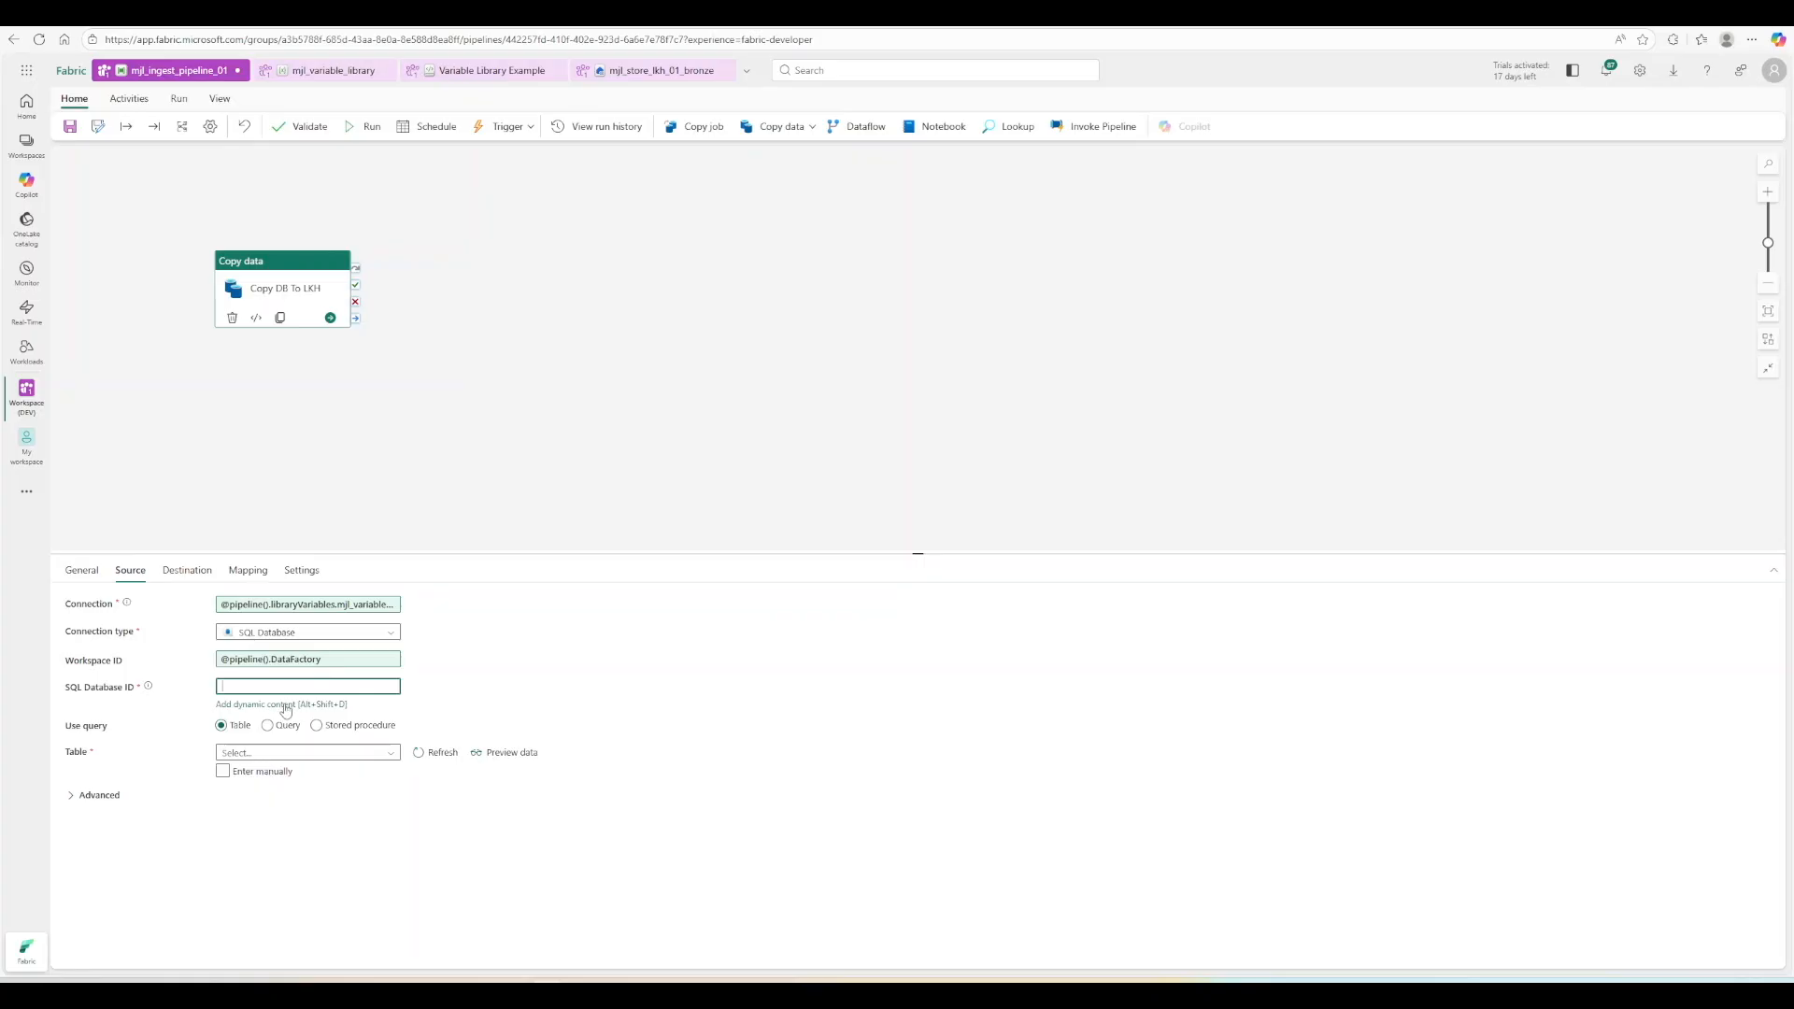
pyautogui.click(280, 705)
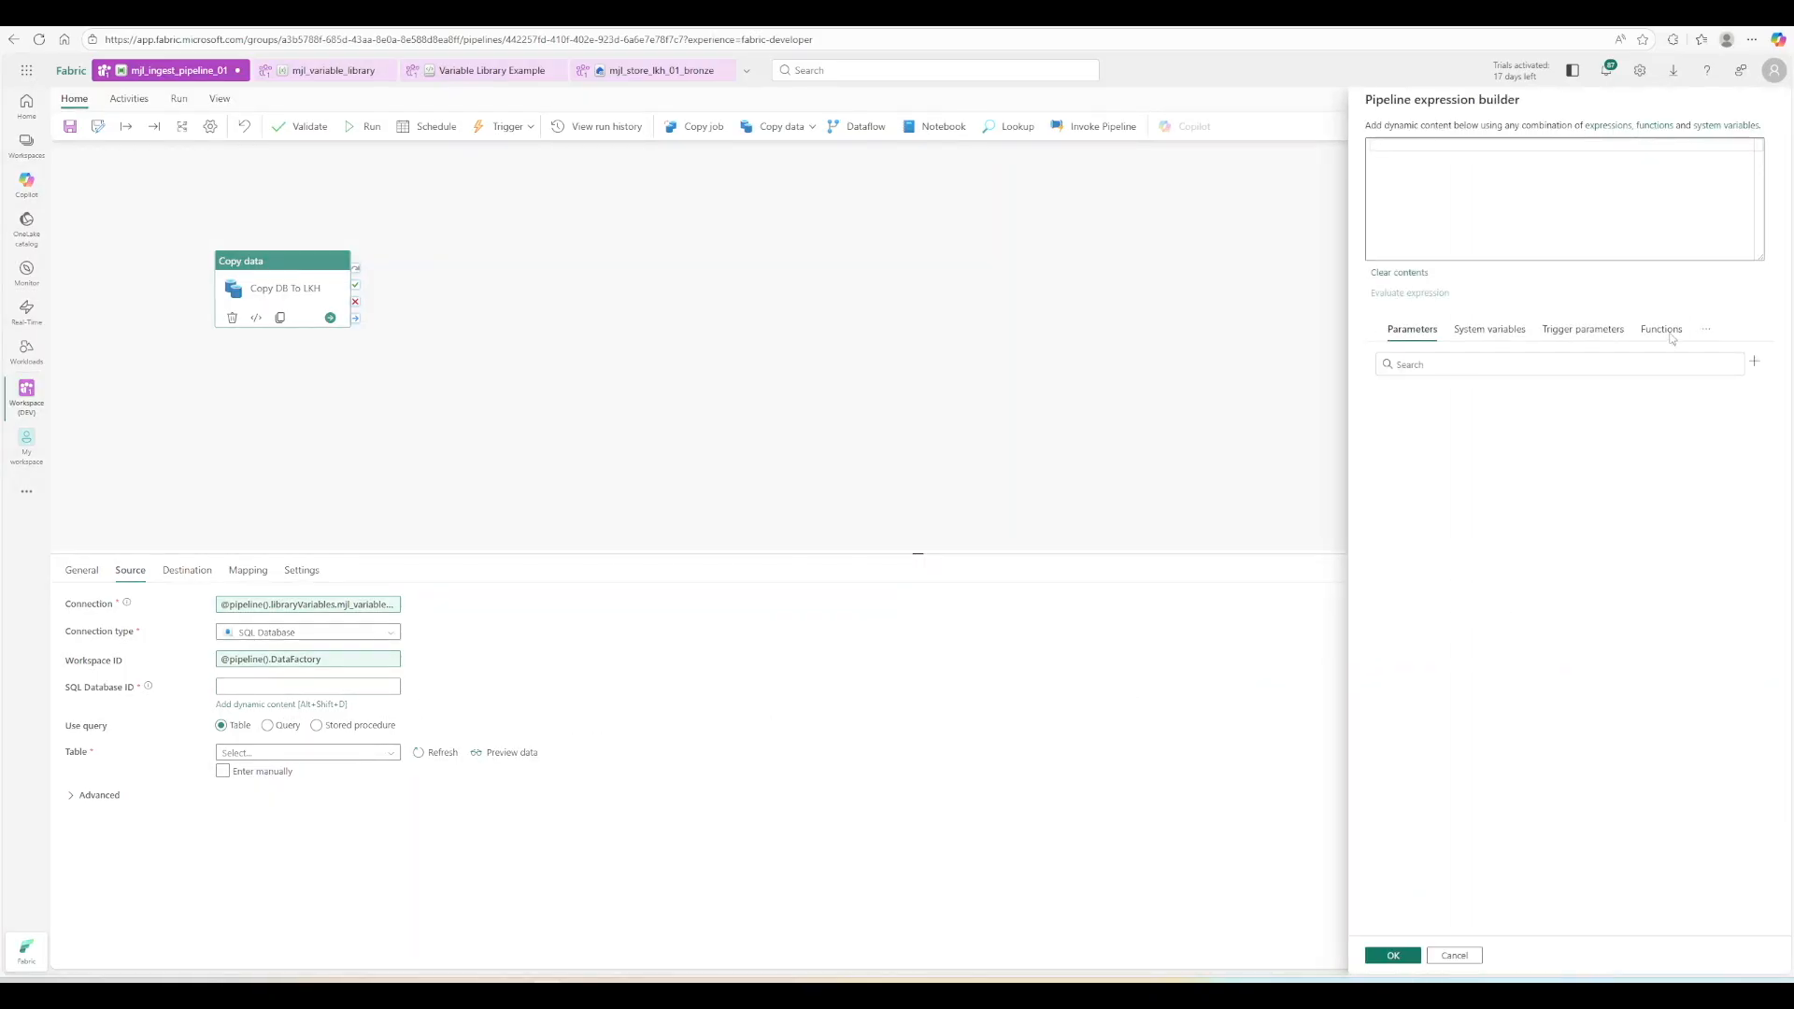
pyautogui.click(1708, 336)
pyautogui.click(1616, 383)
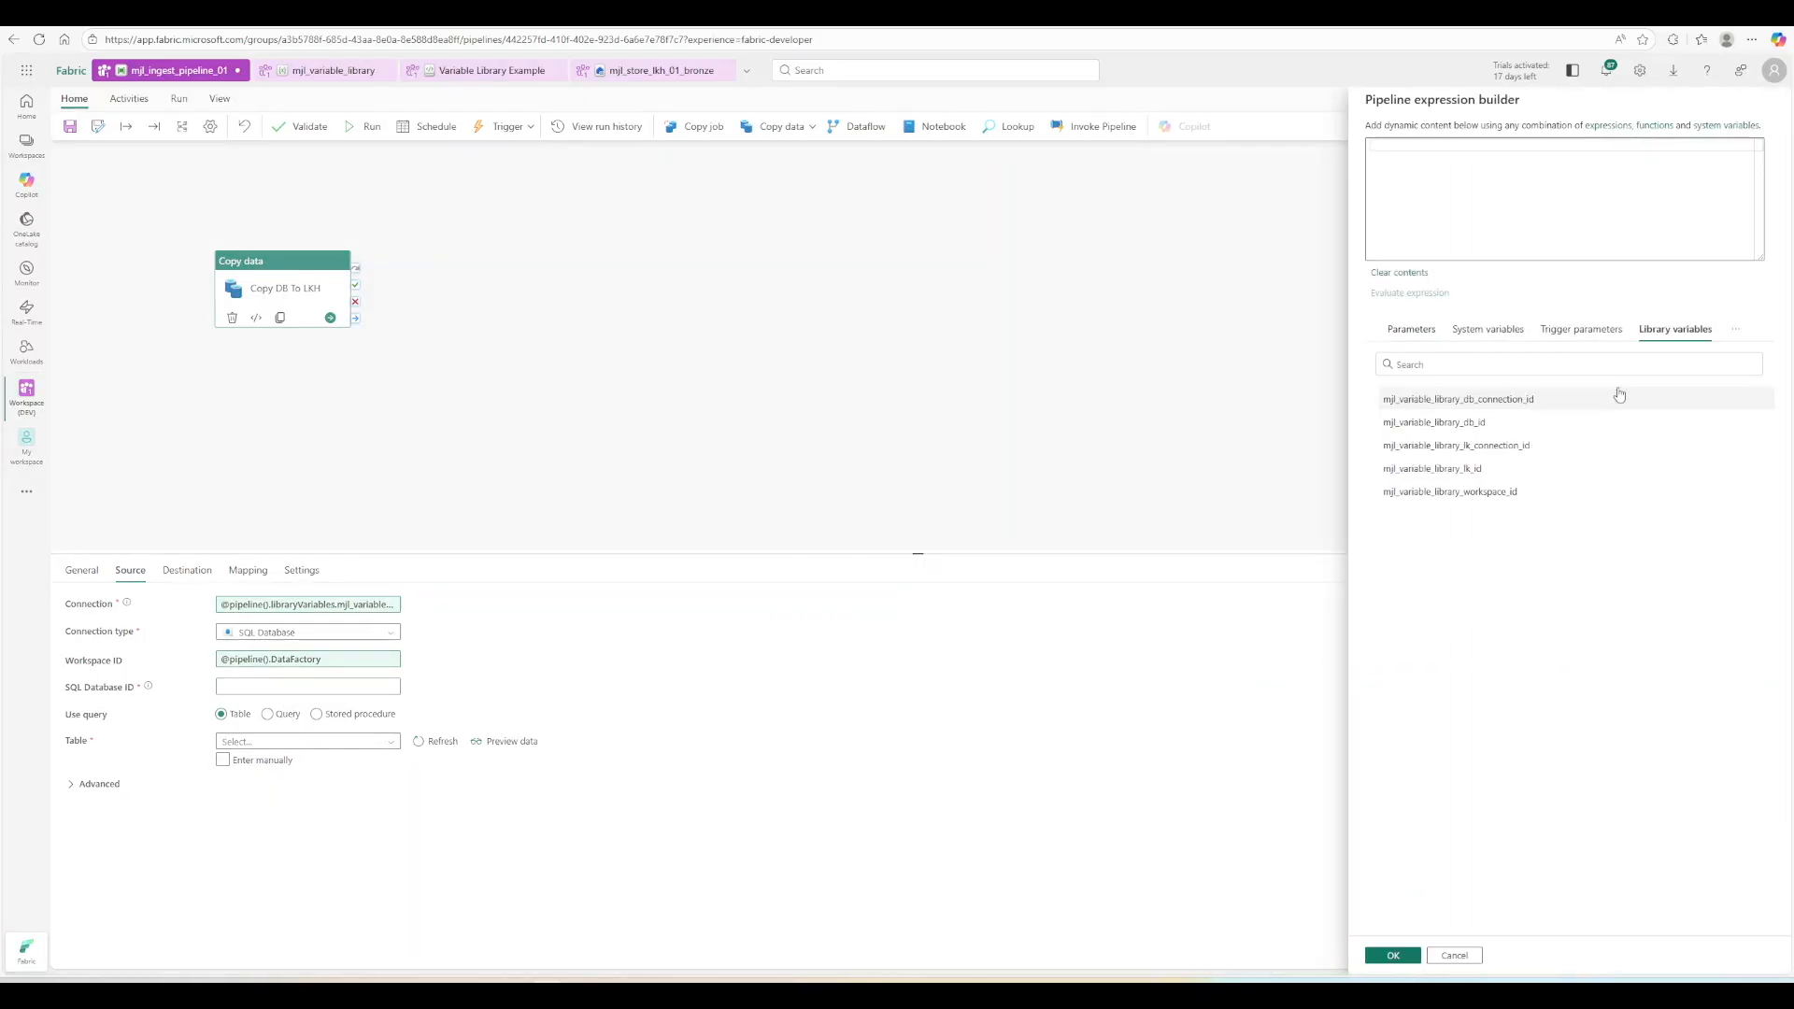
pyautogui.click(1481, 422)
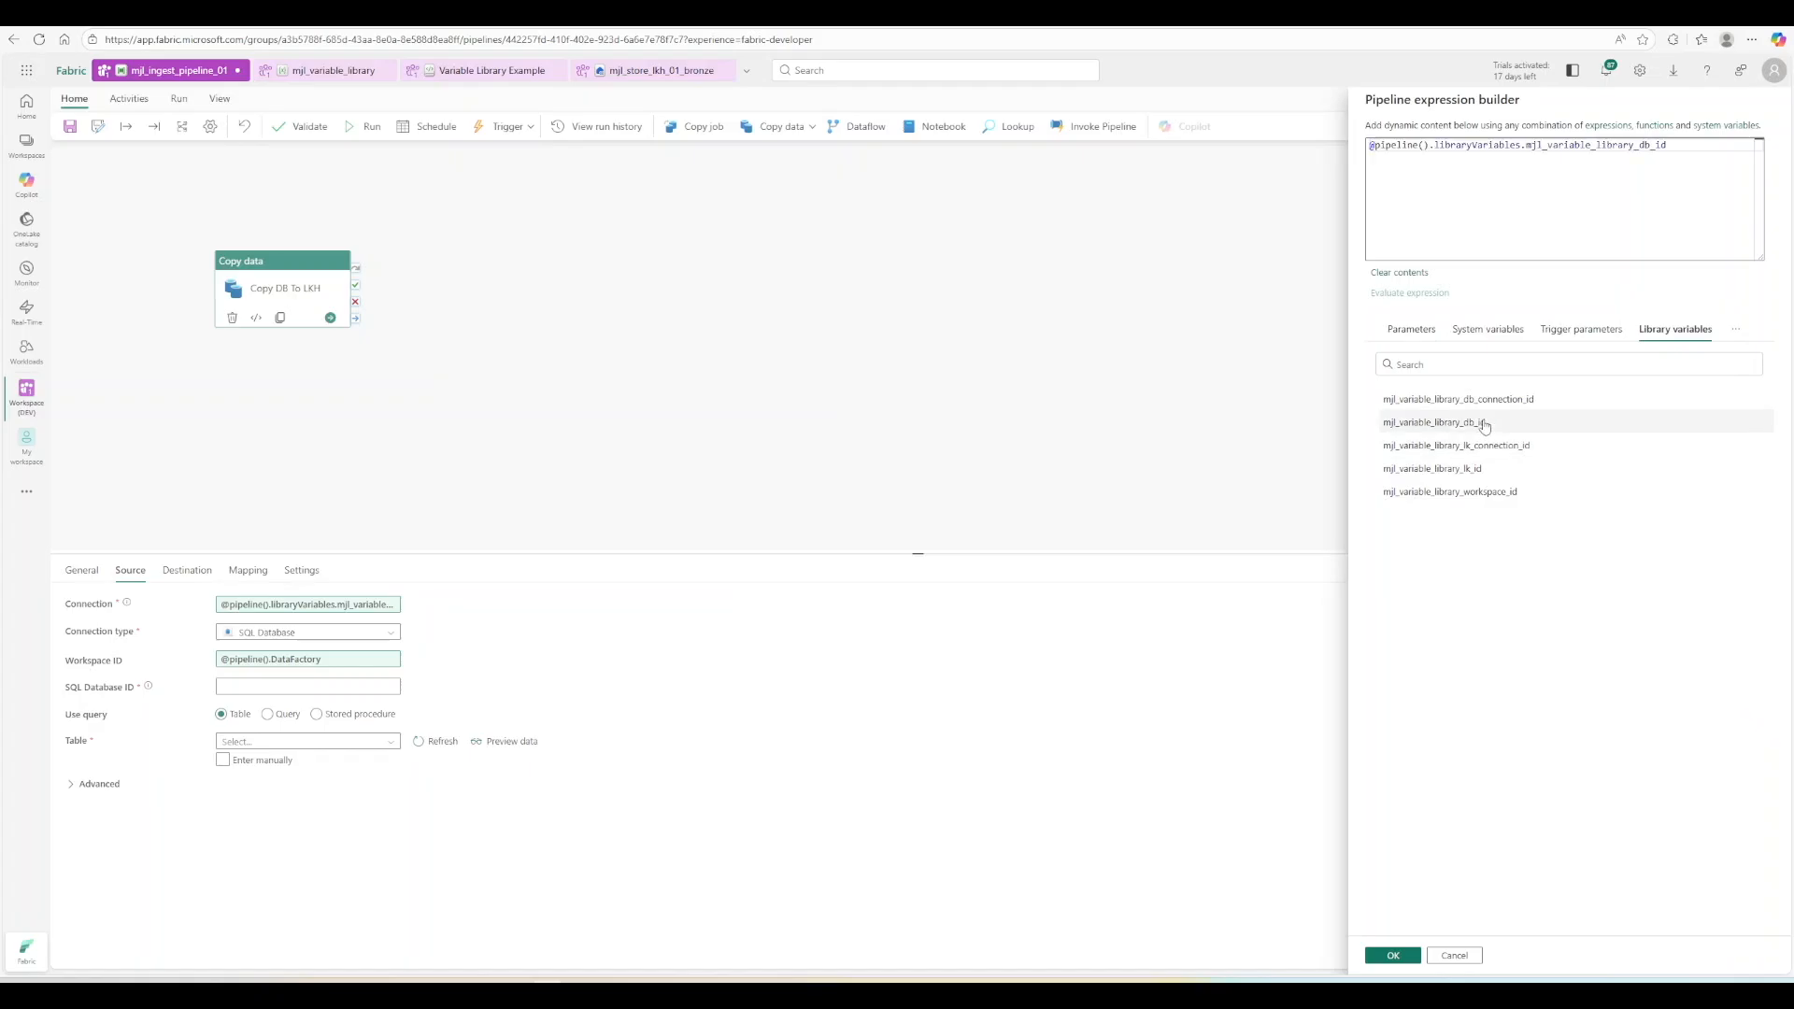
pyautogui.click(1391, 954)
# Try to refresh the table list of the source SQL database.
pyautogui.click(392, 745)
pyautogui.click(435, 741)
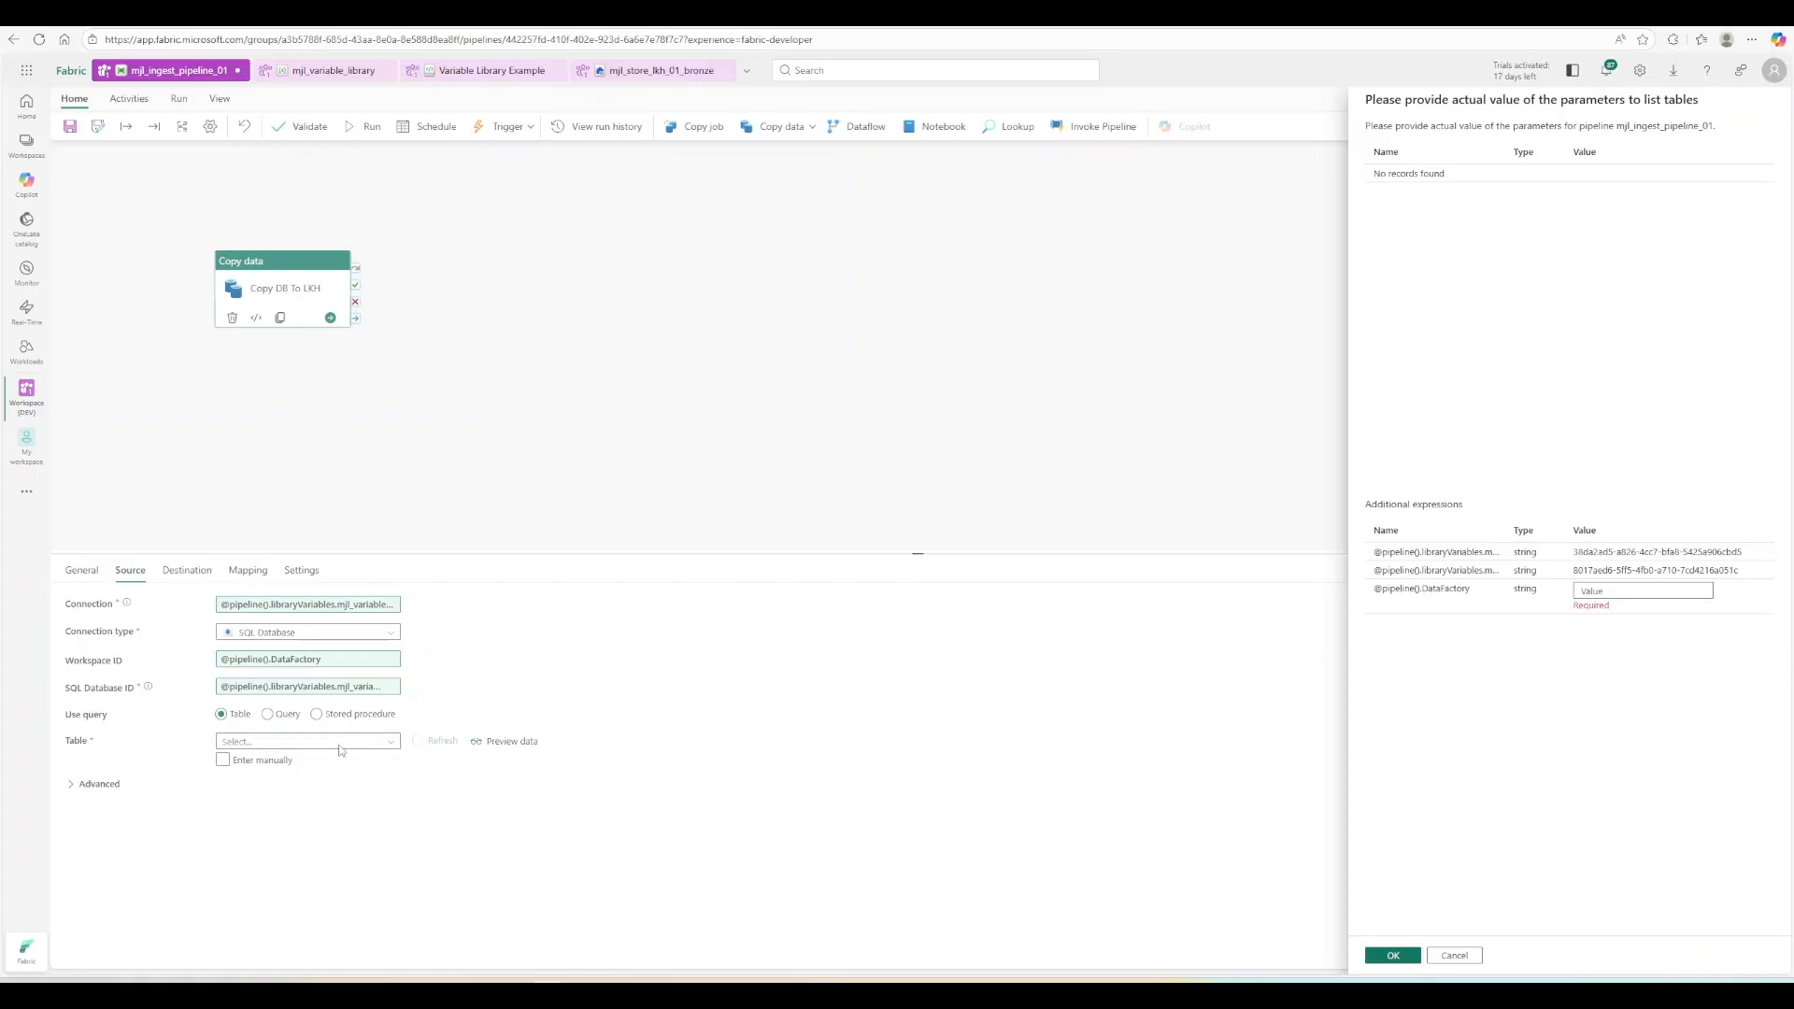
pyautogui.click(1610, 590)
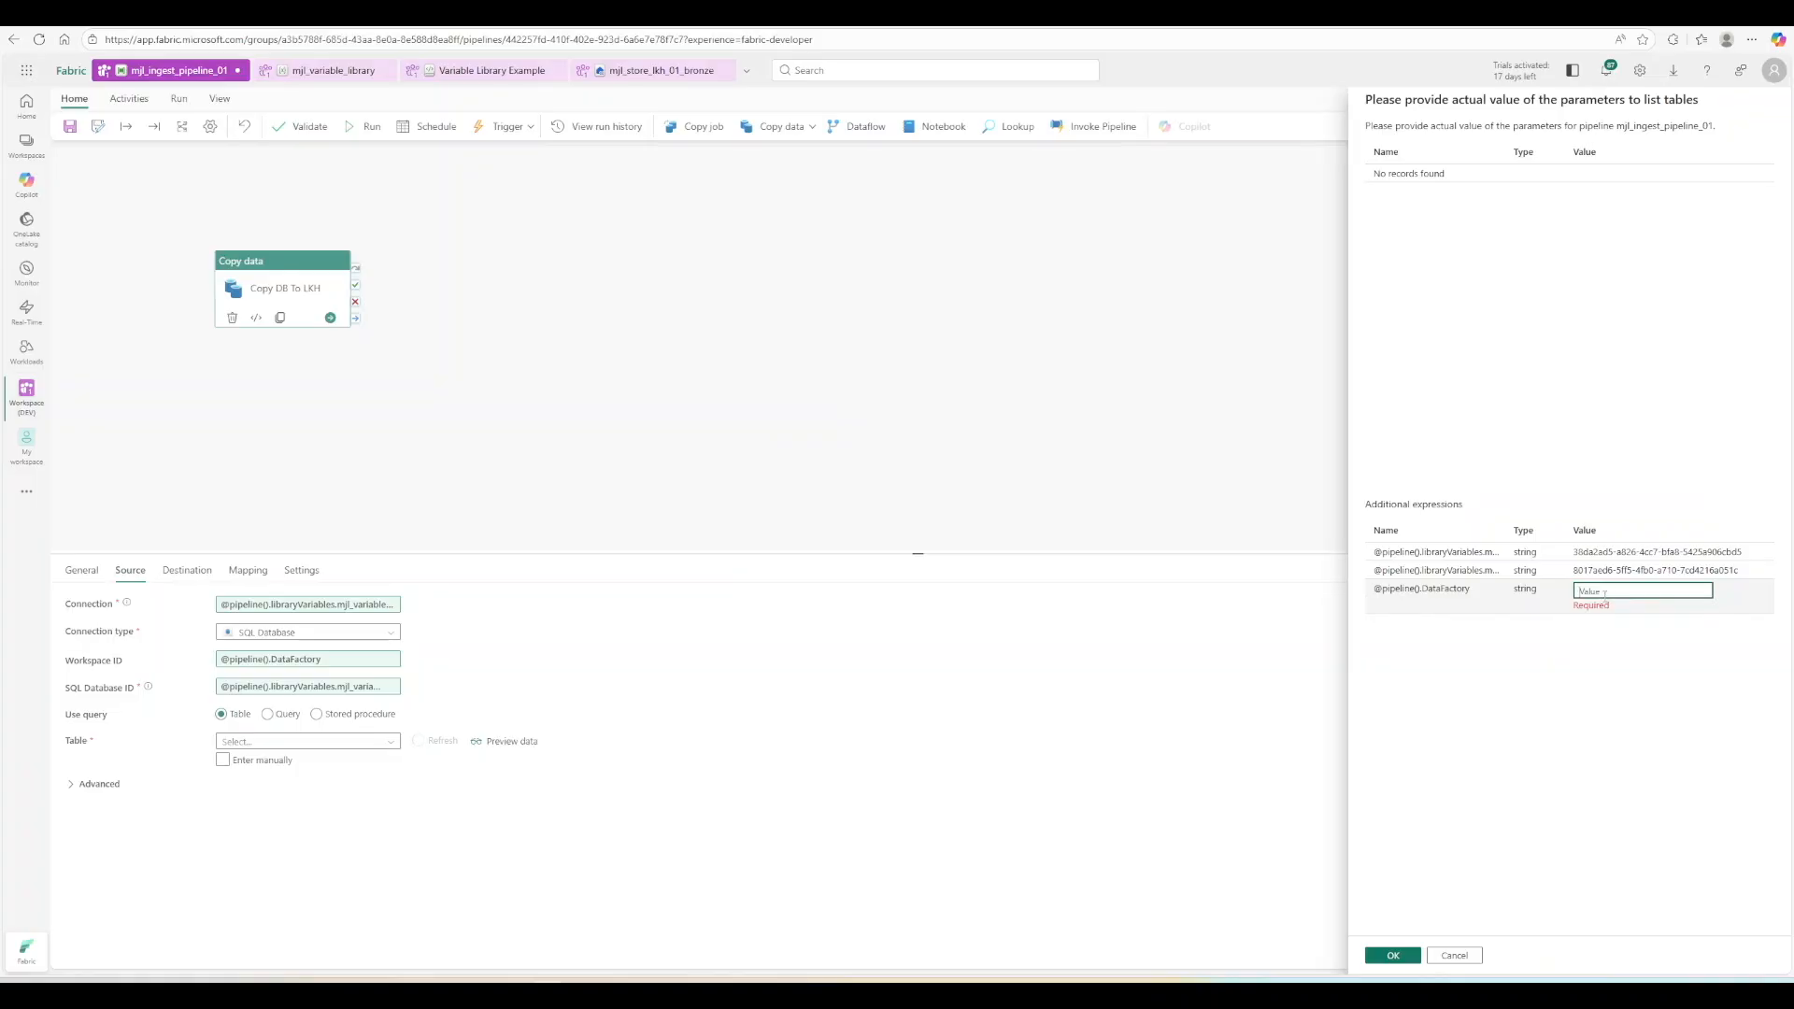
pyautogui.click(1454, 955)
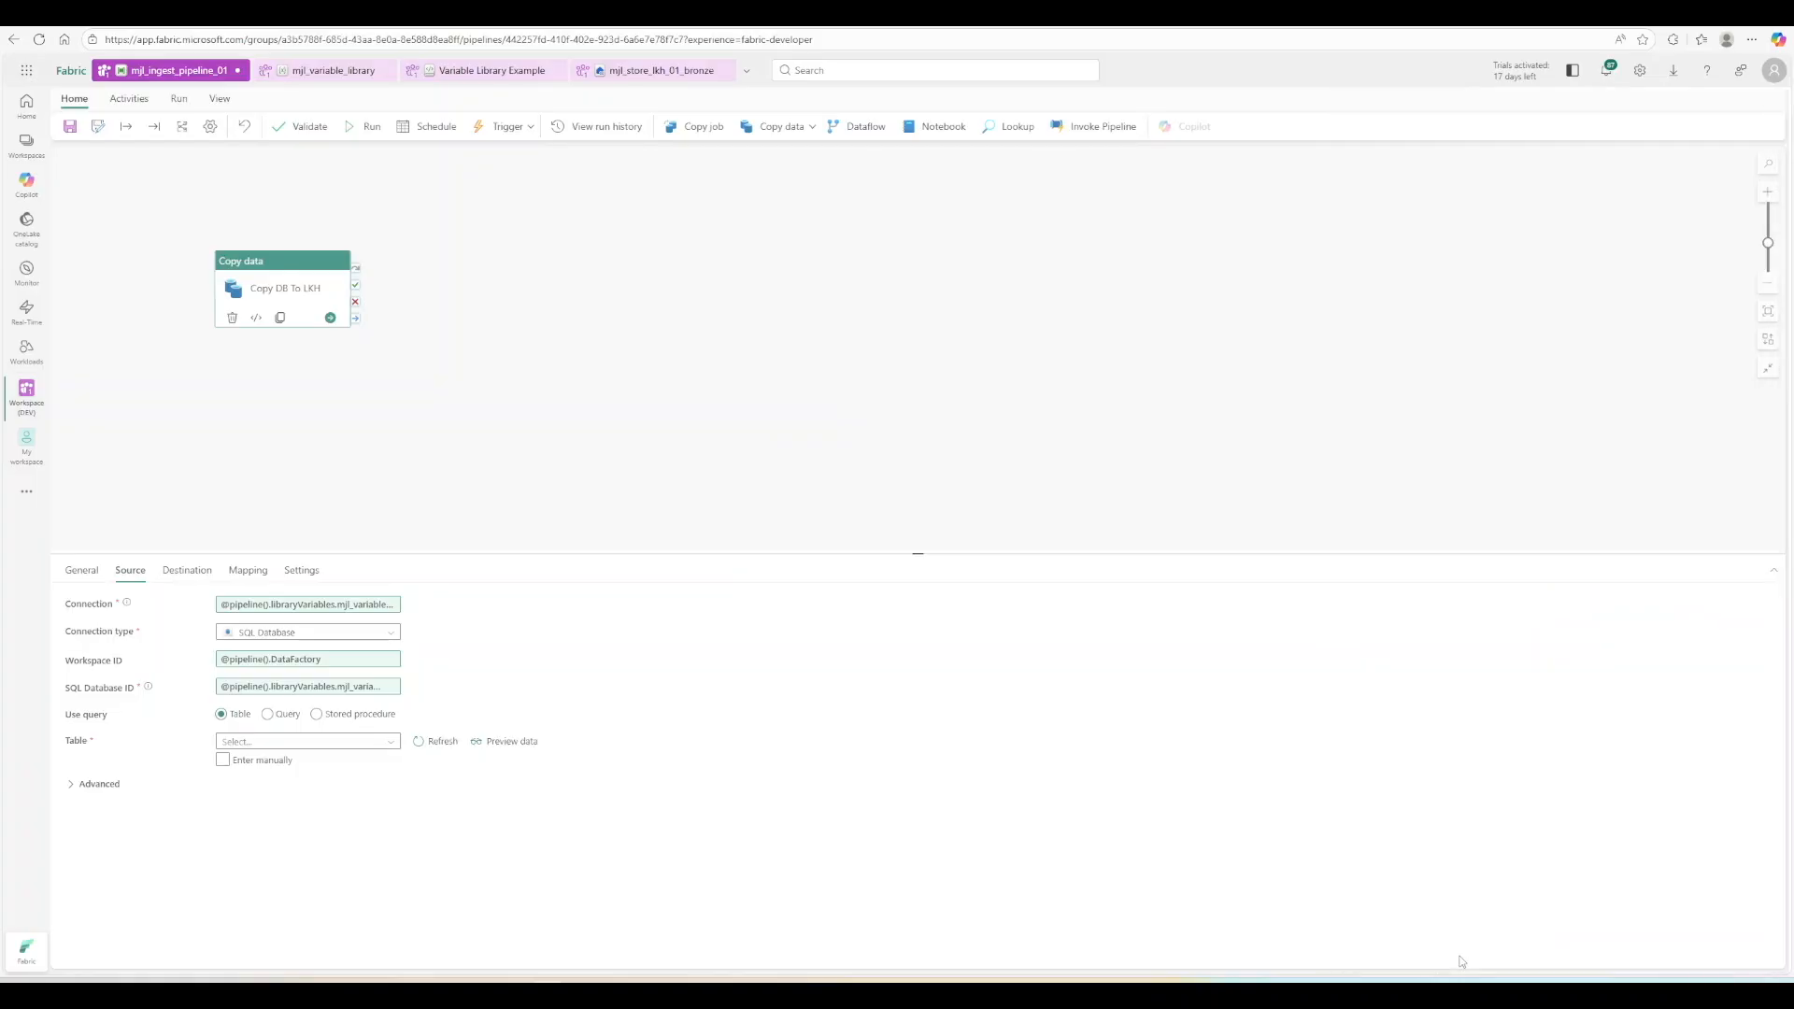
# Replace the source Workspace ID expression with the library variable mjl_variable_library_workspace_id.
pyautogui.click(329, 662)
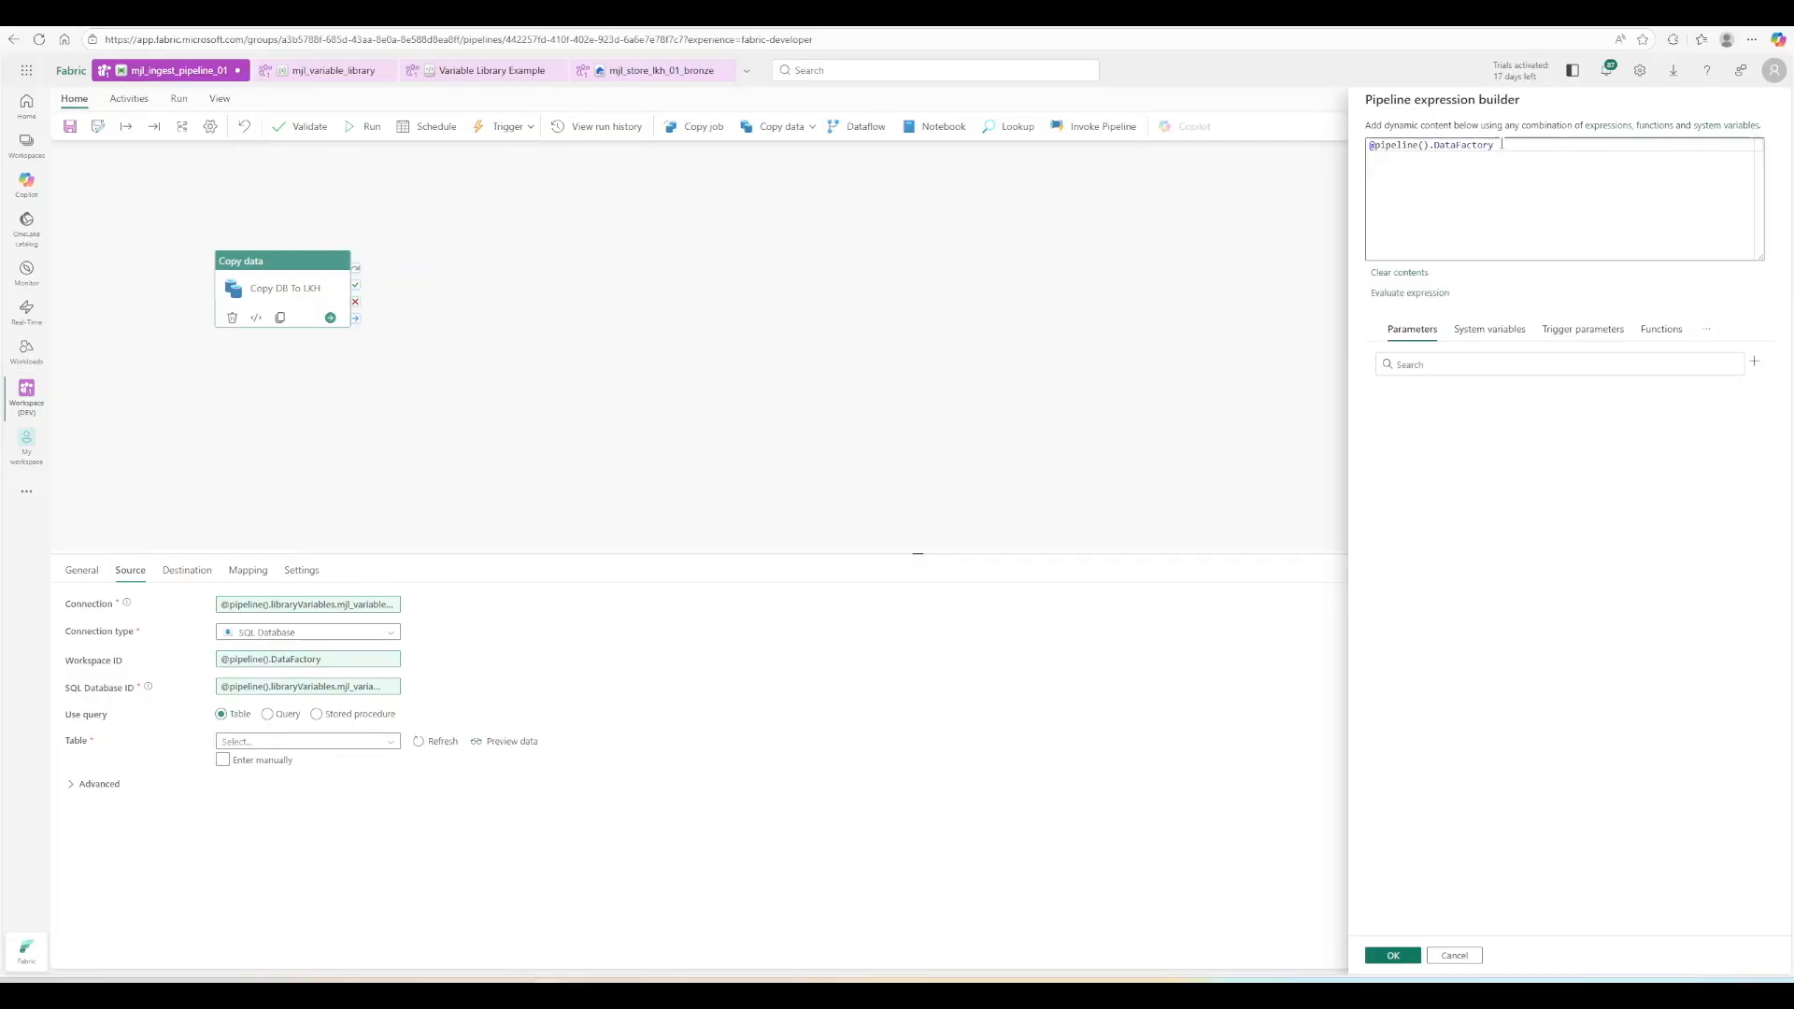
pyautogui.moveTo(1505, 146); pyautogui.dragTo(1288, 144)
pyautogui.press('BackSpace')
pyautogui.click(1709, 349)
pyautogui.click(1635, 405)
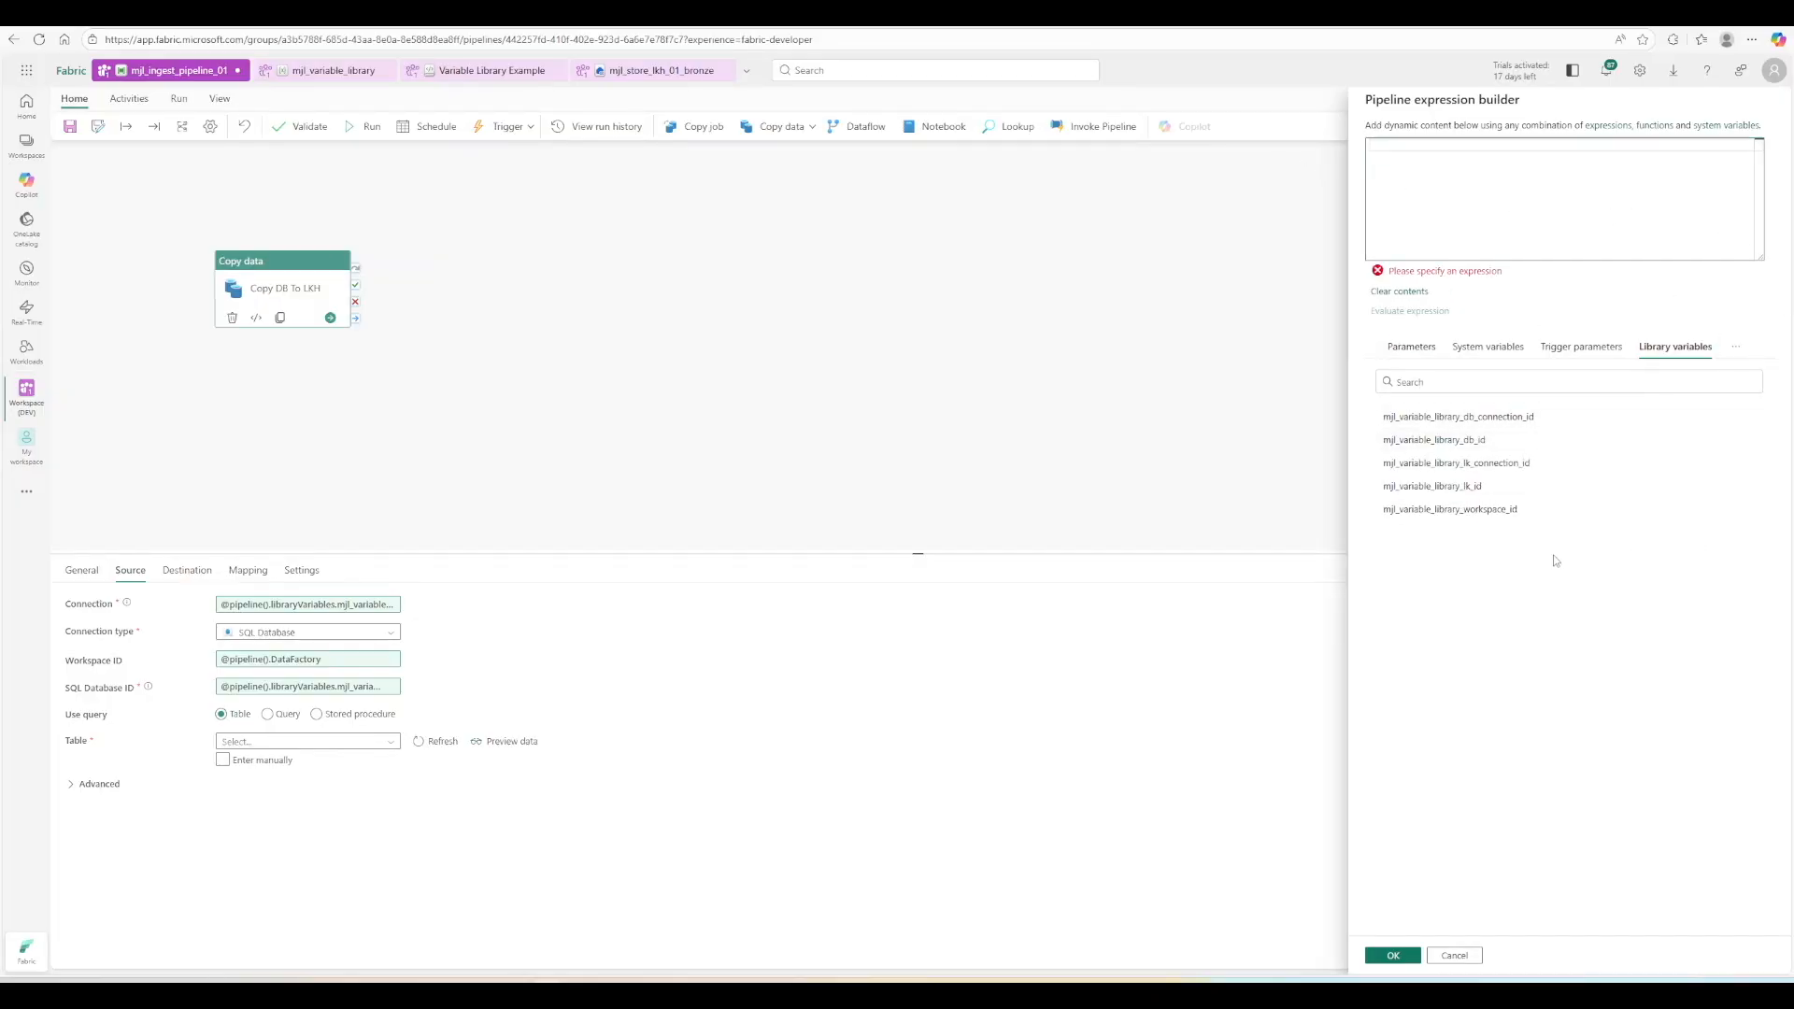
pyautogui.click(1491, 510)
pyautogui.click(1392, 954)
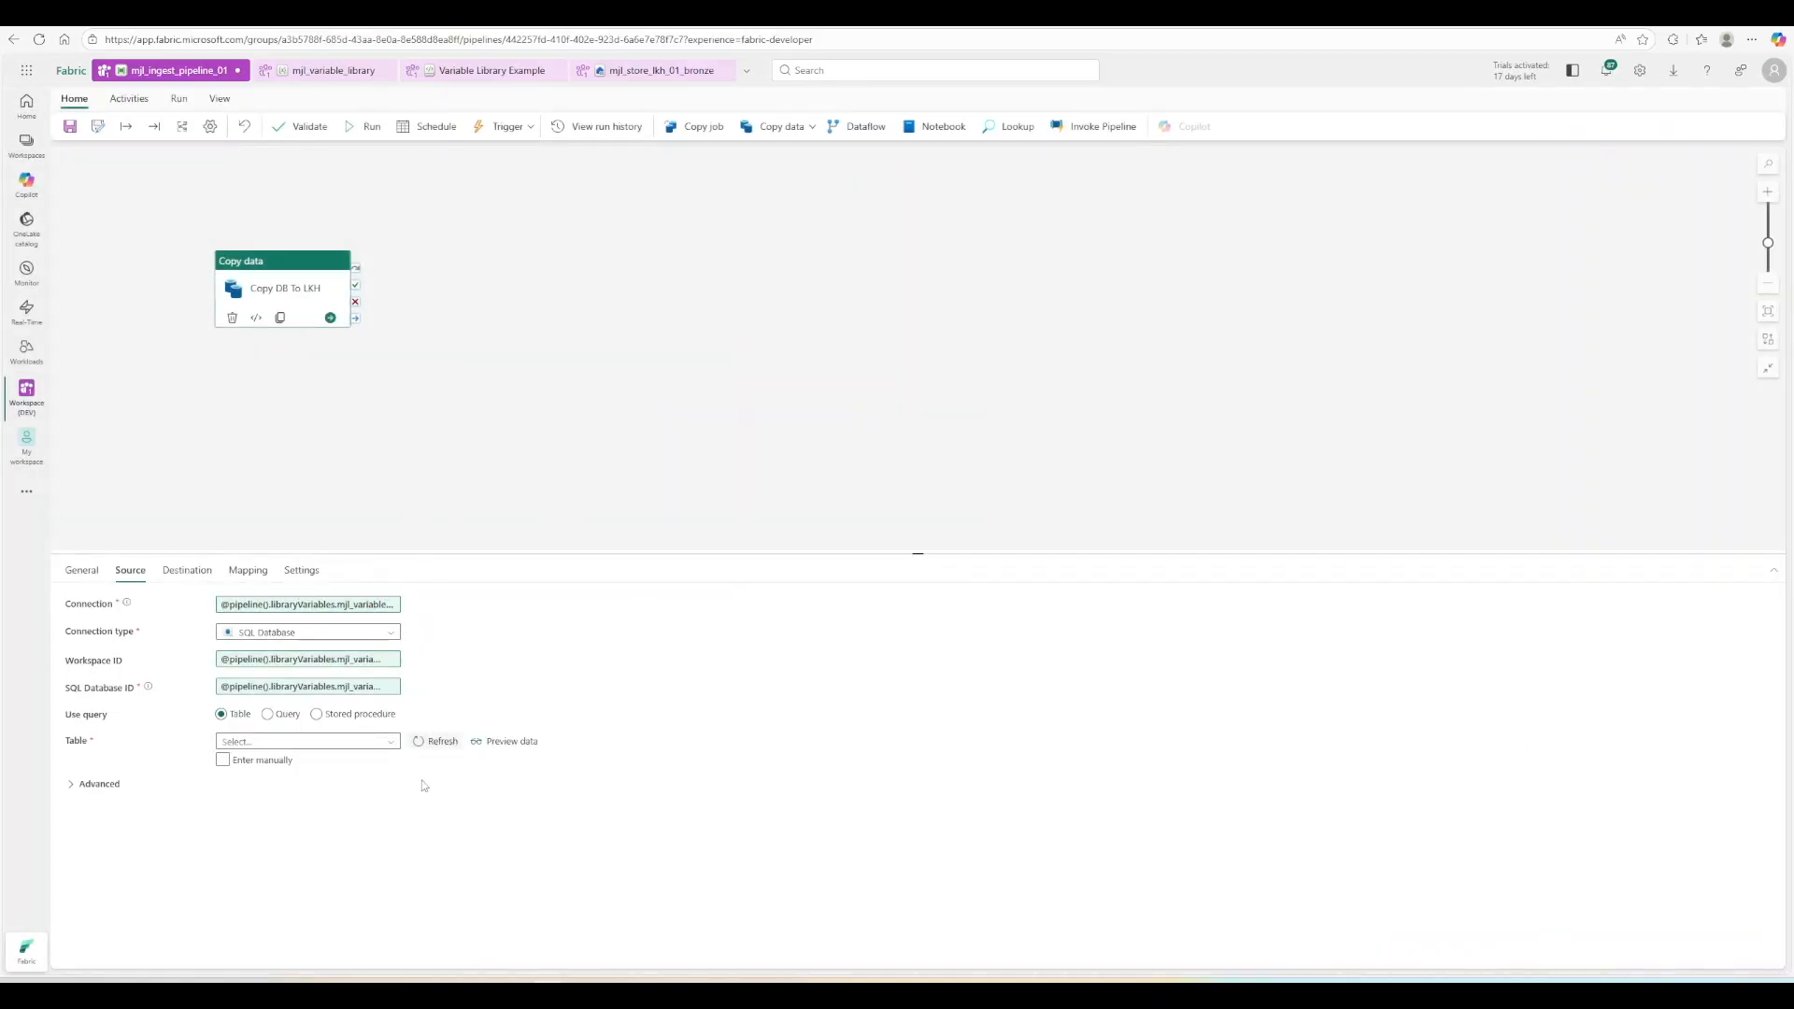
# Refresh the source table list with the resolved library values and select dbo.SuperImportantDataStuff as the source table.
pyautogui.click(443, 742)
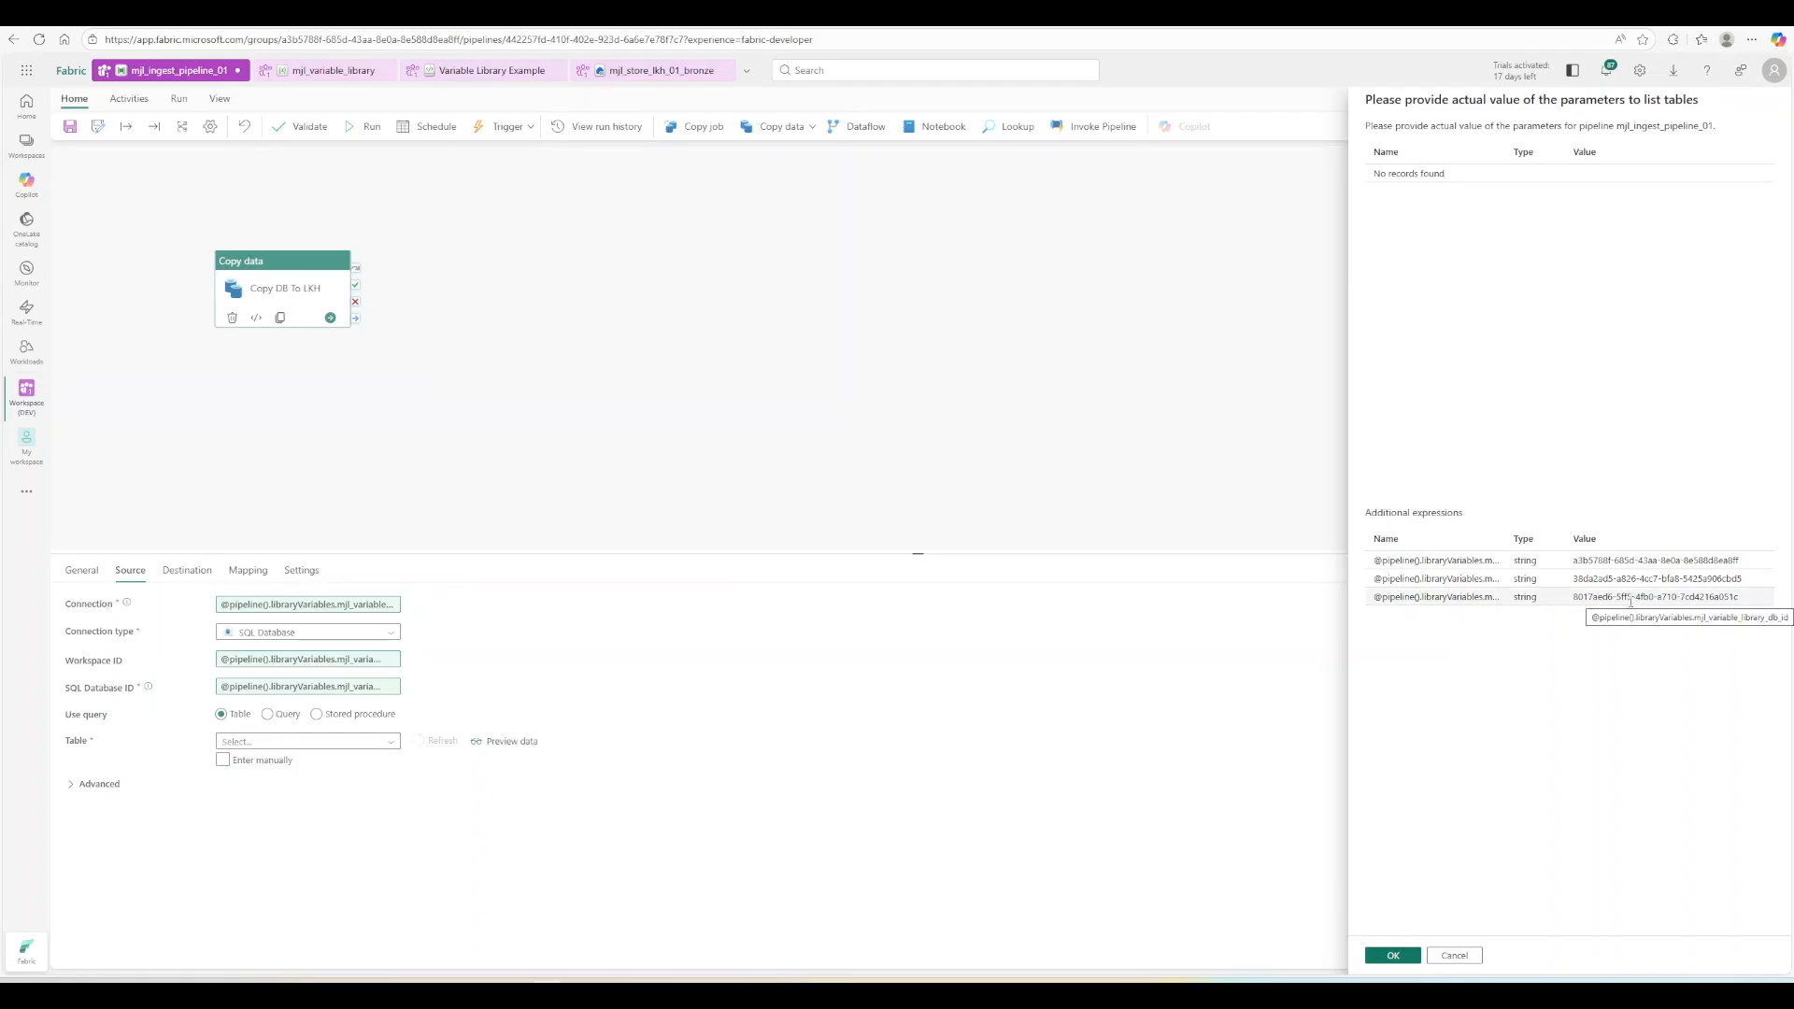
pyautogui.click(1391, 956)
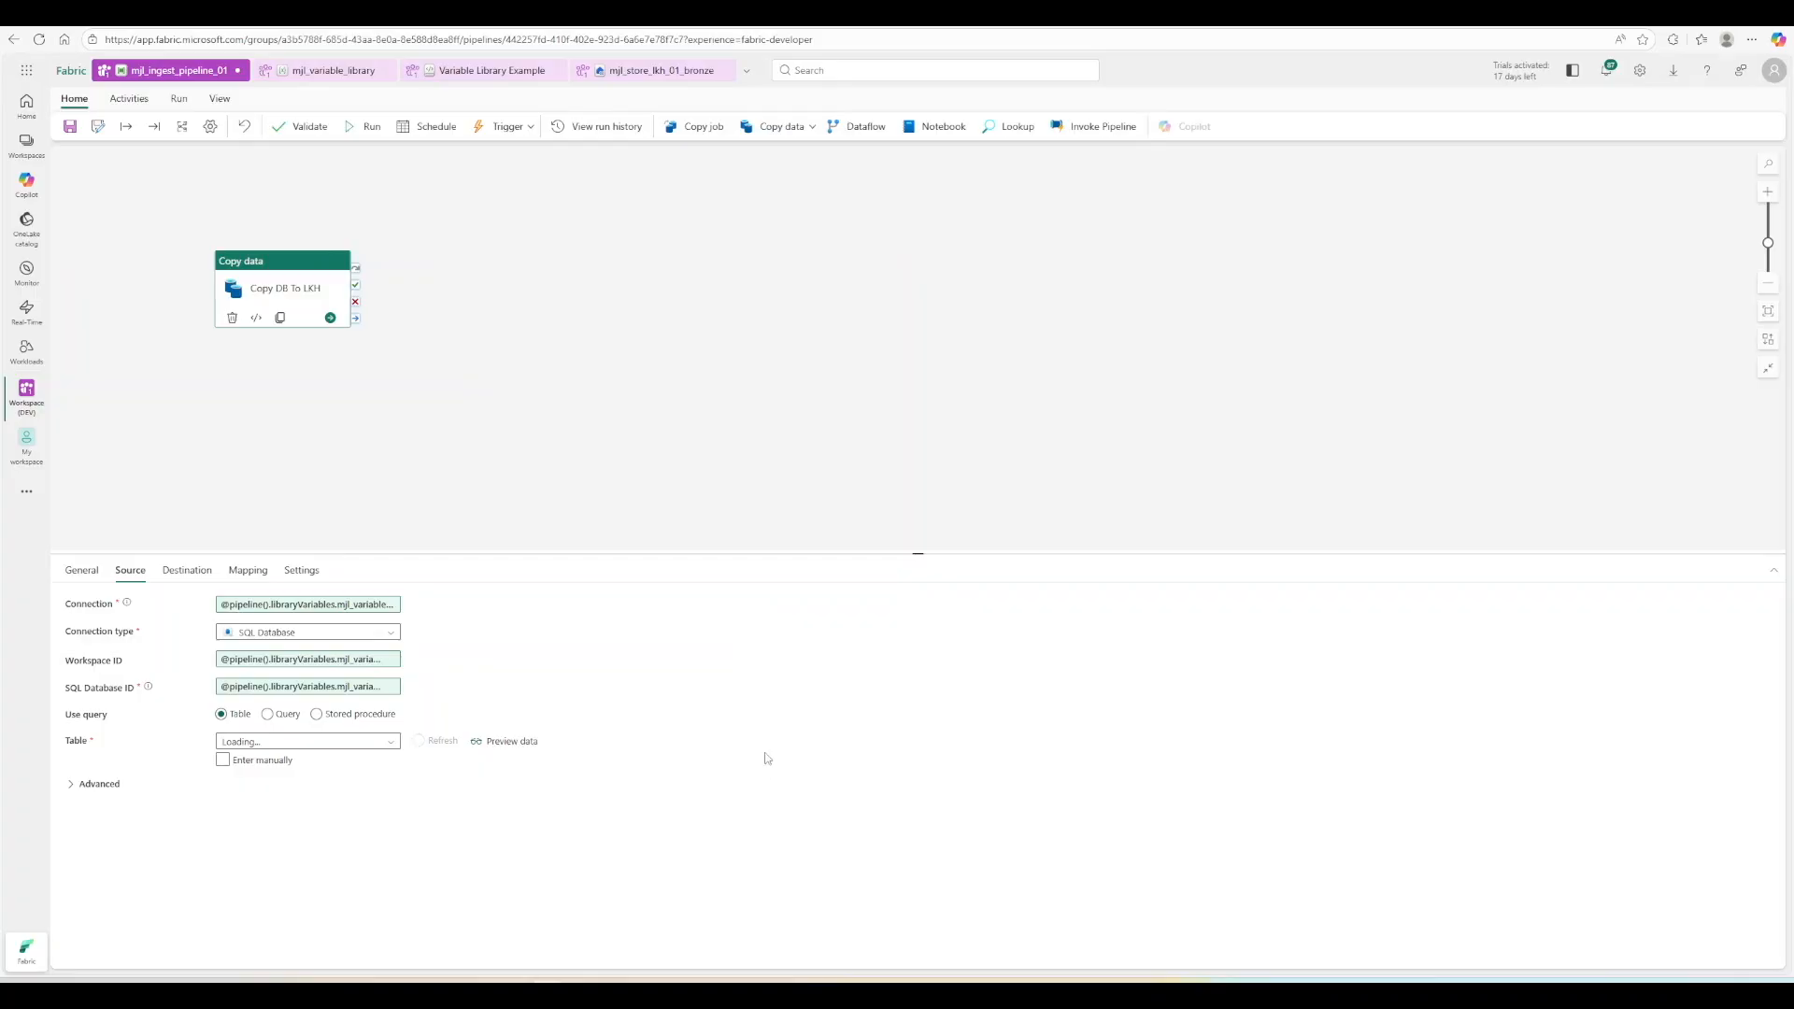
pyautogui.click(391, 741)
pyautogui.click(342, 769)
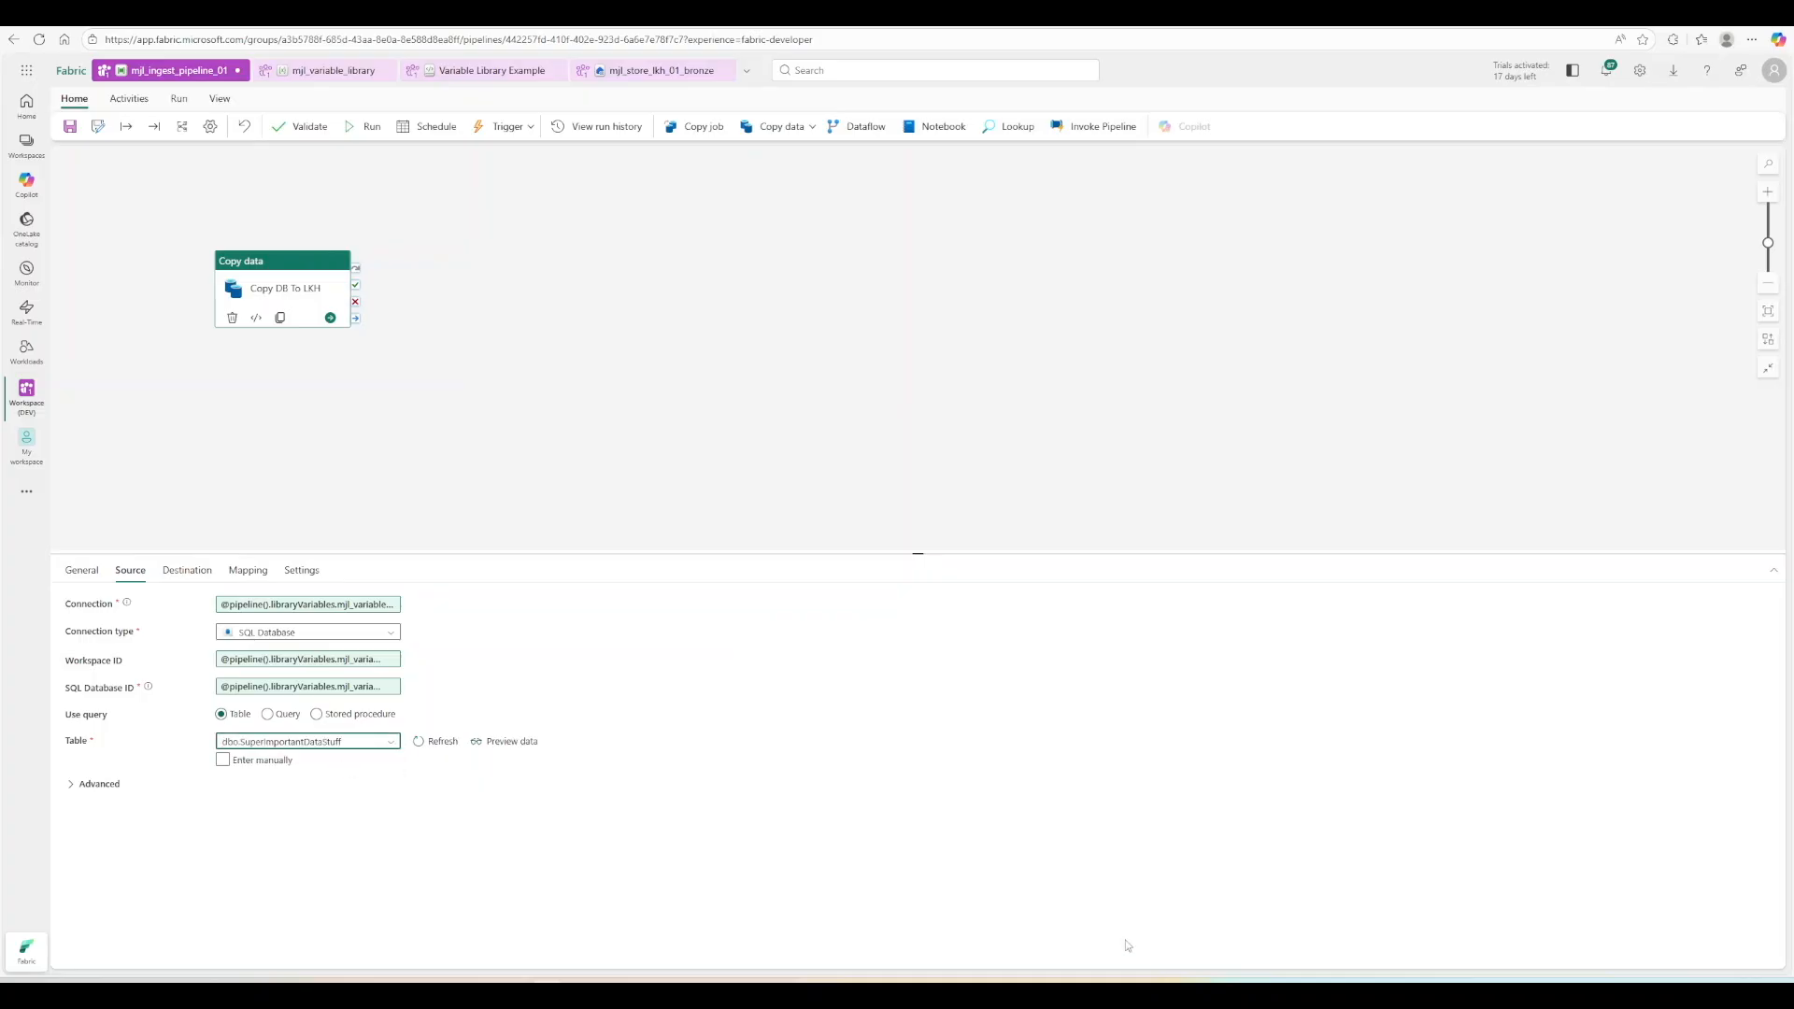
# Set the copy activity's destination connection to the library variable mjl_variable_library_lk_connection_id as dynamic content.
pyautogui.click(184, 574)
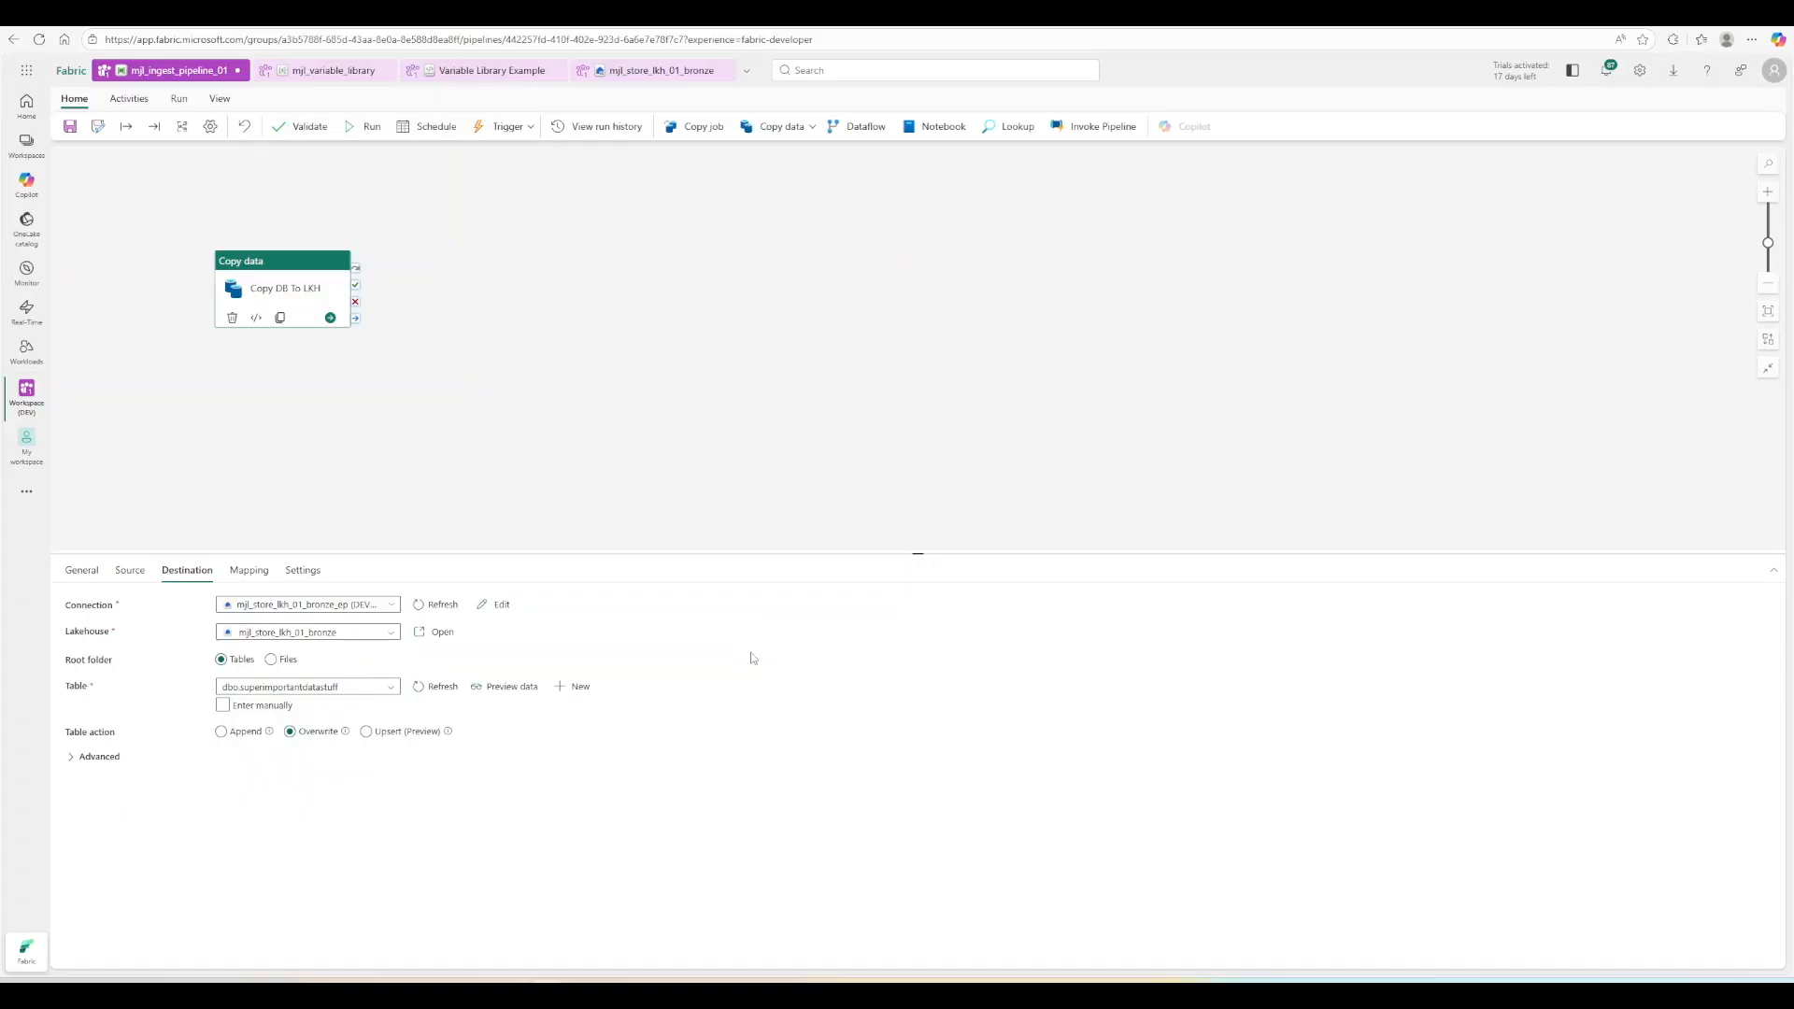
pyautogui.click(394, 605)
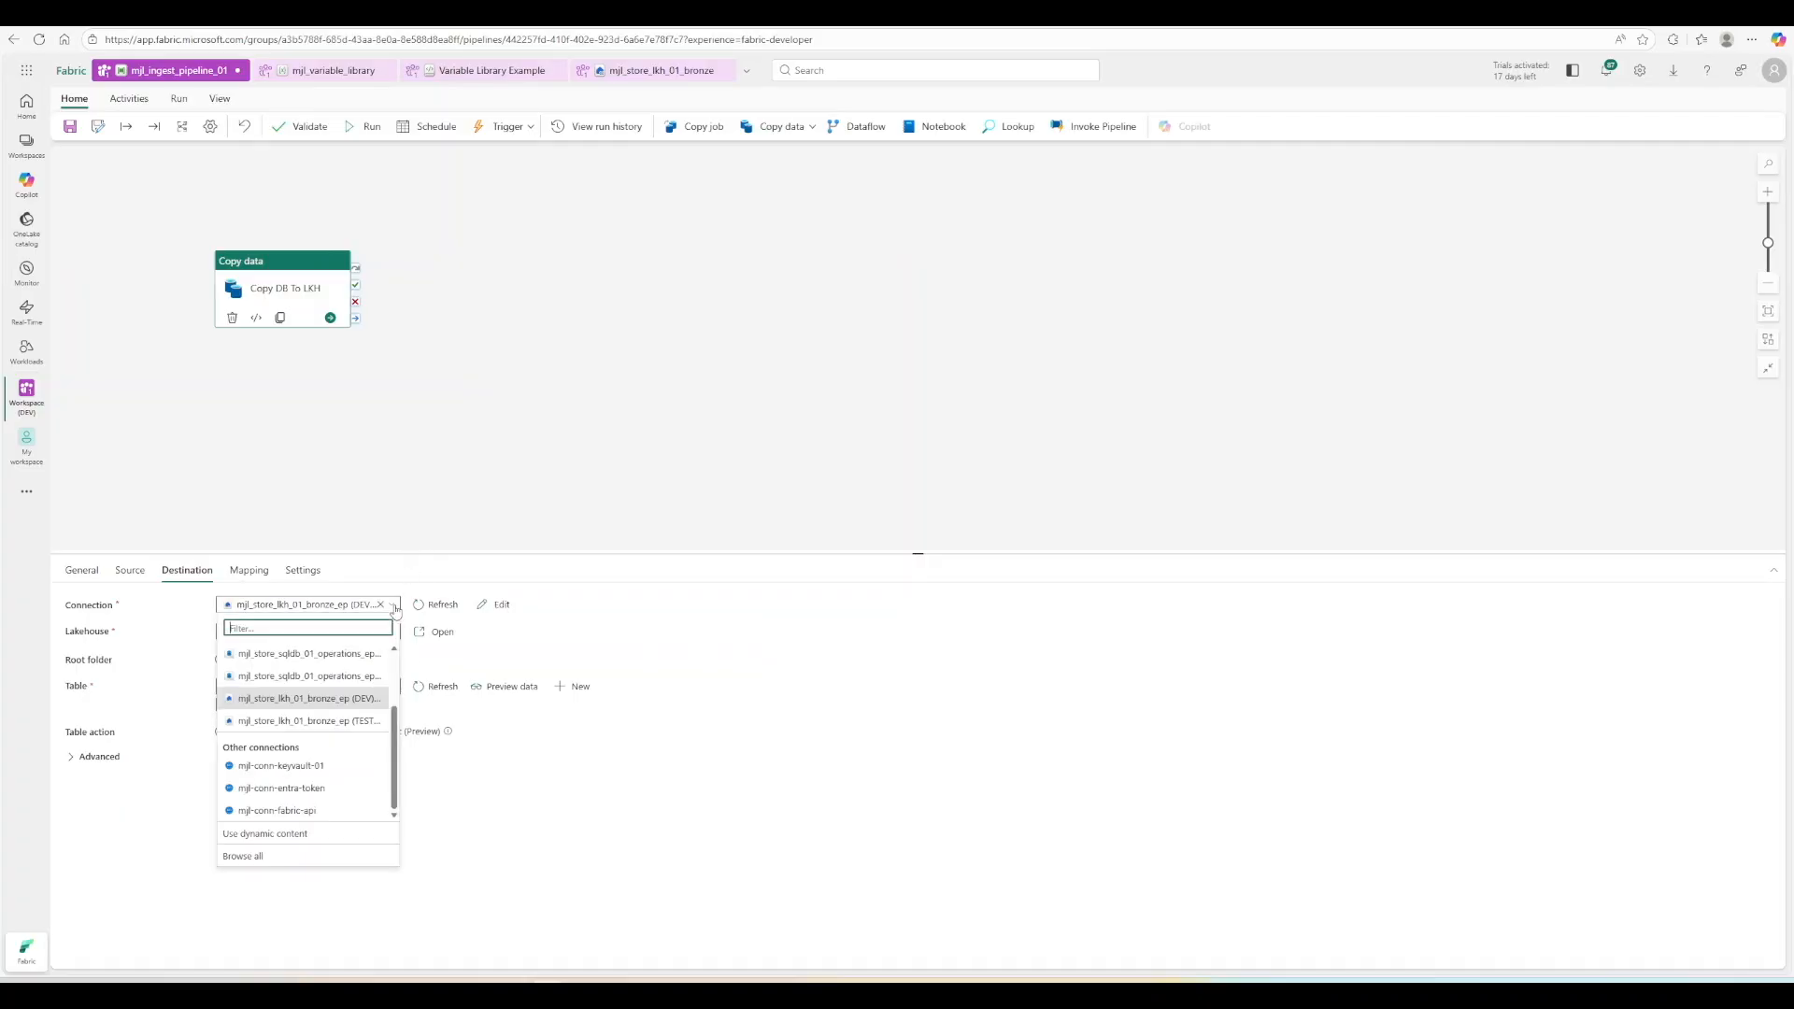
pyautogui.click(269, 834)
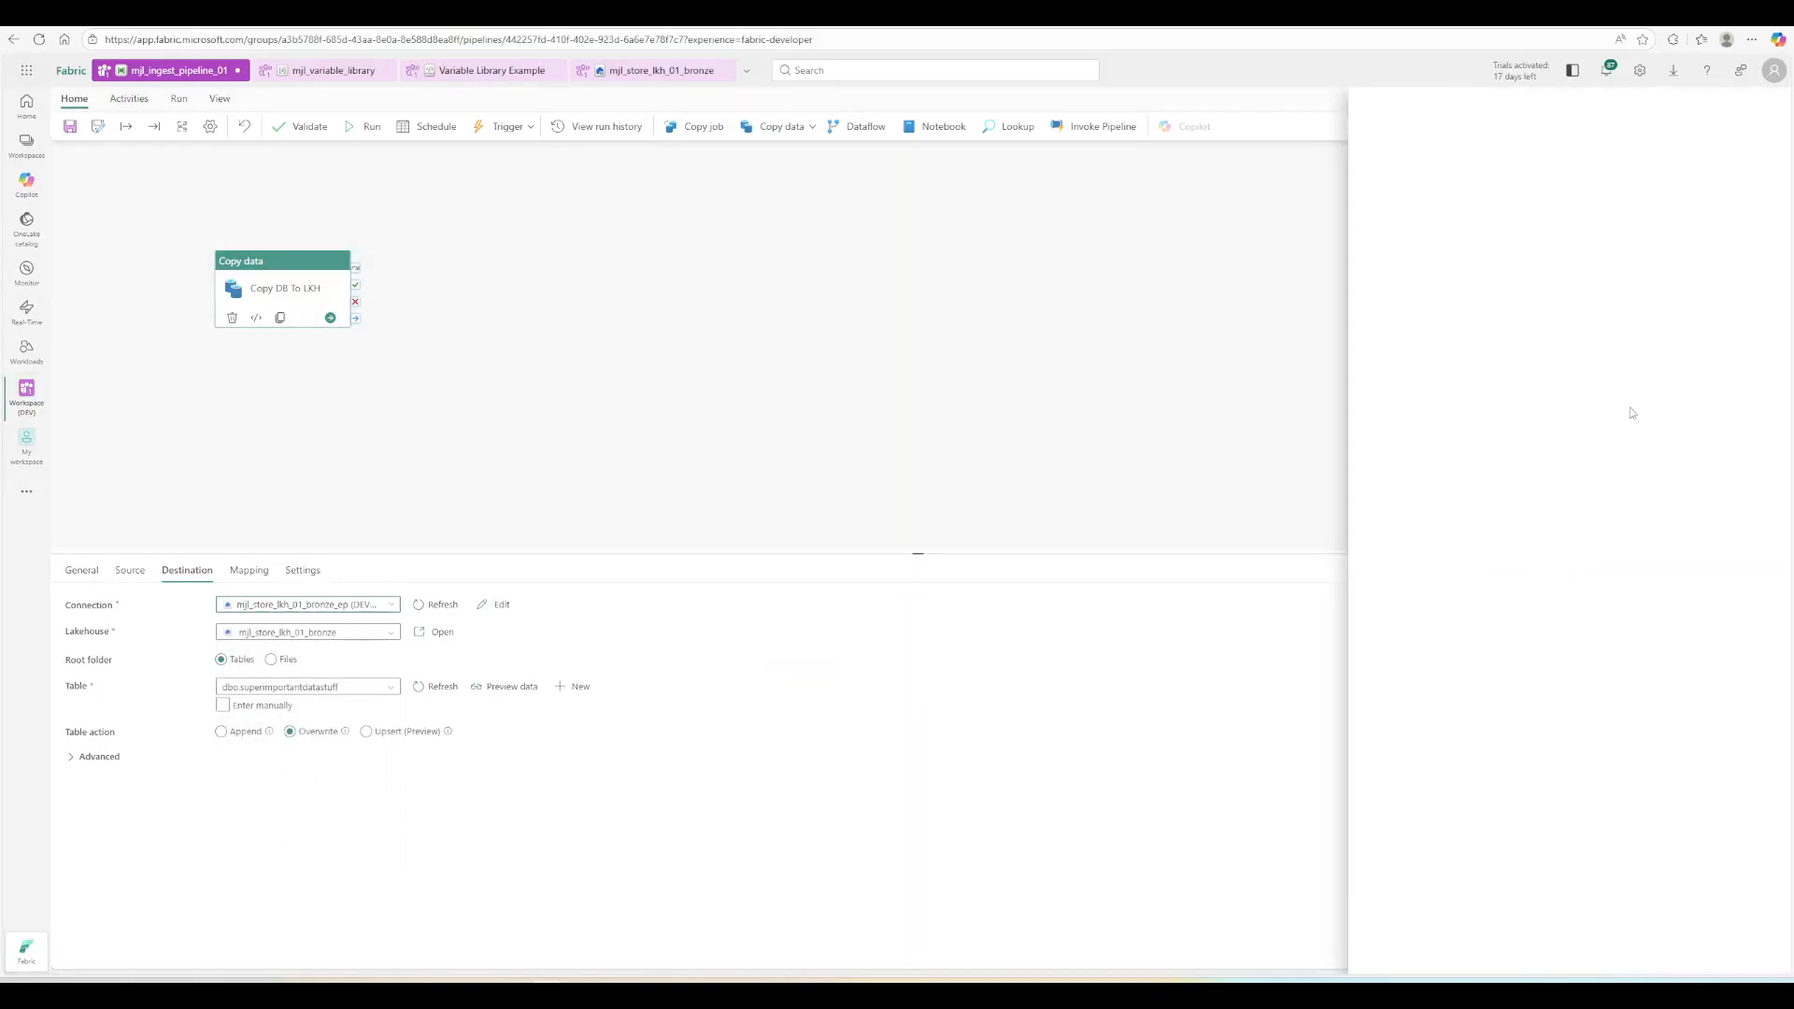
pyautogui.click(1707, 331)
pyautogui.click(1671, 389)
pyautogui.click(1516, 453)
pyautogui.click(1393, 955)
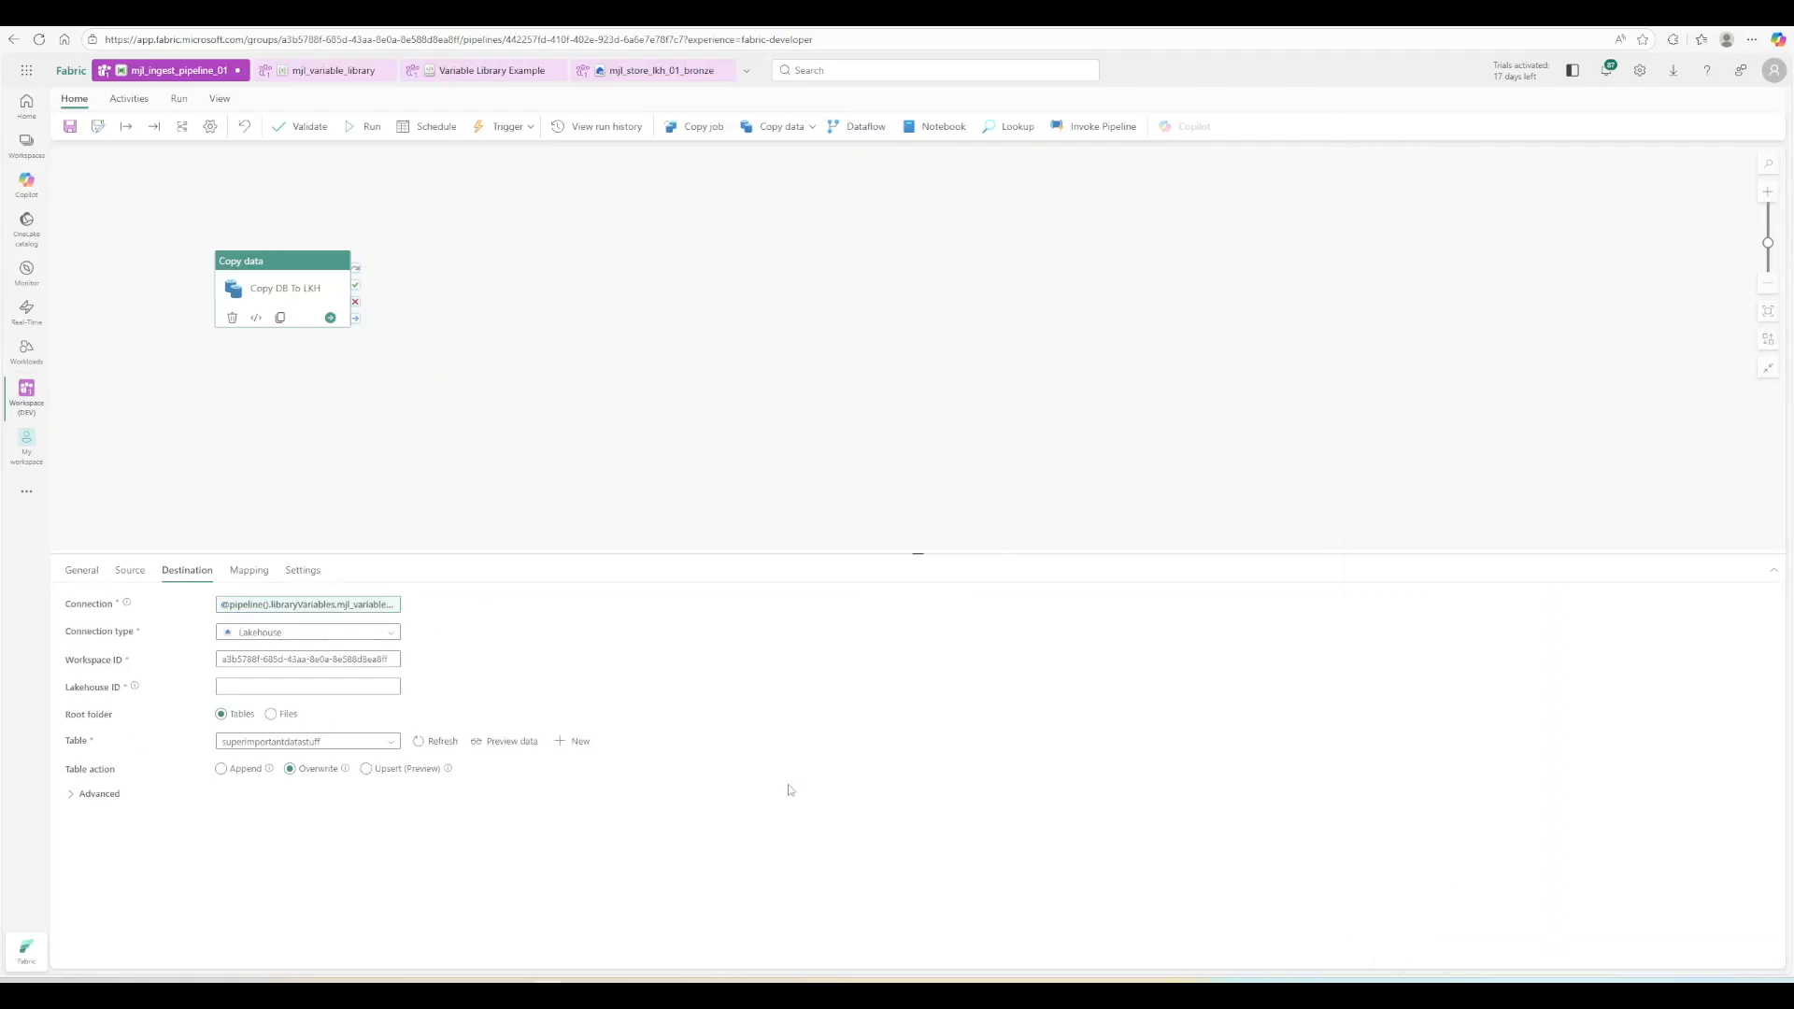
# Set the destination Workspace ID to the library variable mjl_variable_library_workspace_id as dynamic content.
pyautogui.click(372, 659)
pyautogui.click(334, 677)
pyautogui.click(1716, 332)
pyautogui.click(1635, 387)
pyautogui.click(1460, 494)
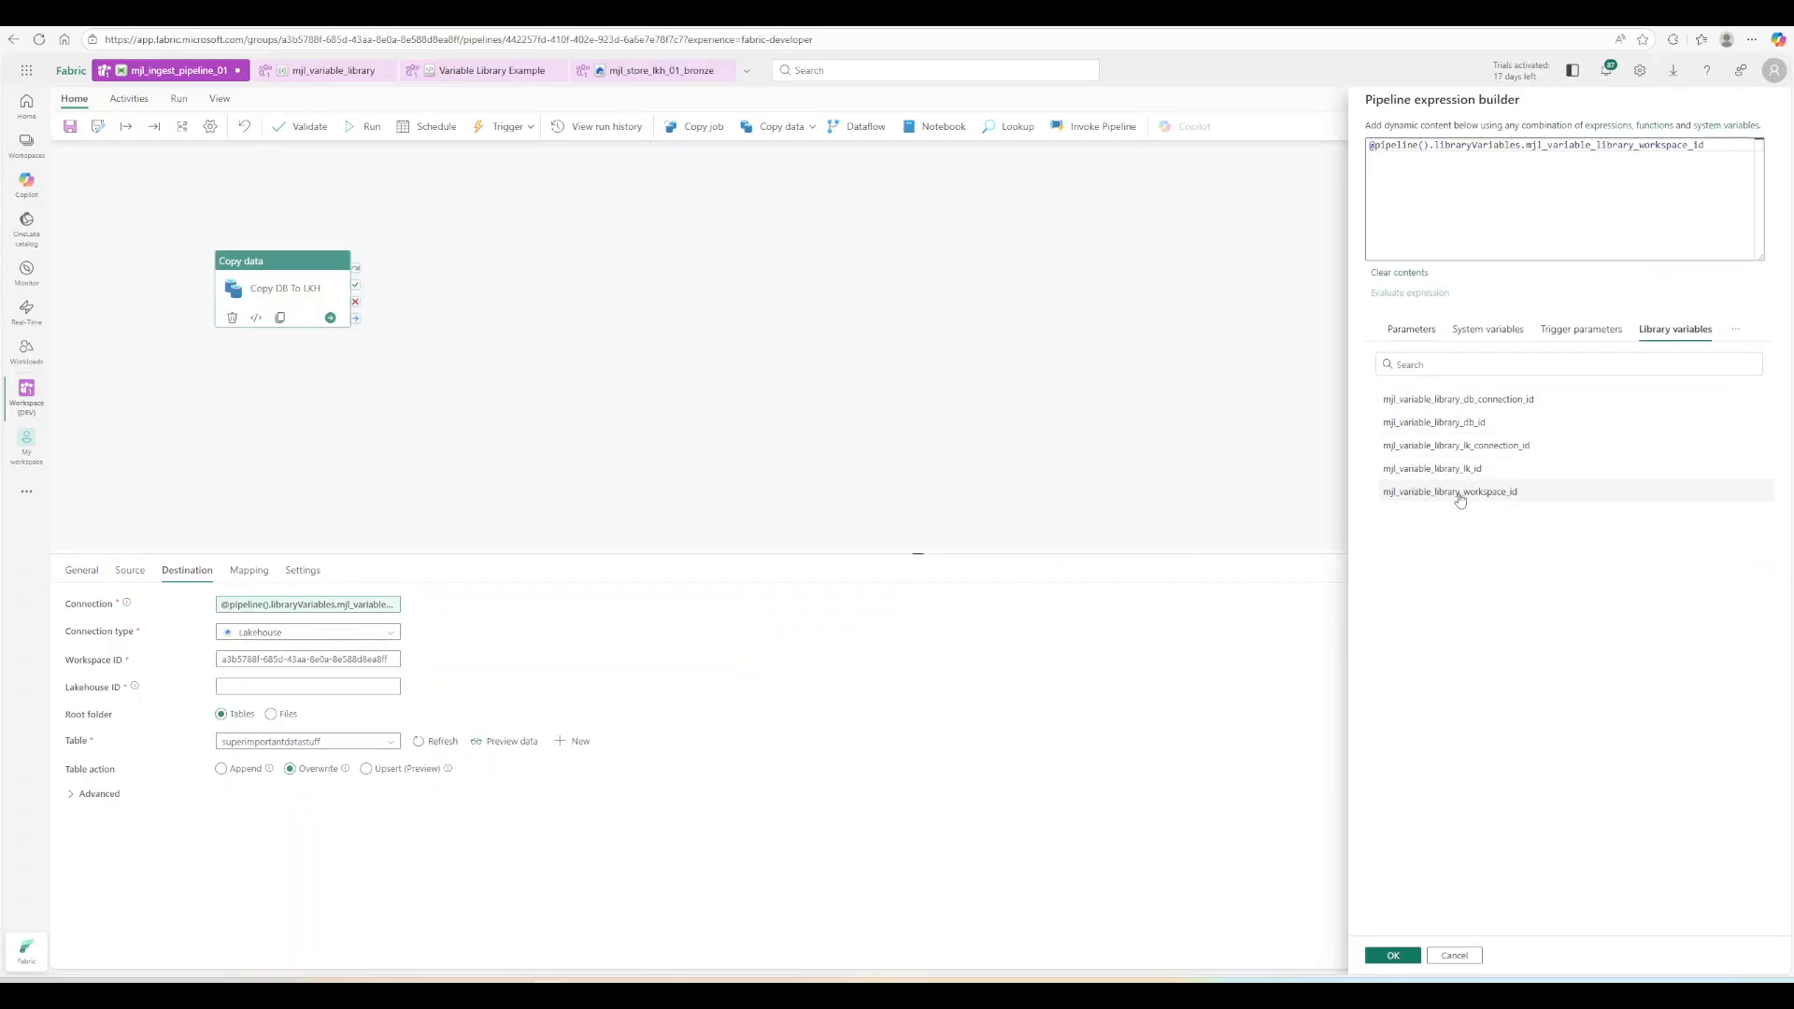
pyautogui.click(1392, 954)
# Set the destination Lakehouse ID to the library variable mjl_variable_library_lk_id and save the pipeline.
pyautogui.click(275, 683)
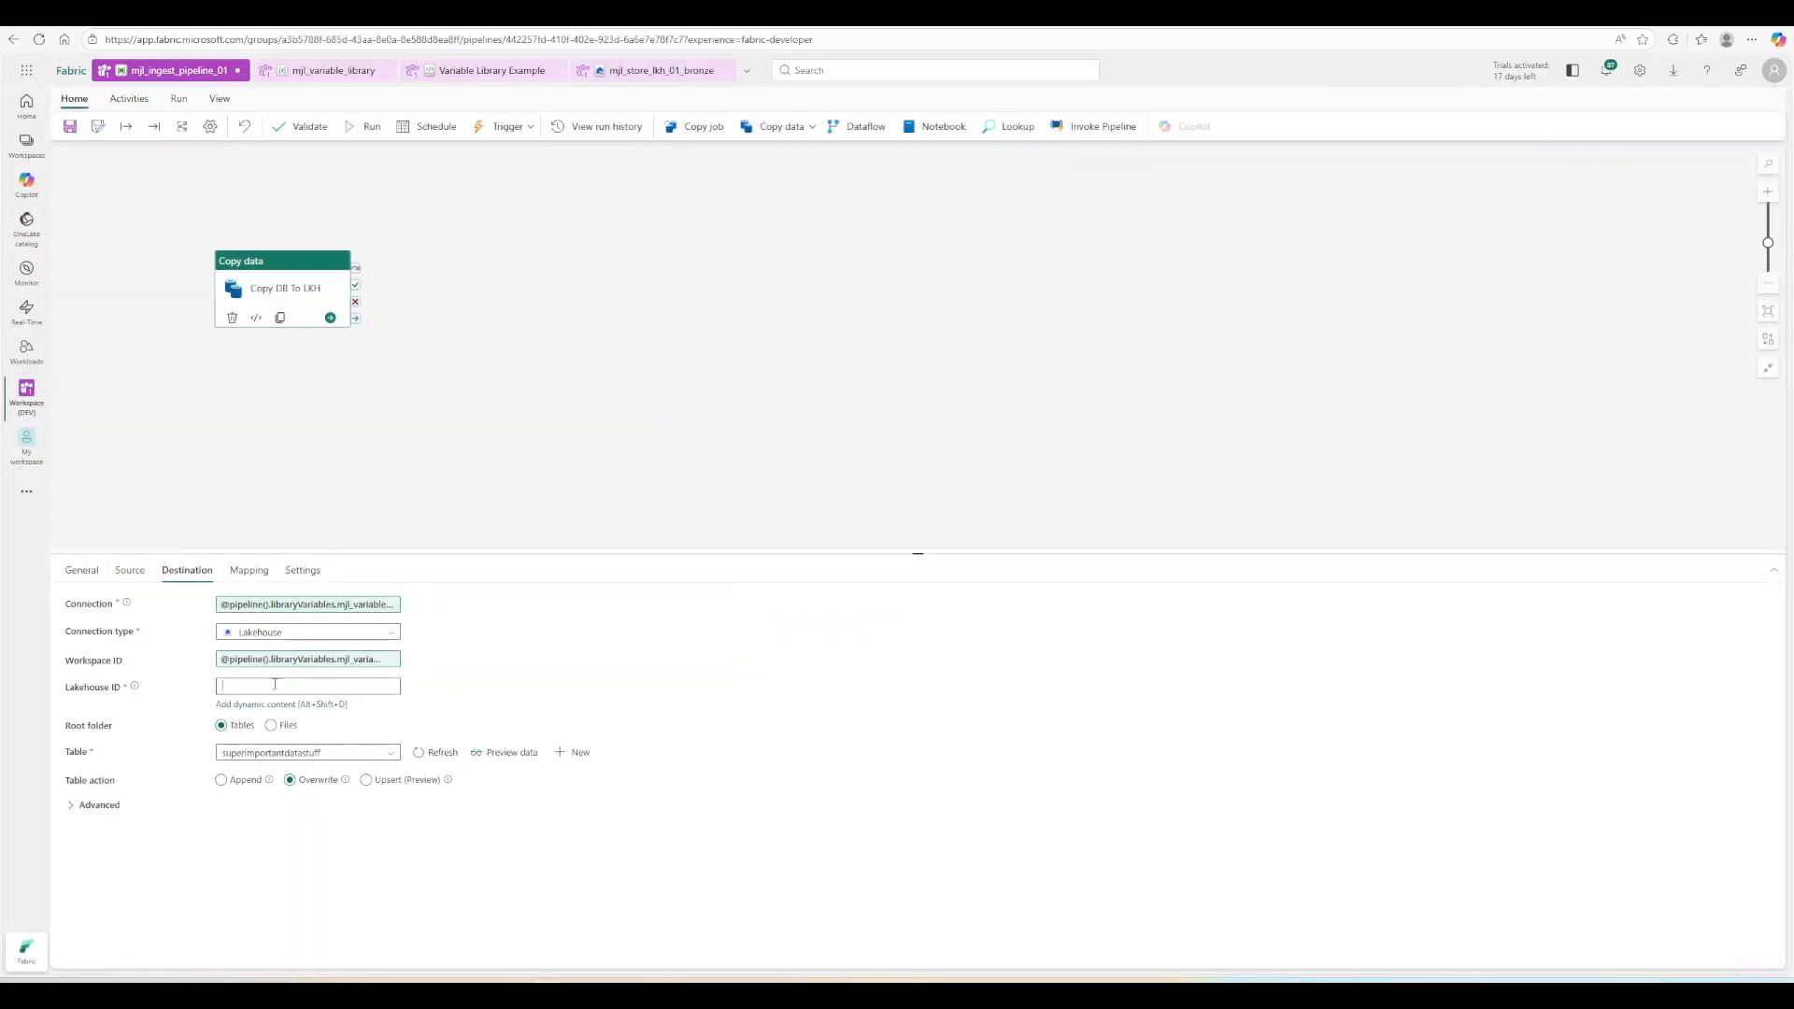
pyautogui.click(322, 705)
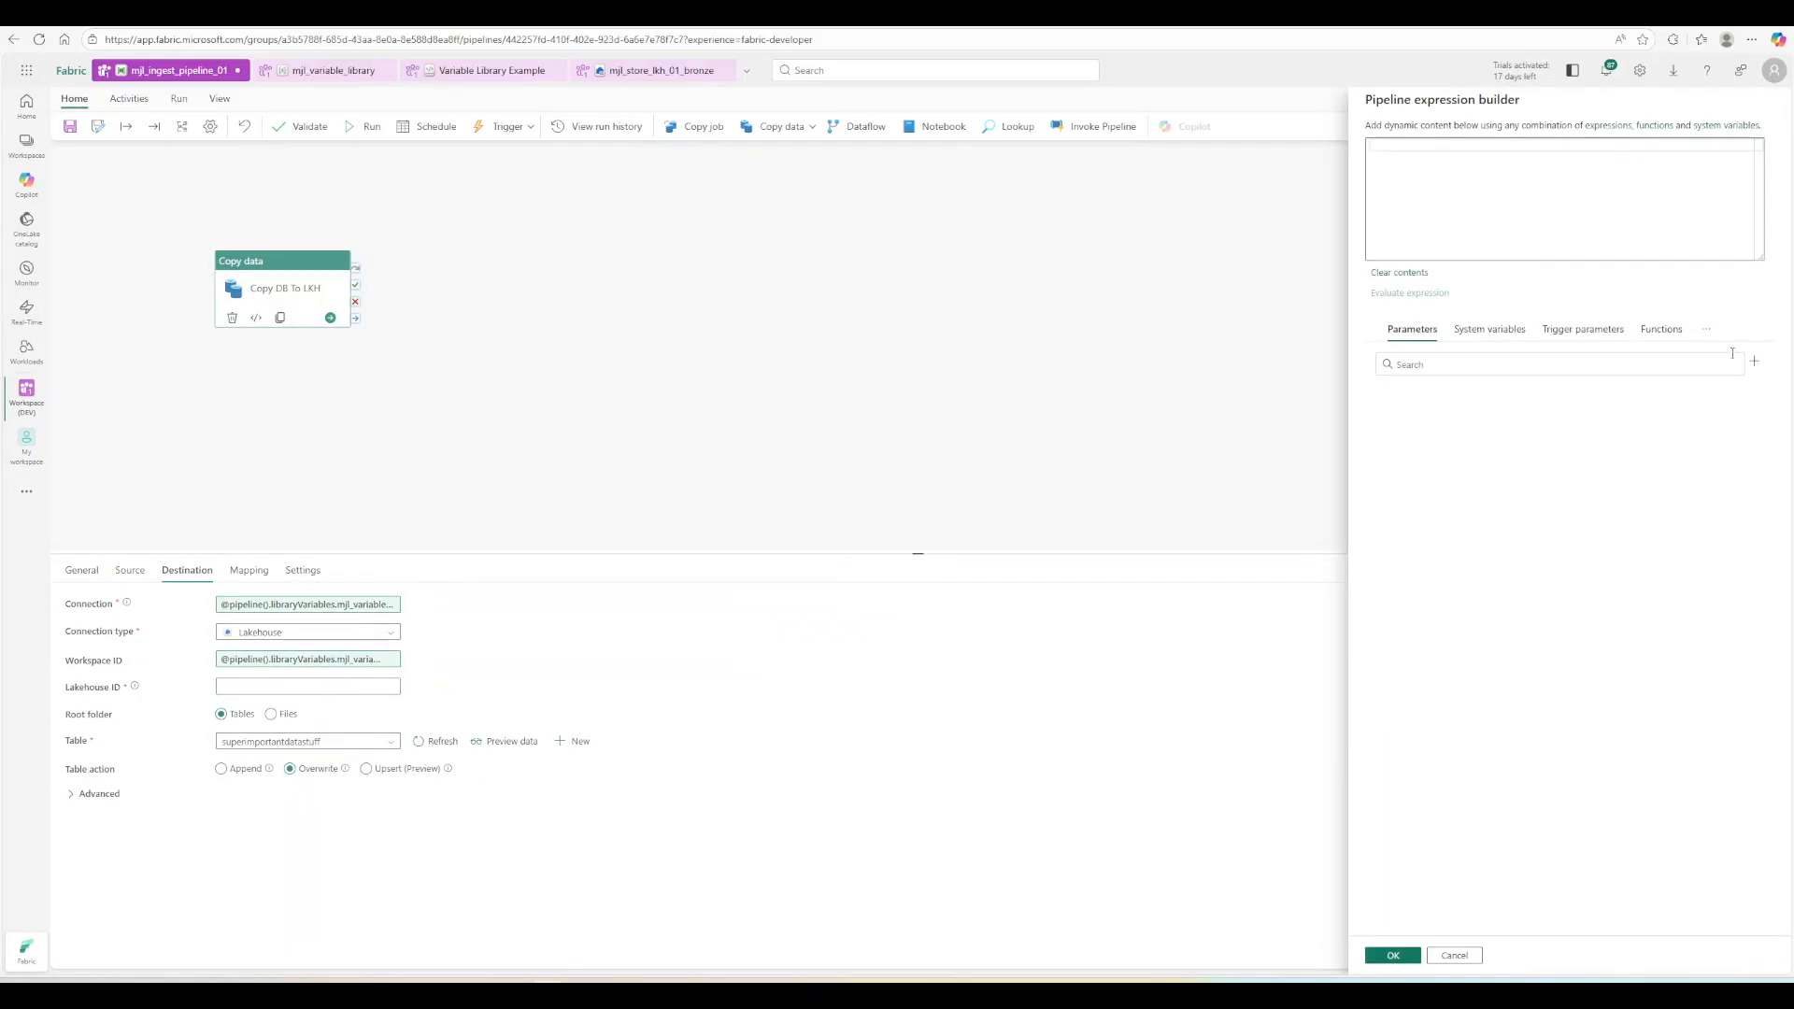
pyautogui.click(1716, 332)
pyautogui.click(1635, 387)
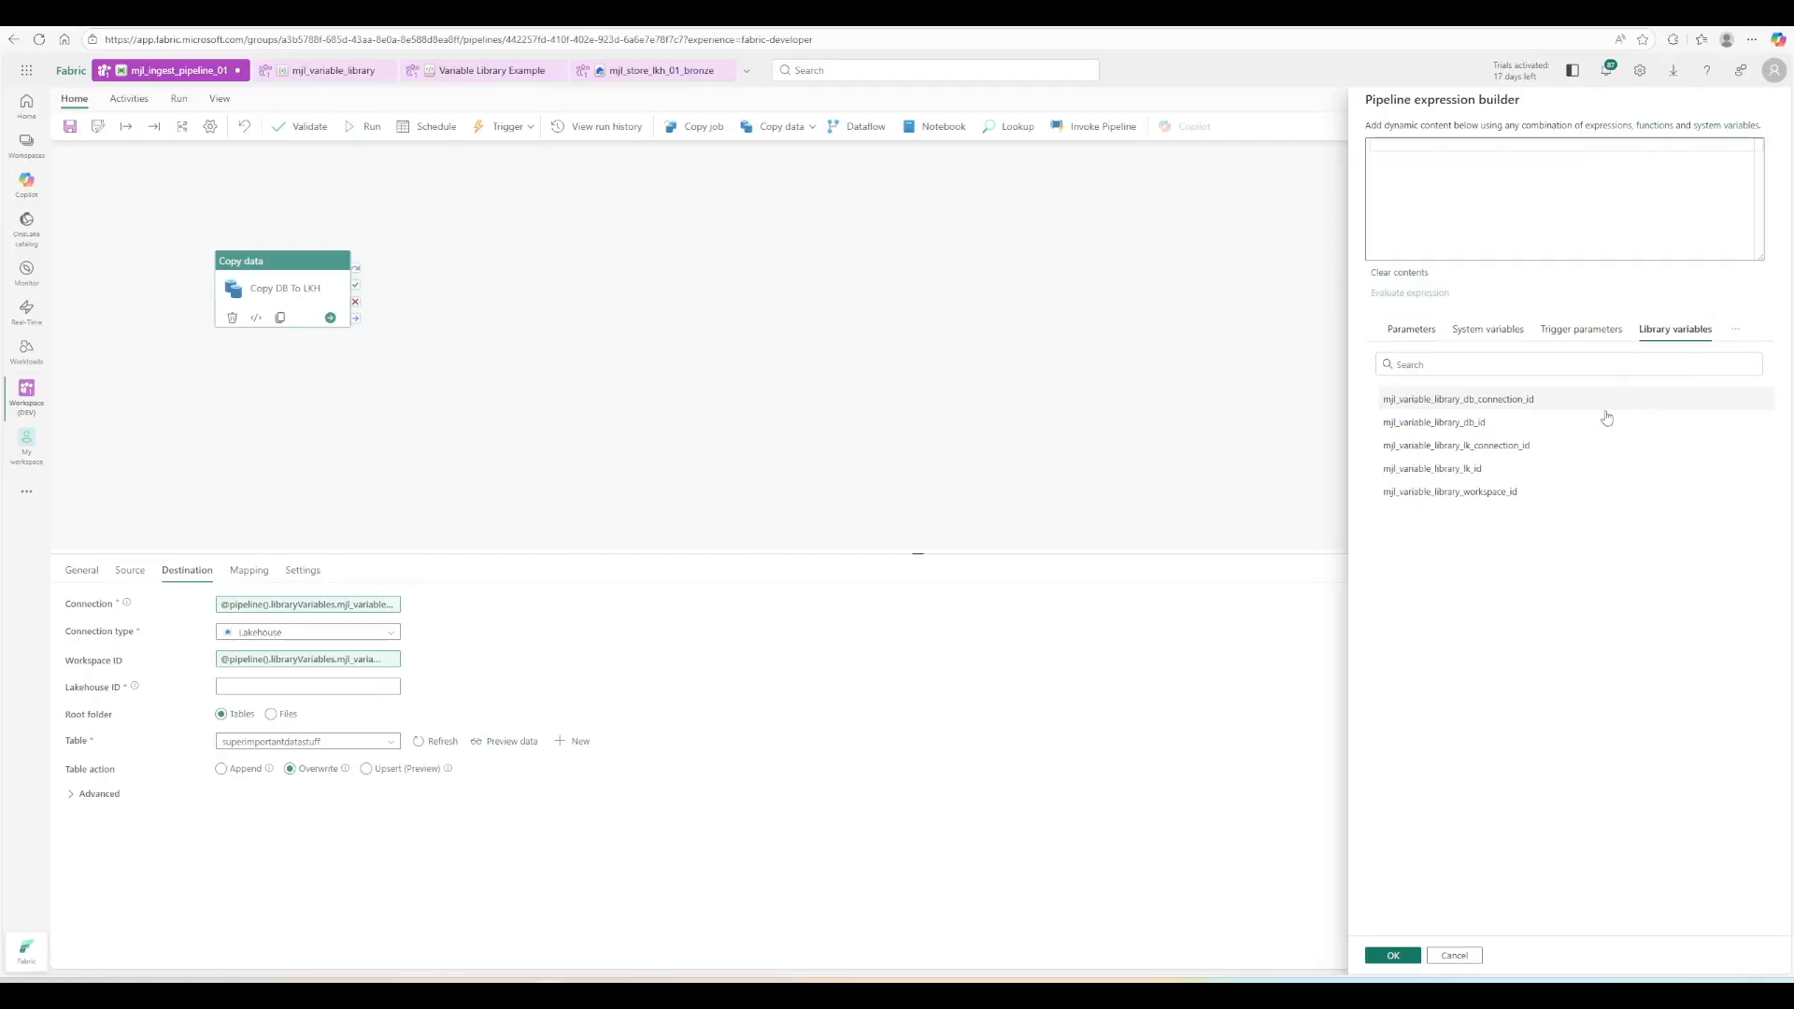
pyautogui.click(1473, 468)
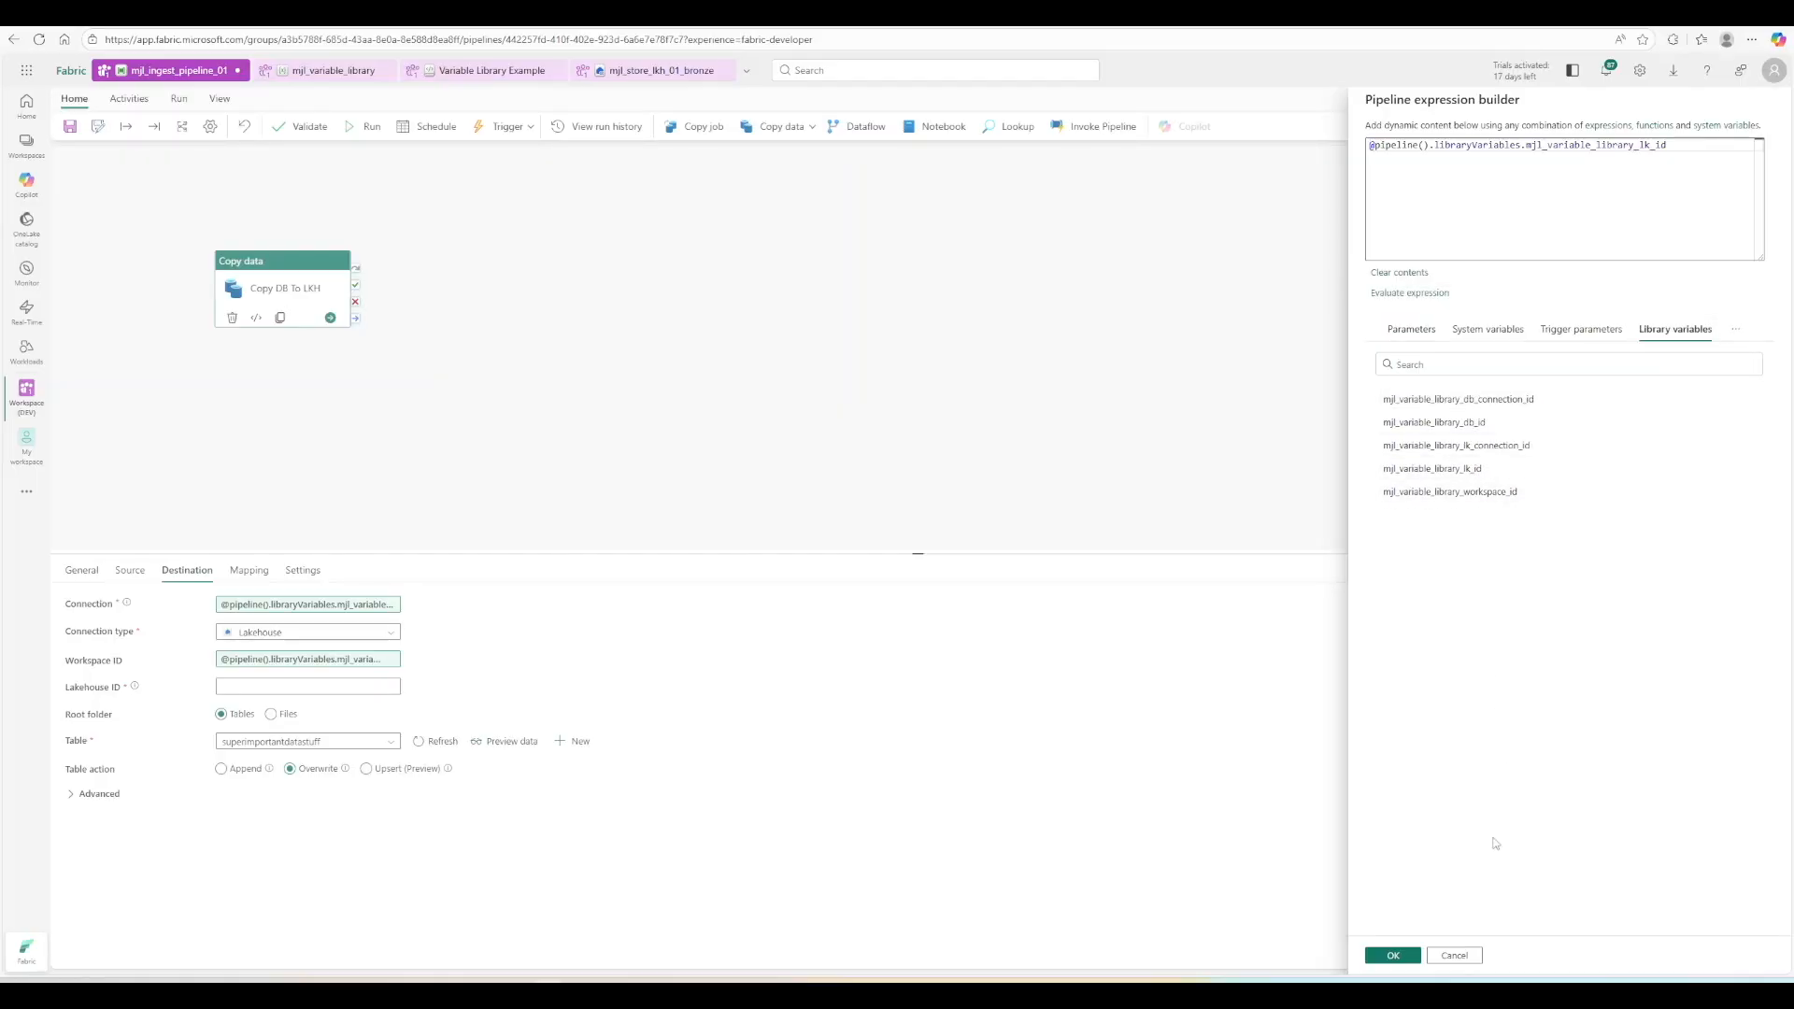
pyautogui.click(1396, 959)
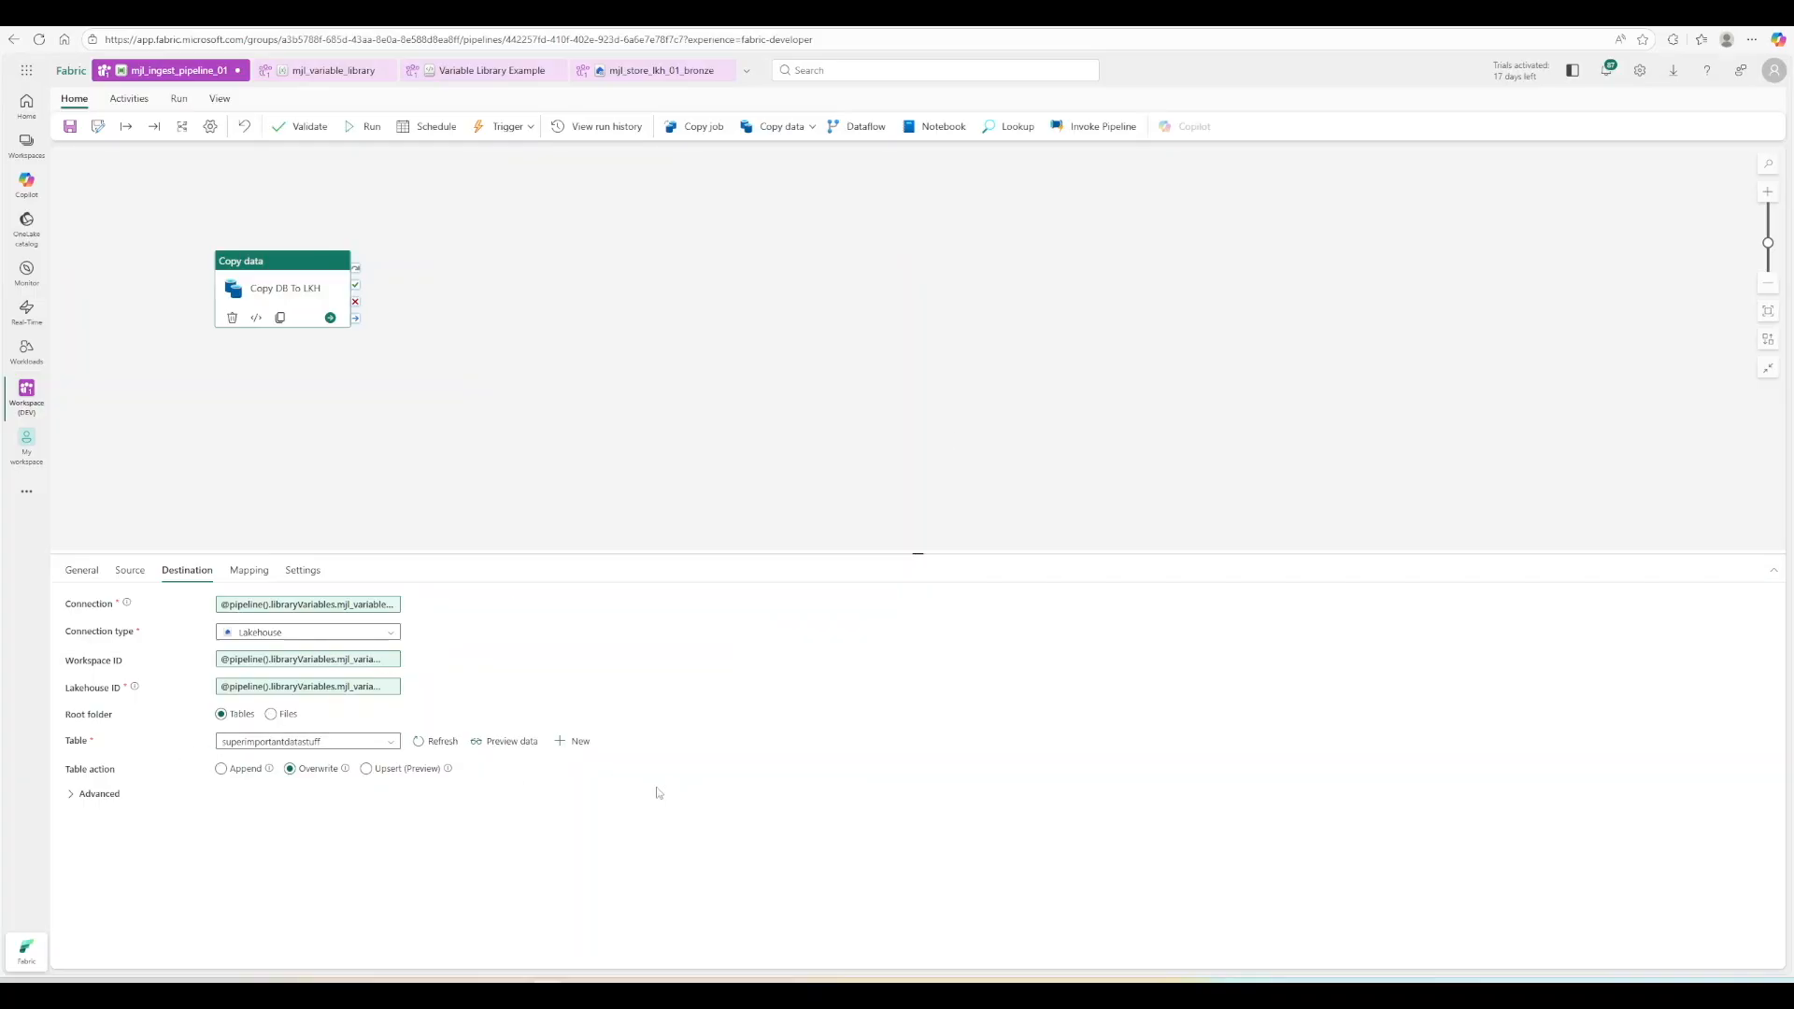
pyautogui.click(68, 131)
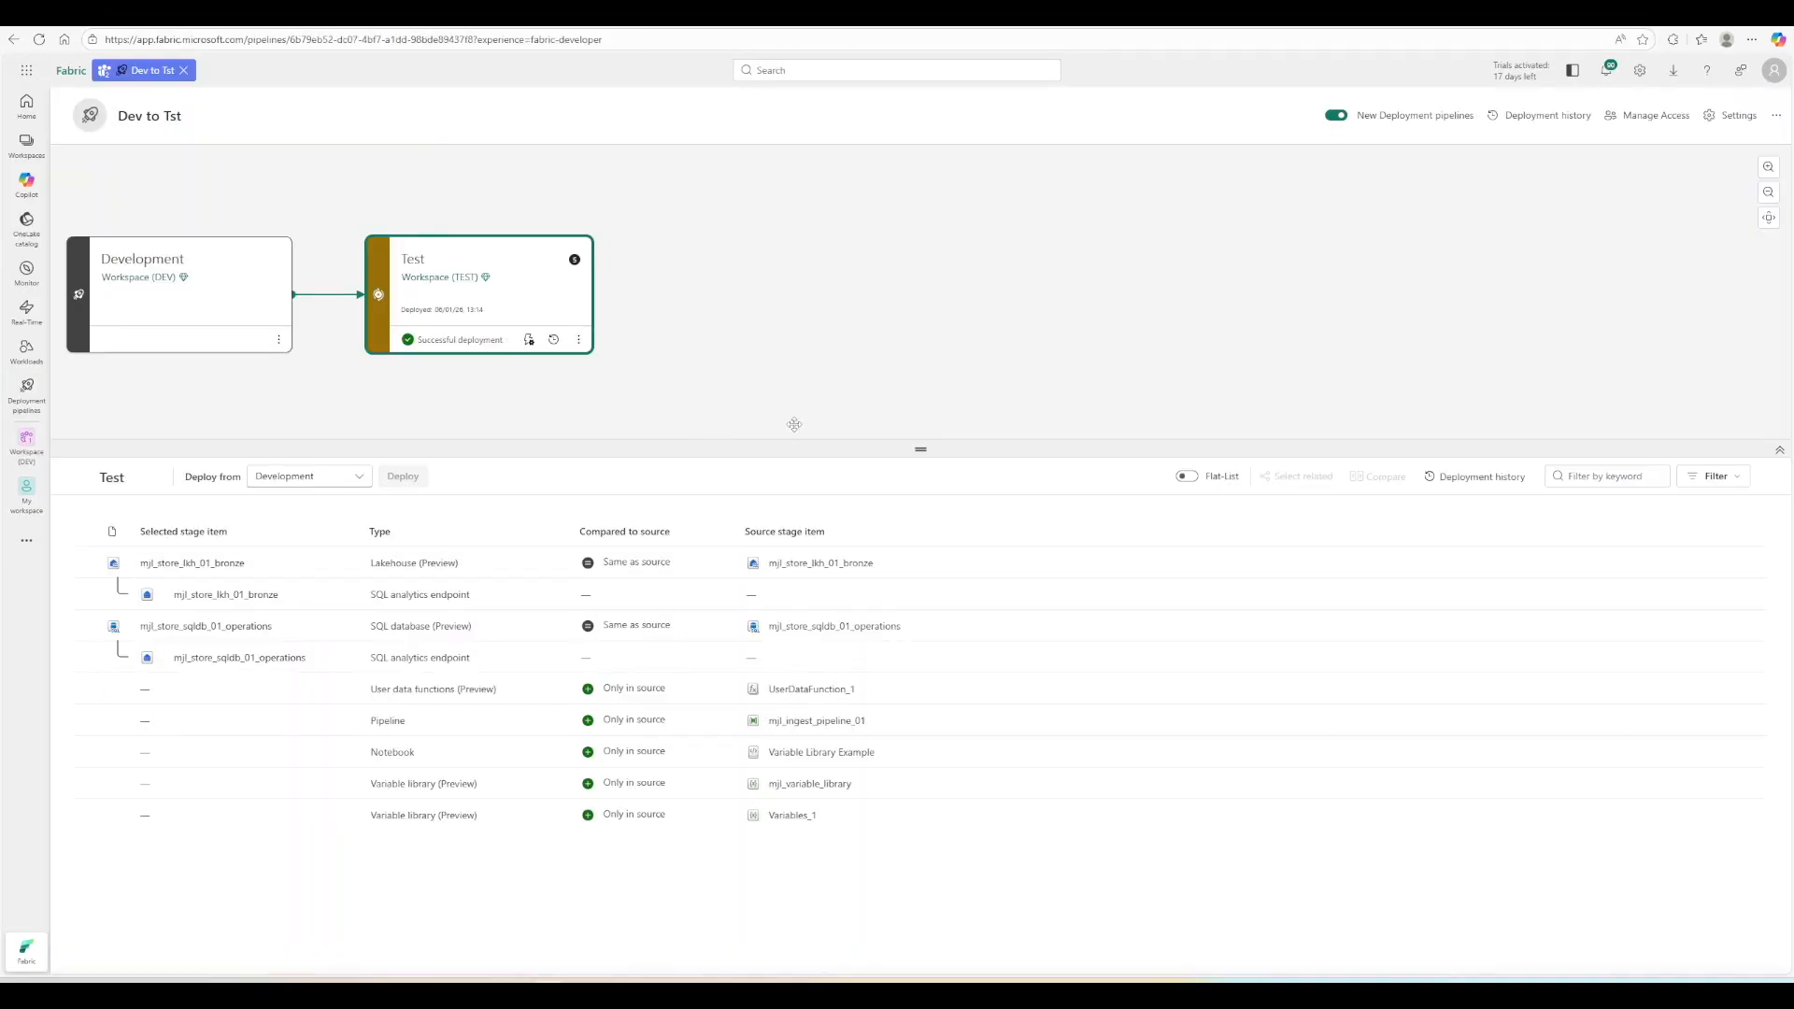
# Deploy mjl_variable_library and mjl_ingest_pipeline_01 from Development to Test in the Dev to Tst deployment pipeline.
pyautogui.click(84, 786)
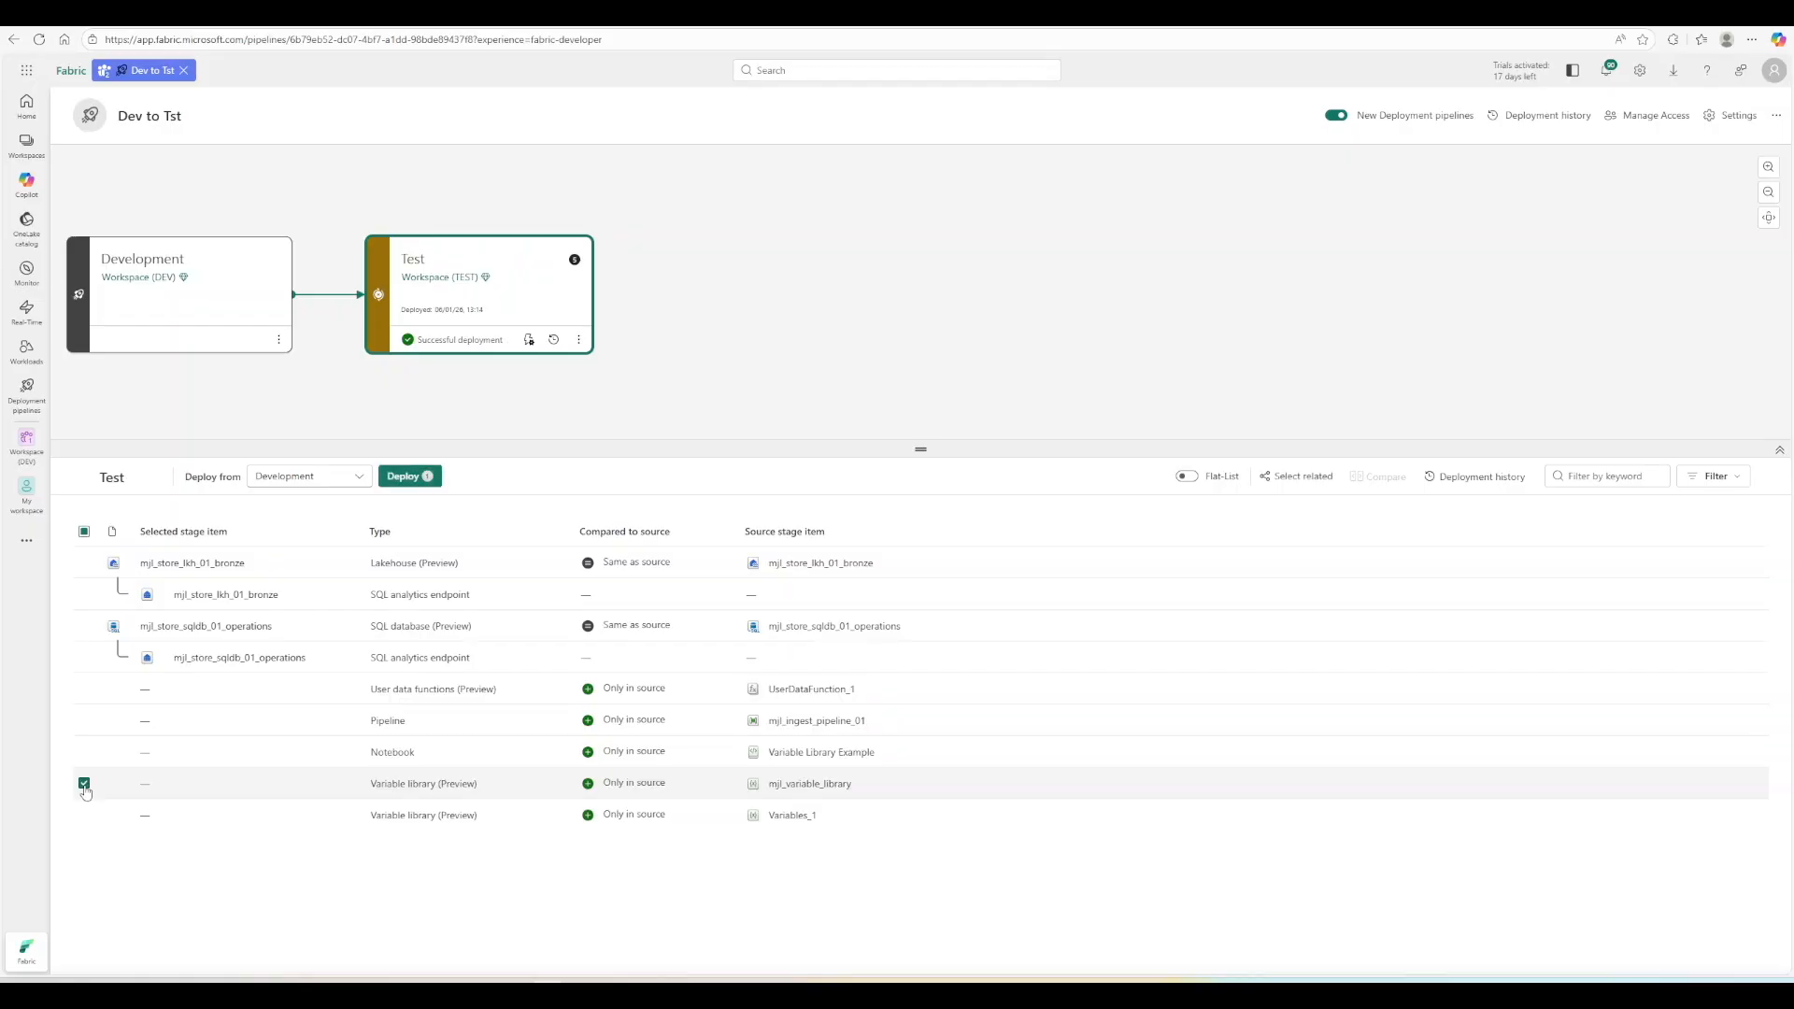
pyautogui.click(84, 721)
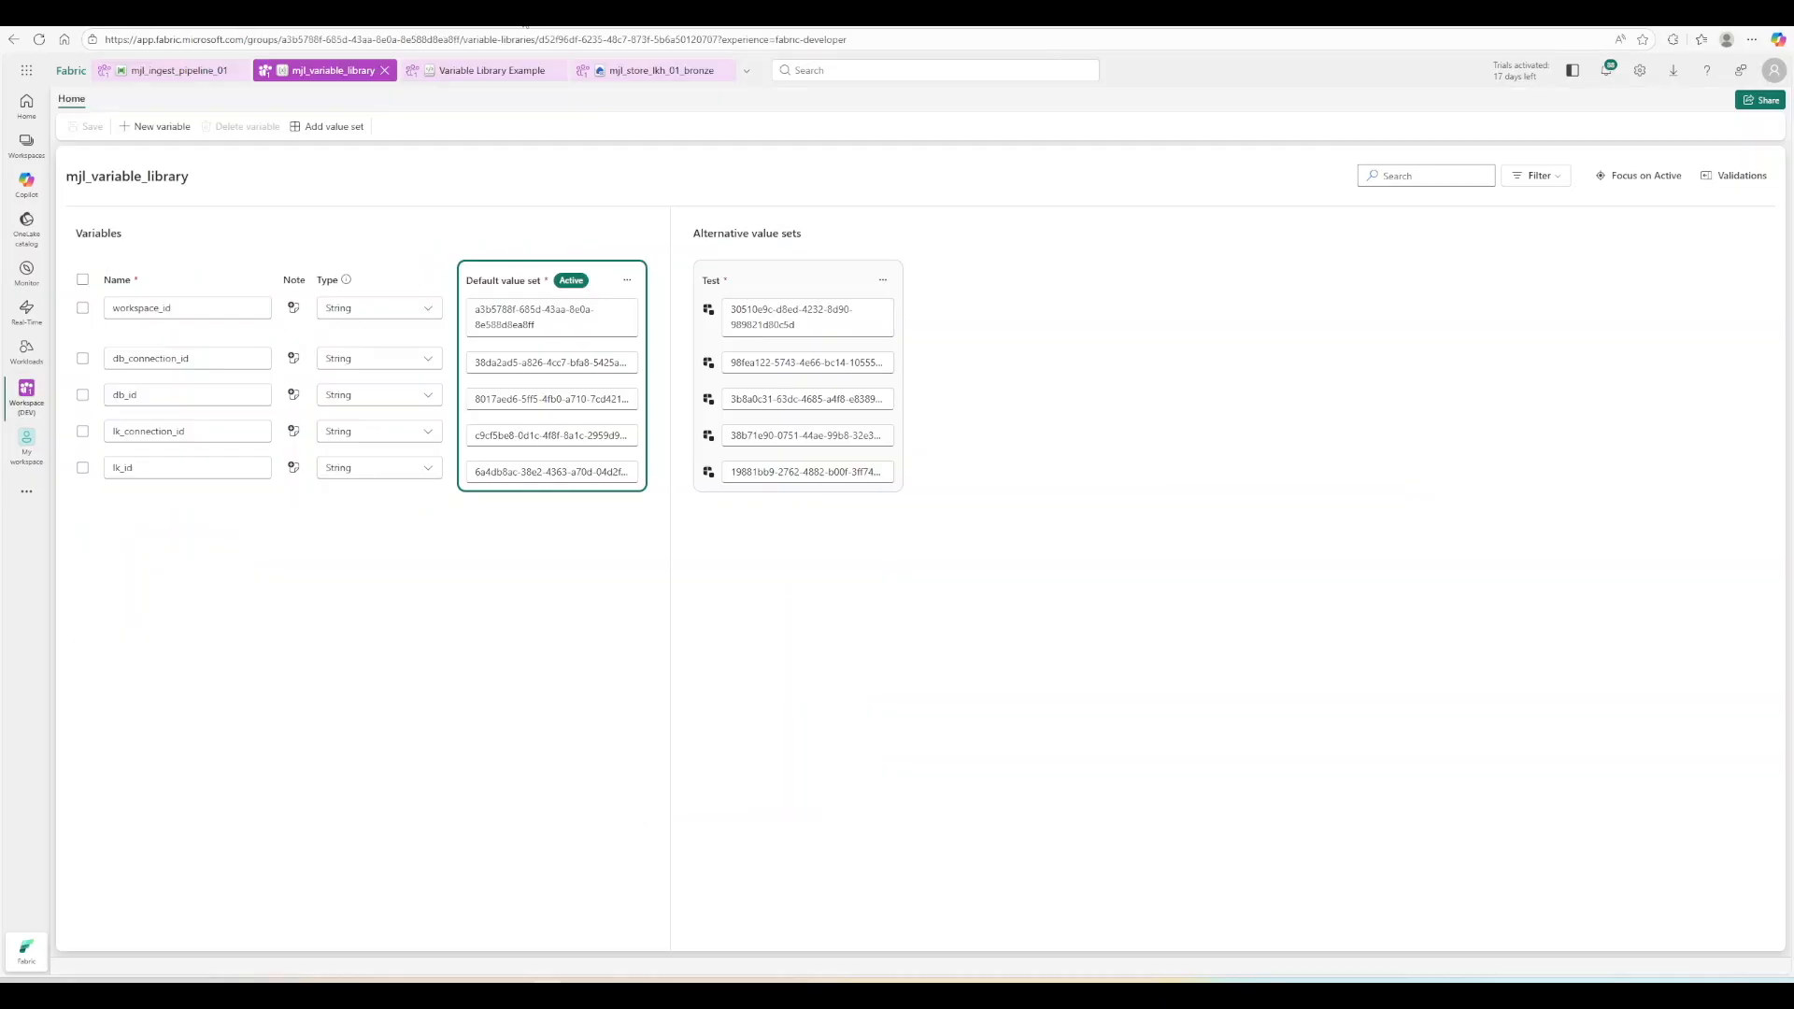
pyautogui.click(173, 70)
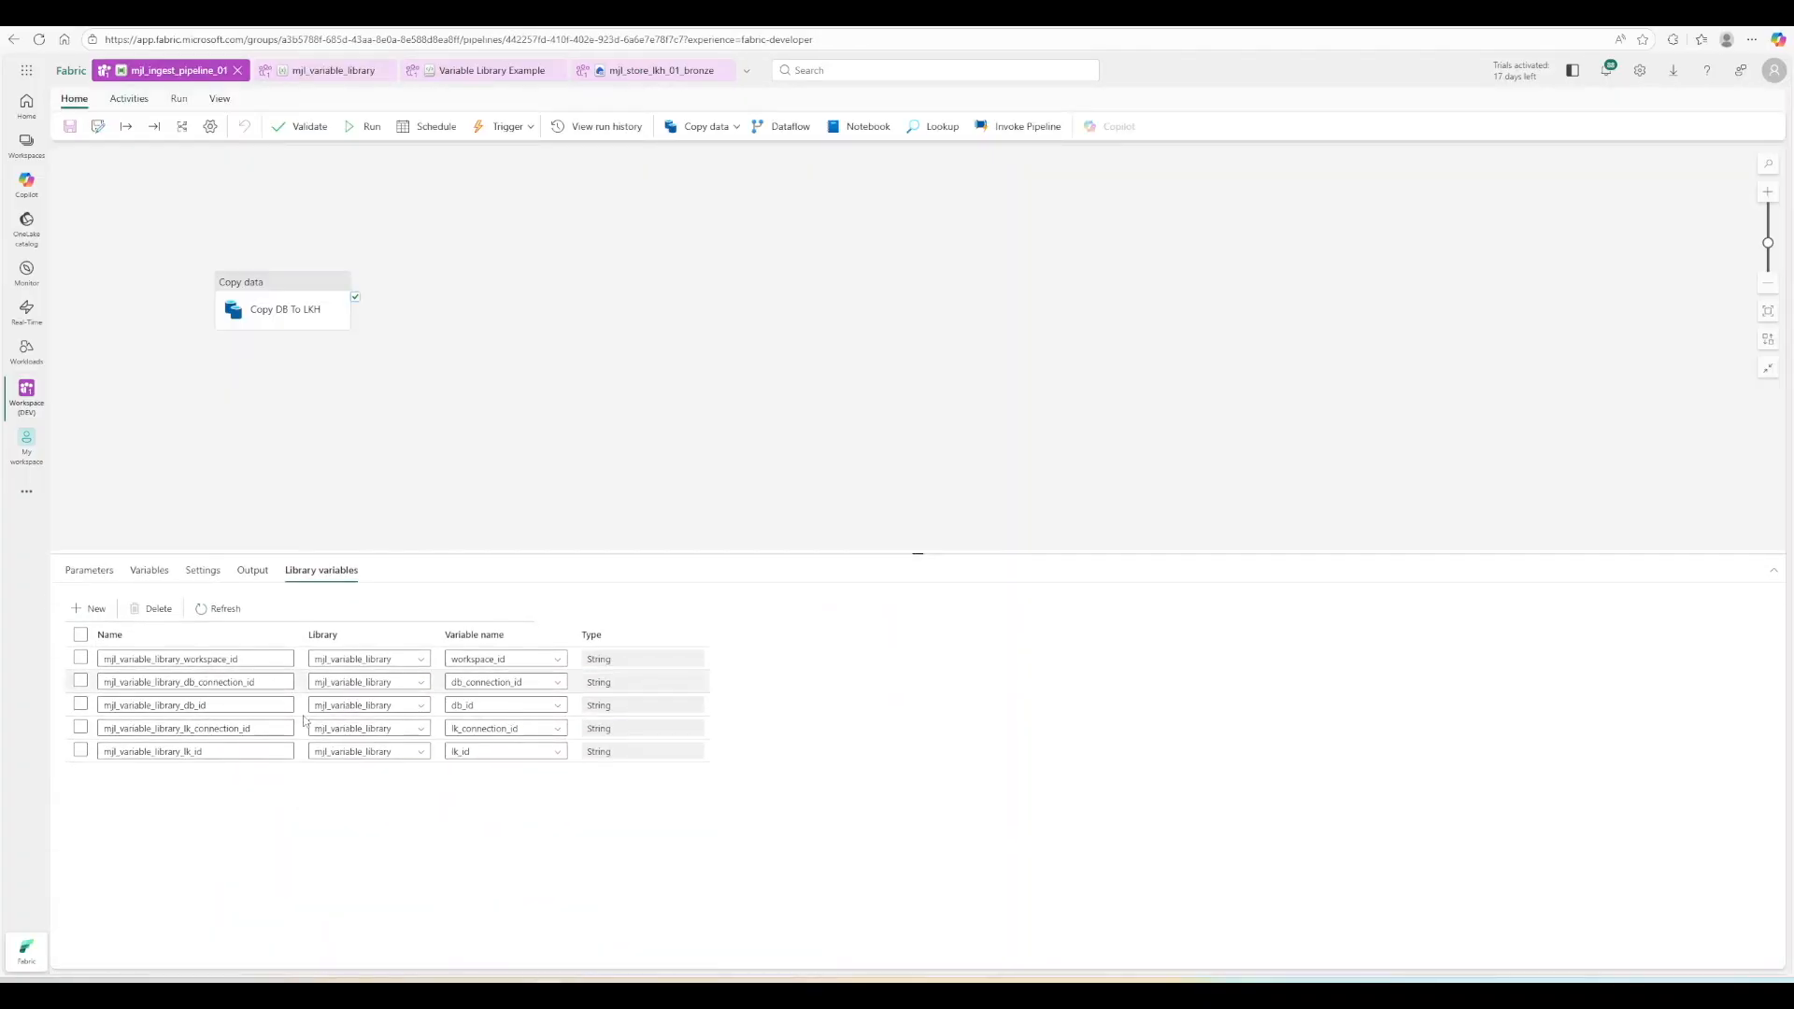
pyautogui.click(299, 308)
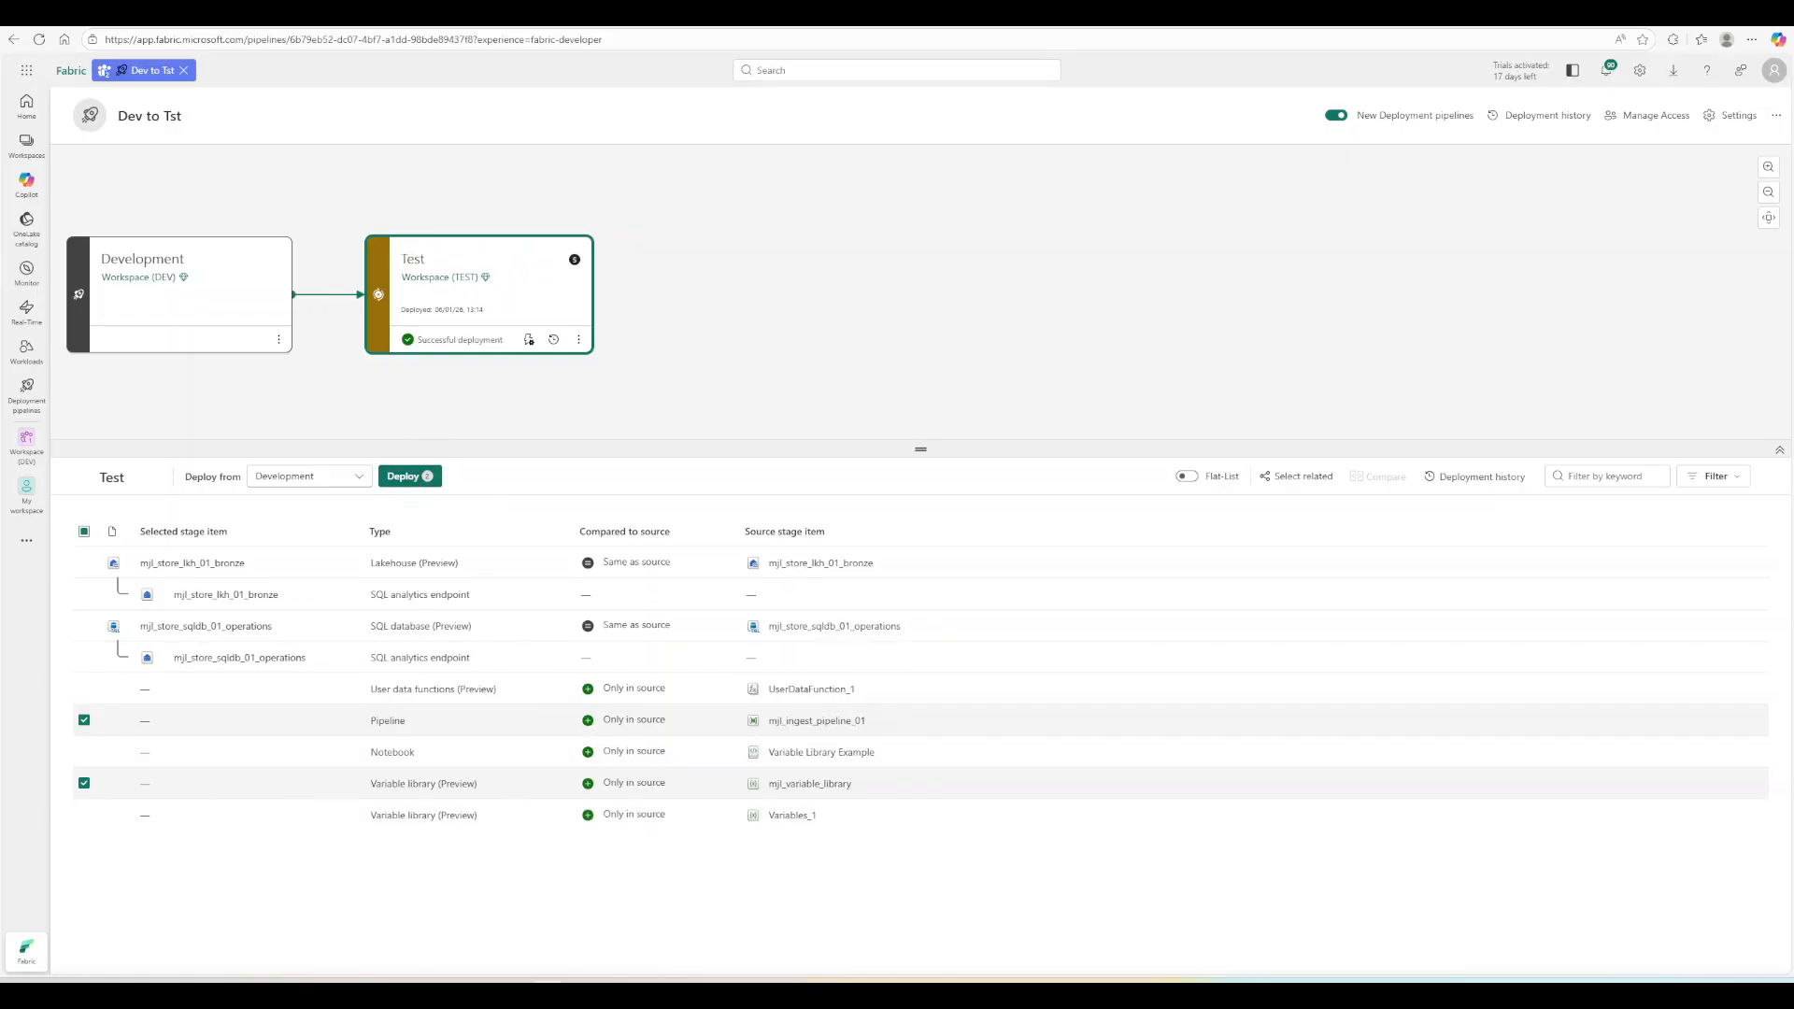
pyautogui.click(412, 476)
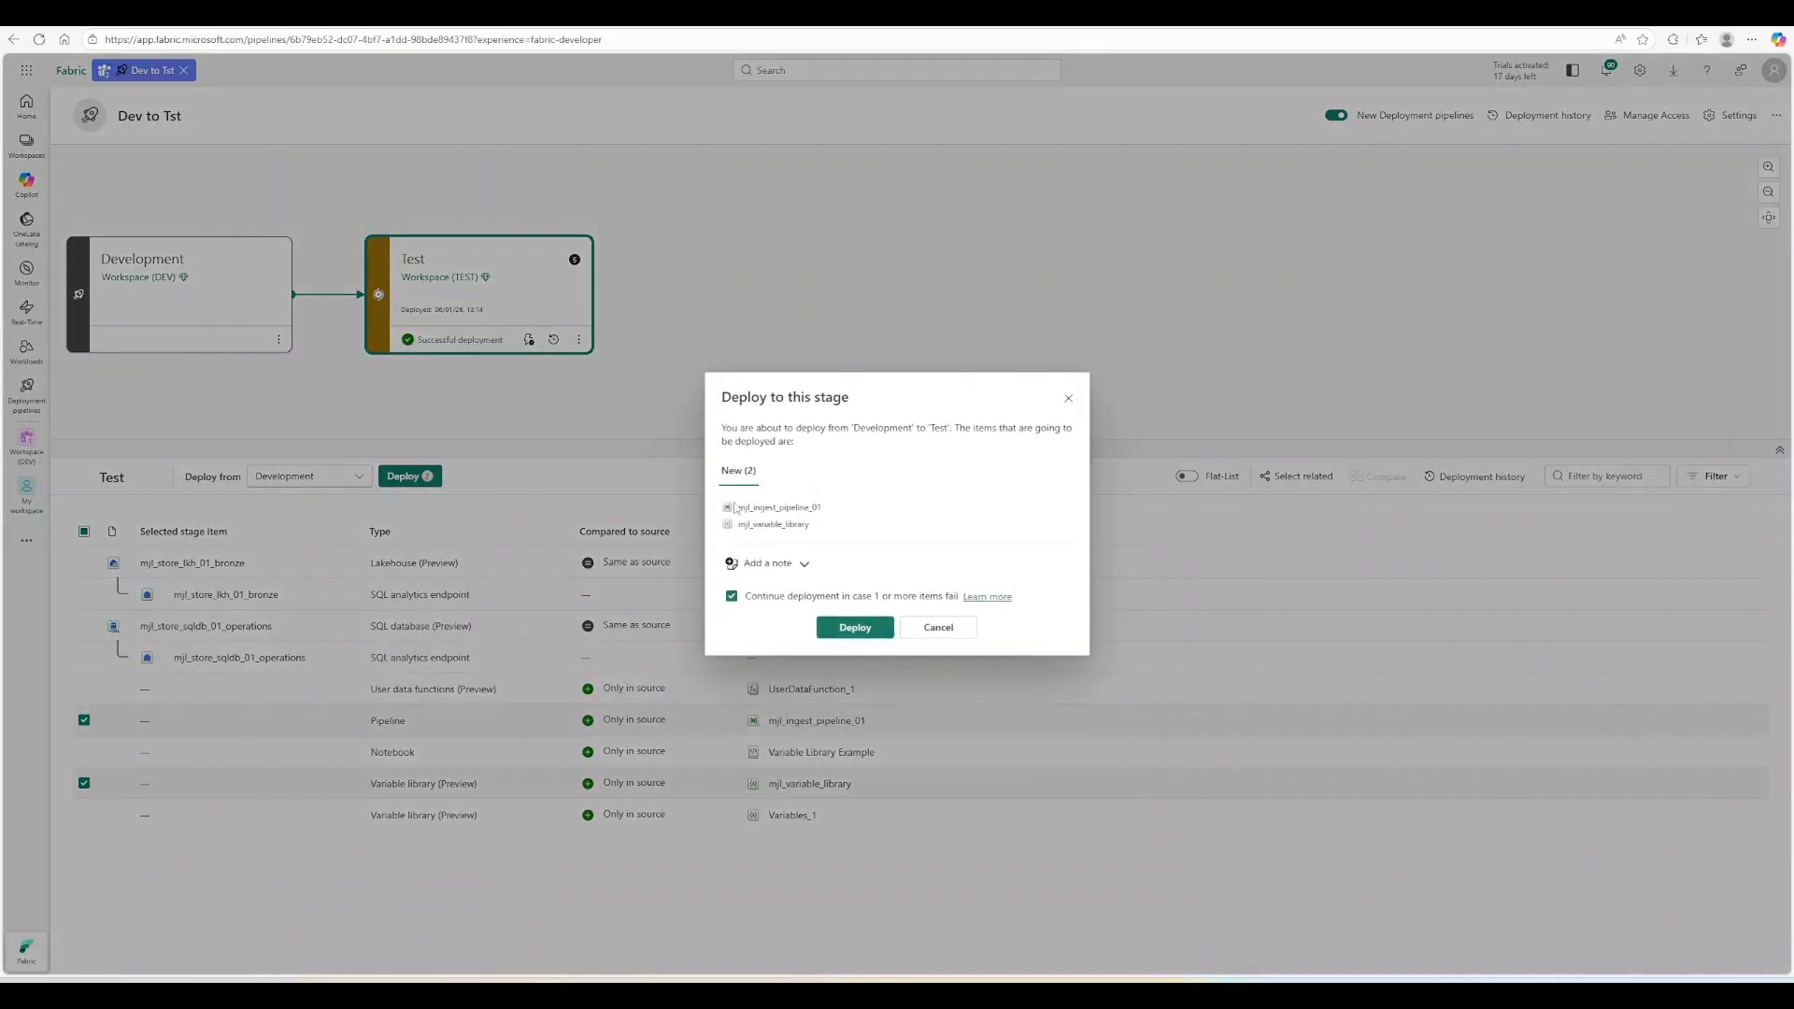
pyautogui.click(846, 626)
# Open the deployed mjl_ingest_pipeline_01 in Workspace (TEST) and examine its copy activity's source settings and the bronze lakehouse.
pyautogui.click(486, 279)
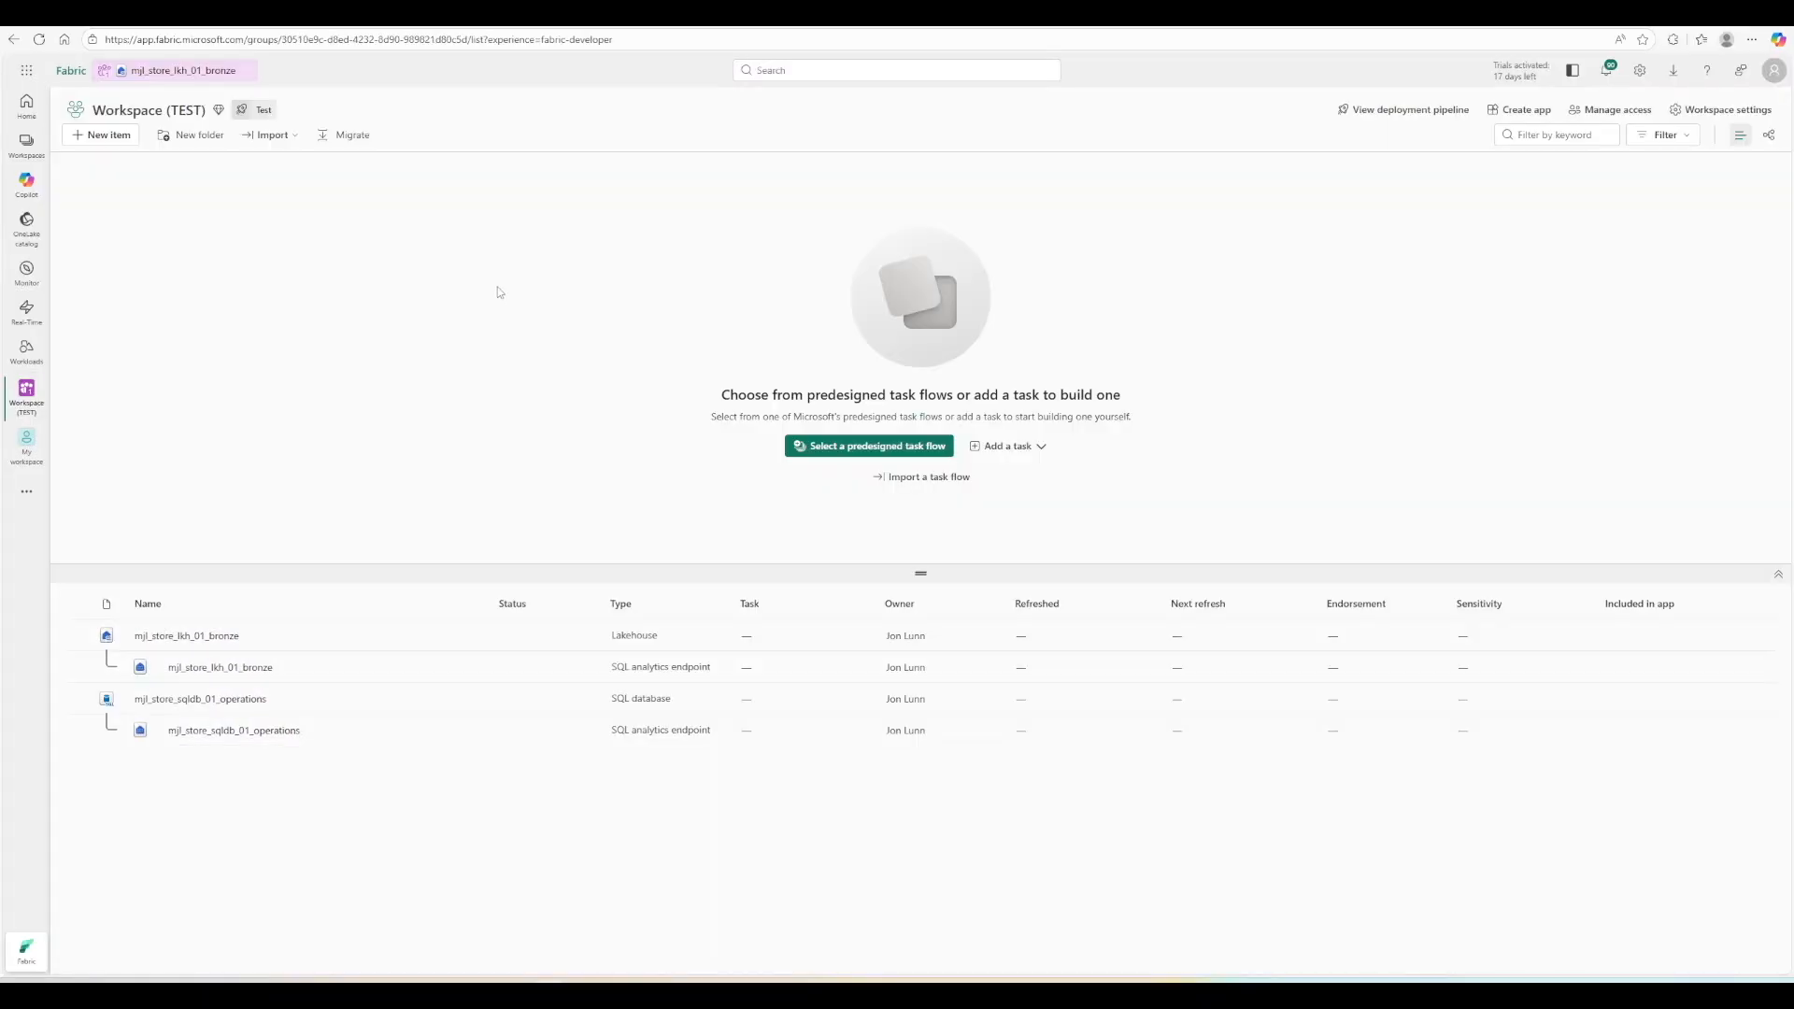
pyautogui.click(41, 41)
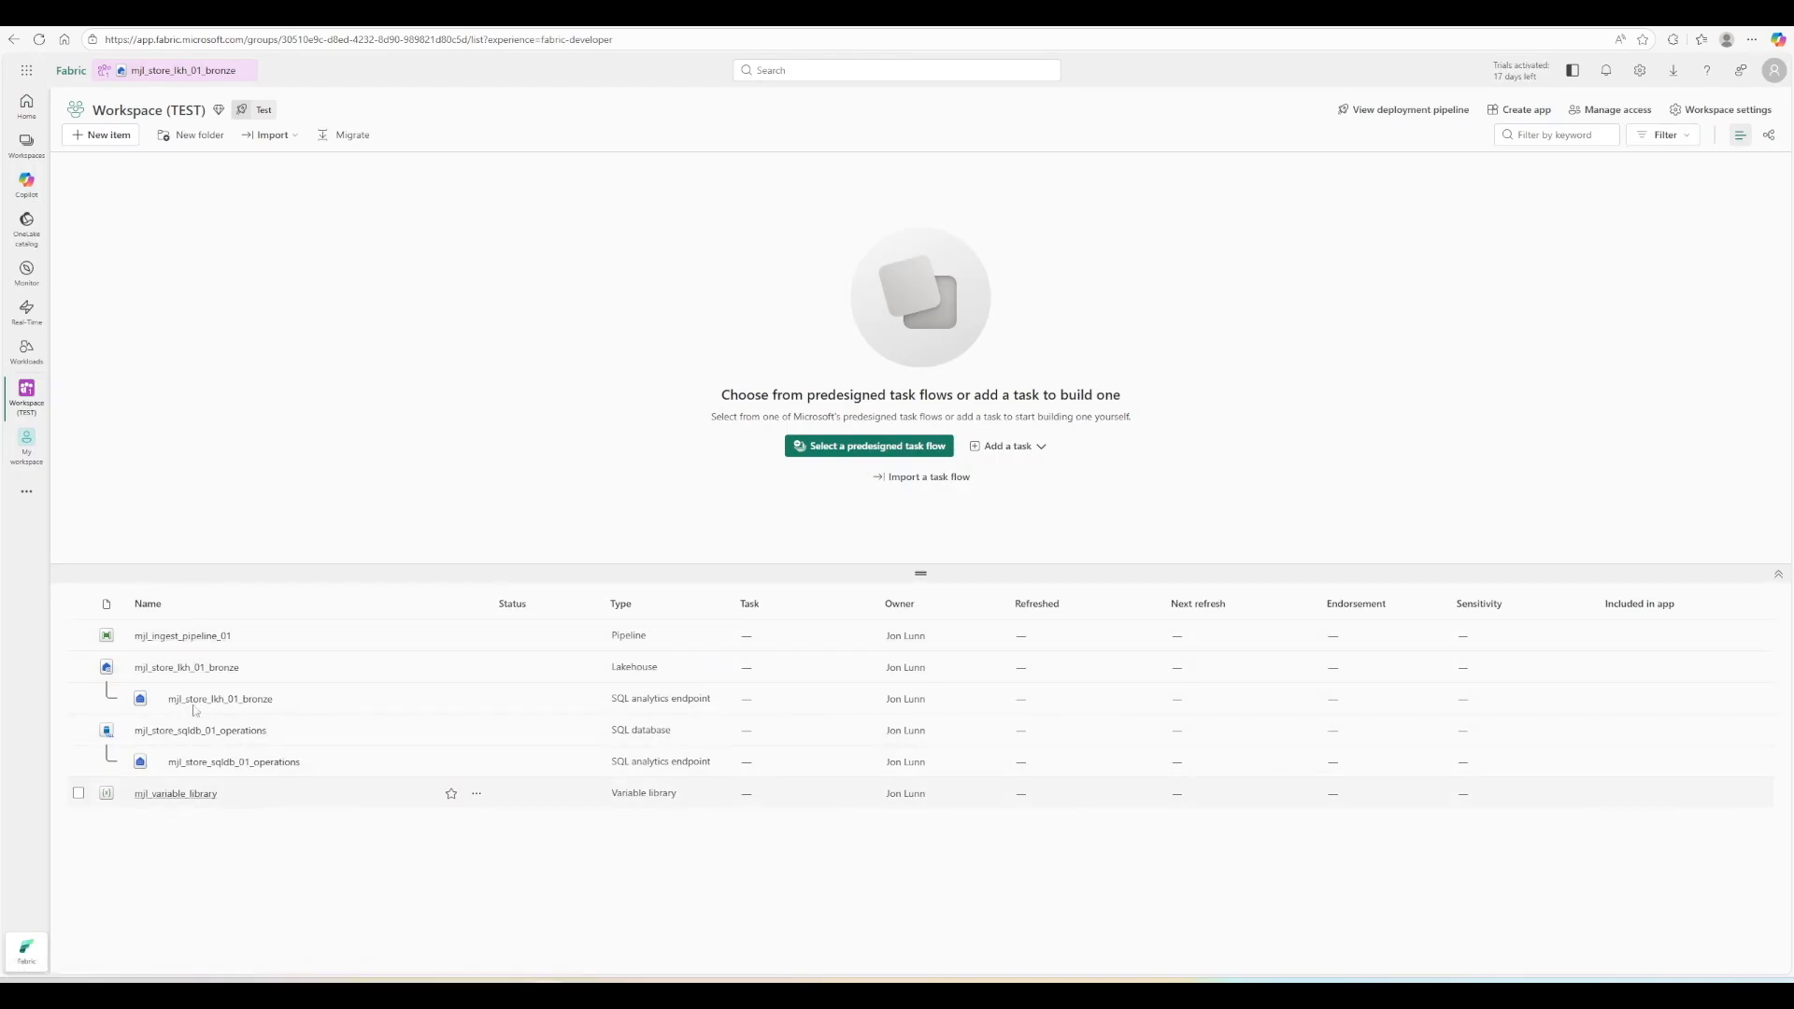
pyautogui.click(191, 636)
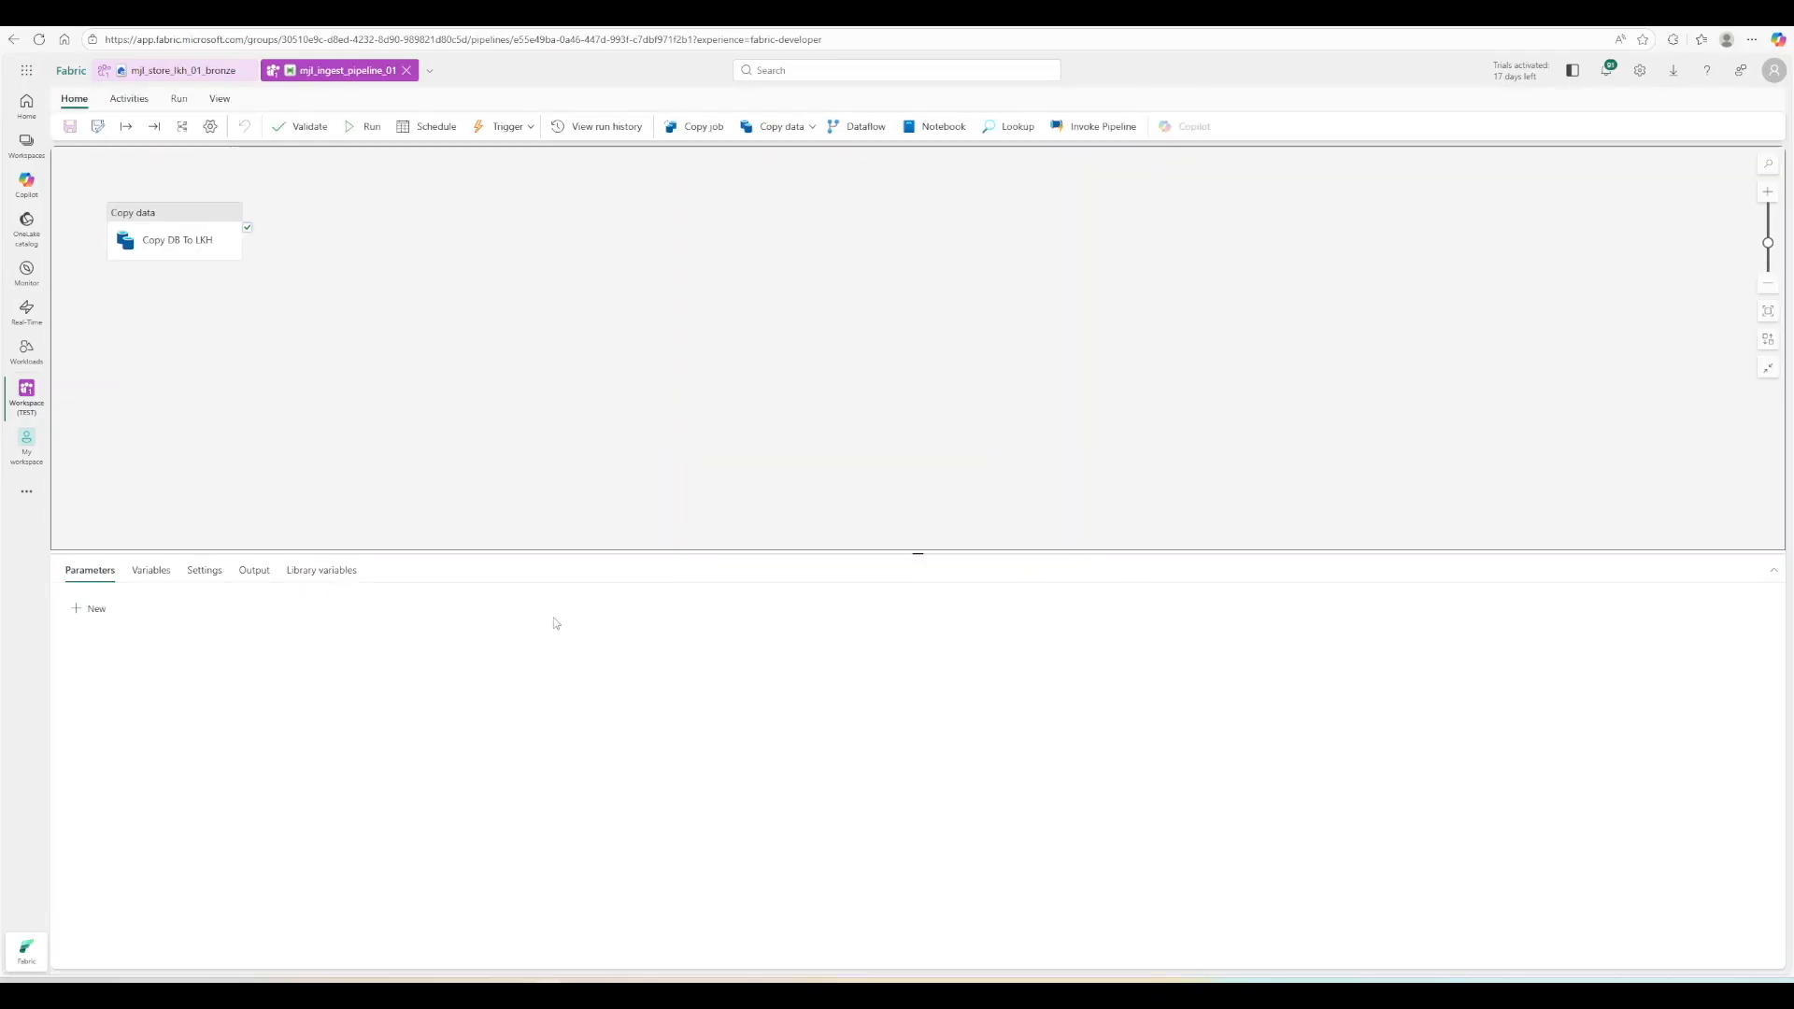
pyautogui.click(177, 236)
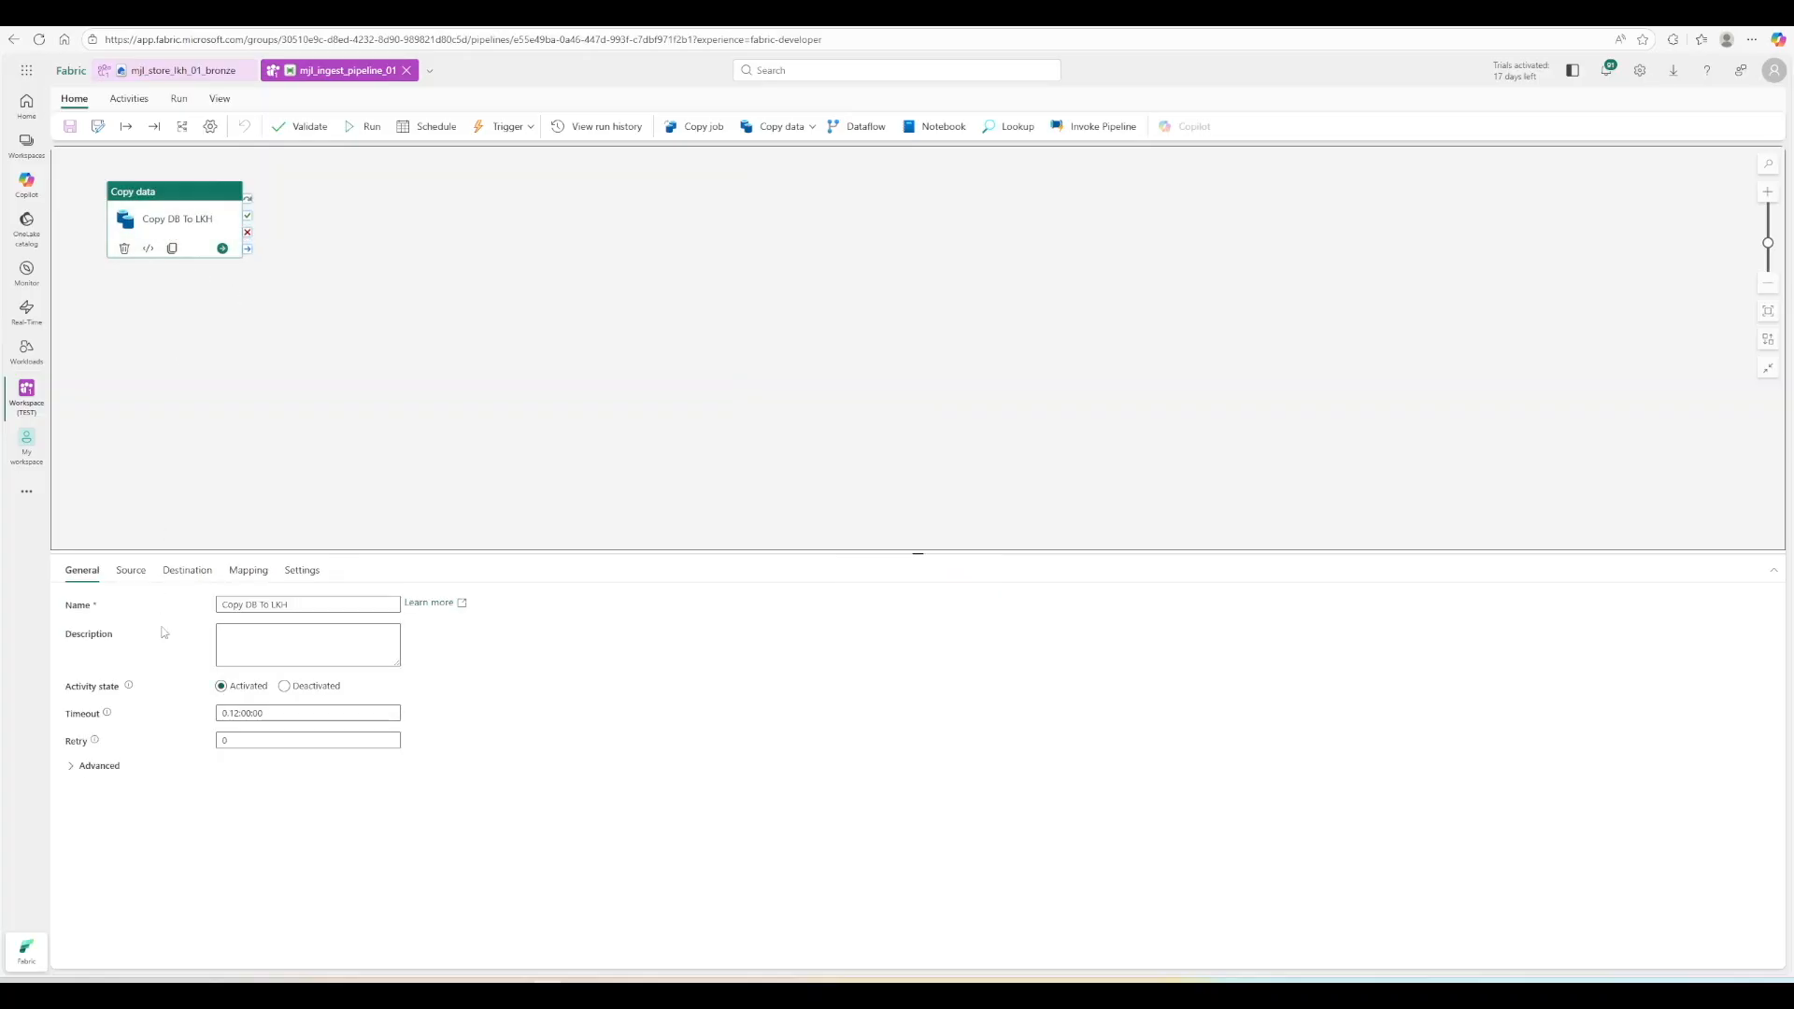
pyautogui.click(131, 571)
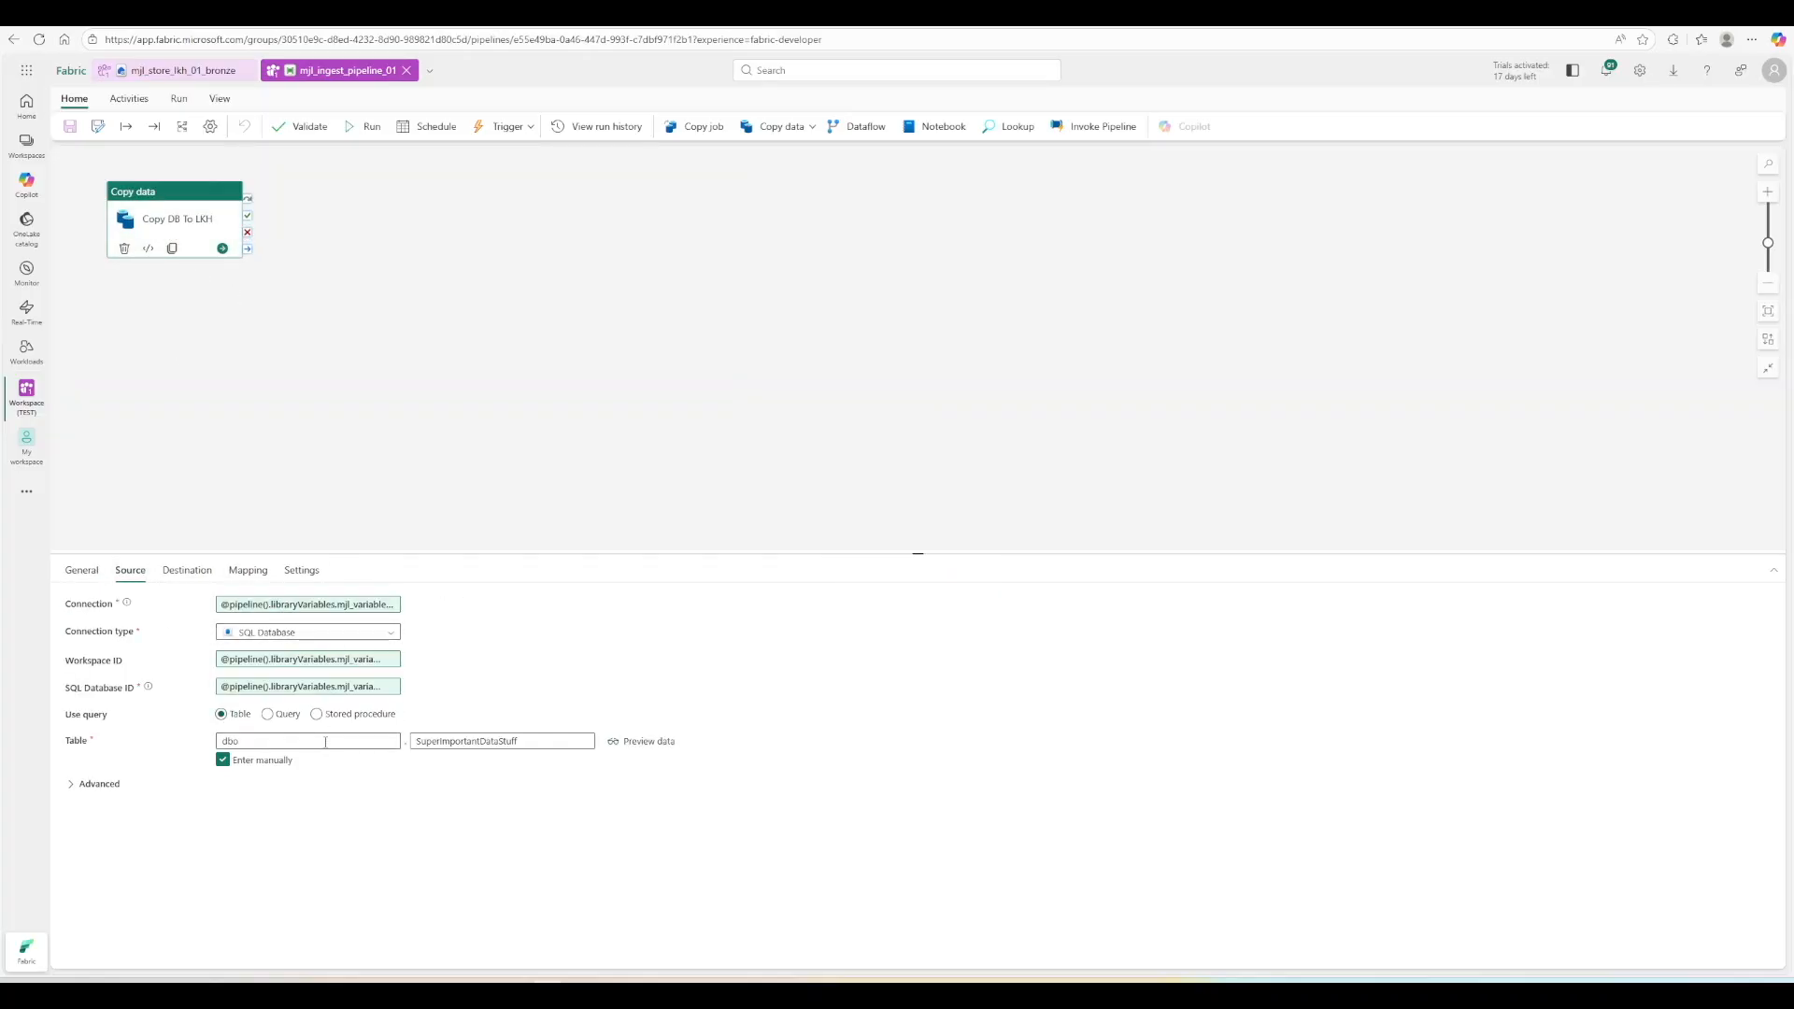
pyautogui.click(184, 73)
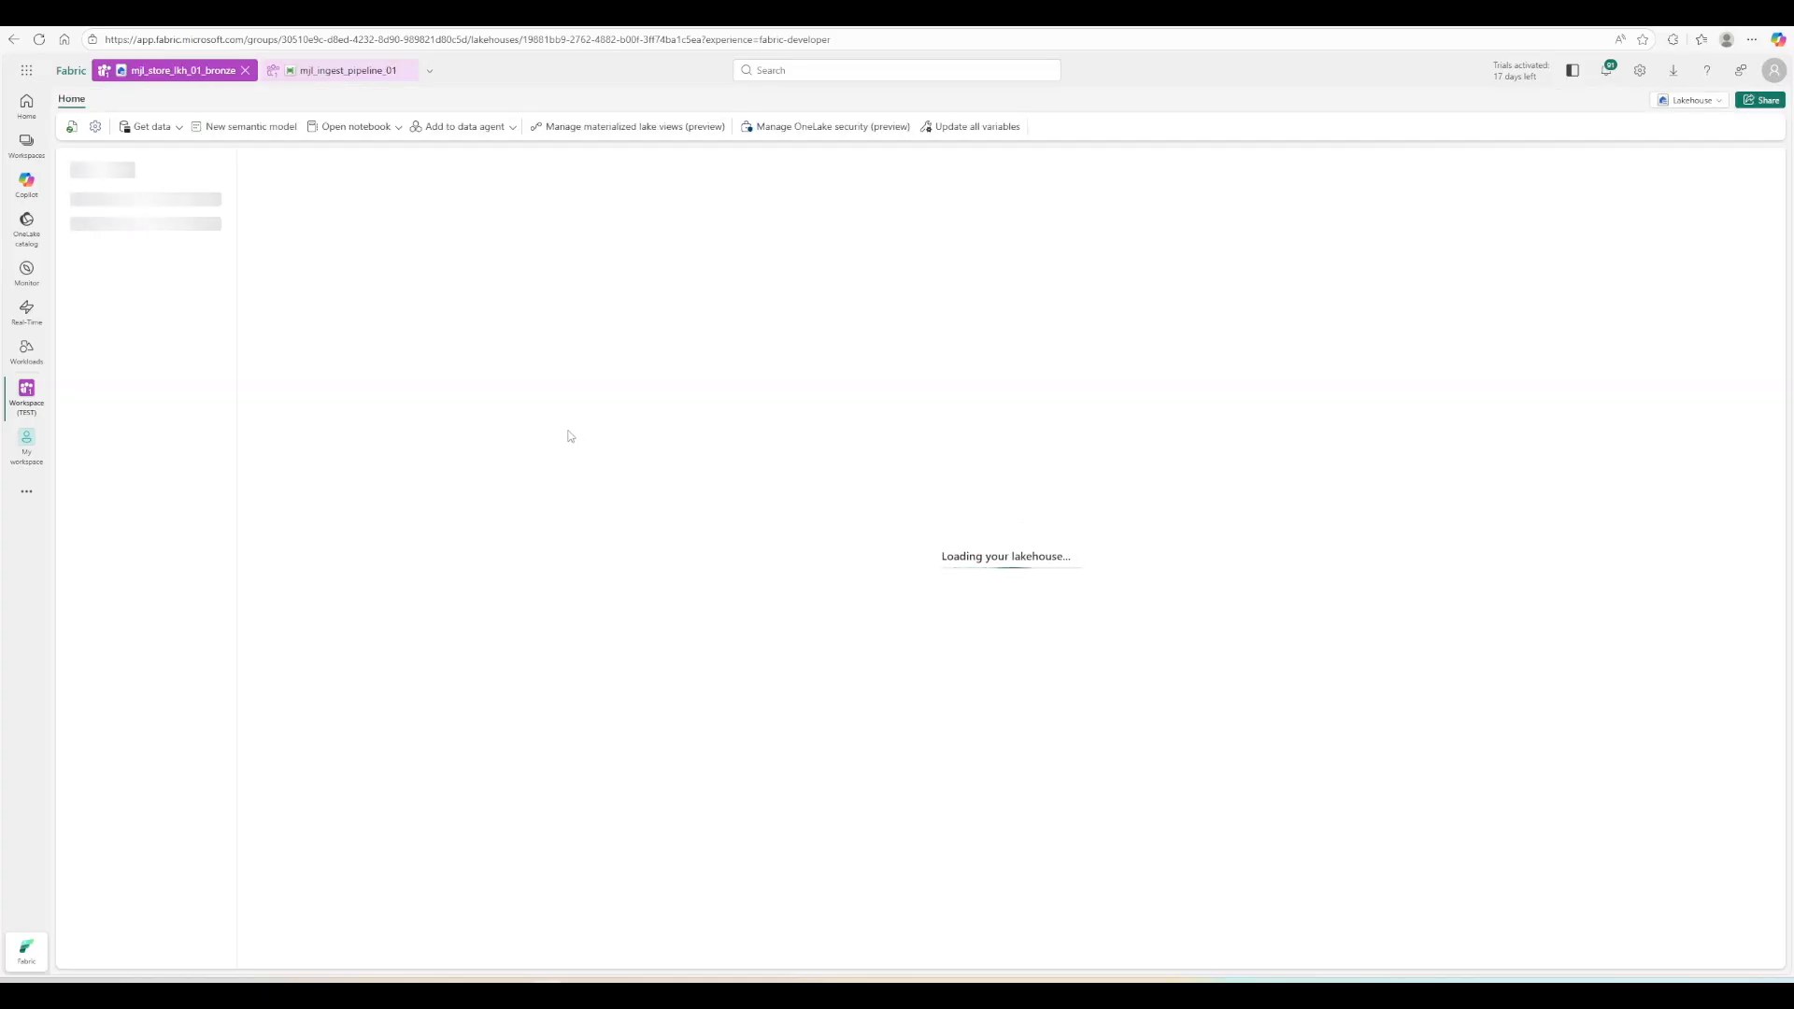
pyautogui.click(350, 75)
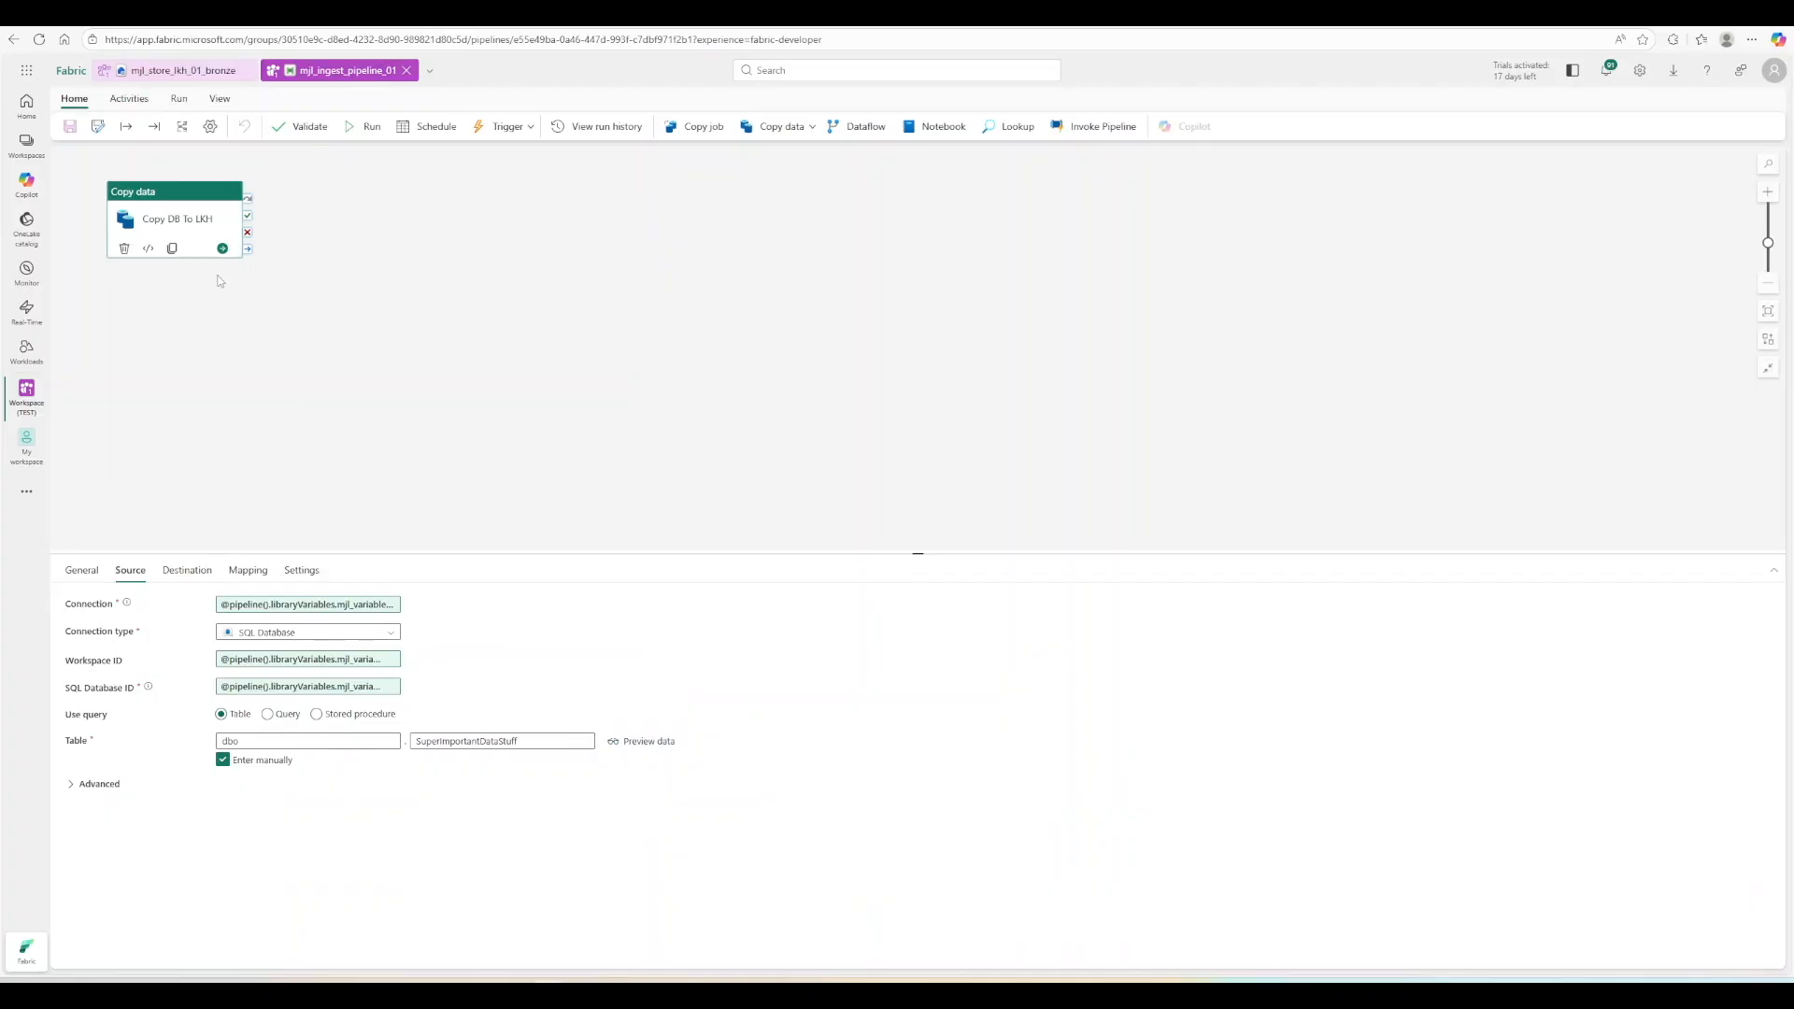
# Set the Test value set as active in the TEST workspace's mjl_variable_library and check the workspace_id value.
pyautogui.click(28, 392)
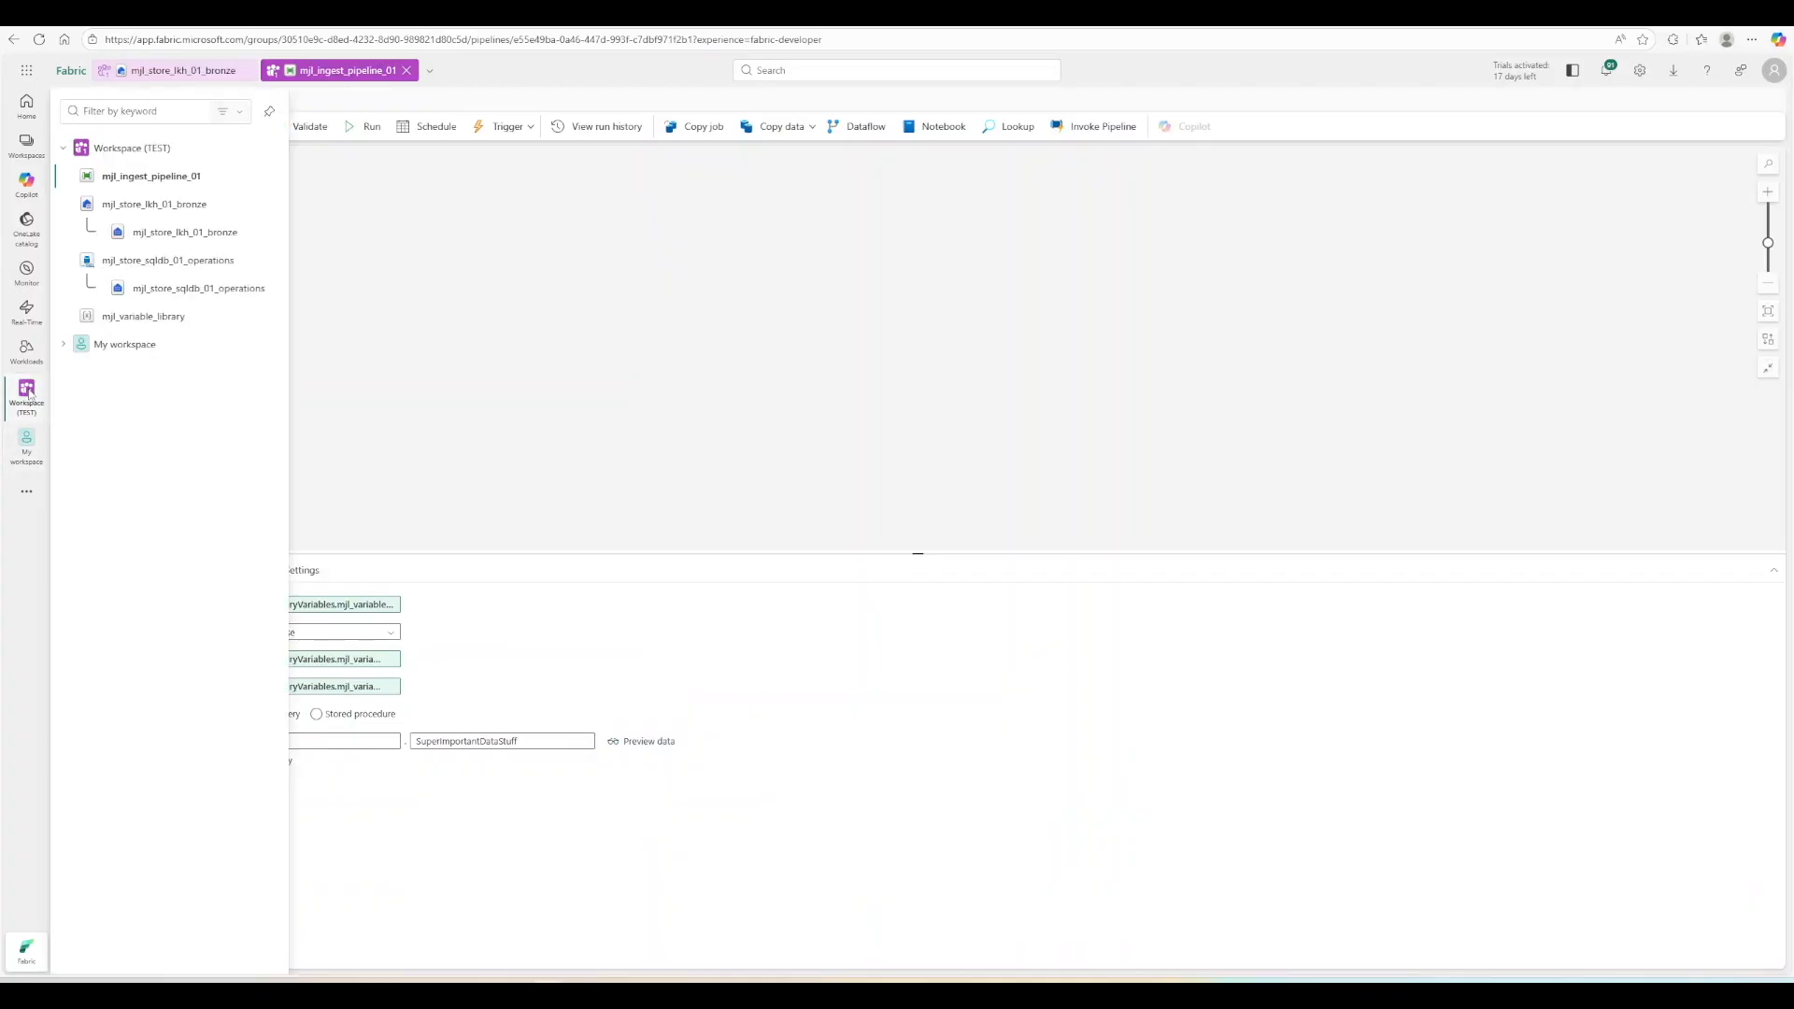
pyautogui.click(144, 316)
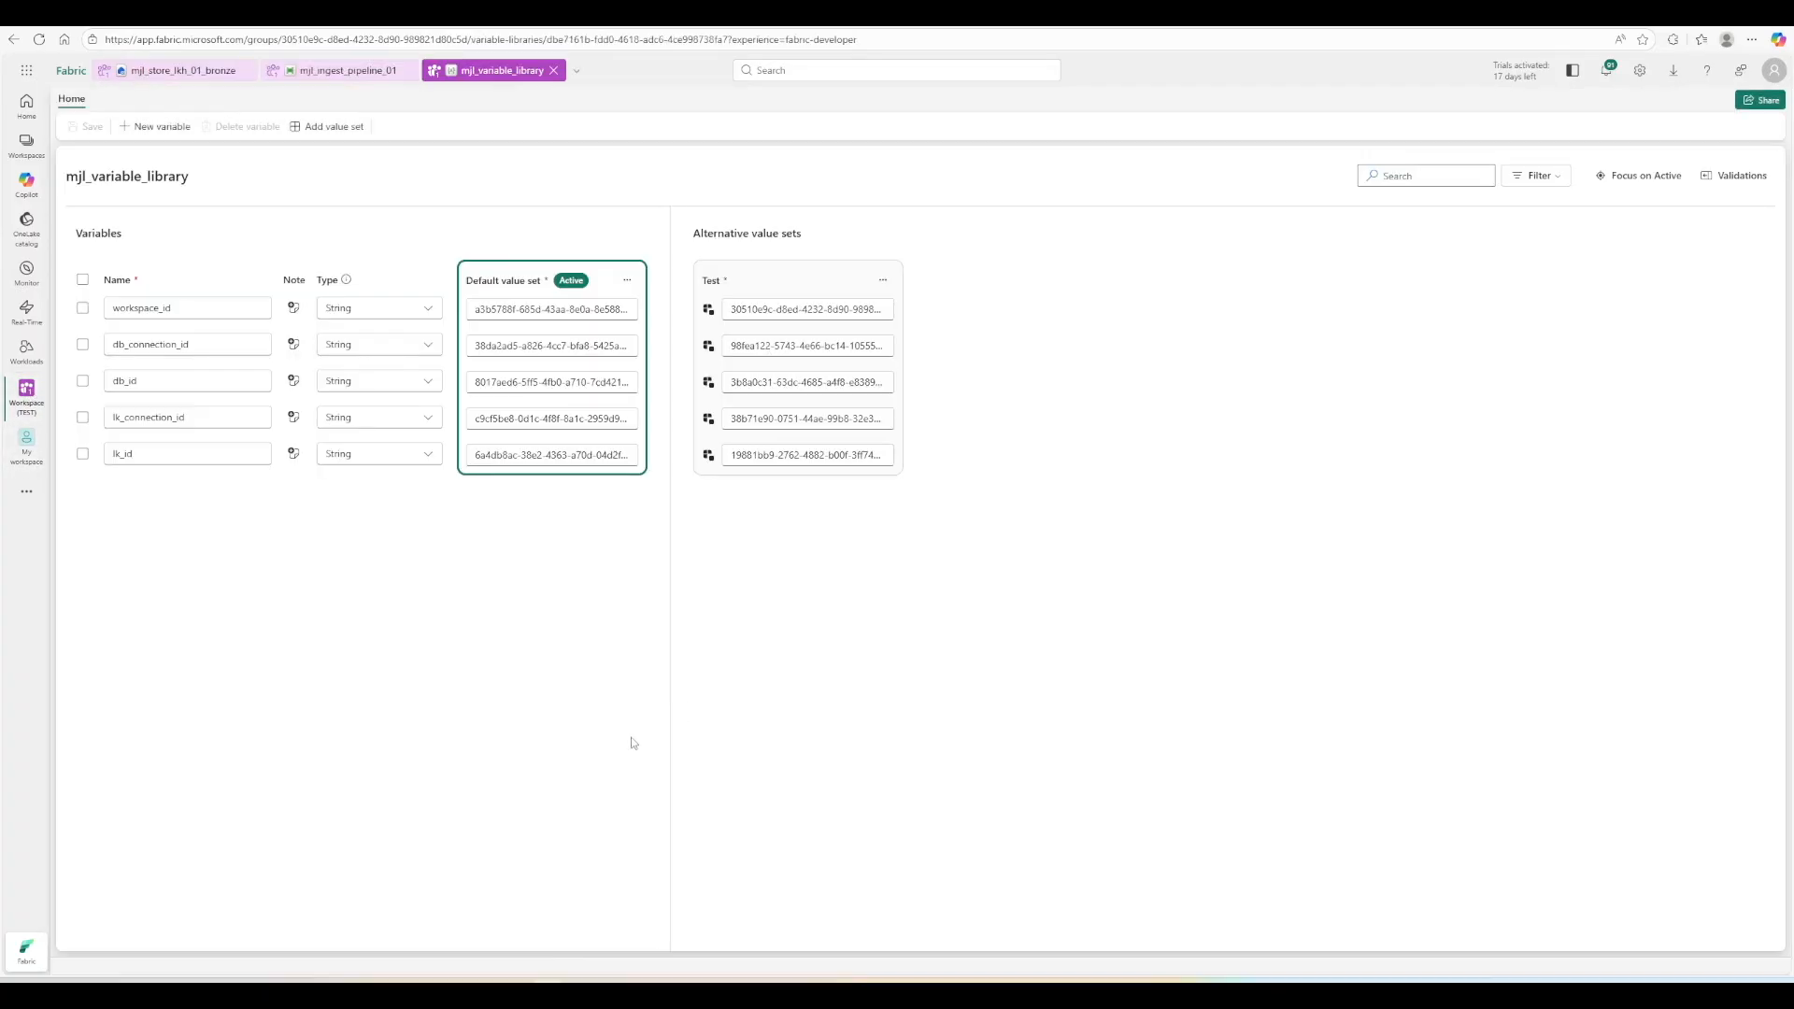
pyautogui.click(881, 280)
pyautogui.click(920, 305)
pyautogui.click(1002, 567)
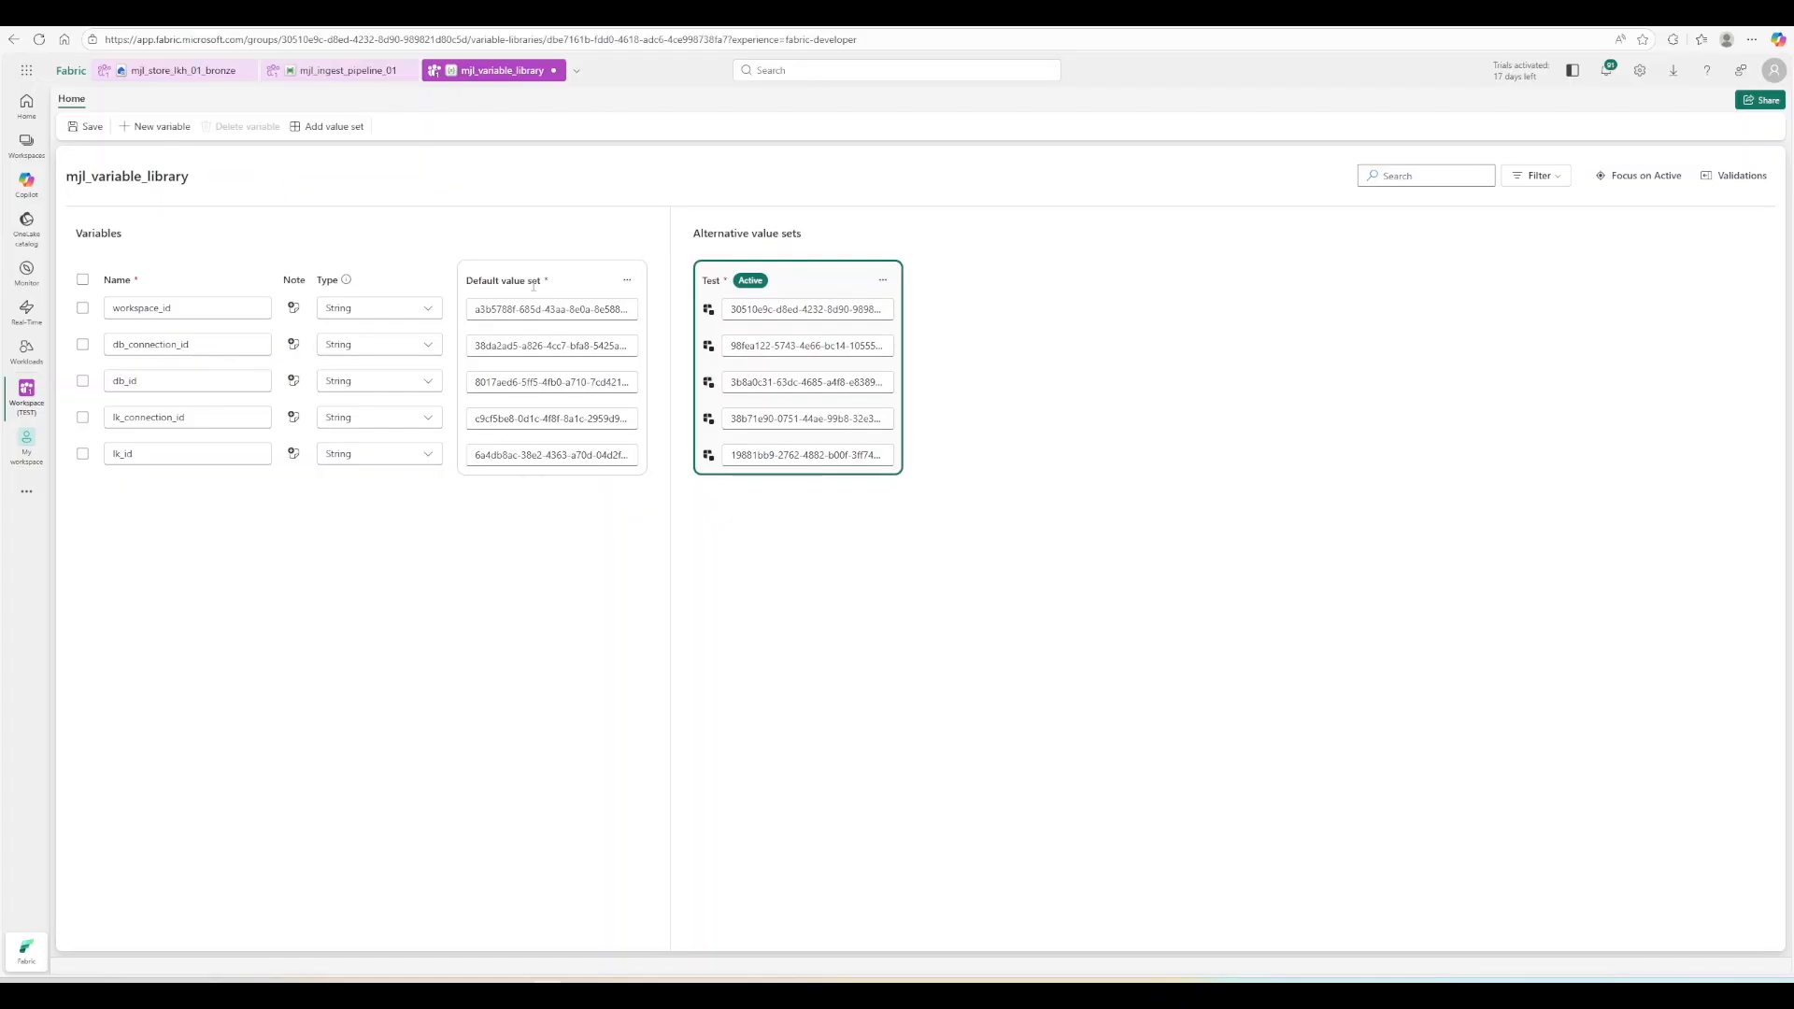
pyautogui.click(544, 313)
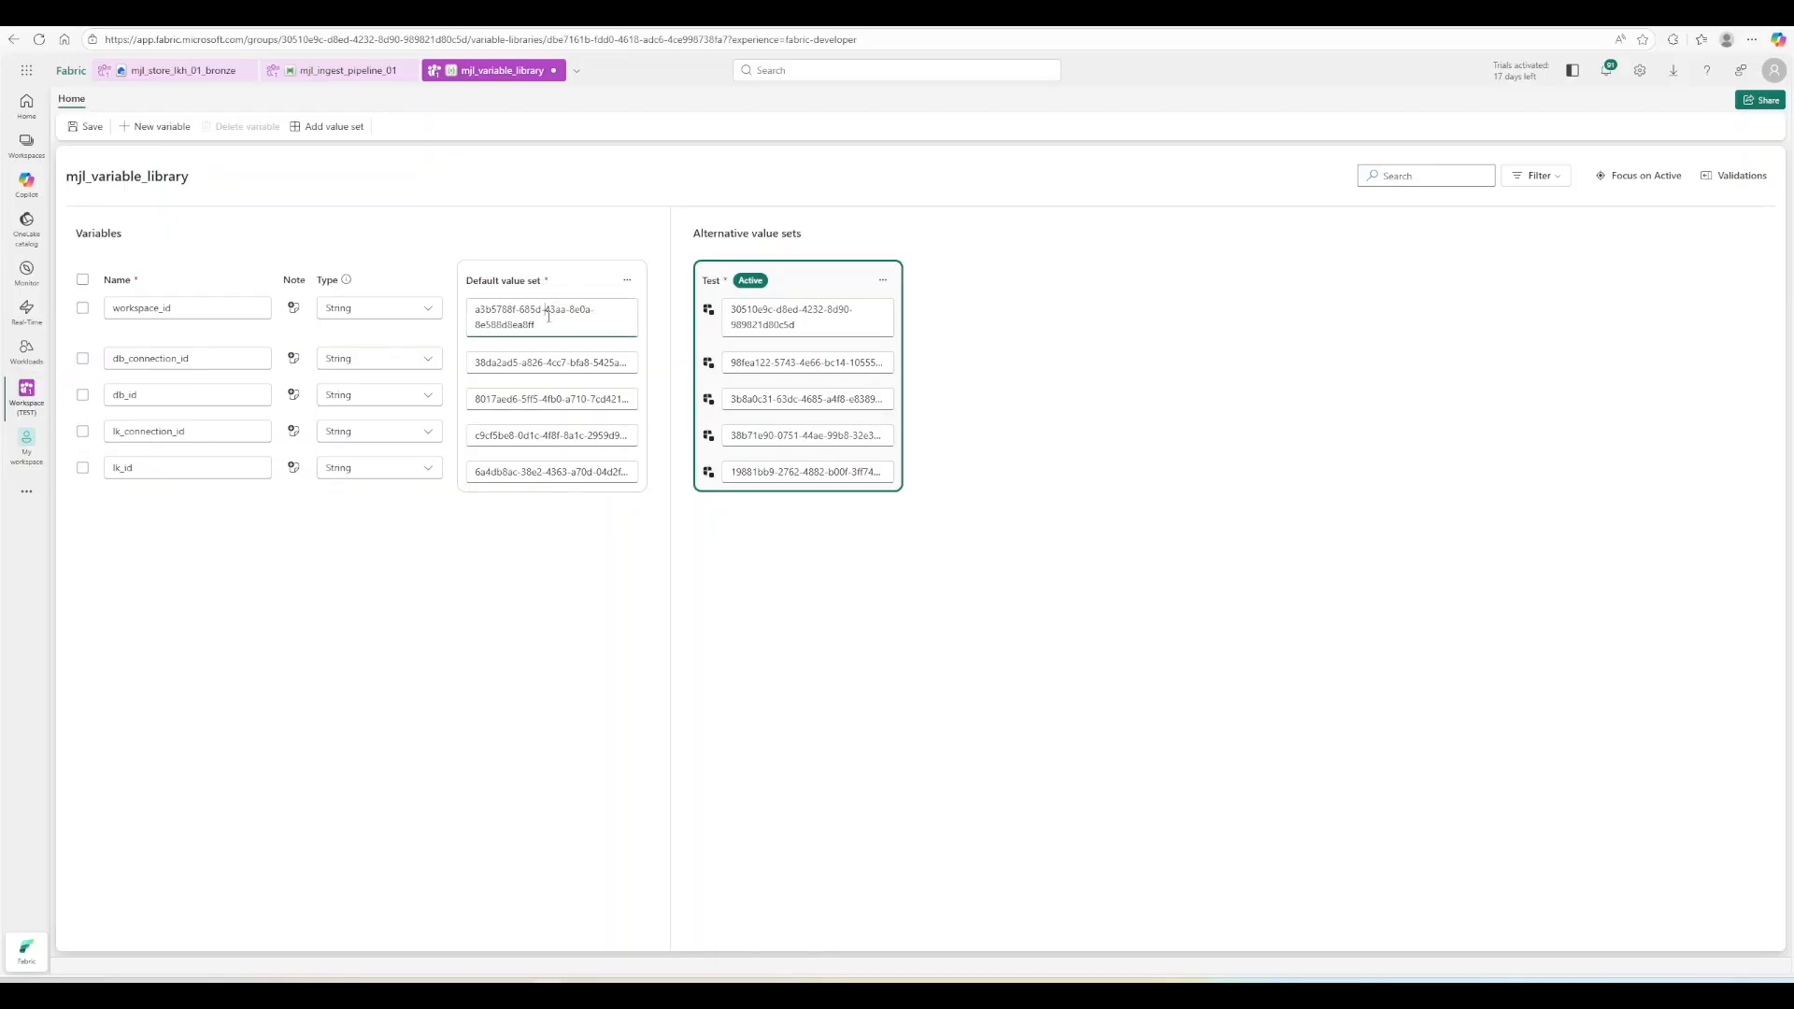
pyautogui.click(565, 311)
pyautogui.click(1068, 392)
# Run mjl_ingest_pipeline_01 in the TEST workspace.
pyautogui.click(348, 70)
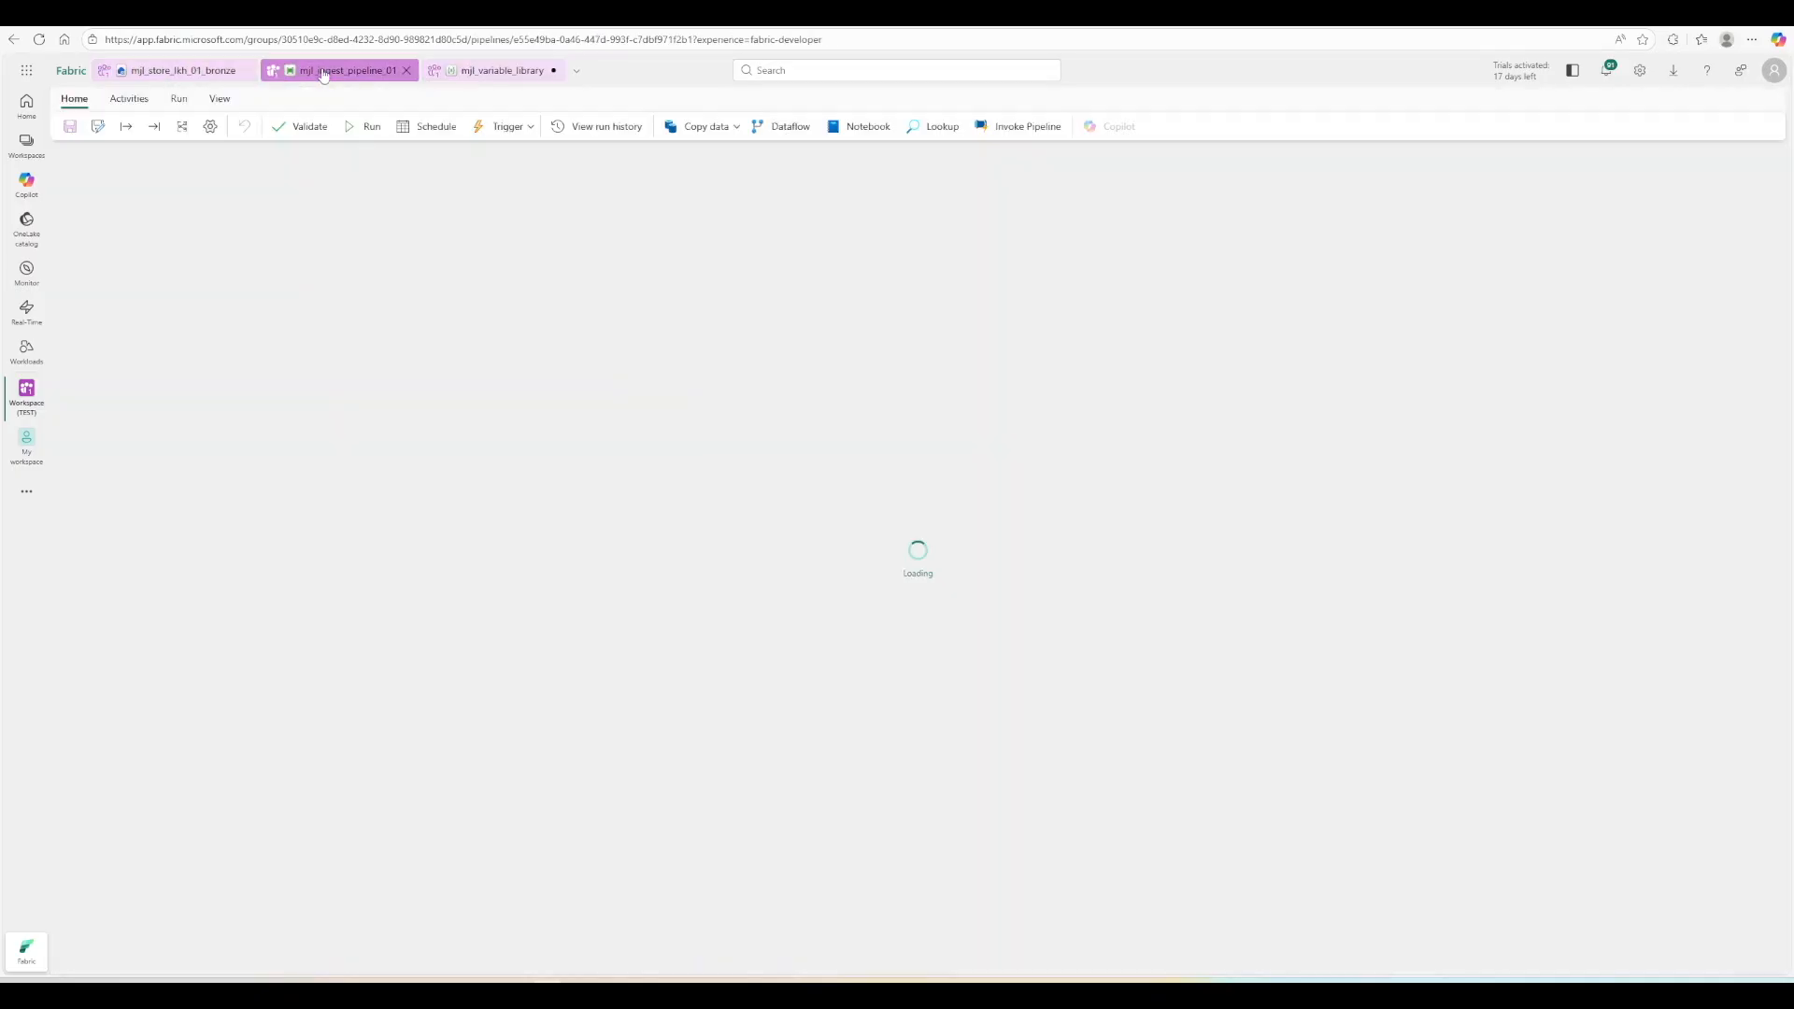
pyautogui.click(372, 127)
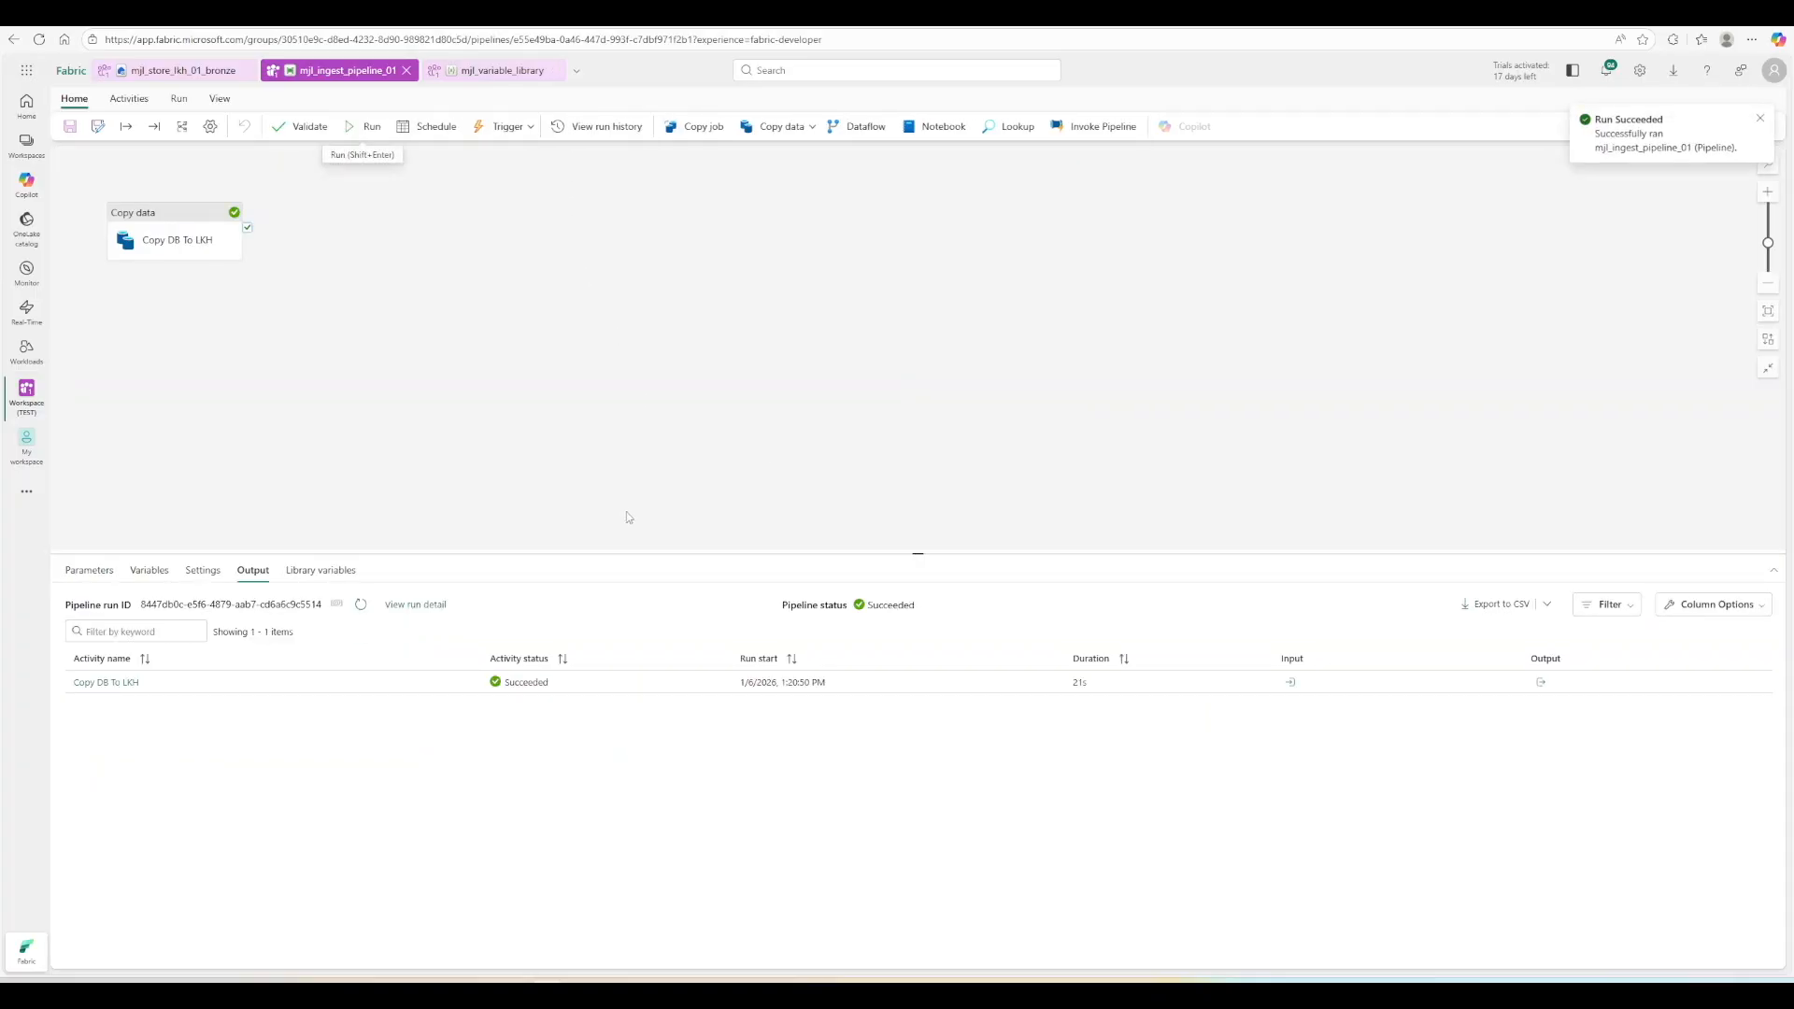
# Compare the default and Test values of db_connection_id in mjl_variable_library and view the Test value set's options.
pyautogui.click(493, 72)
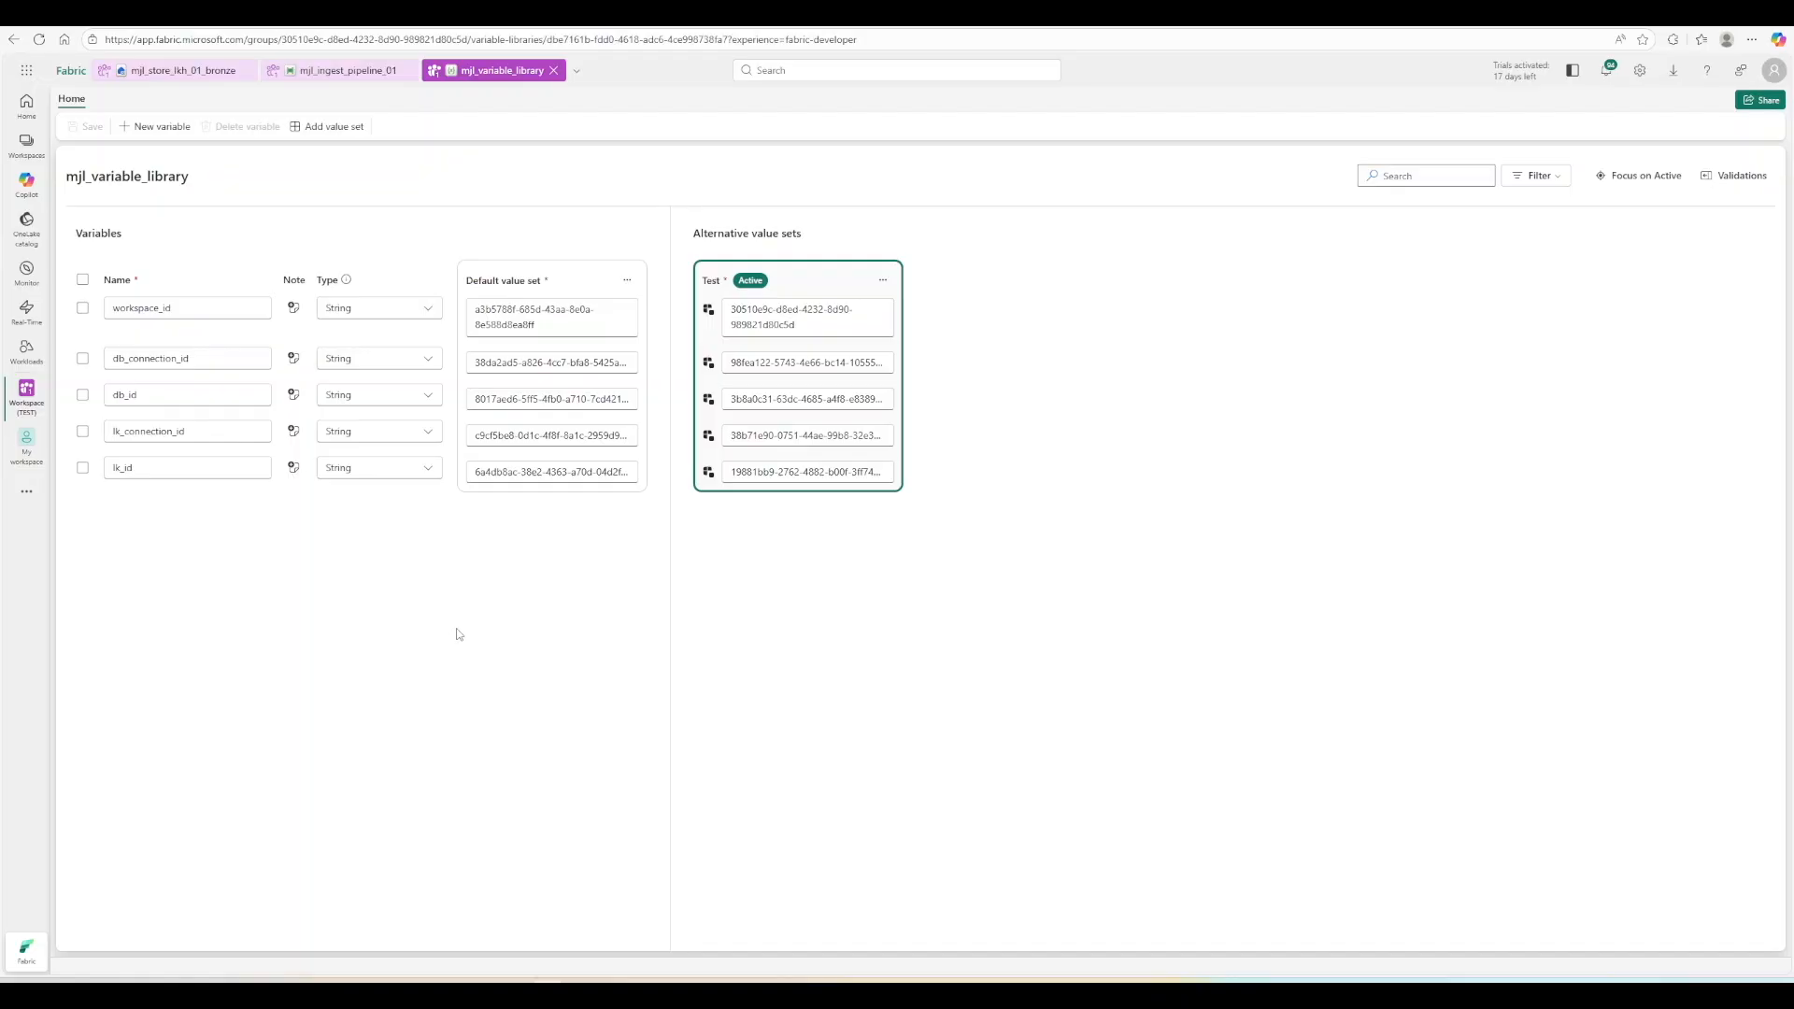
pyautogui.click(532, 367)
pyautogui.click(831, 363)
pyautogui.click(1118, 405)
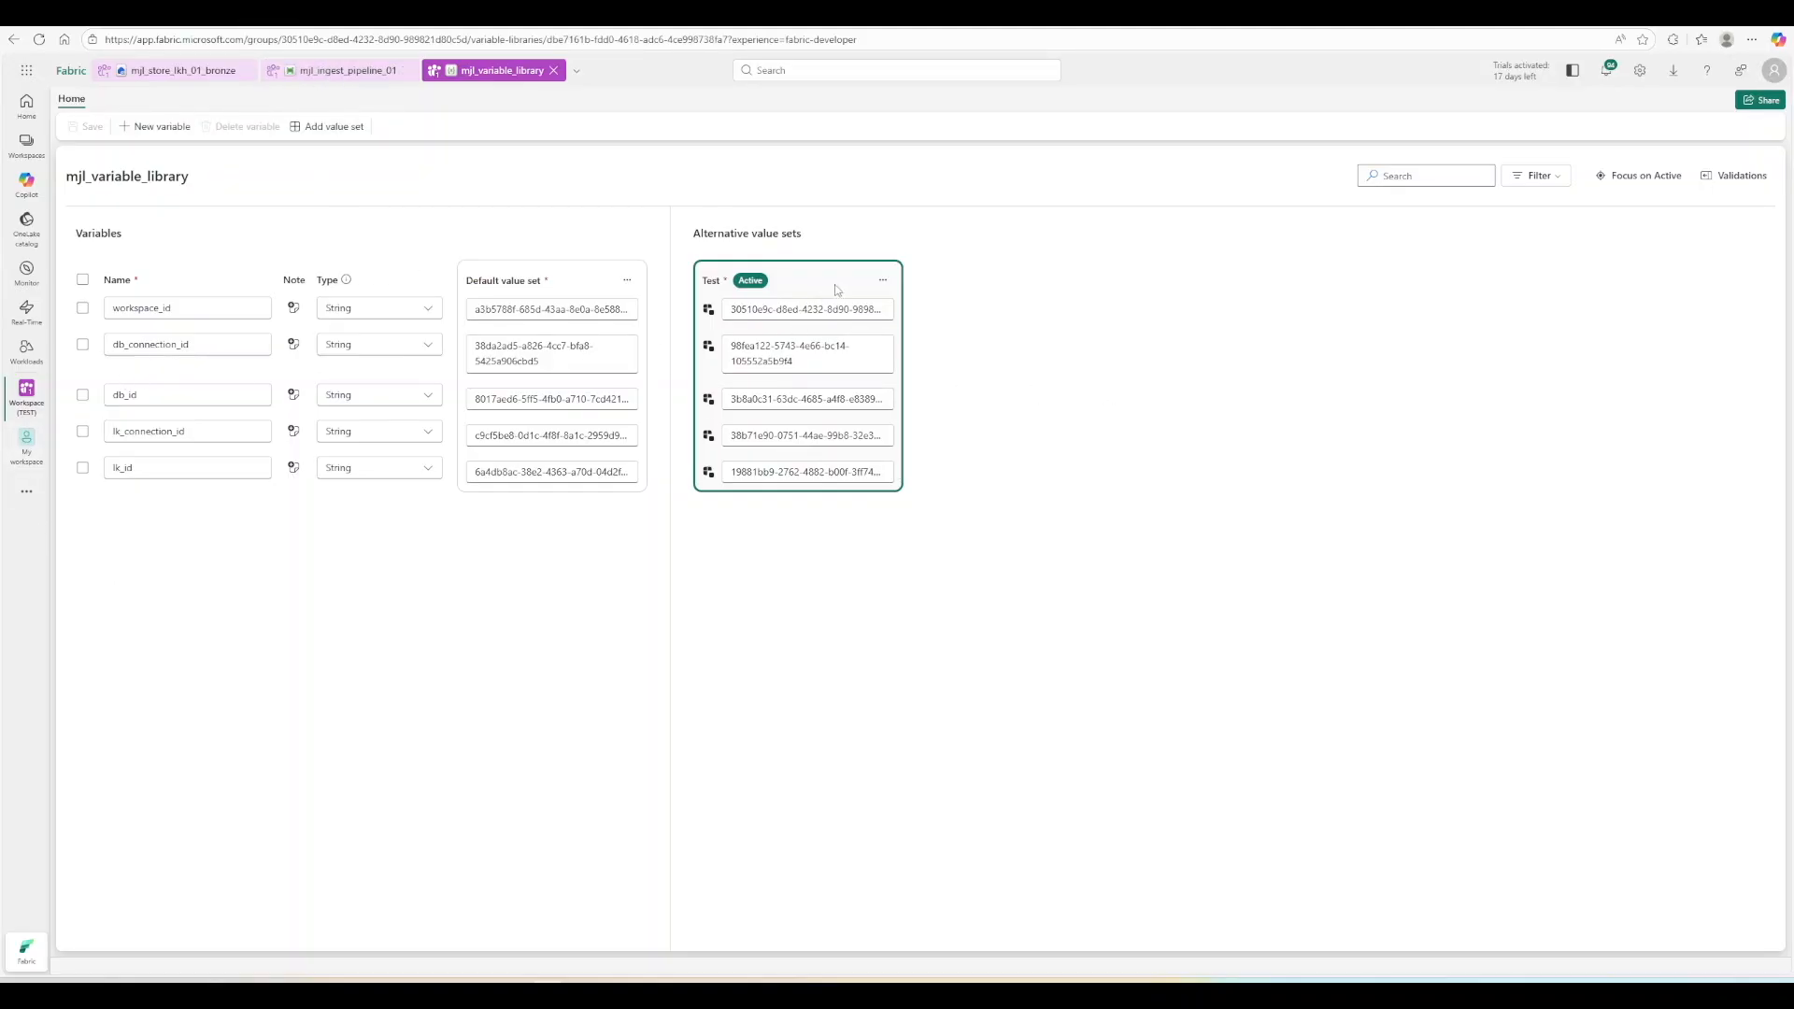
pyautogui.click(883, 281)
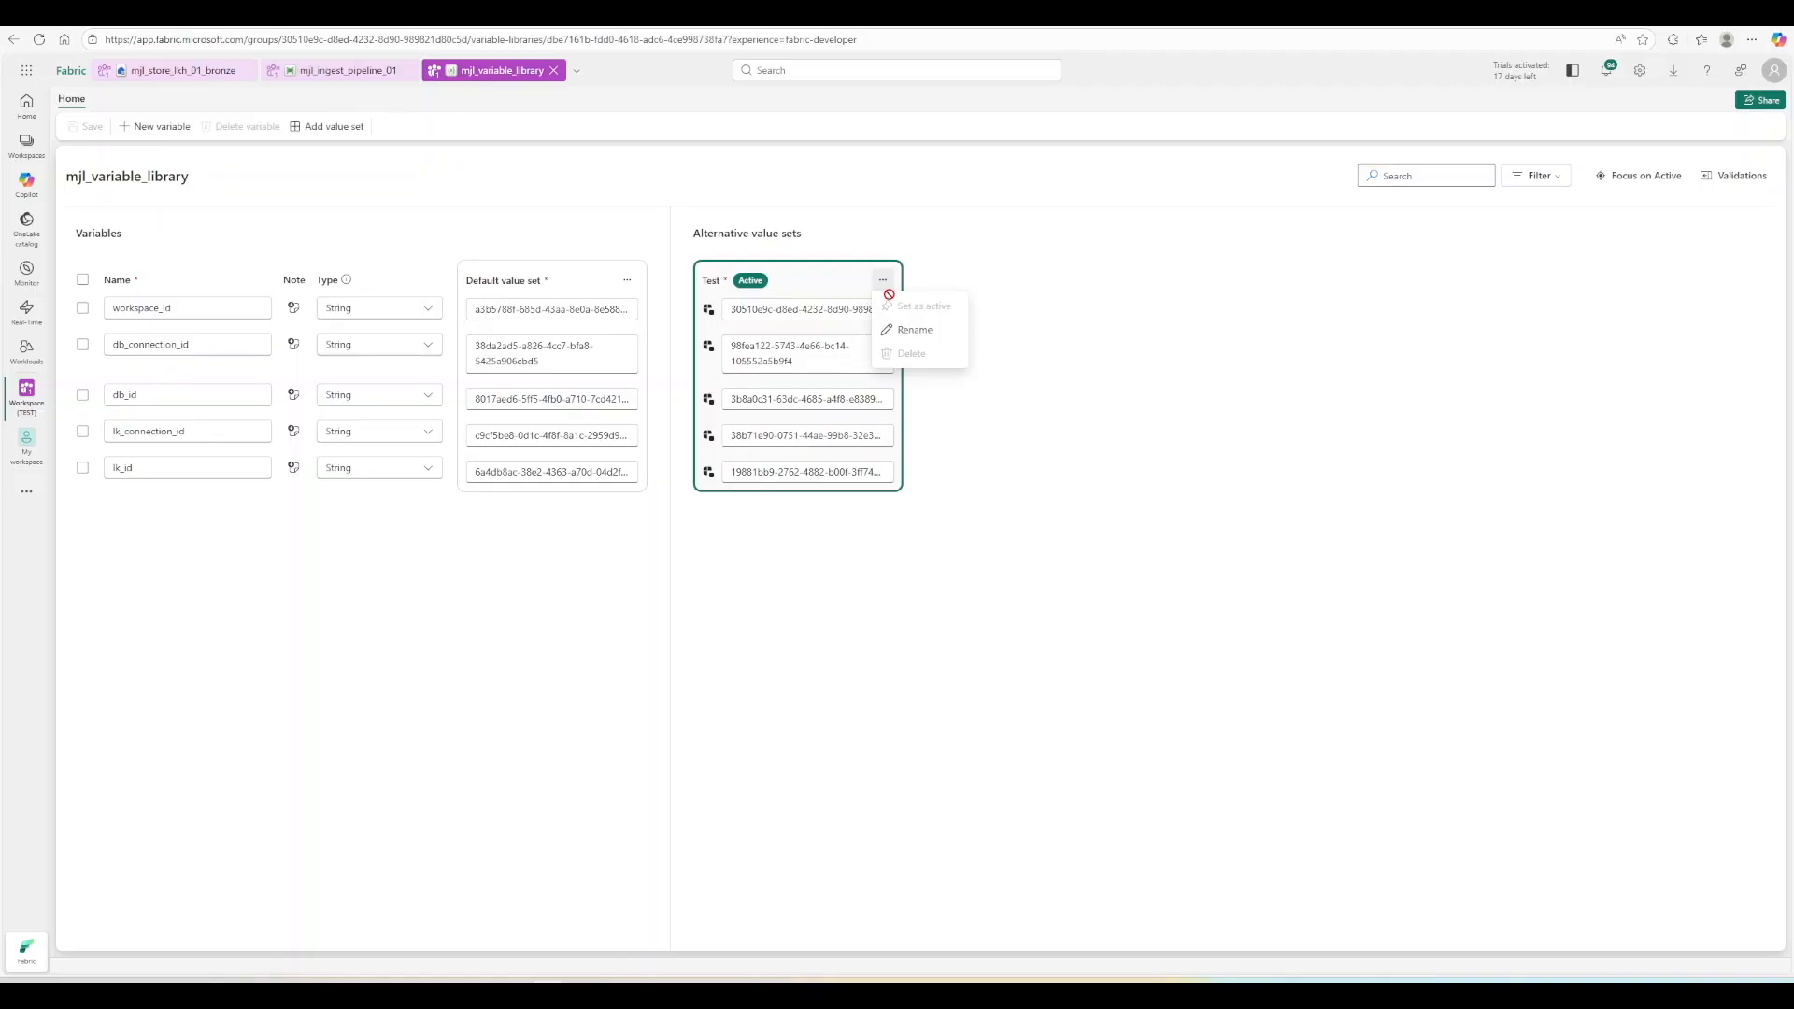
# View the default value set's options in the TEST workspace's mjl_variable_library and return to mjl_ingest_pipeline_01.
pyautogui.click(627, 280)
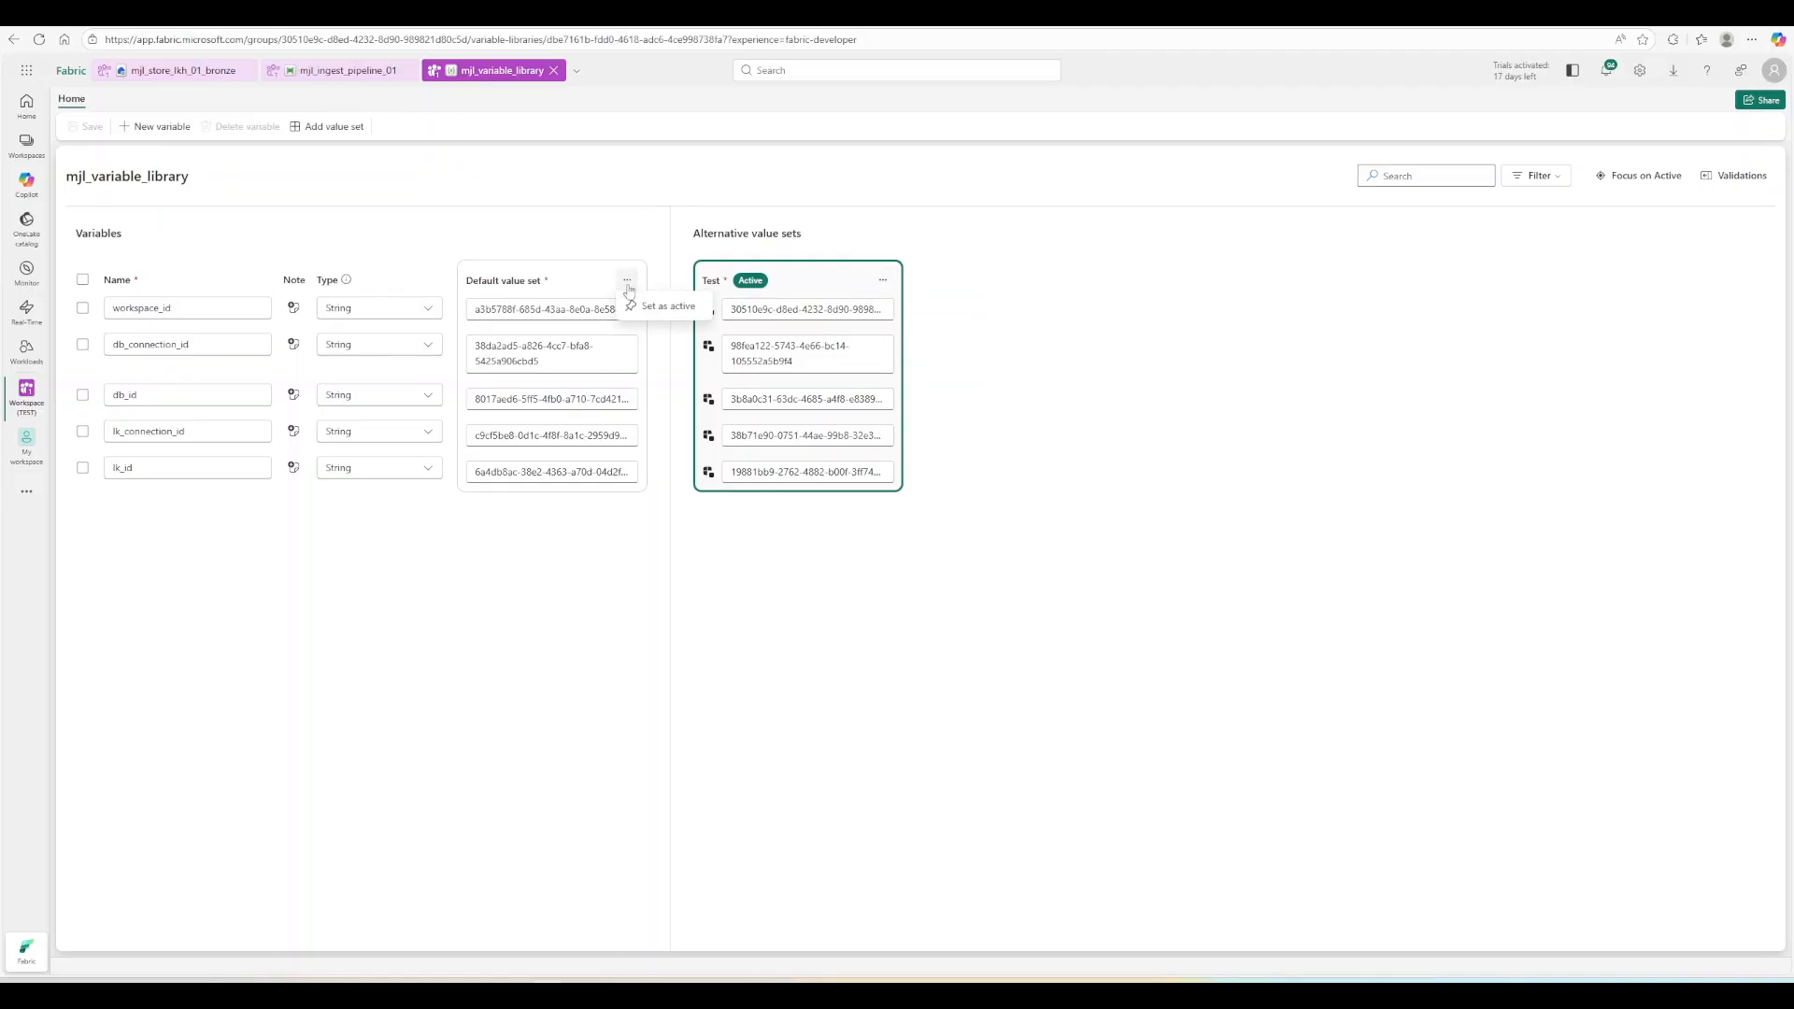
pyautogui.click(349, 75)
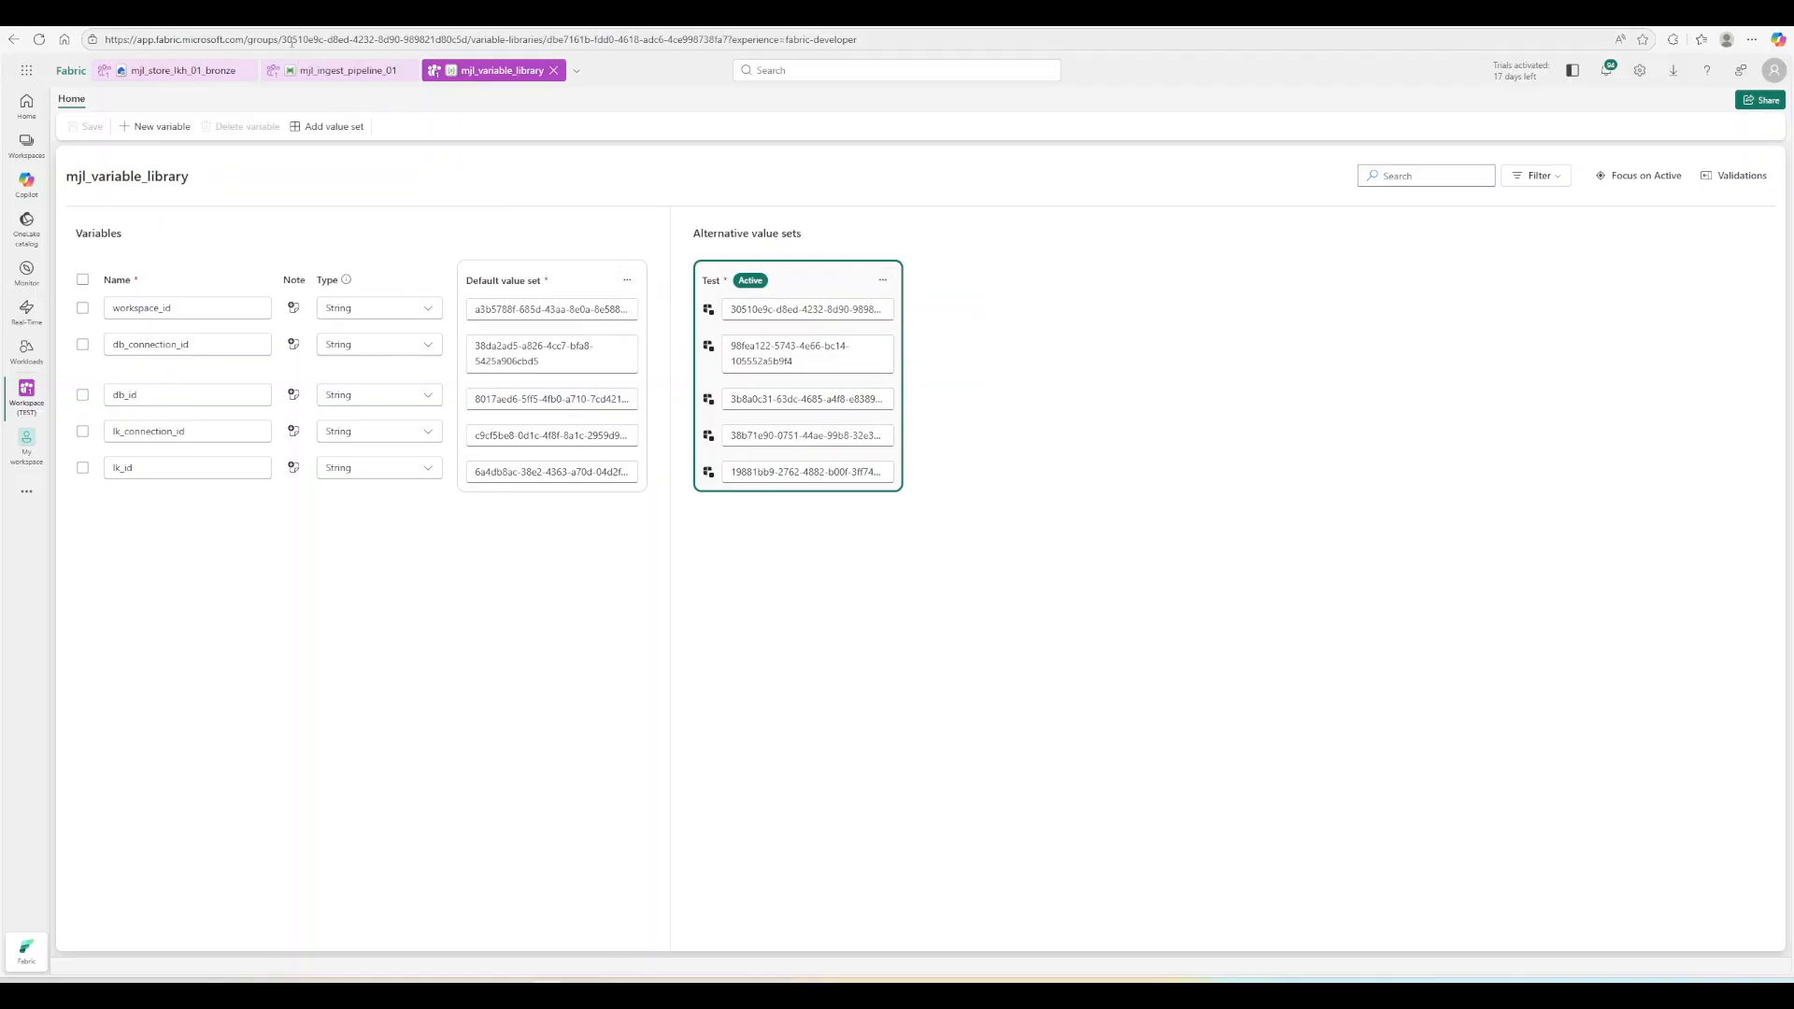
pyautogui.click(348, 73)
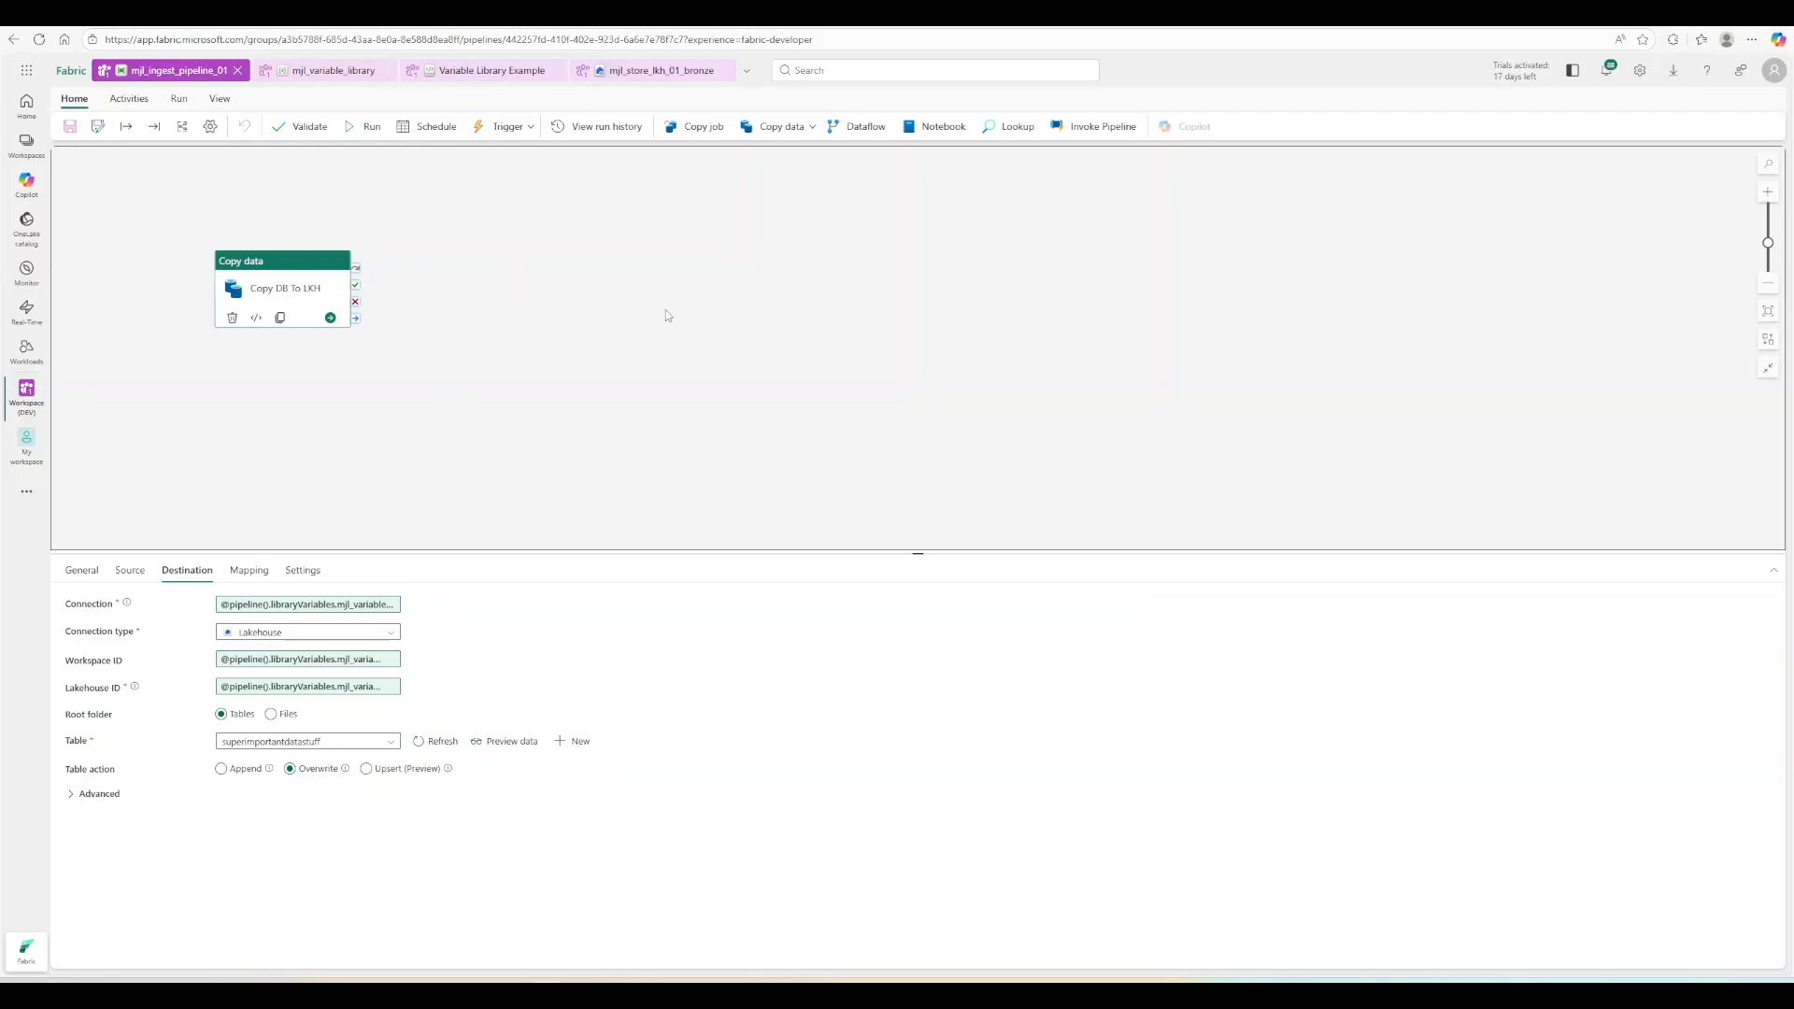
# Open the Variable Library Example notebook in Workspace (DEV), examine the getLibrary call for mjl_variable_library and run that cell.
pyautogui.click(491, 71)
pyautogui.click(917, 198)
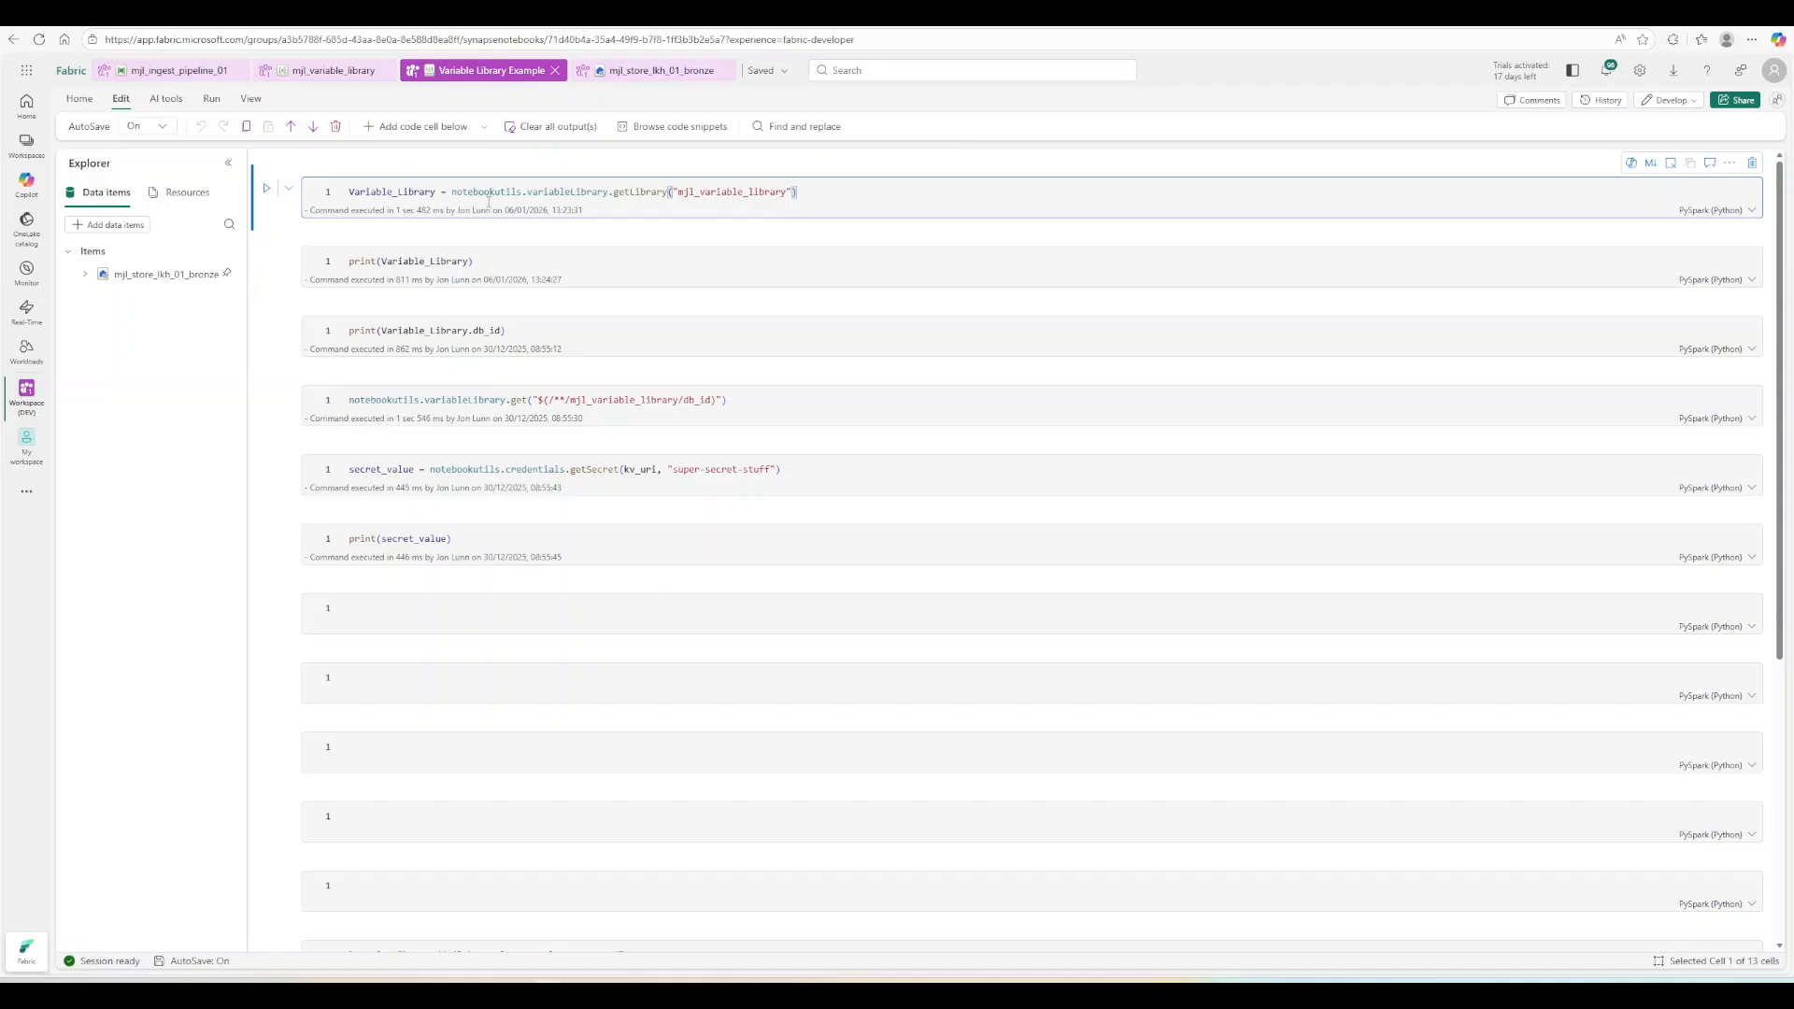
pyautogui.doubleClick(484, 192)
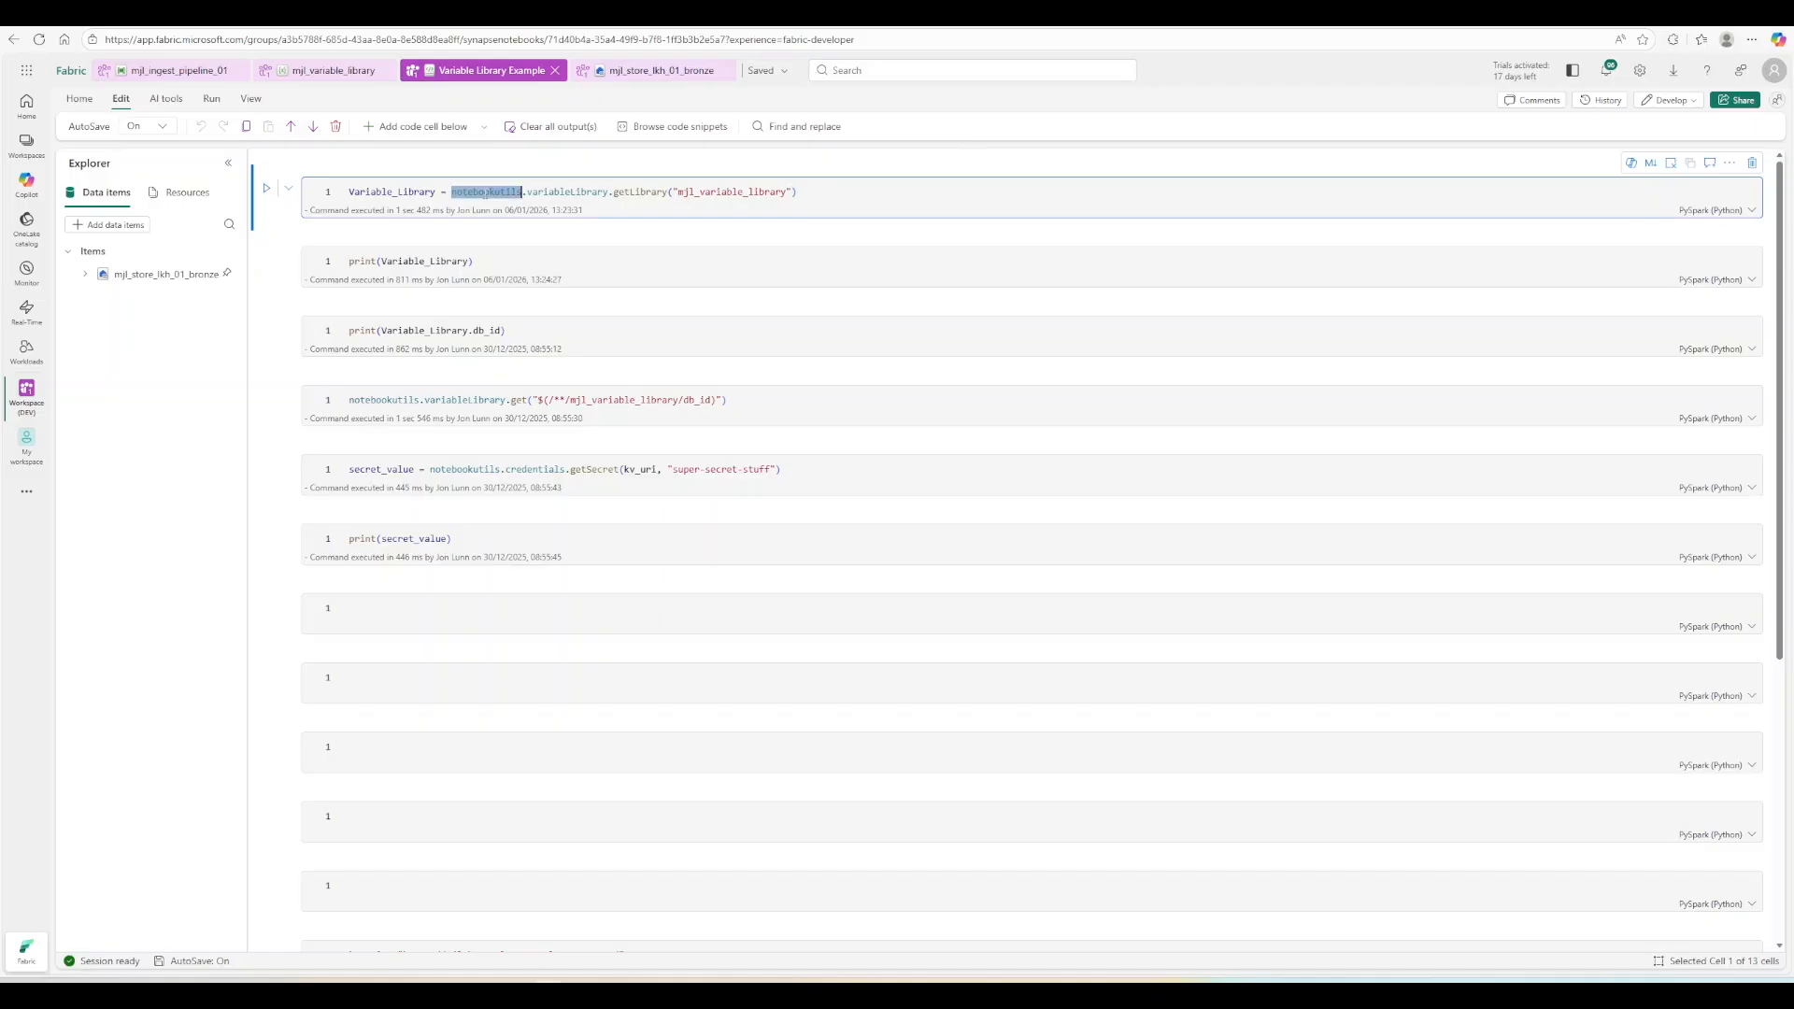
pyautogui.doubleClick(566, 193)
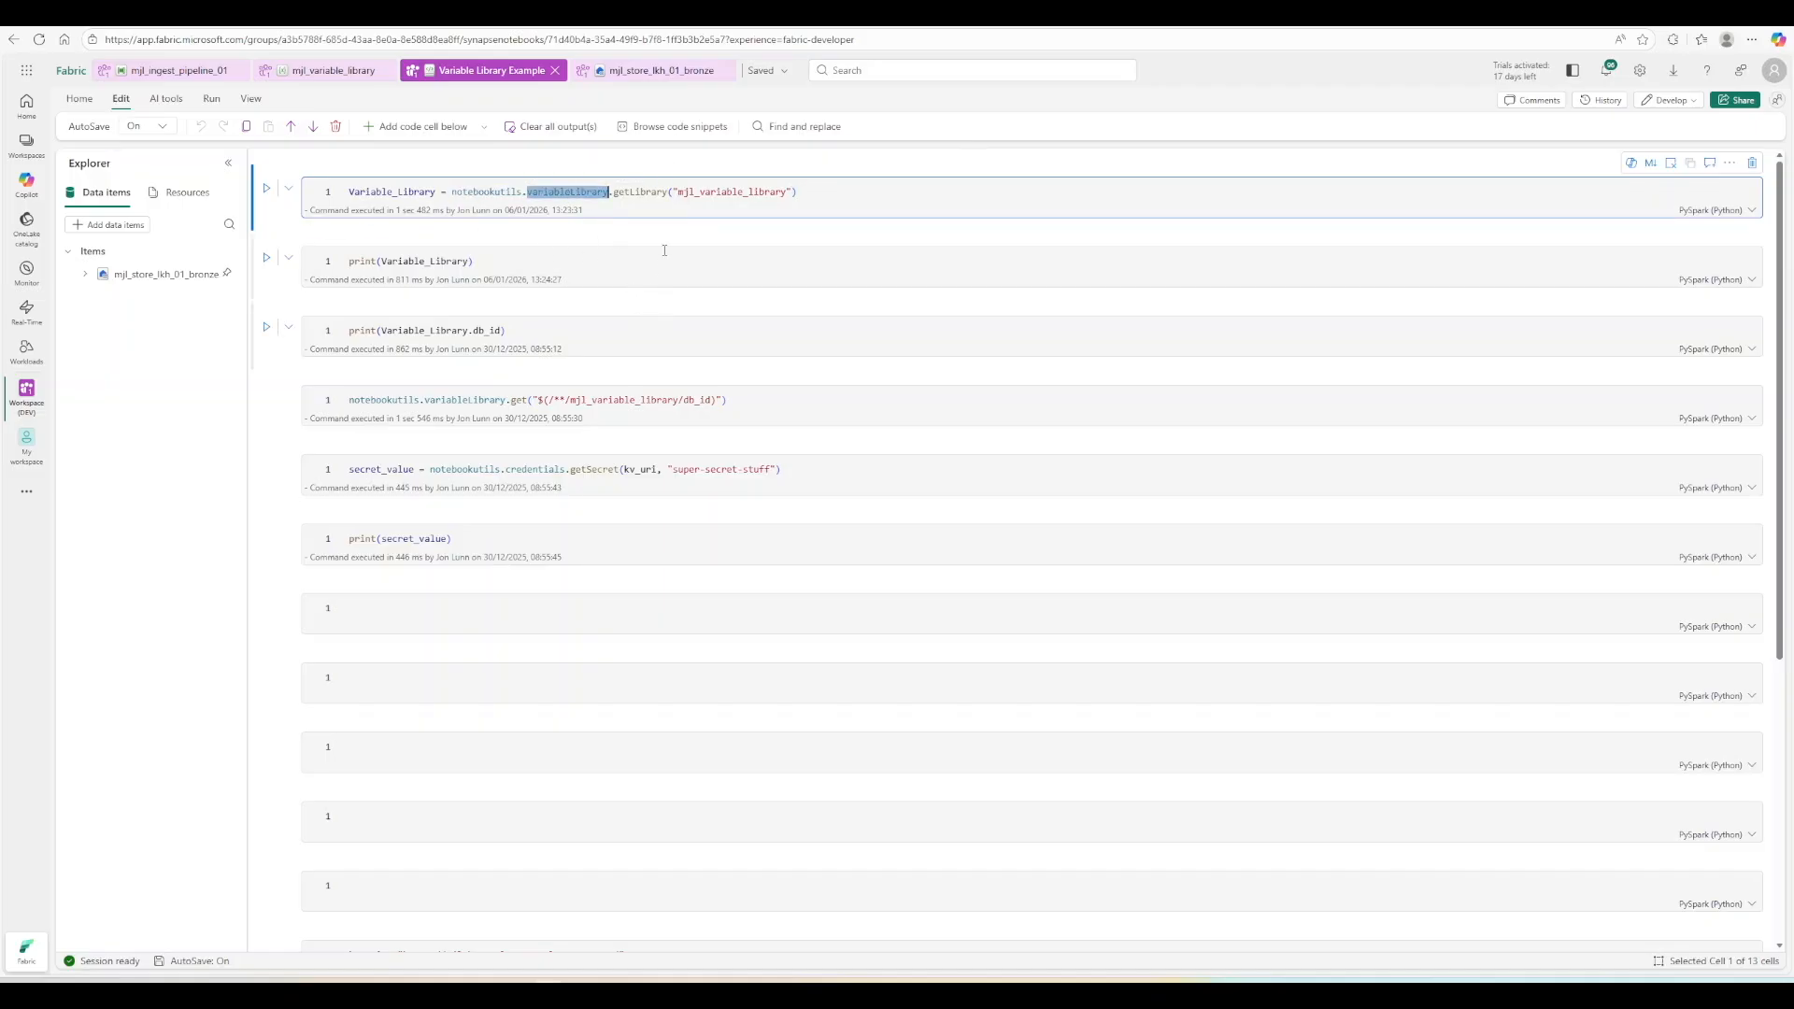
pyautogui.doubleClick(635, 193)
pyautogui.click(868, 194)
pyautogui.hotkey('shift', 'Return')
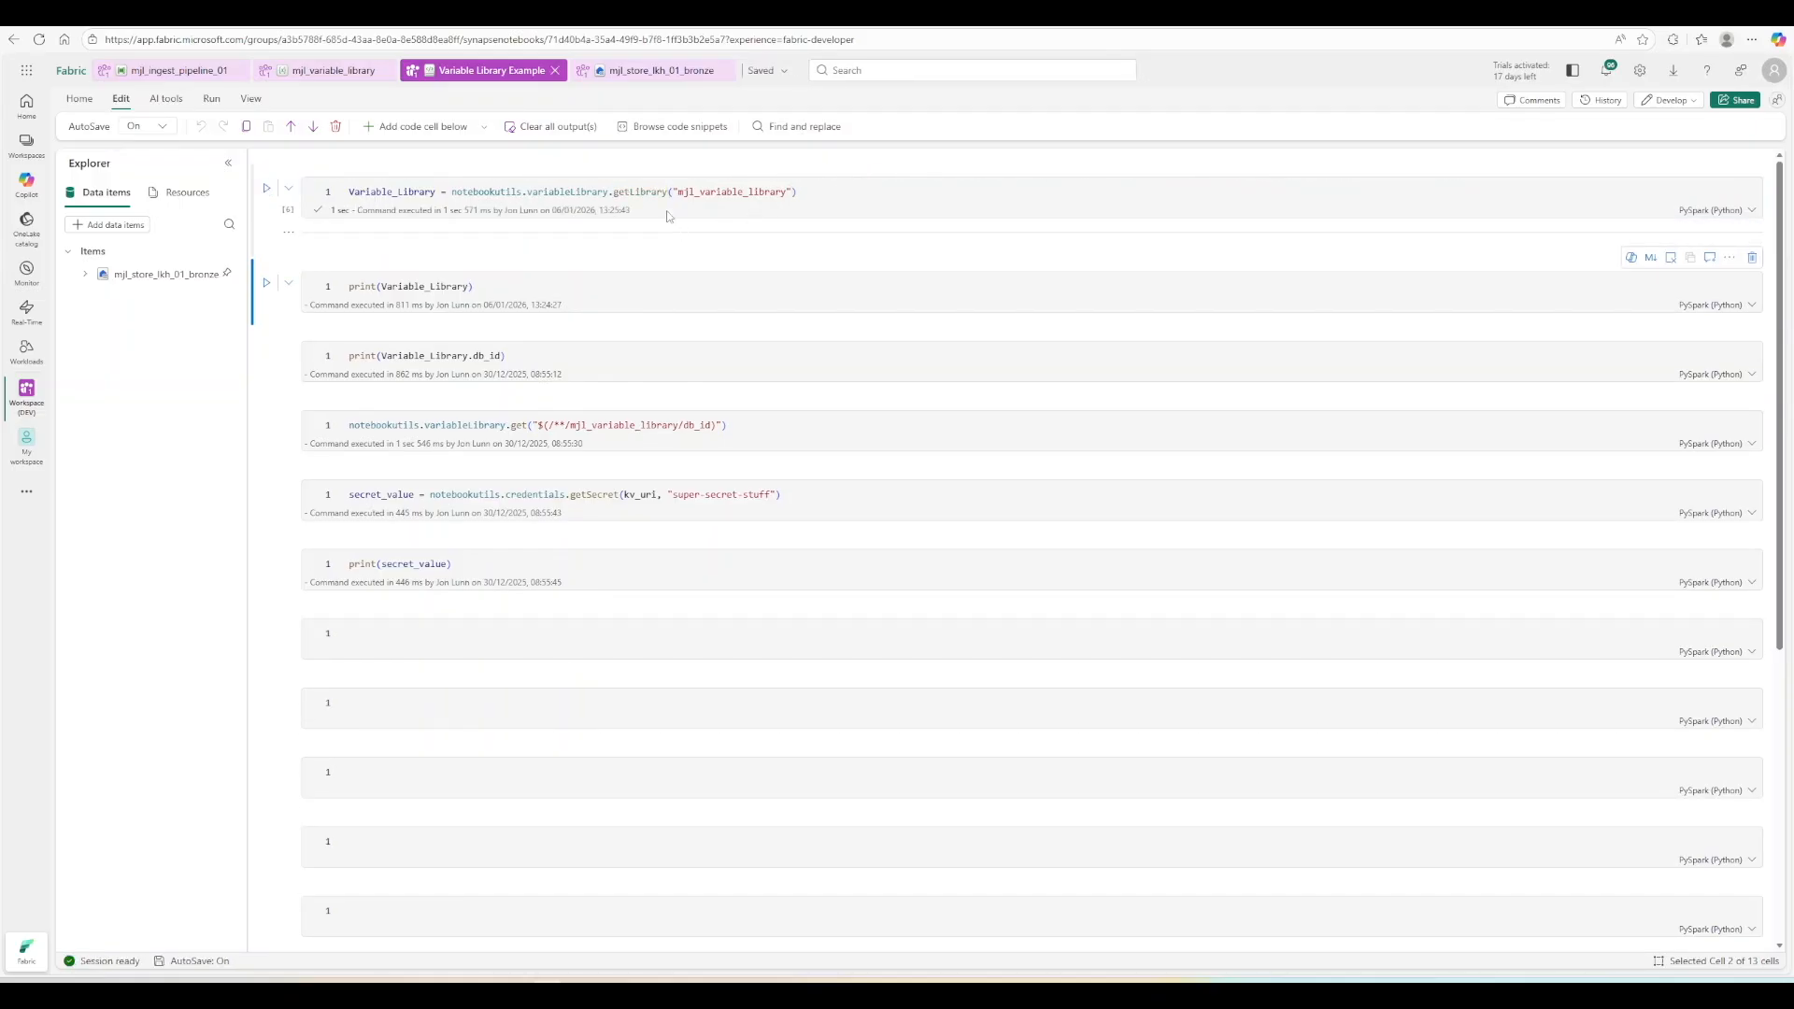
# Check the default and Test values of workspace_id in the DEV workspace's mjl_variable_library.
pyautogui.click(332, 70)
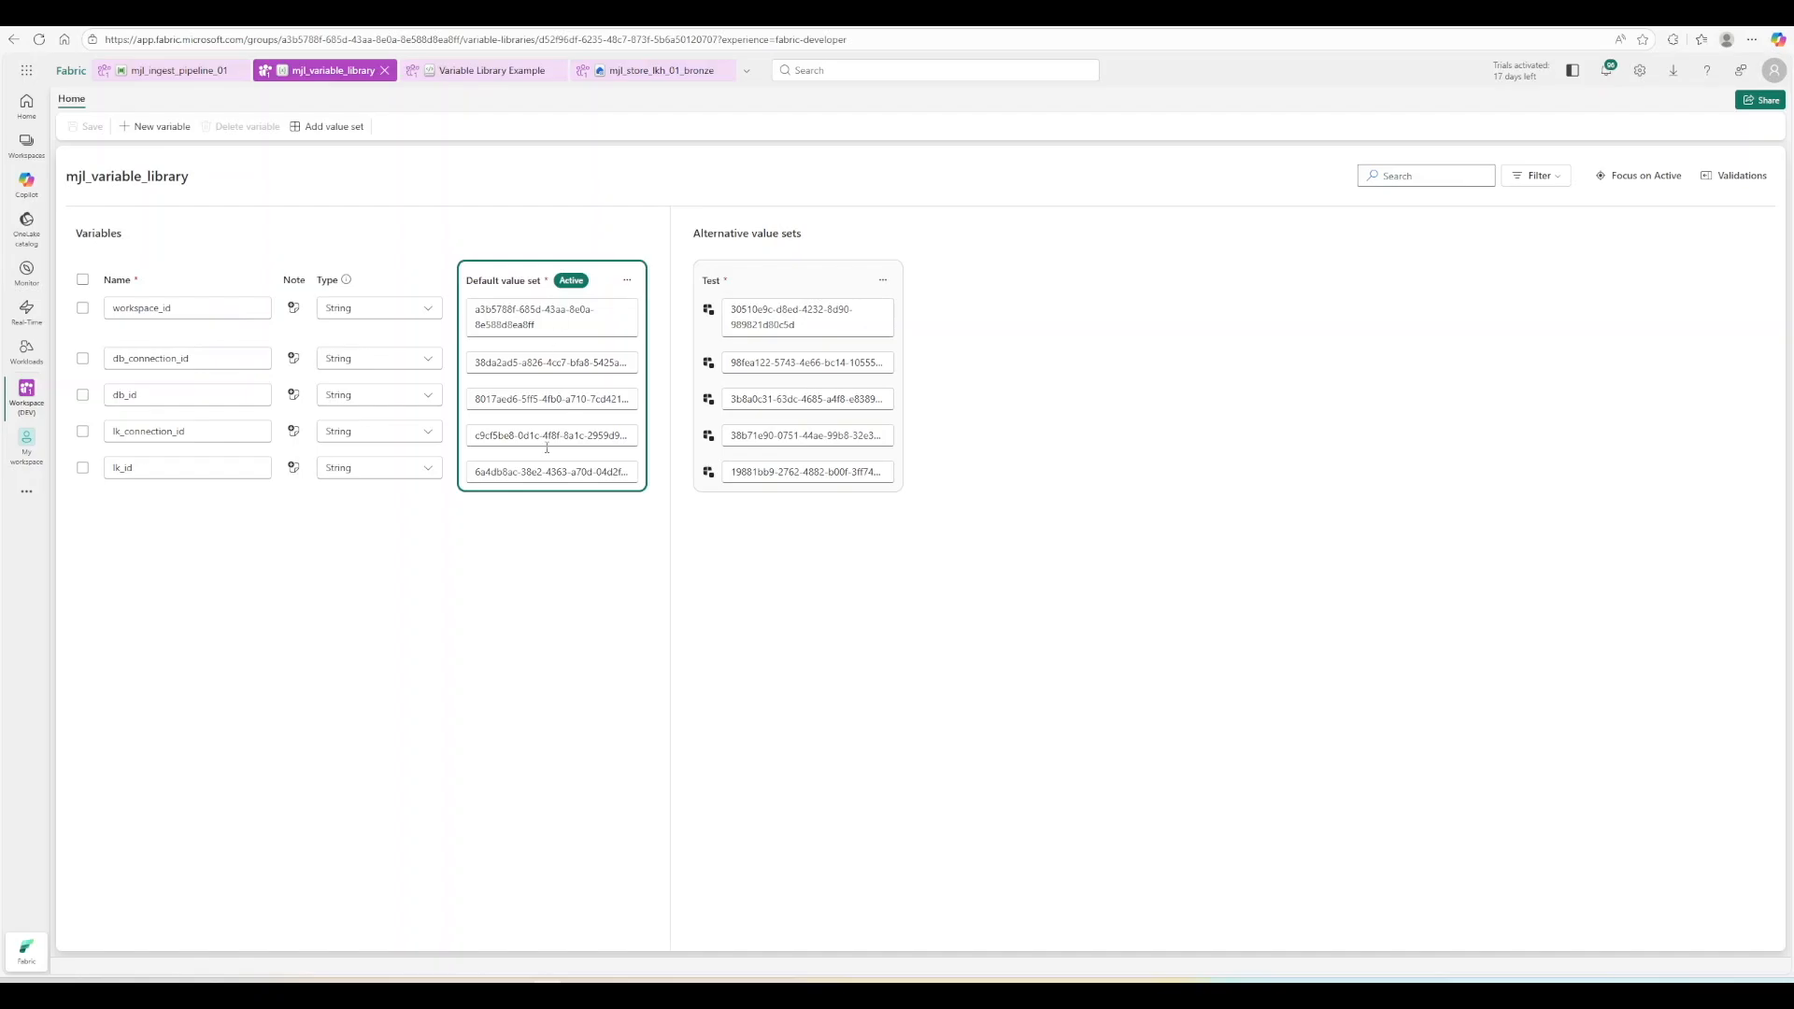
pyautogui.click(164, 307)
pyautogui.click(595, 328)
pyautogui.click(827, 327)
pyautogui.click(590, 321)
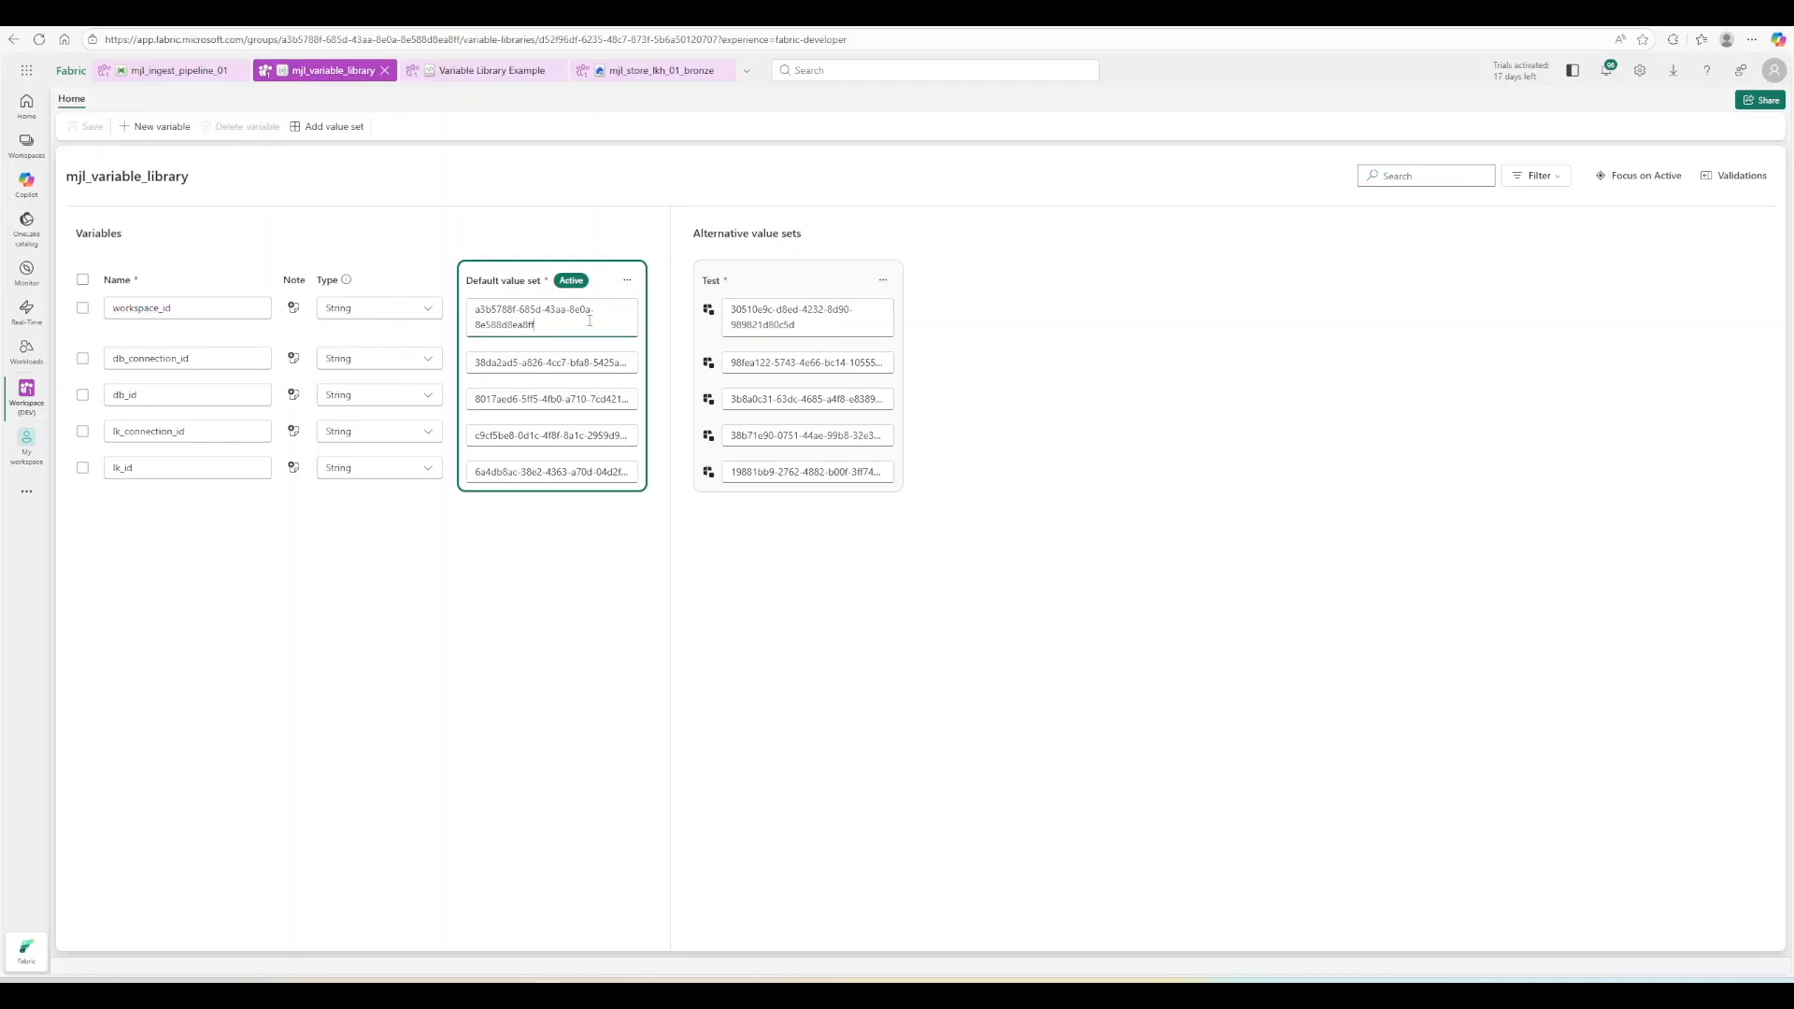
# Run the Variable Library Example notebook cells that print Variable_Library and Variable_Library.db_id.
pyautogui.click(468, 75)
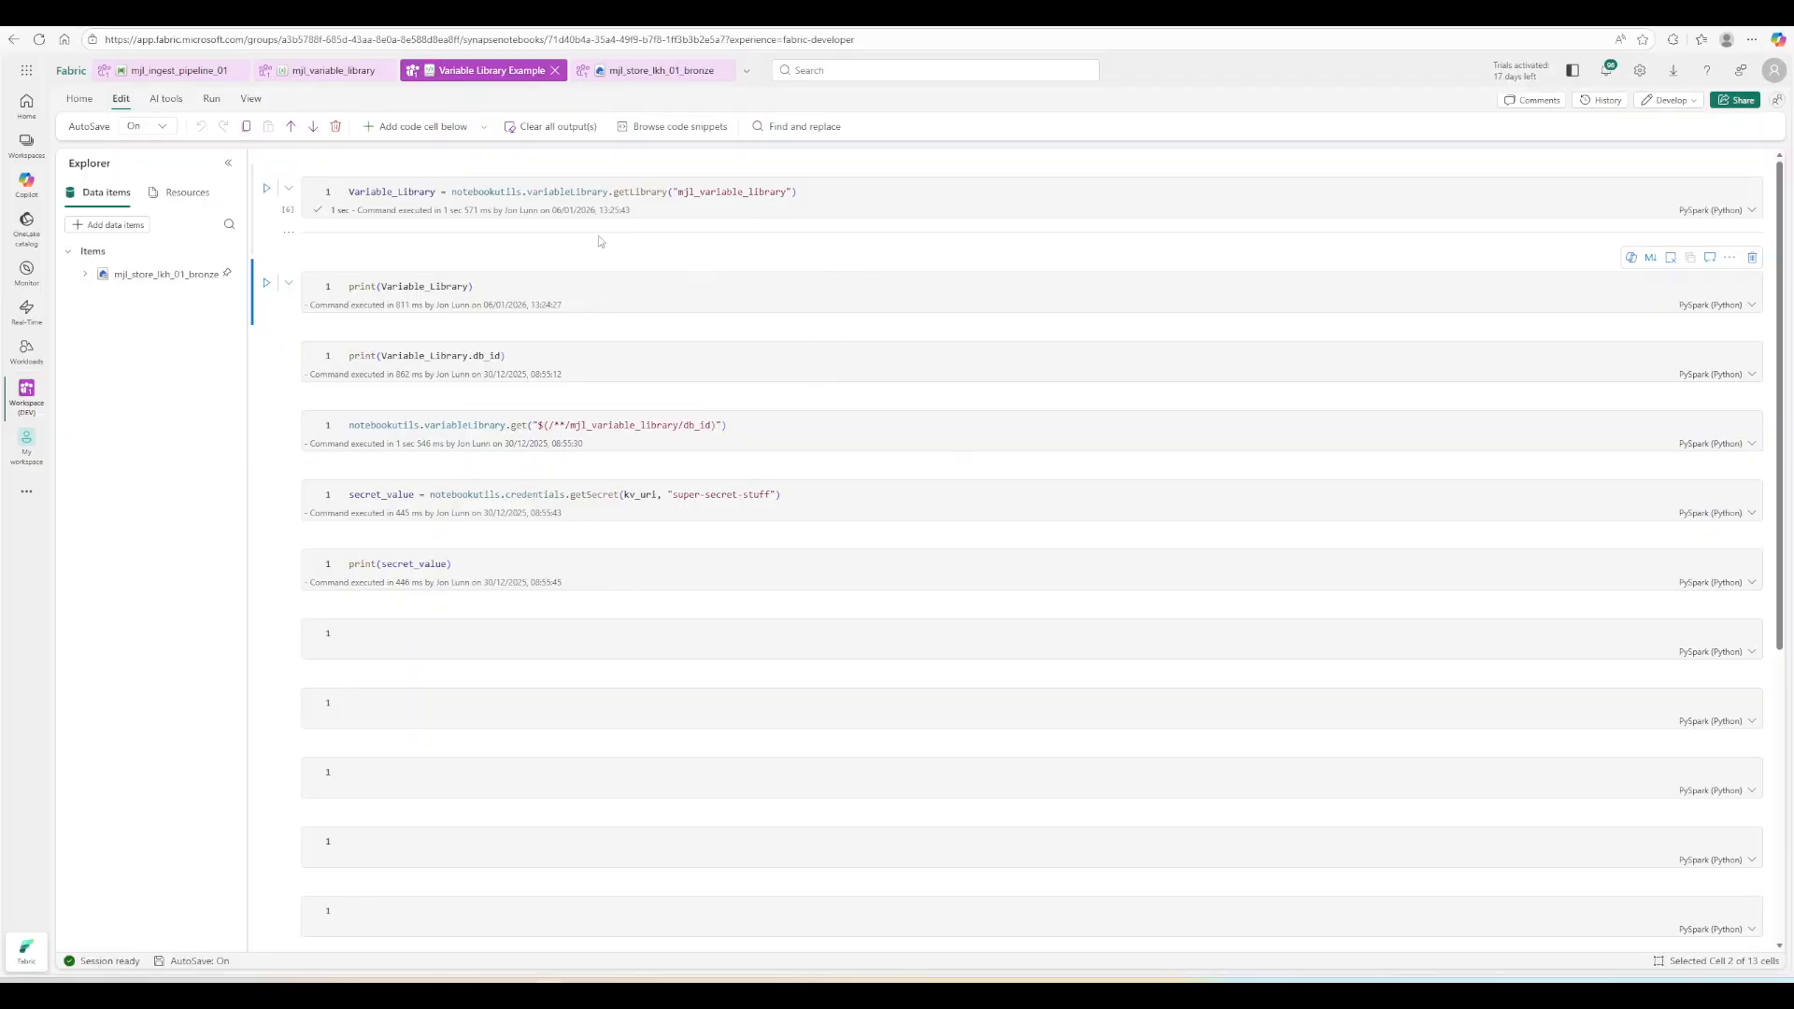
pyautogui.click(584, 289)
pyautogui.hotkey('shift', 'Return')
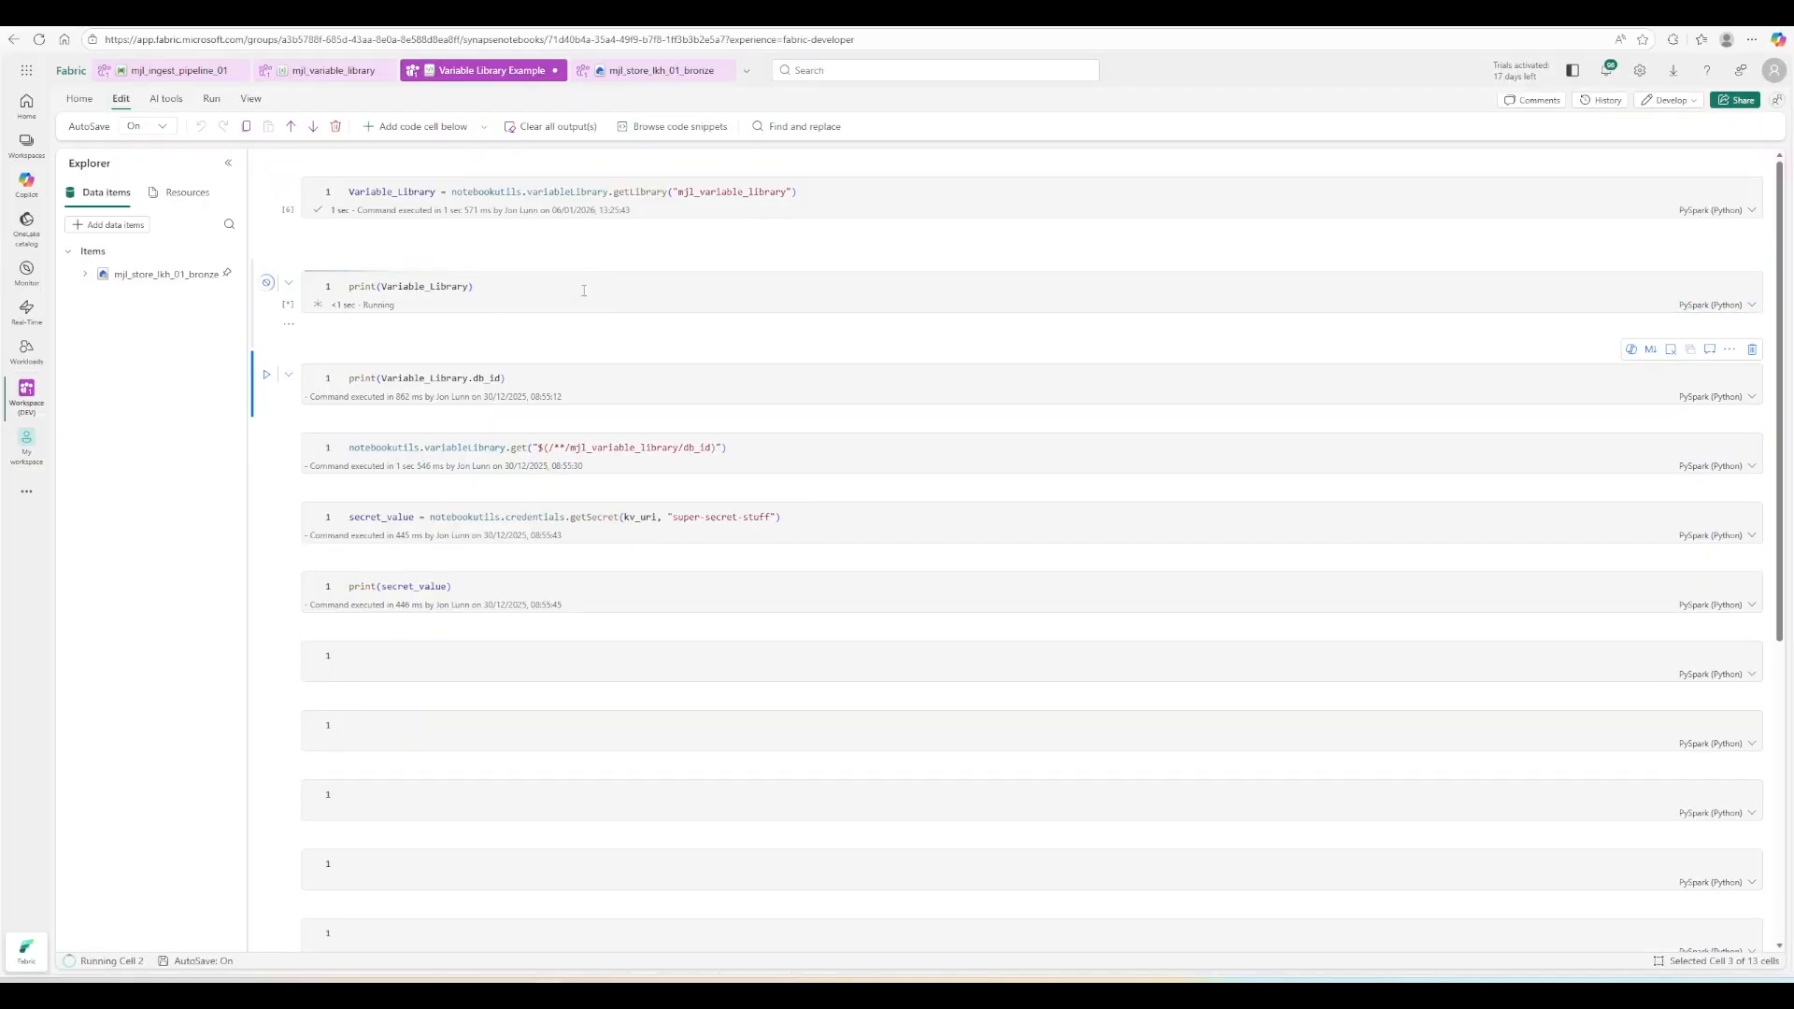
pyautogui.click(611, 391)
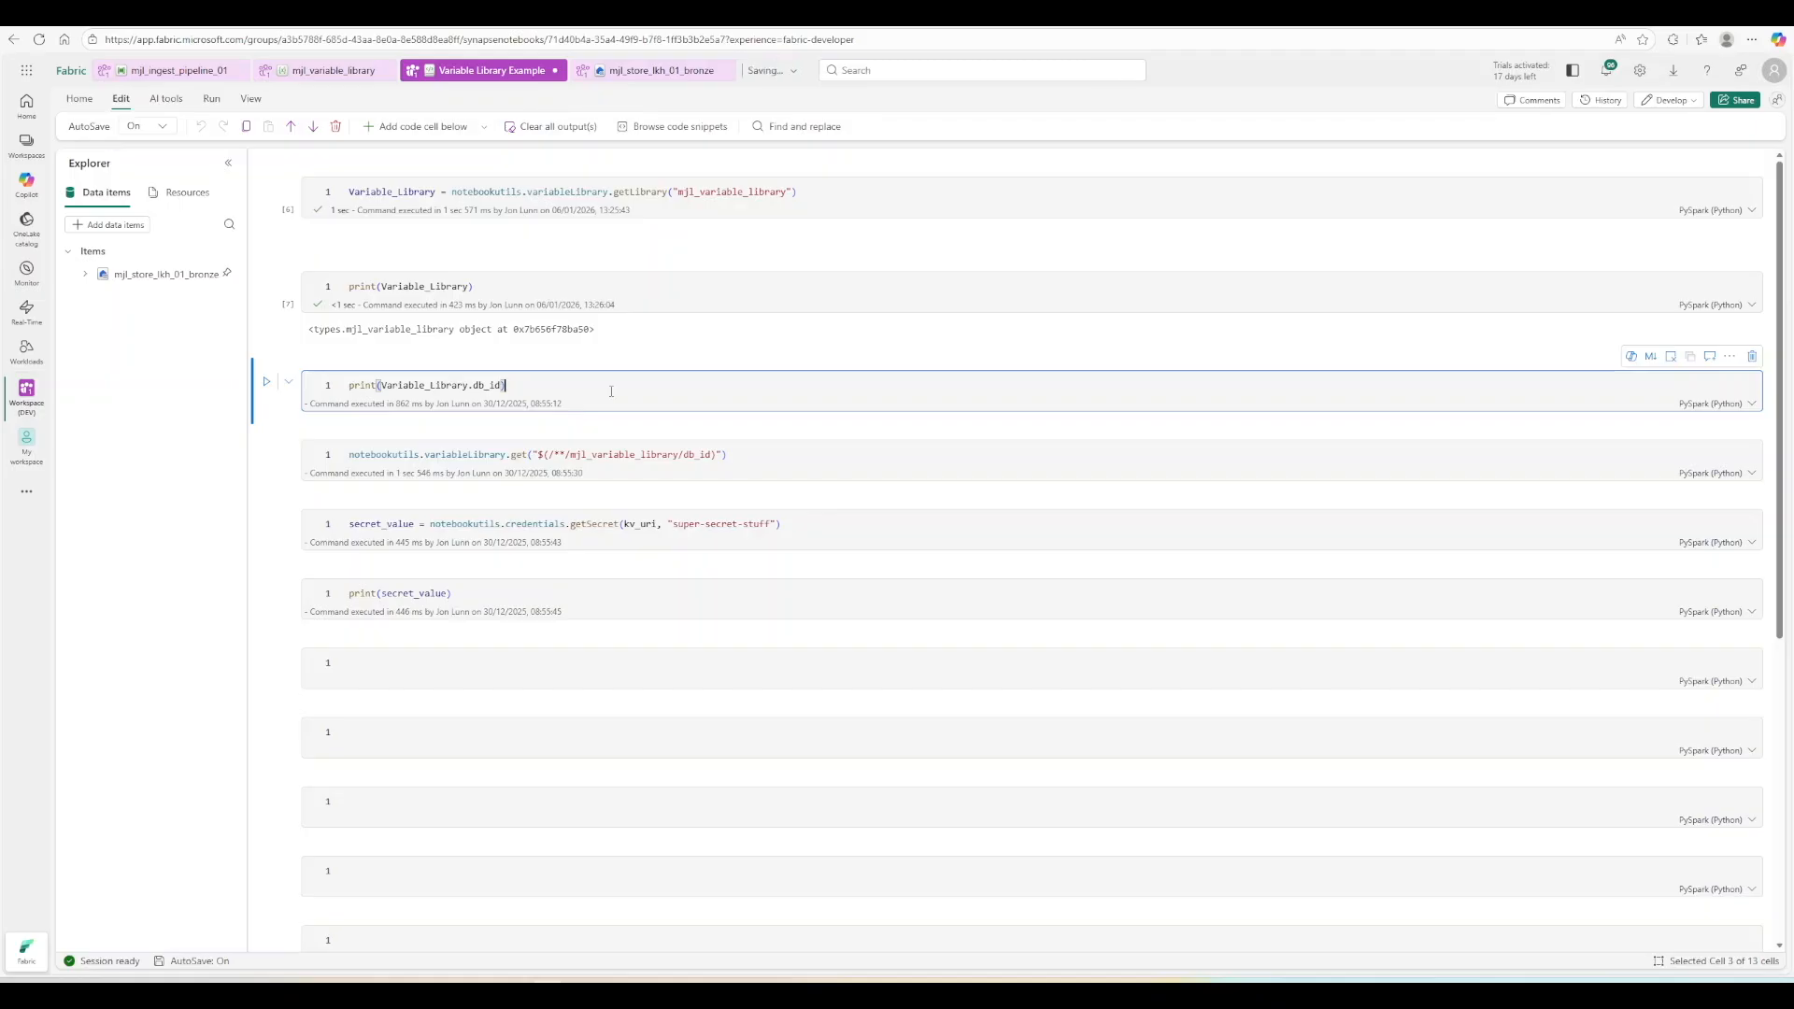
pyautogui.hotkey('ctrl', 'a')
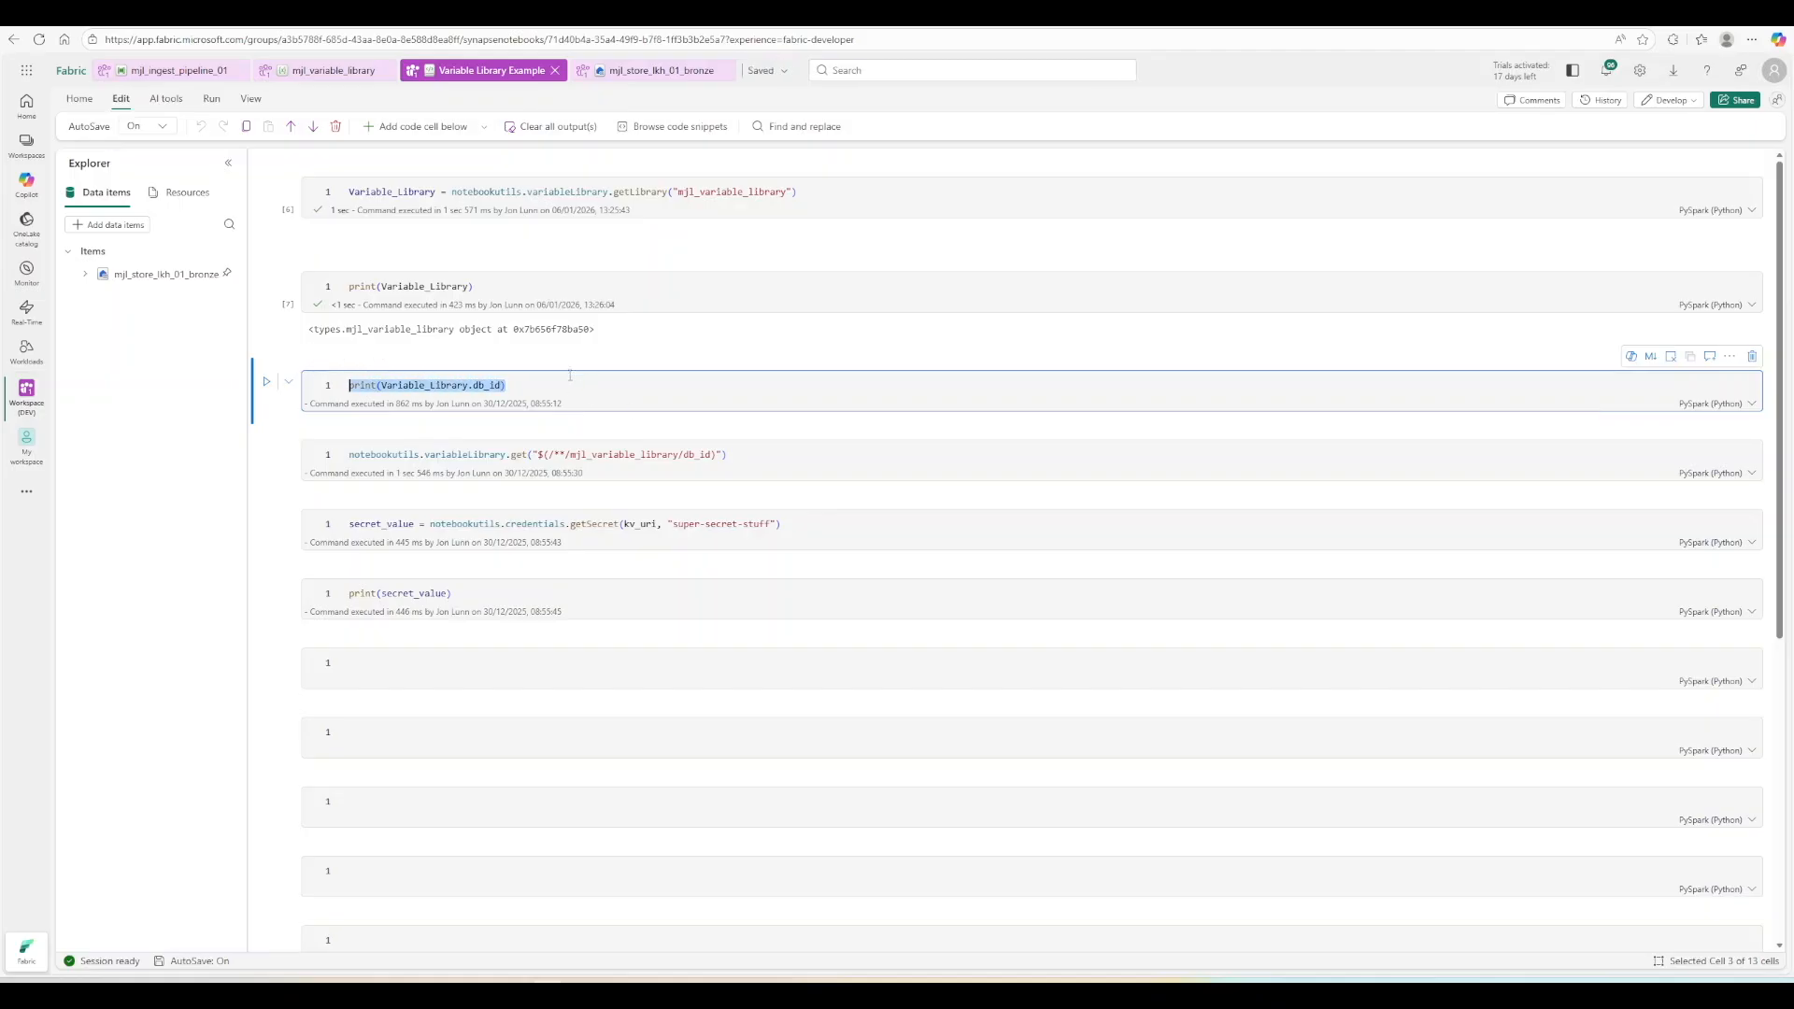
pyautogui.click(567, 383)
pyautogui.hotkey('shift', 'Return')
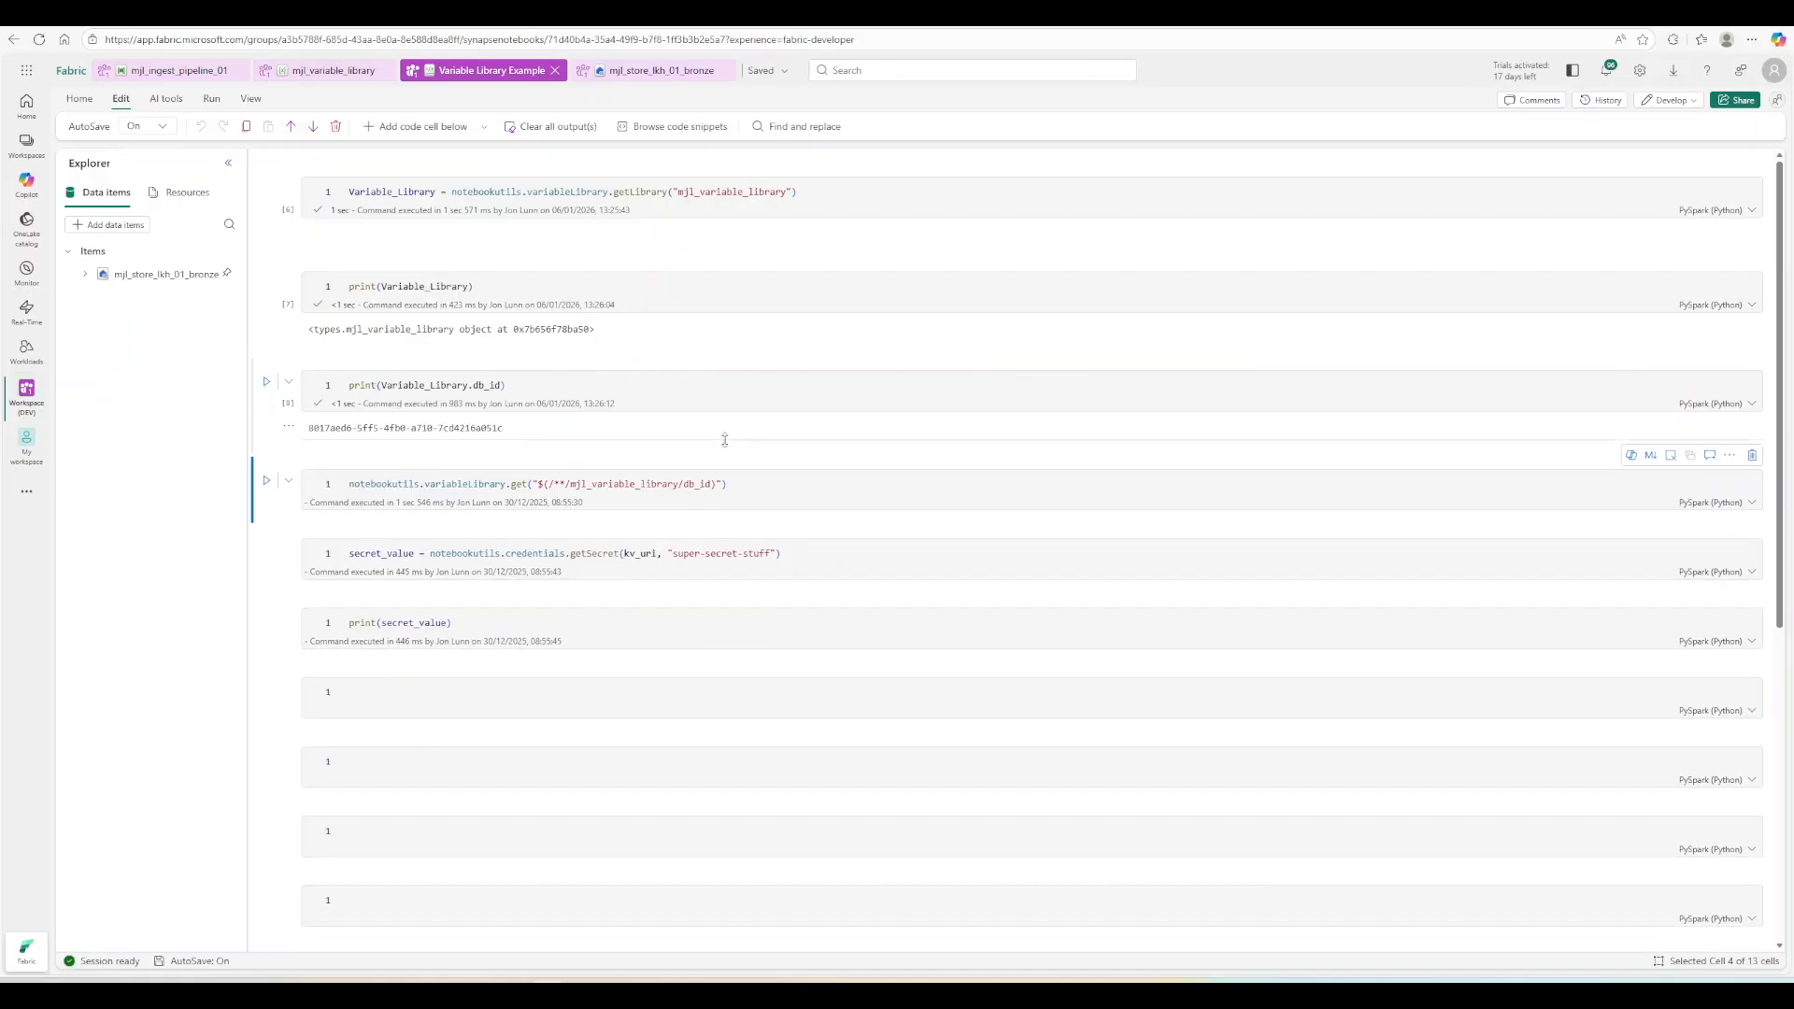
# Examine the variable path in the notebookutils.variableLibrary.get cell and run it to fetch db_id from mjl_variable_library.
pyautogui.click(778, 489)
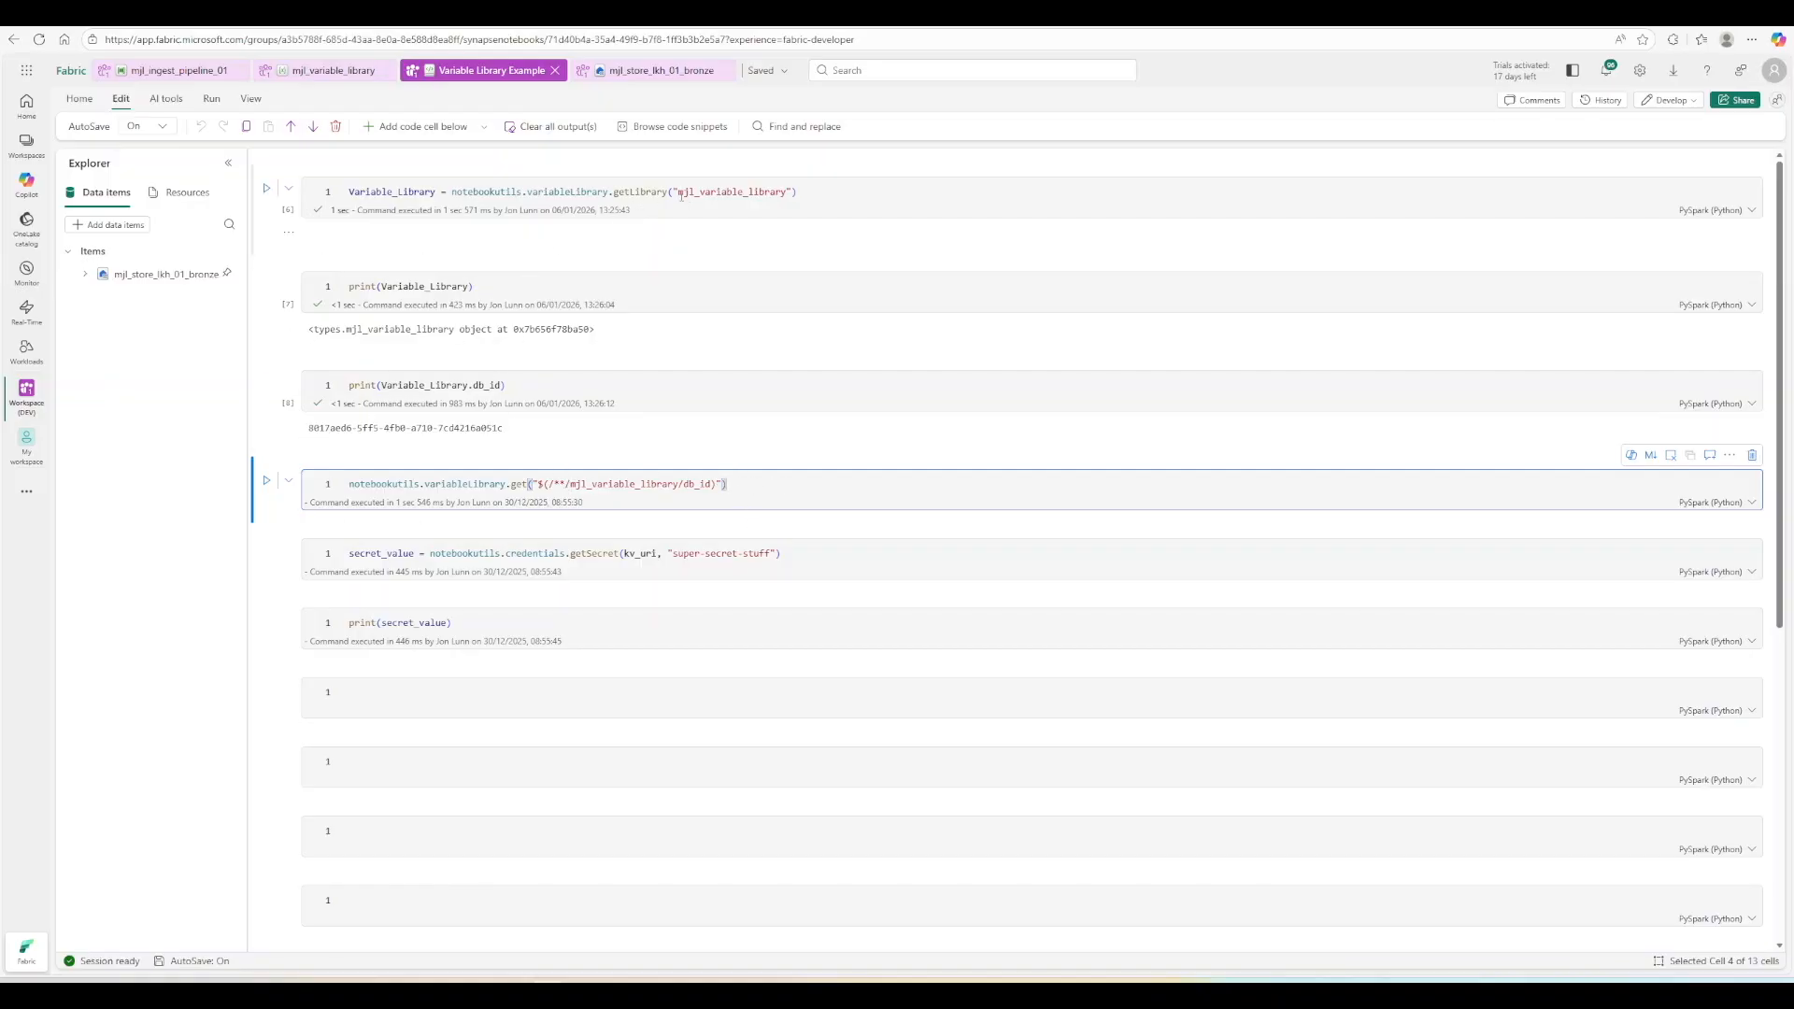
pyautogui.doubleClick(689, 192)
pyautogui.moveTo(549, 484); pyautogui.dragTo(679, 484)
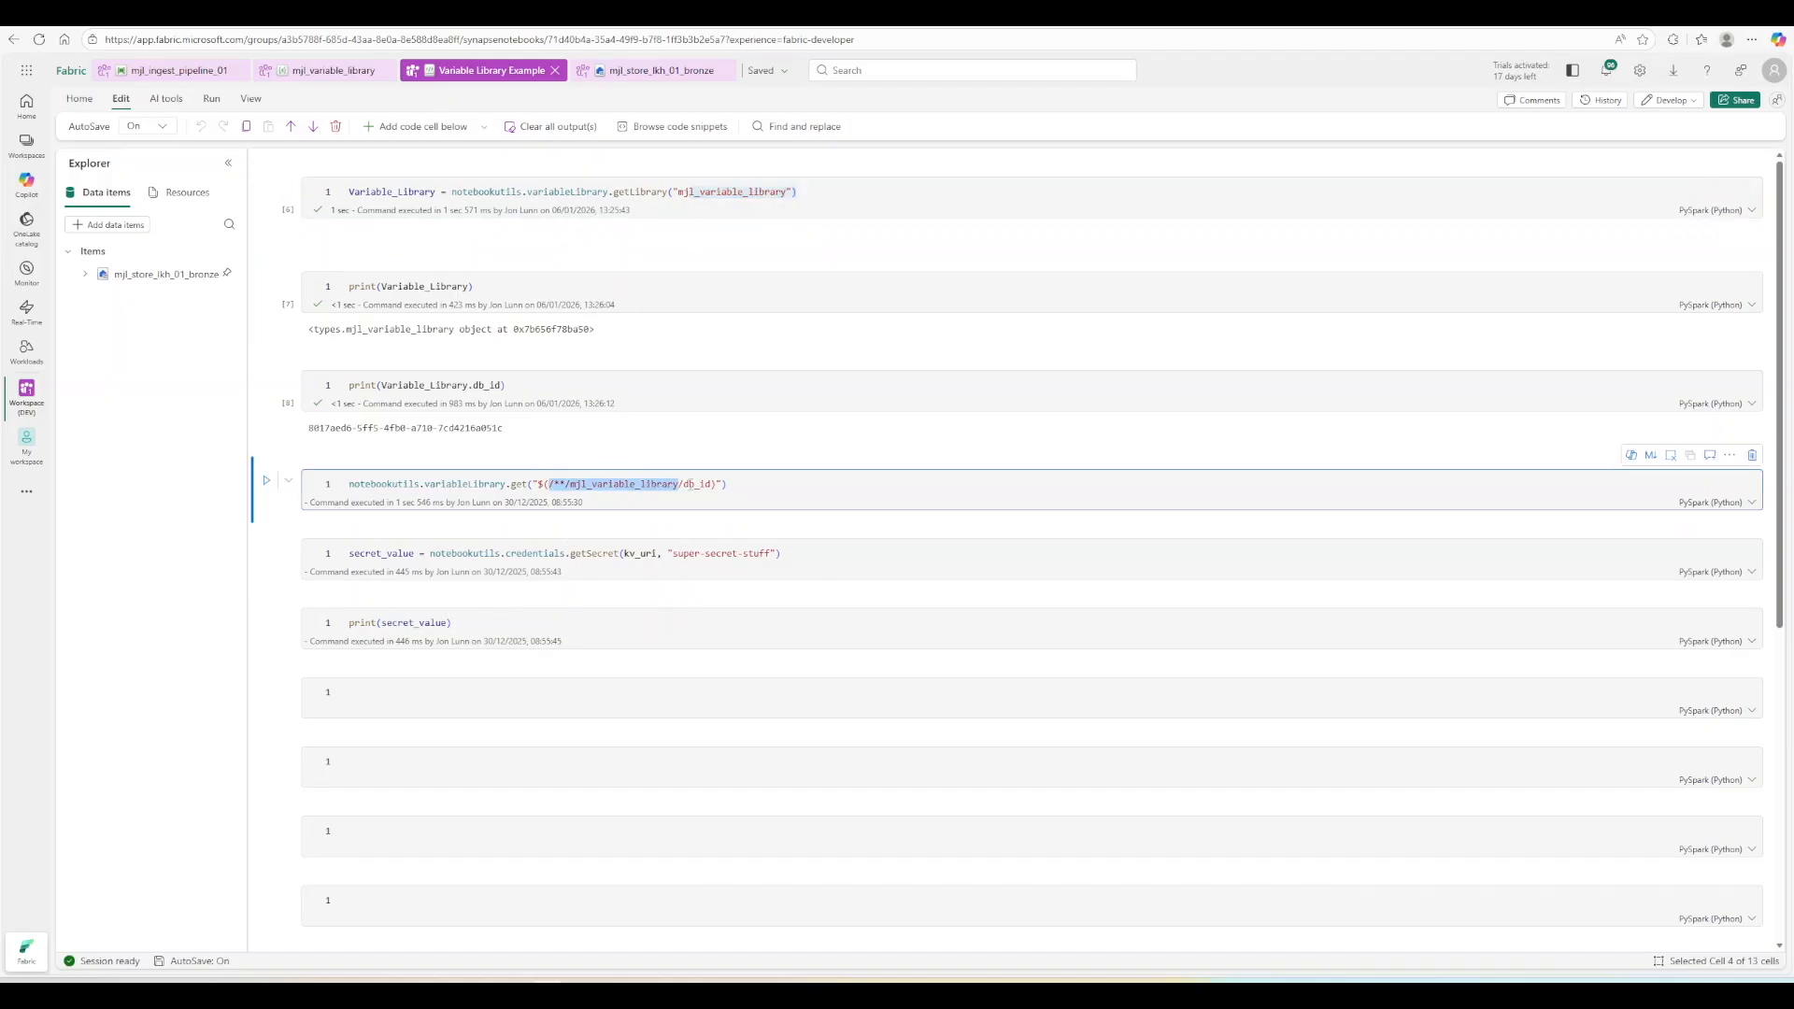
pyautogui.click(738, 484)
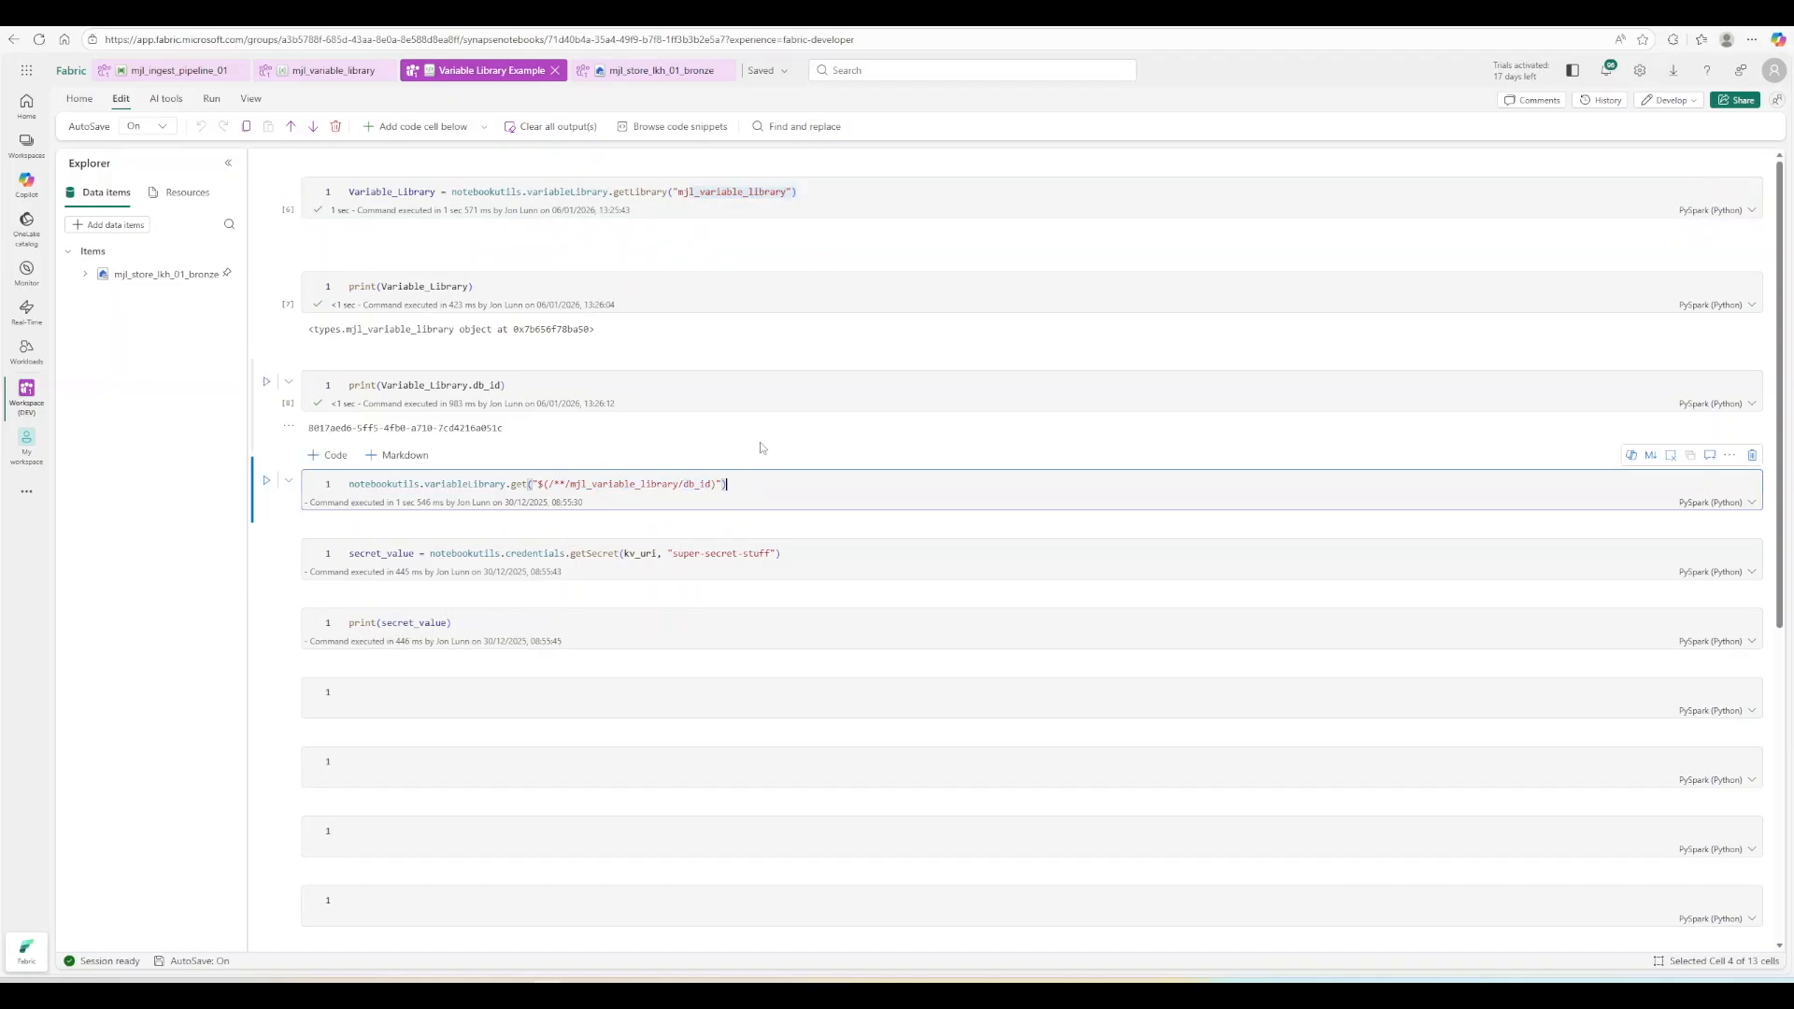
pyautogui.hotkey('shift', 'Return')
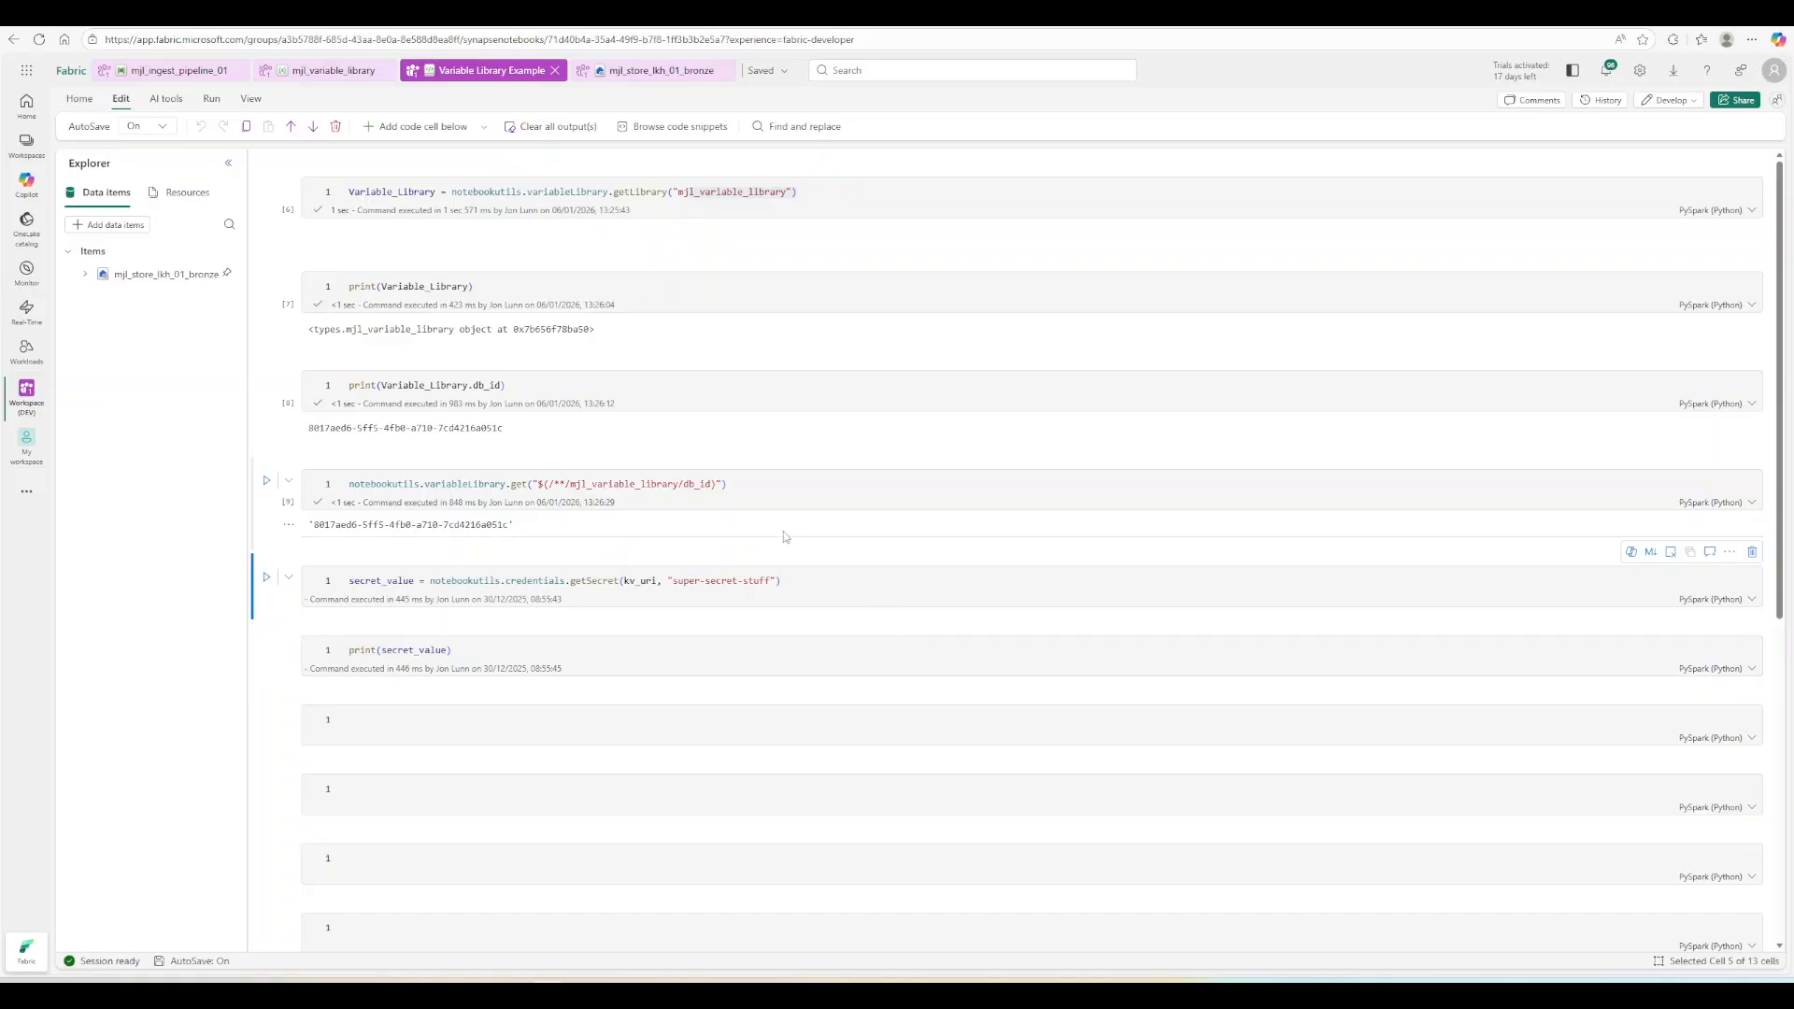
# Check mjl_variable_library, and run the notebook cells that retrieve the super-secret-stuff secret with getSecret and print secret_value.
pyautogui.click(332, 70)
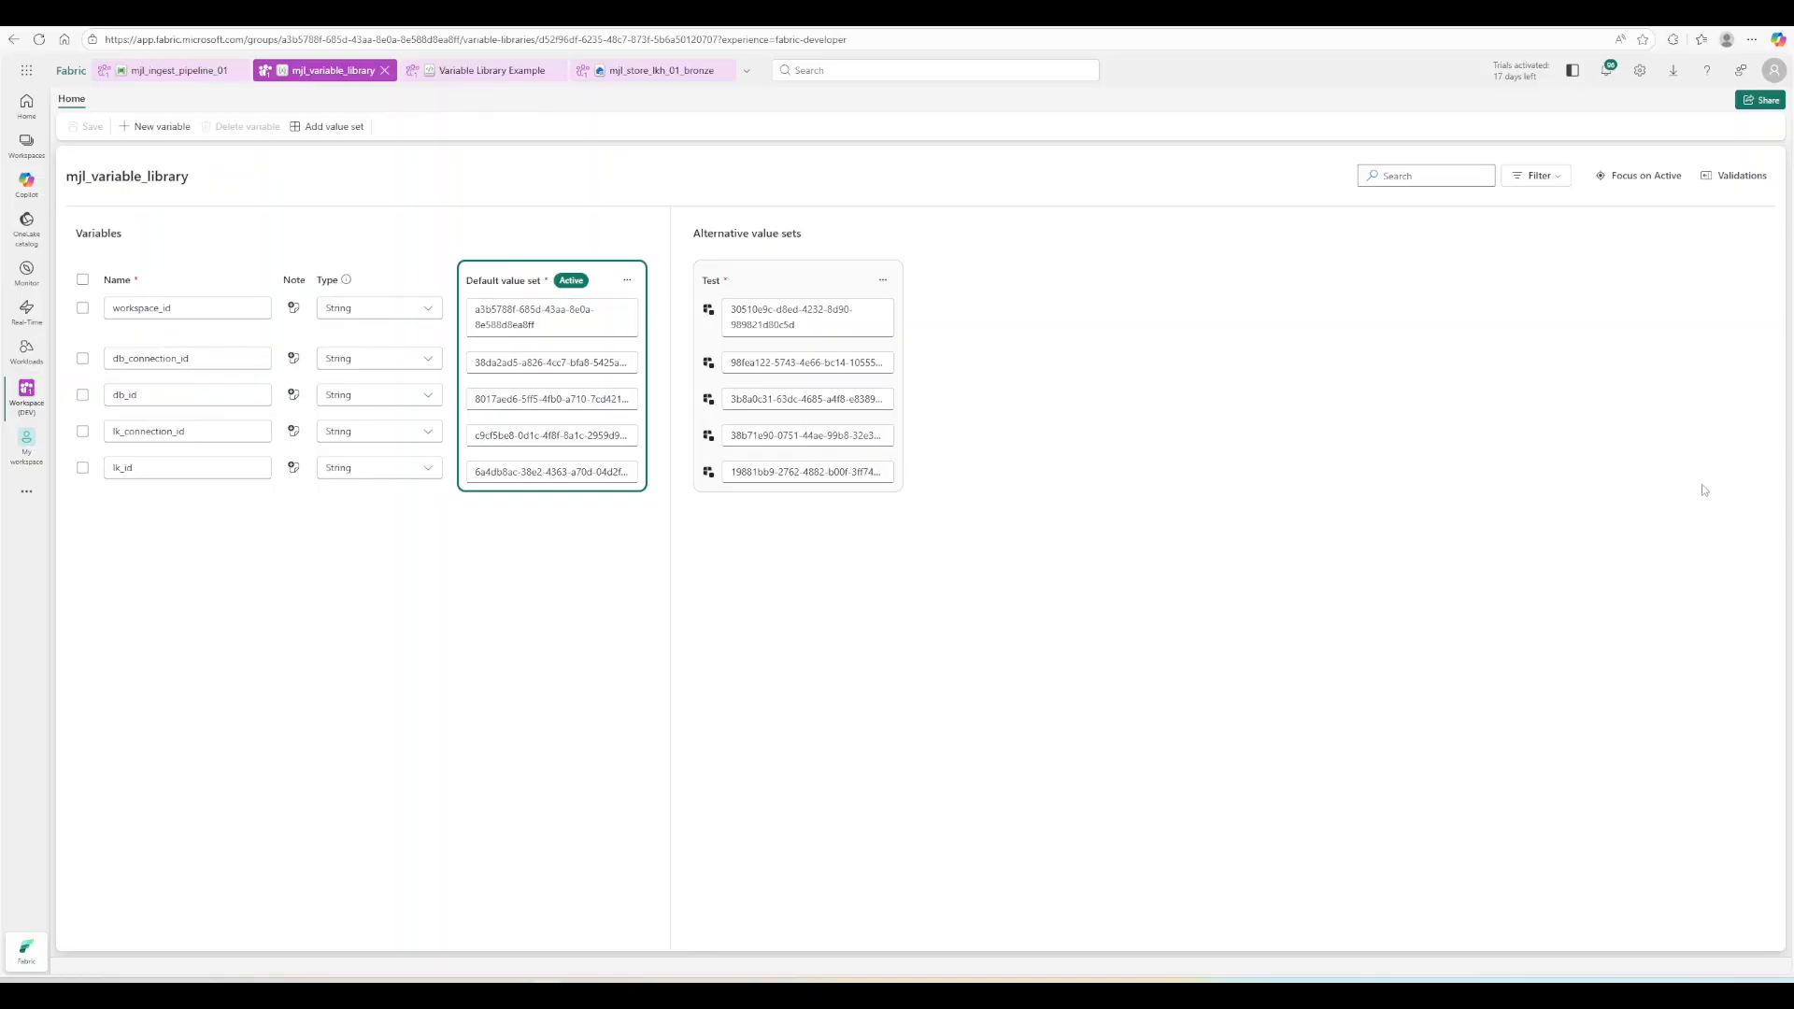
pyautogui.click(457, 75)
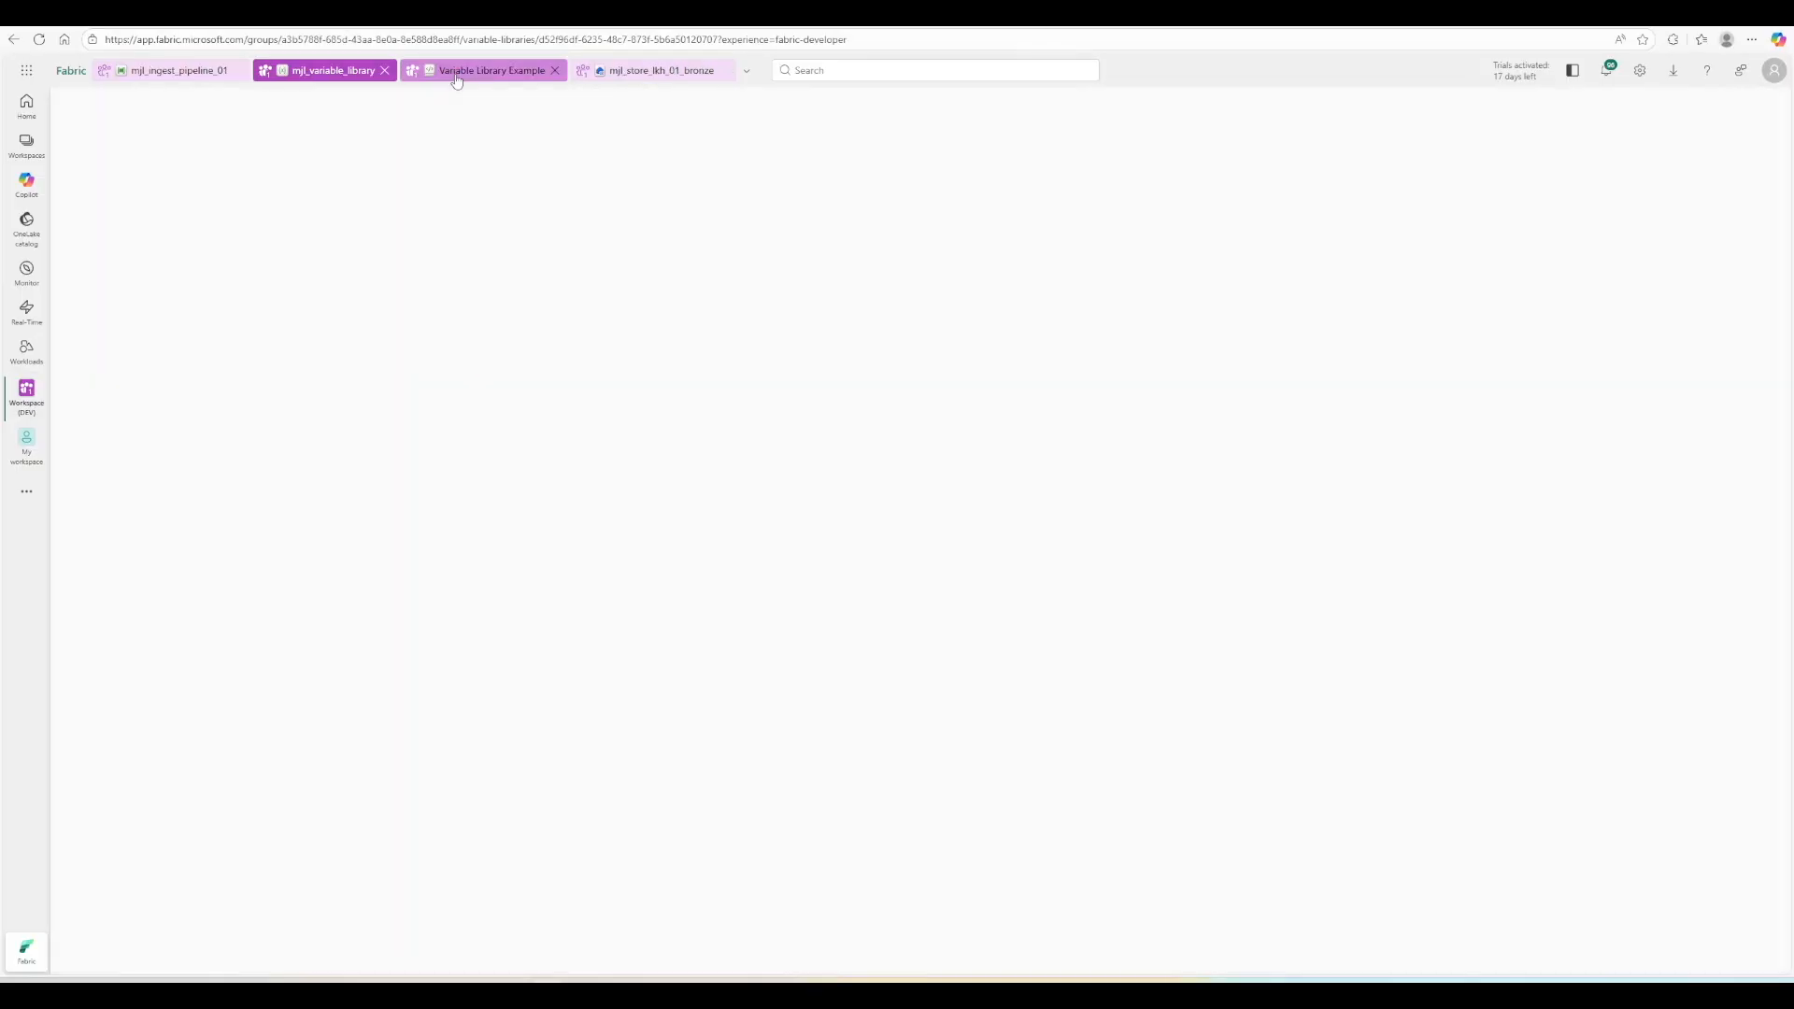
pyautogui.click(849, 581)
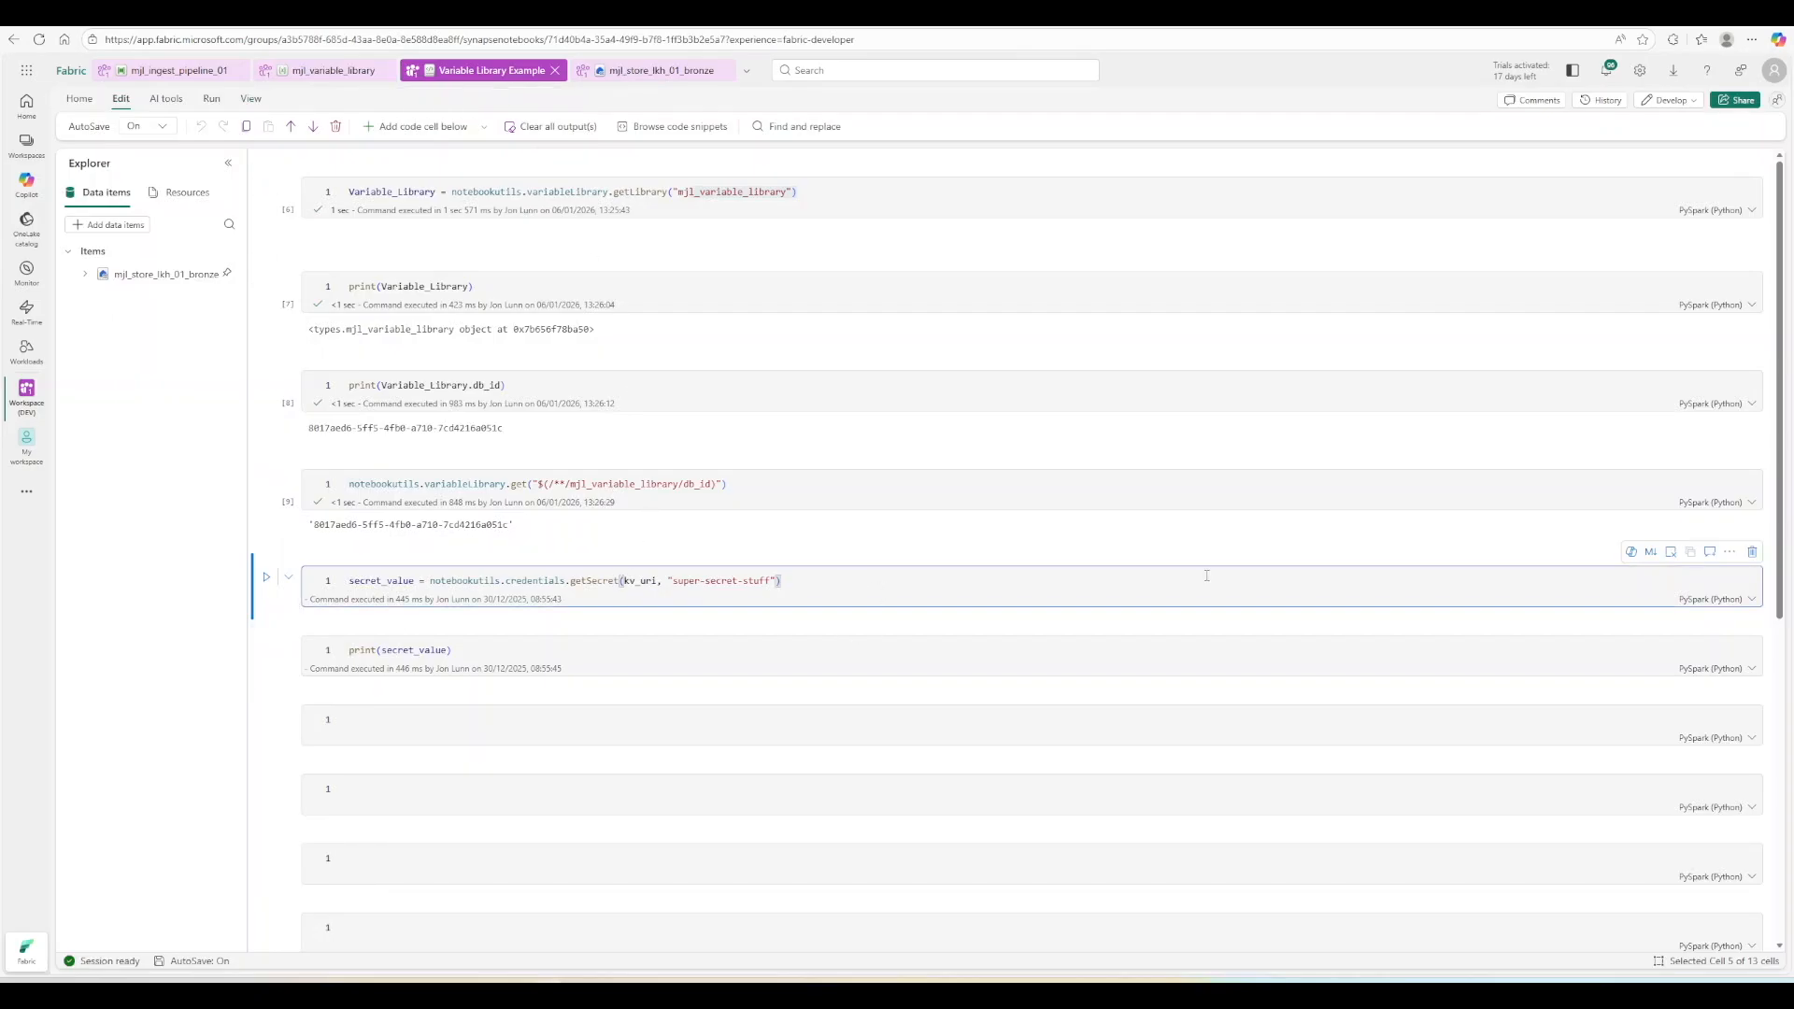
pyautogui.moveTo(859, 554)
pyautogui.hotkey('shift', 'Return')
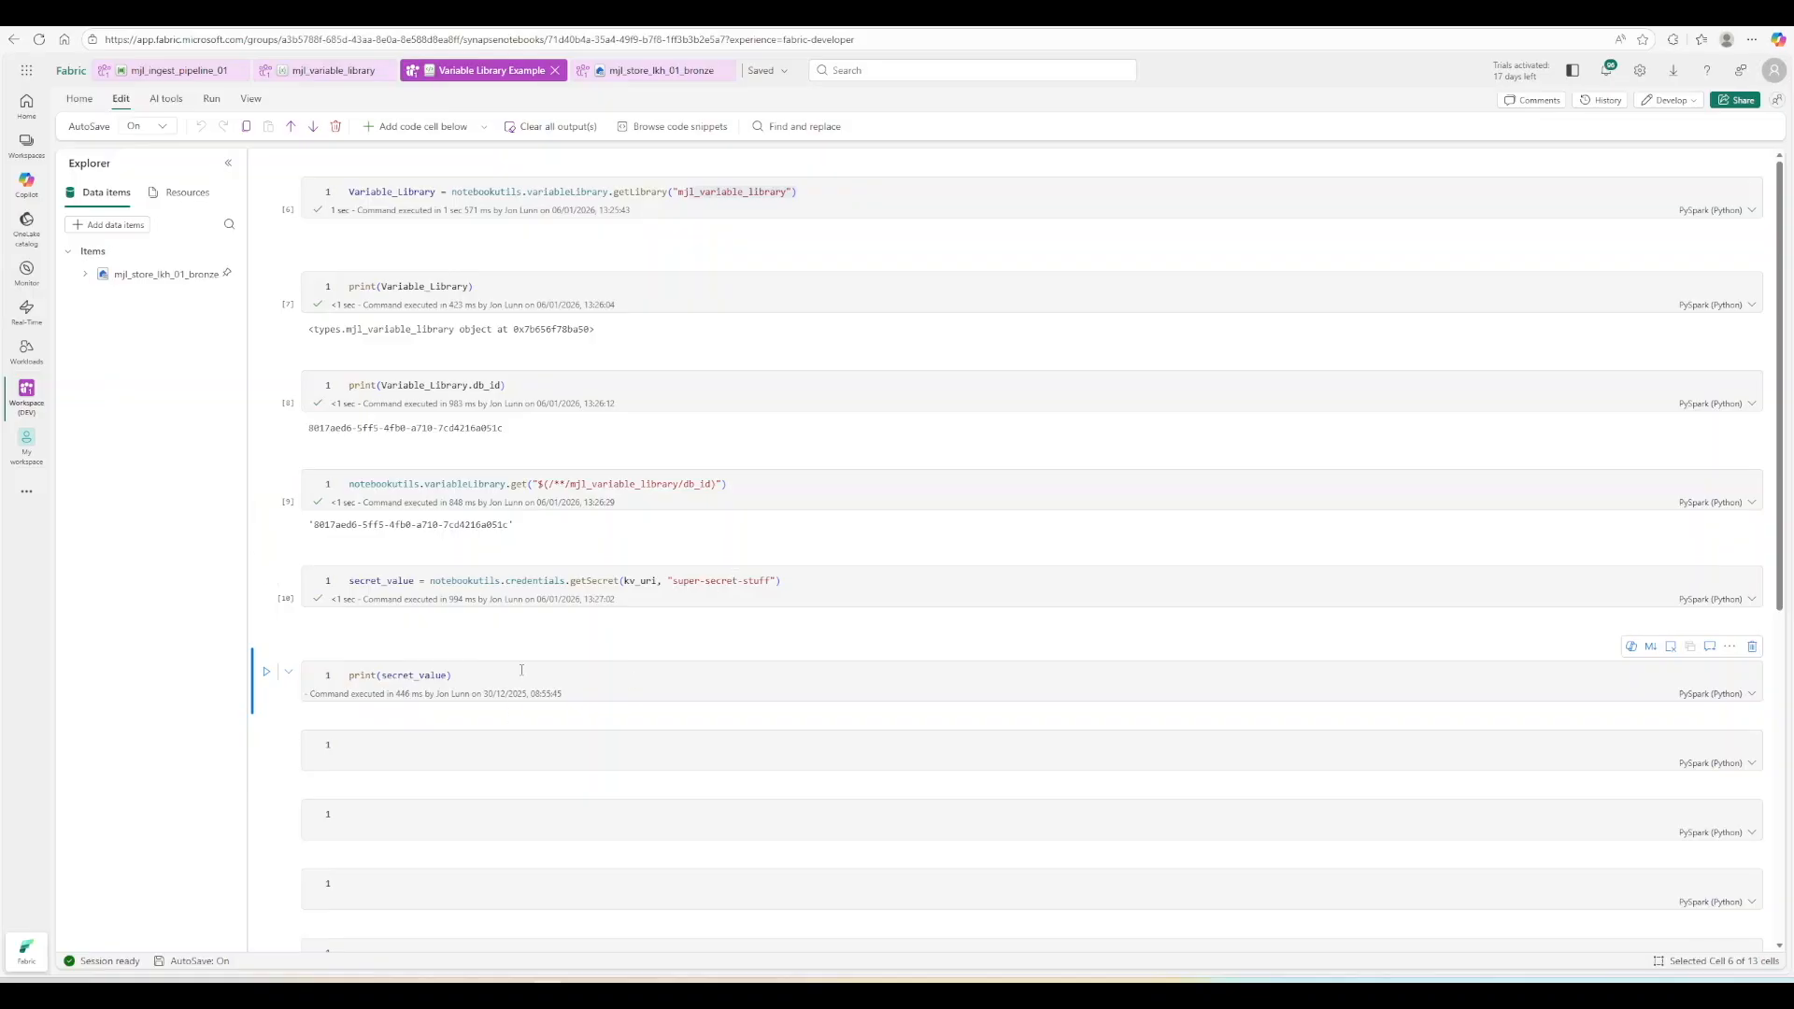
pyautogui.hotkey('shift', 'Return')
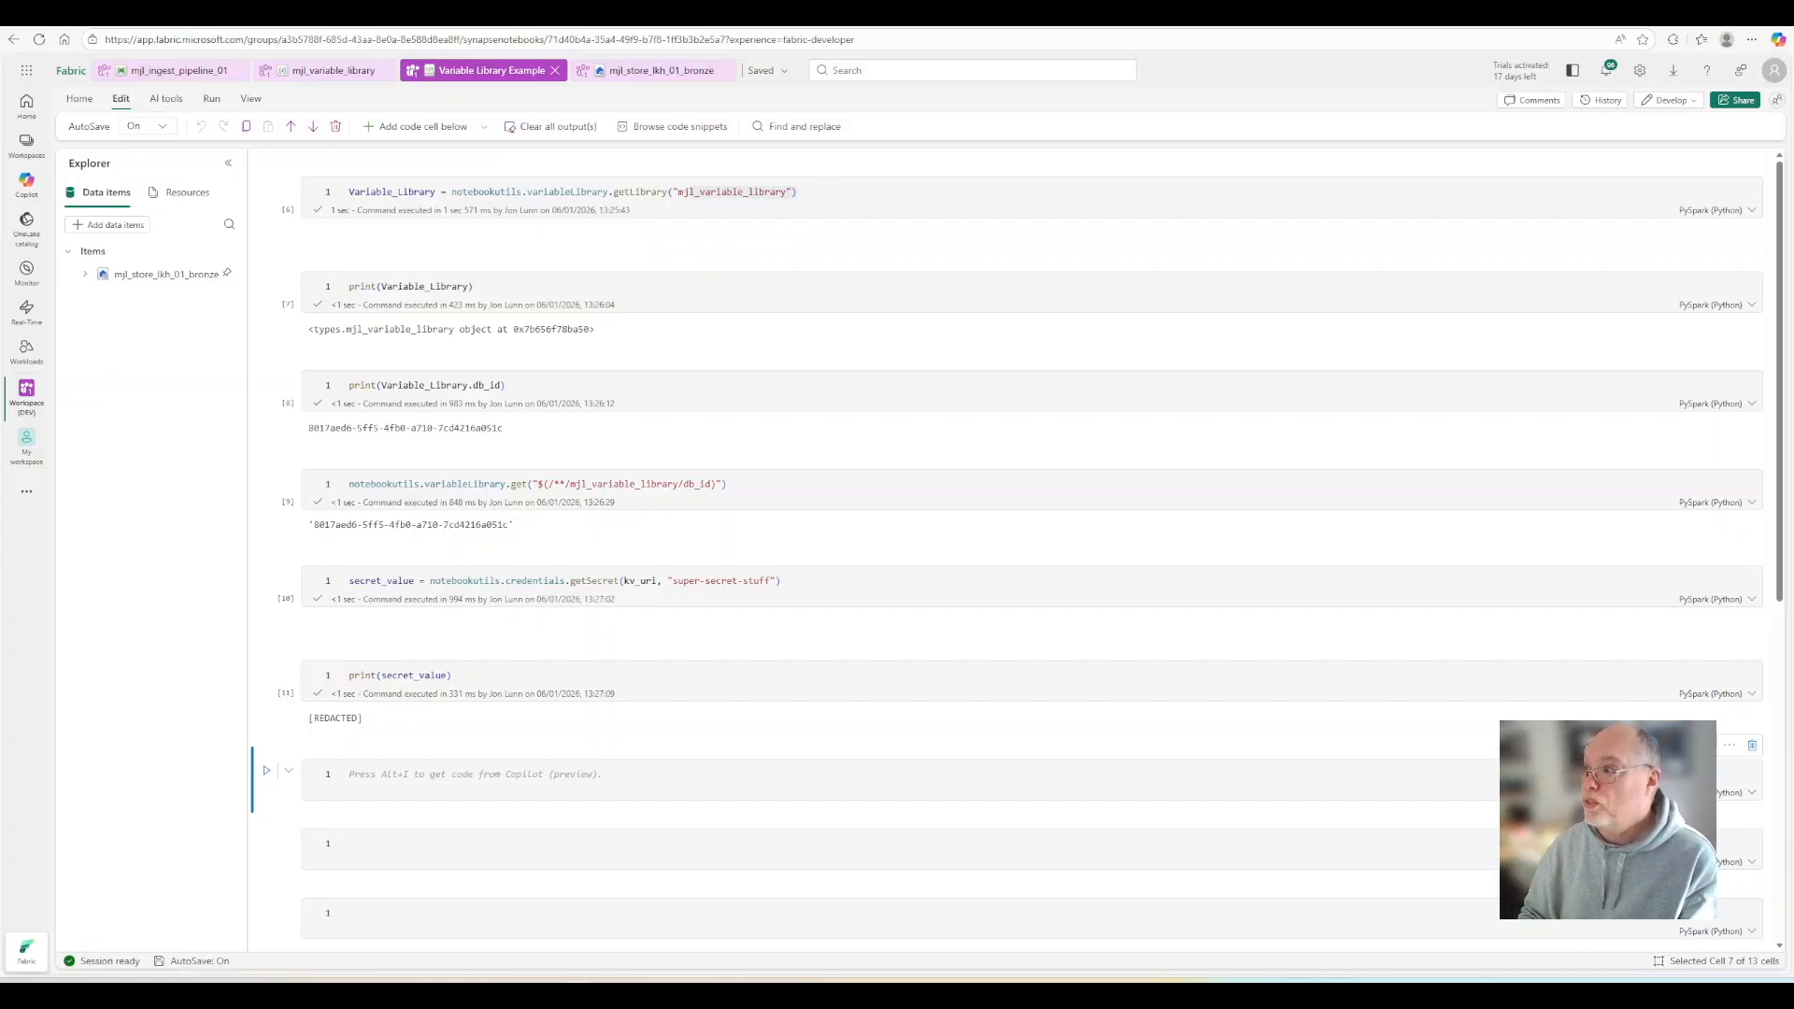
# Enable secure output and secure input in the advanced general settings of the DEV pipeline's Copy DB To LKH activity.
pyautogui.click(148, 73)
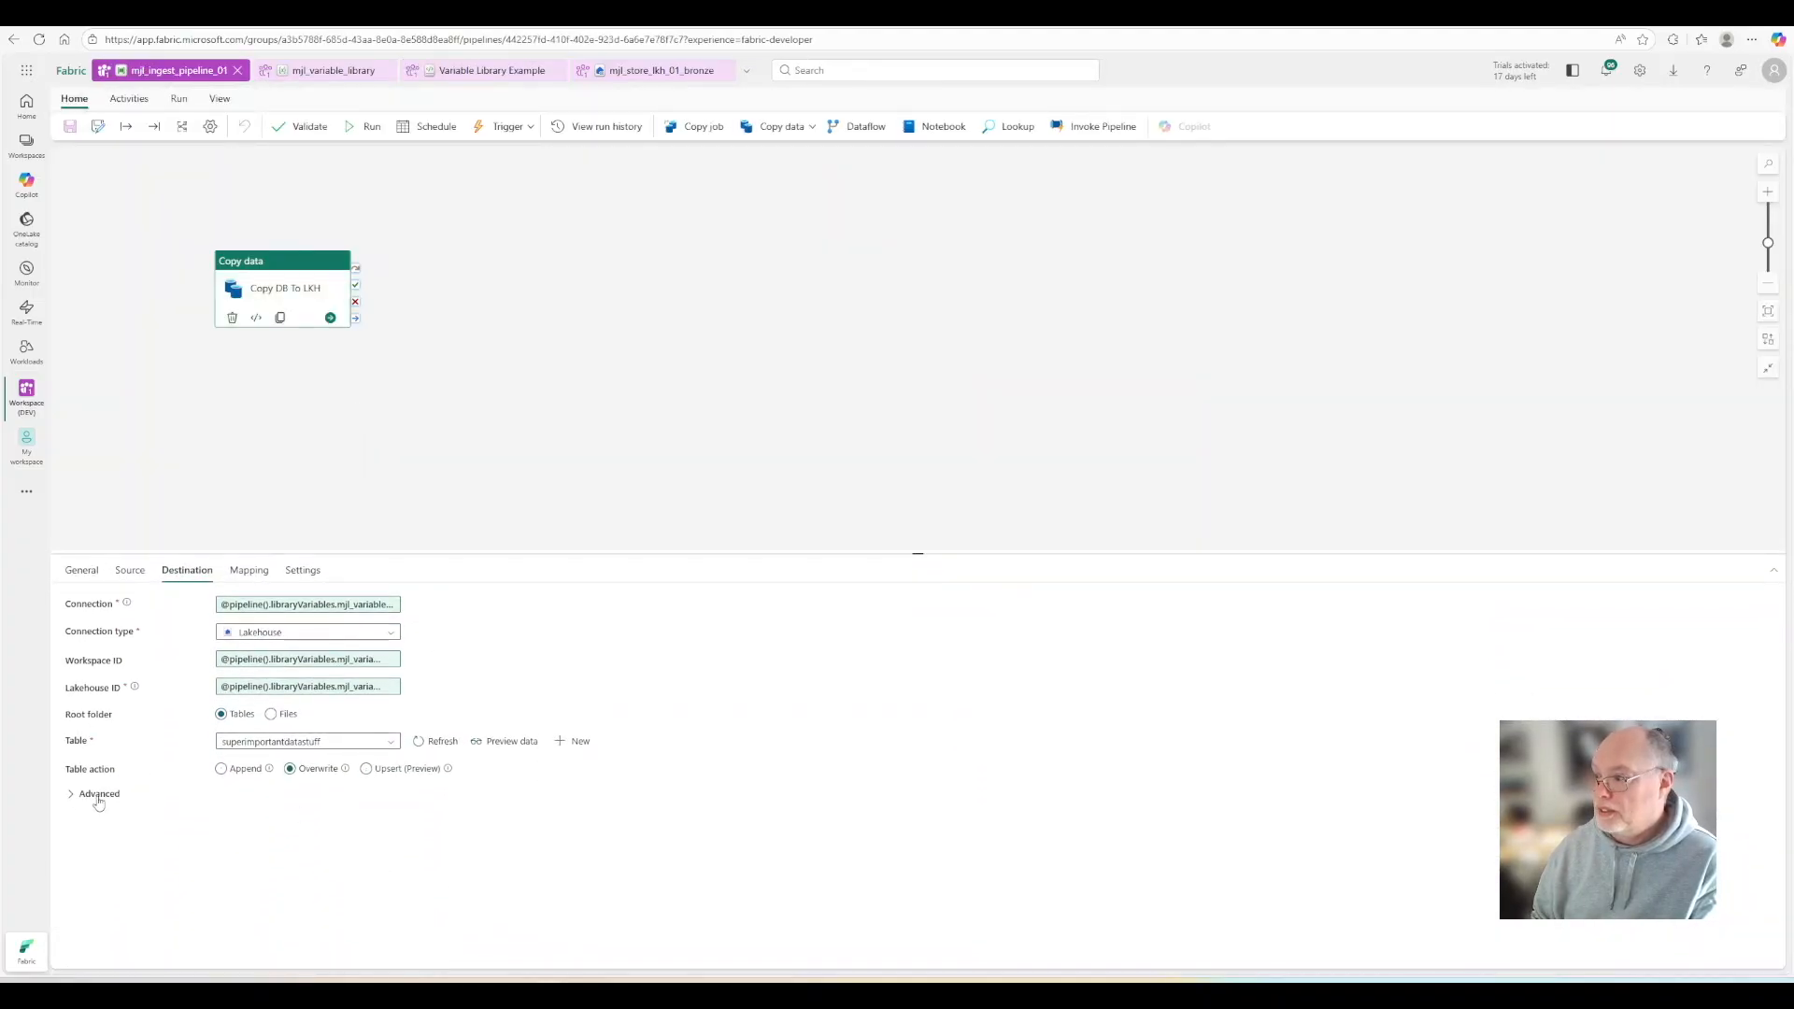
pyautogui.click(271, 285)
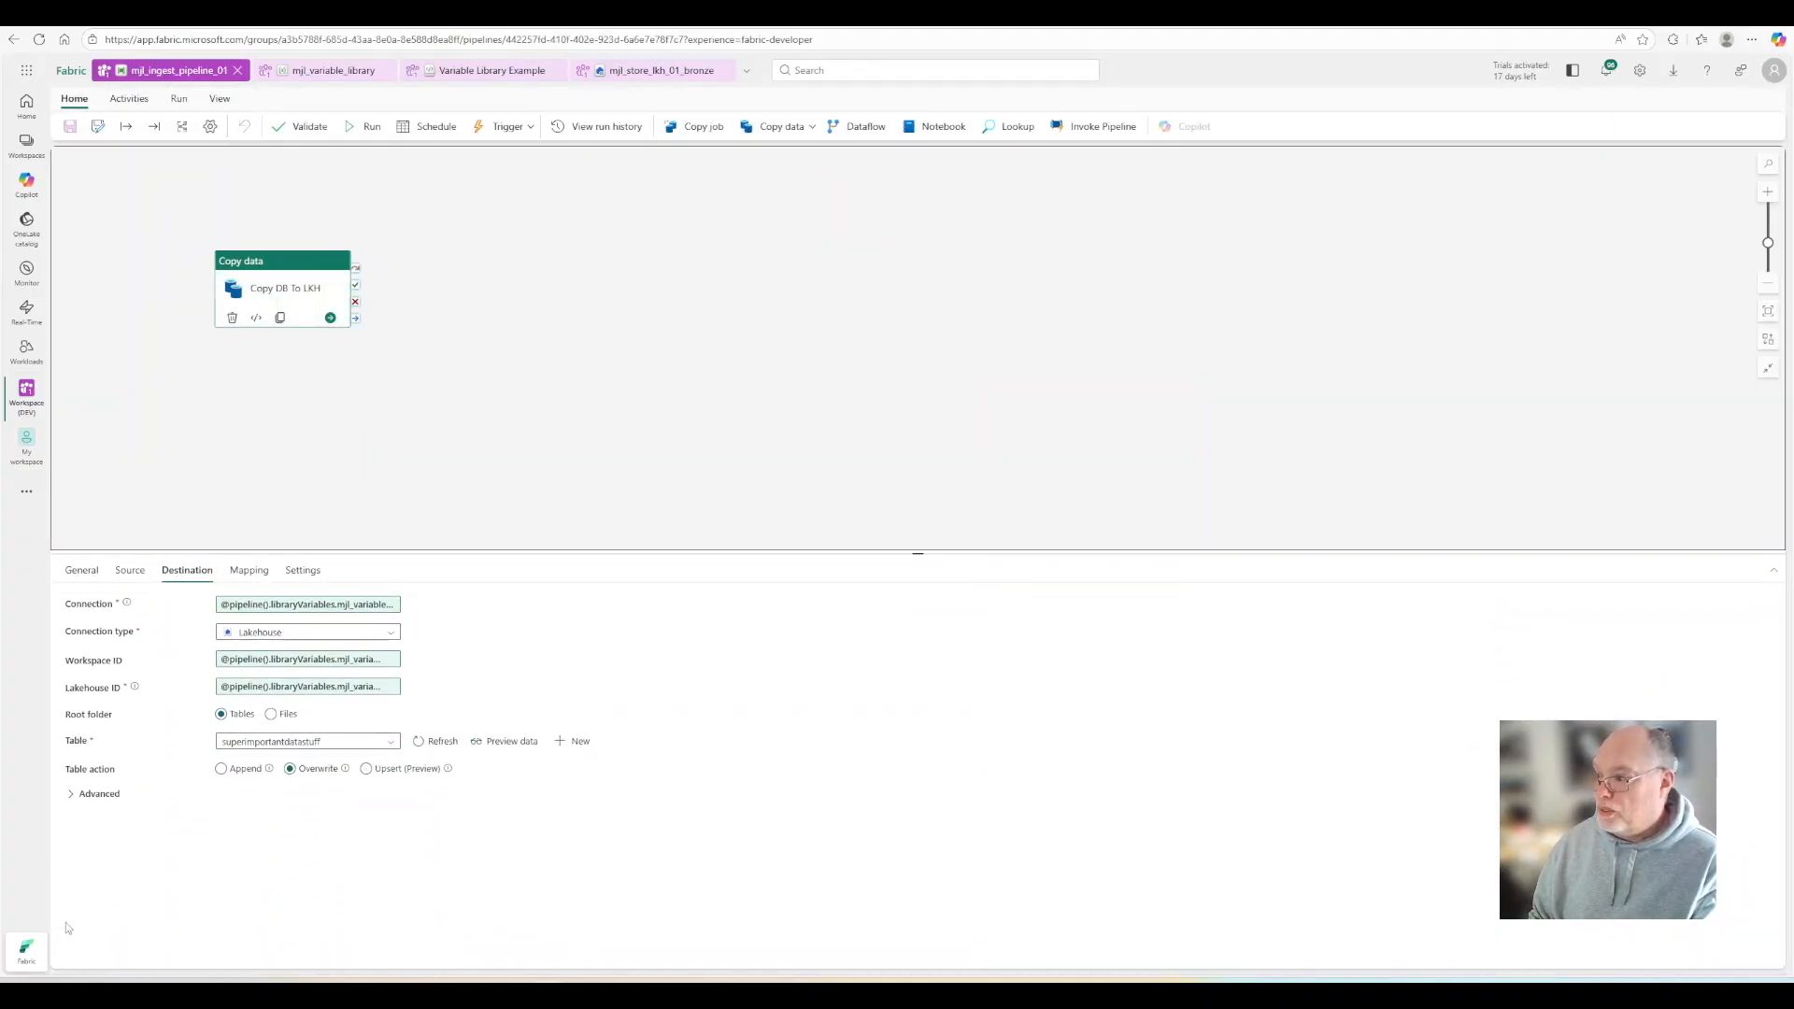
pyautogui.click(73, 796)
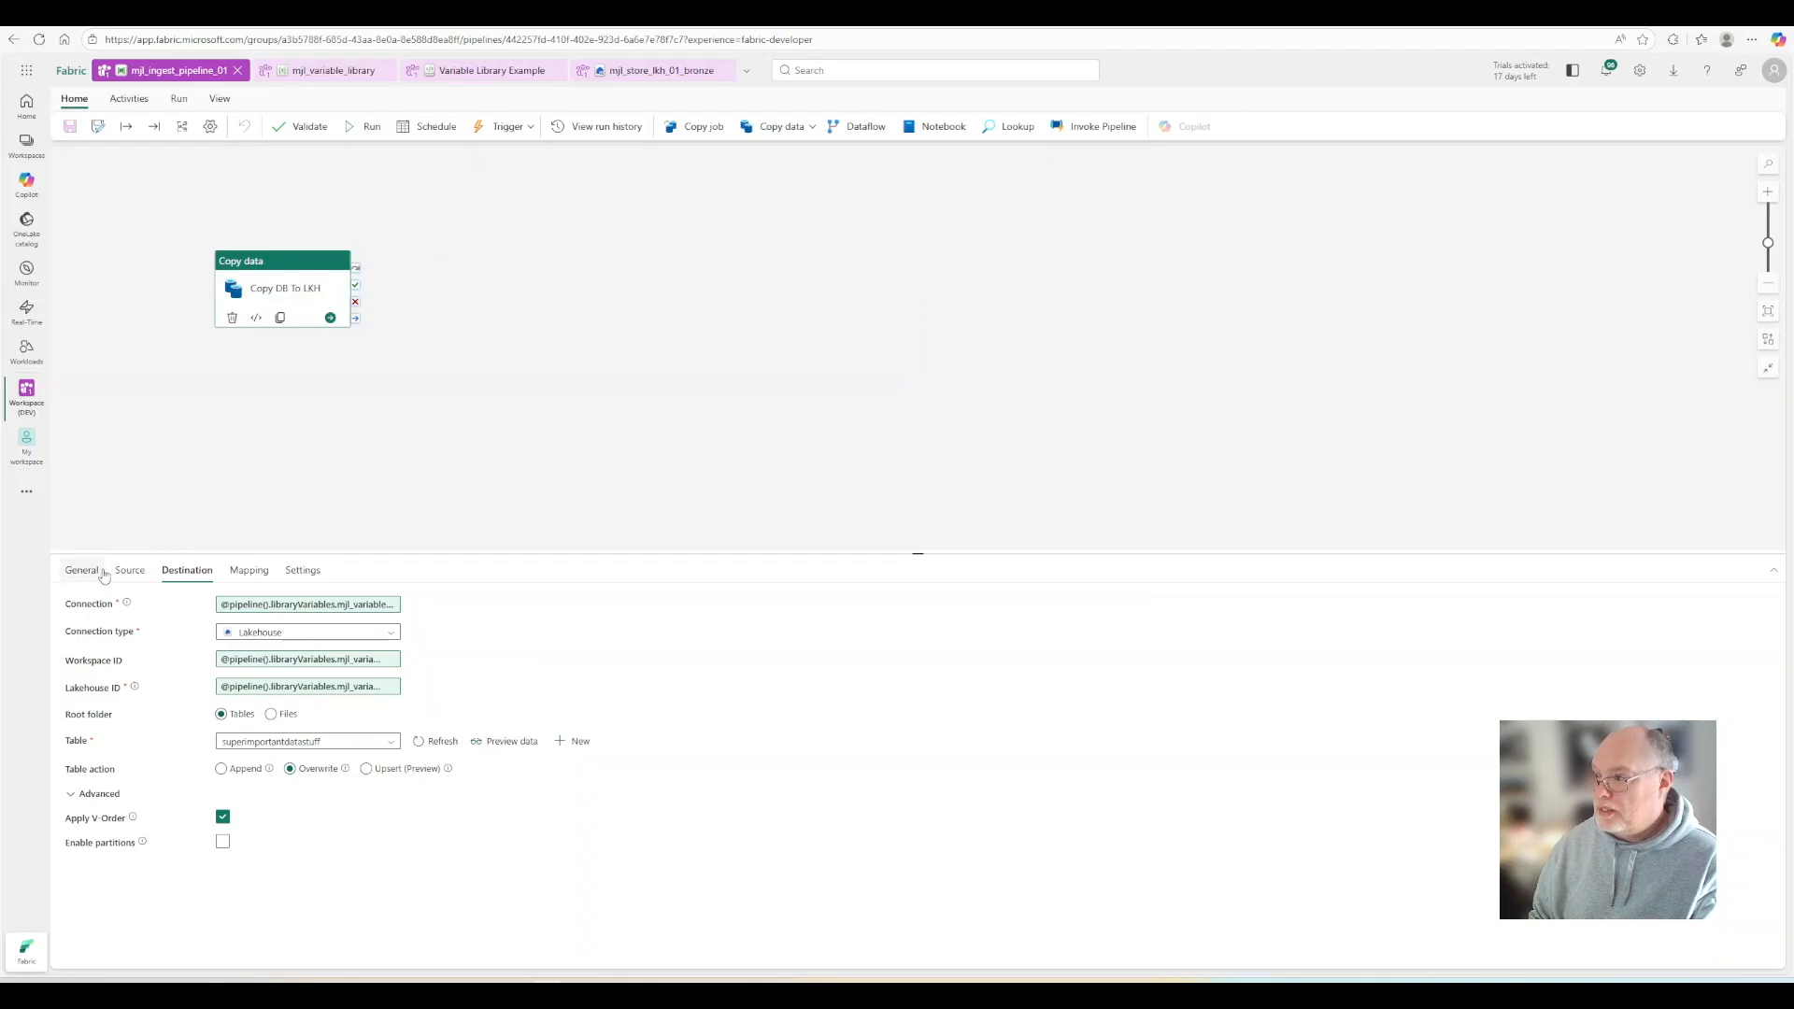
pyautogui.click(82, 571)
pyautogui.click(80, 766)
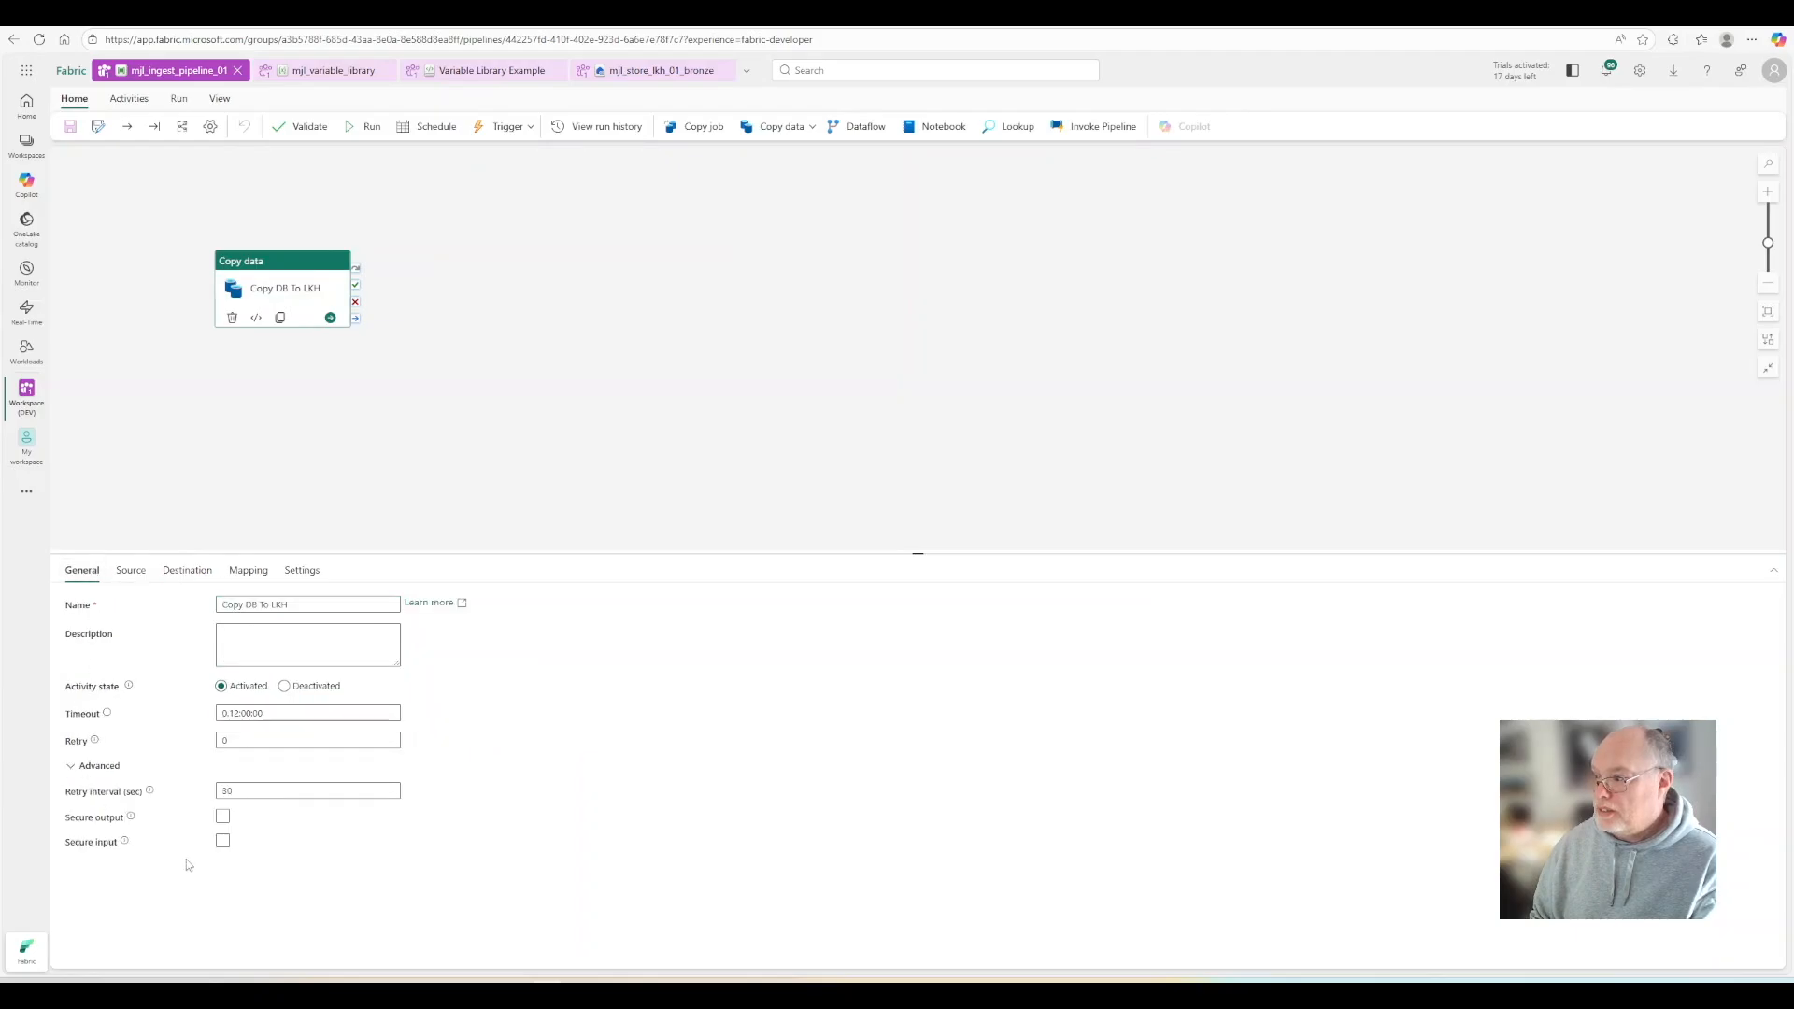
pyautogui.click(222, 816)
pyautogui.click(222, 841)
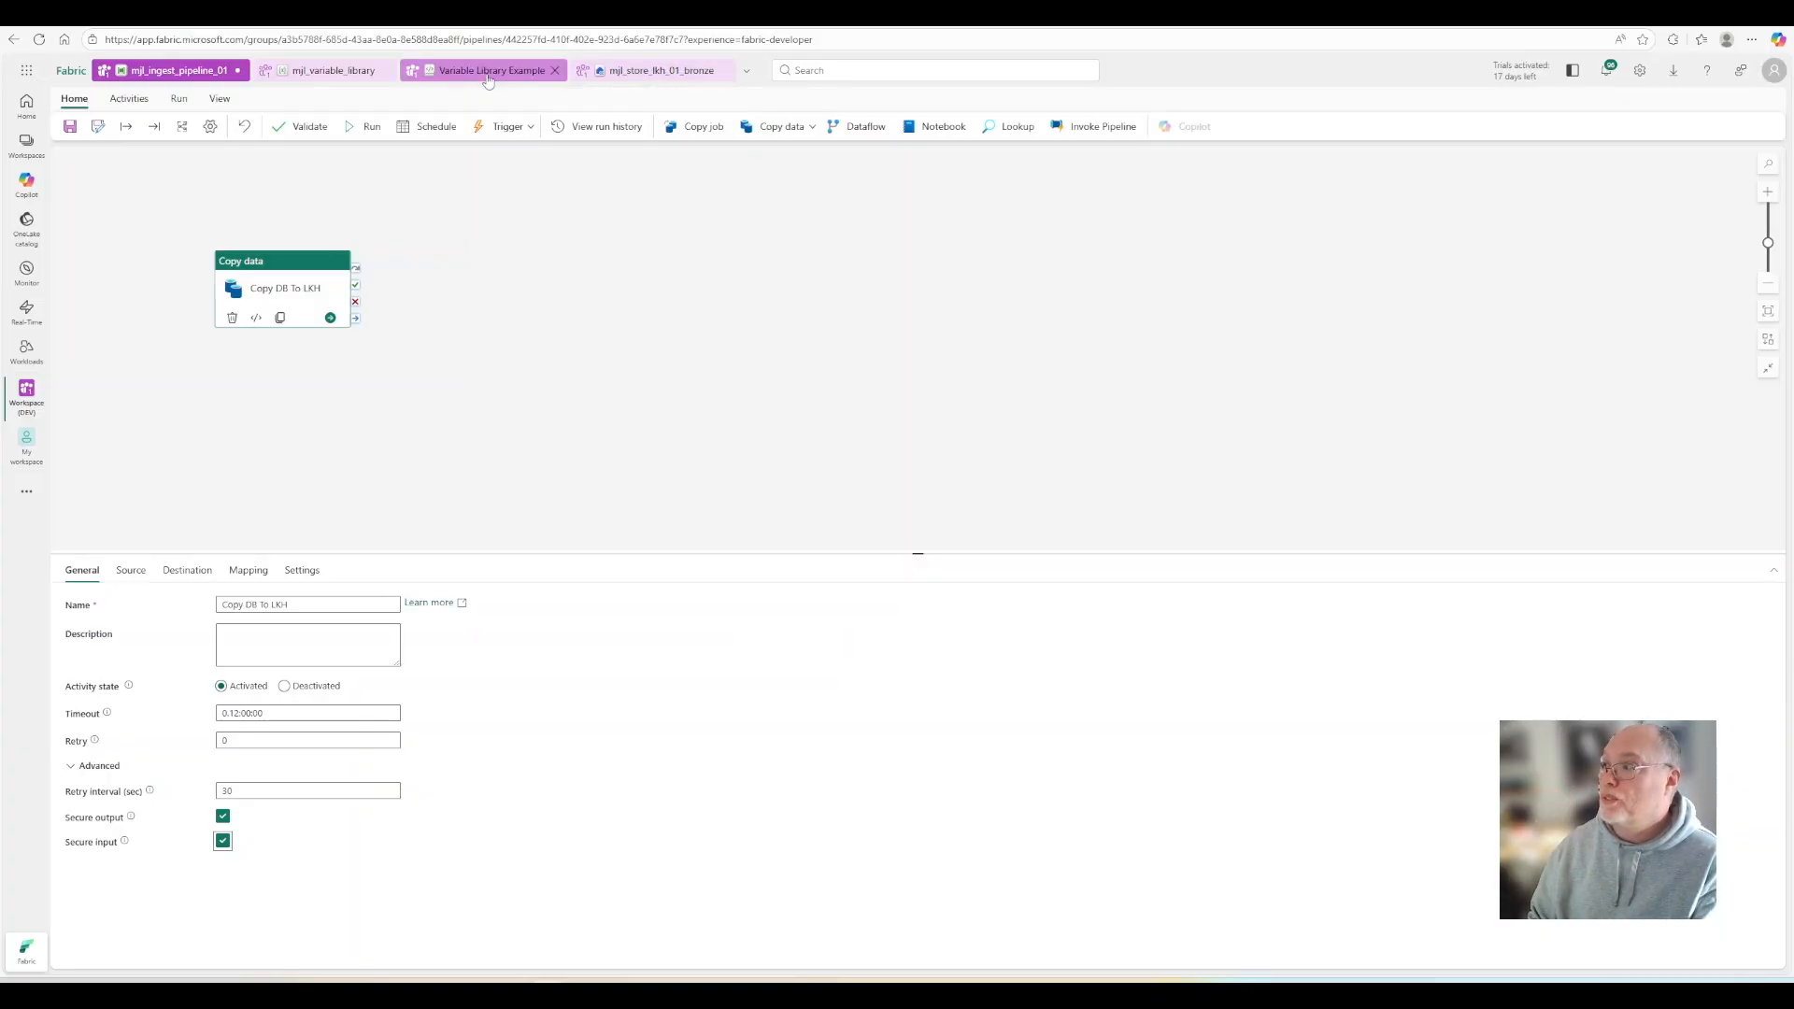
# Open the permissions of mjl_variable_library in Workspace (TEST) and bring up the form for granting people access.
pyautogui.click(365, 77)
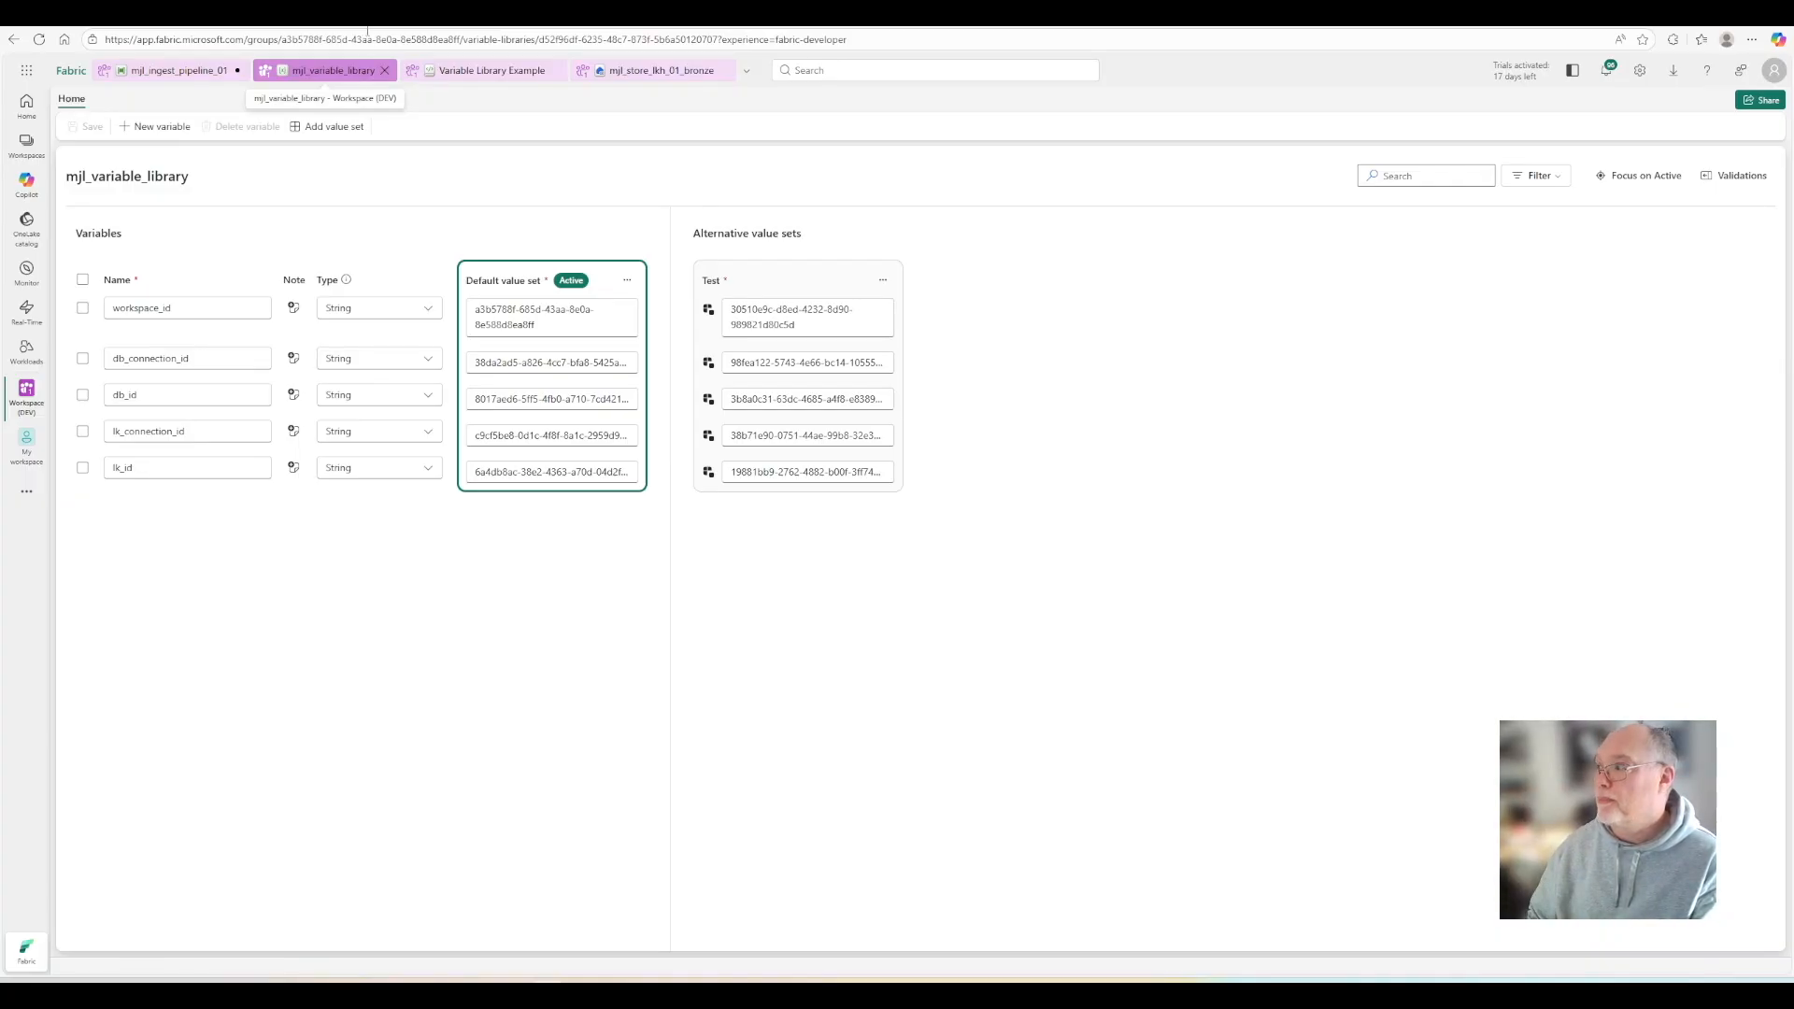
pyautogui.click(469, 75)
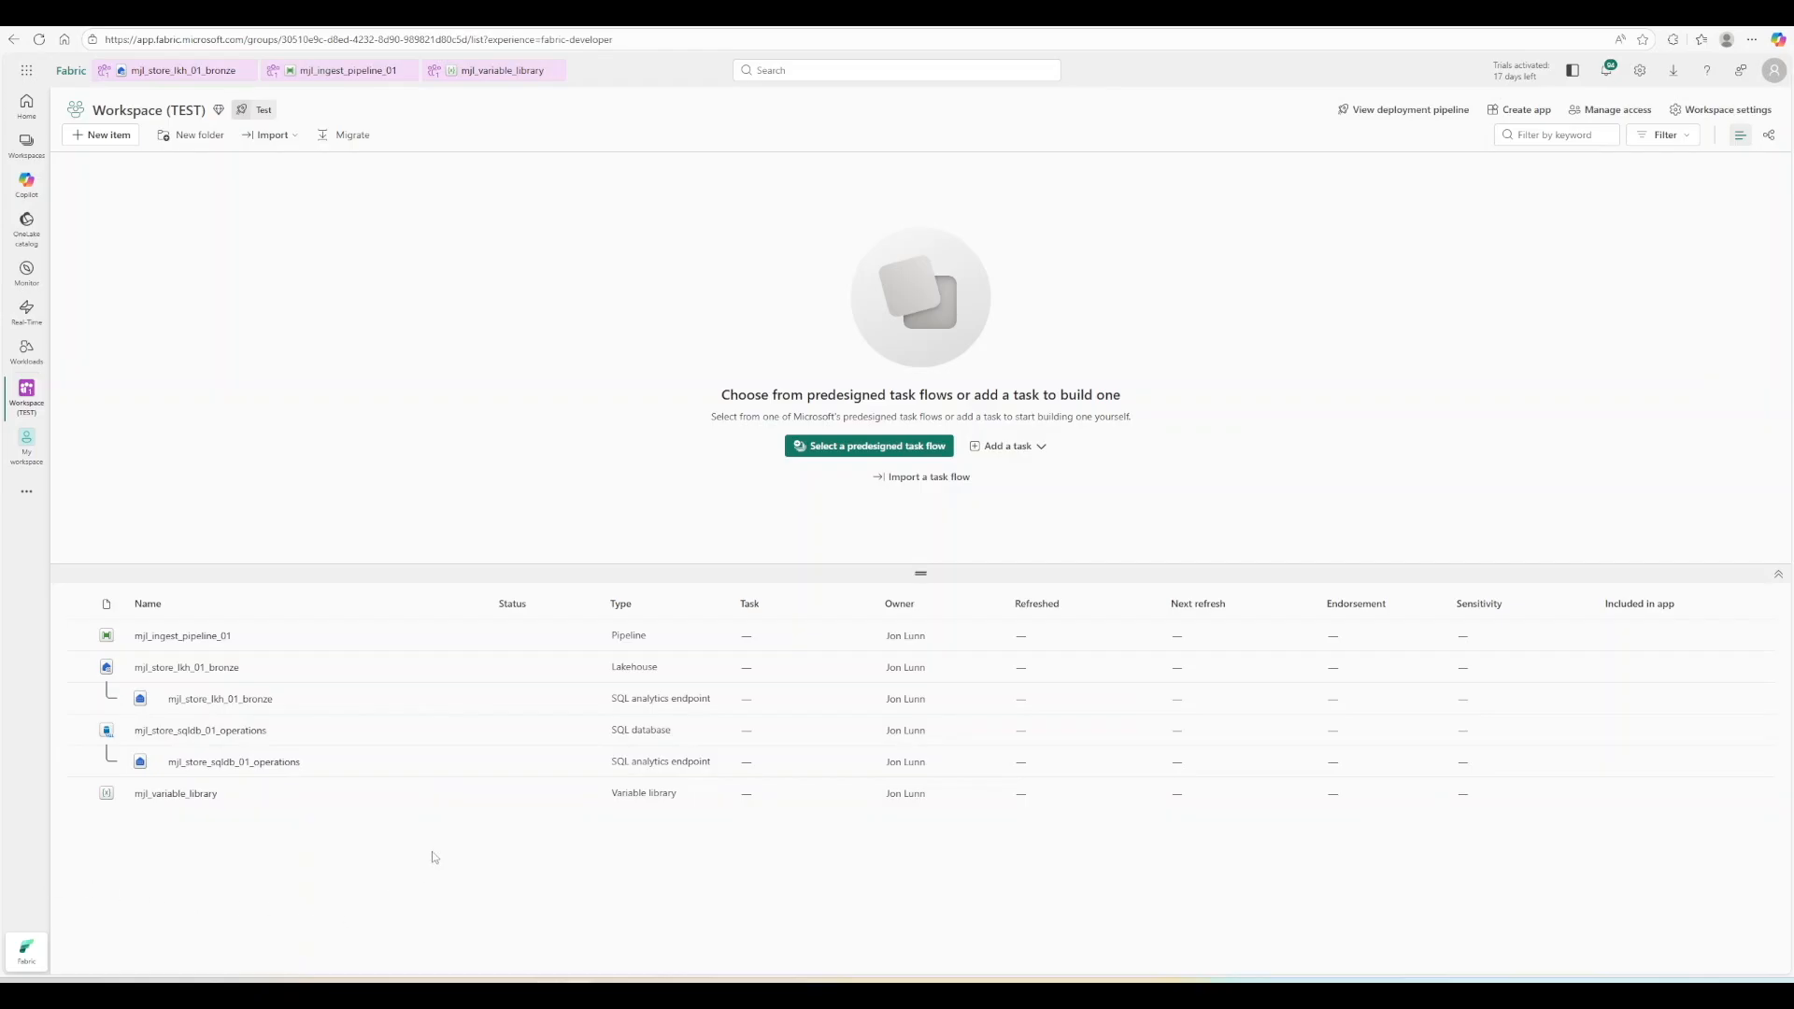
pyautogui.click(476, 798)
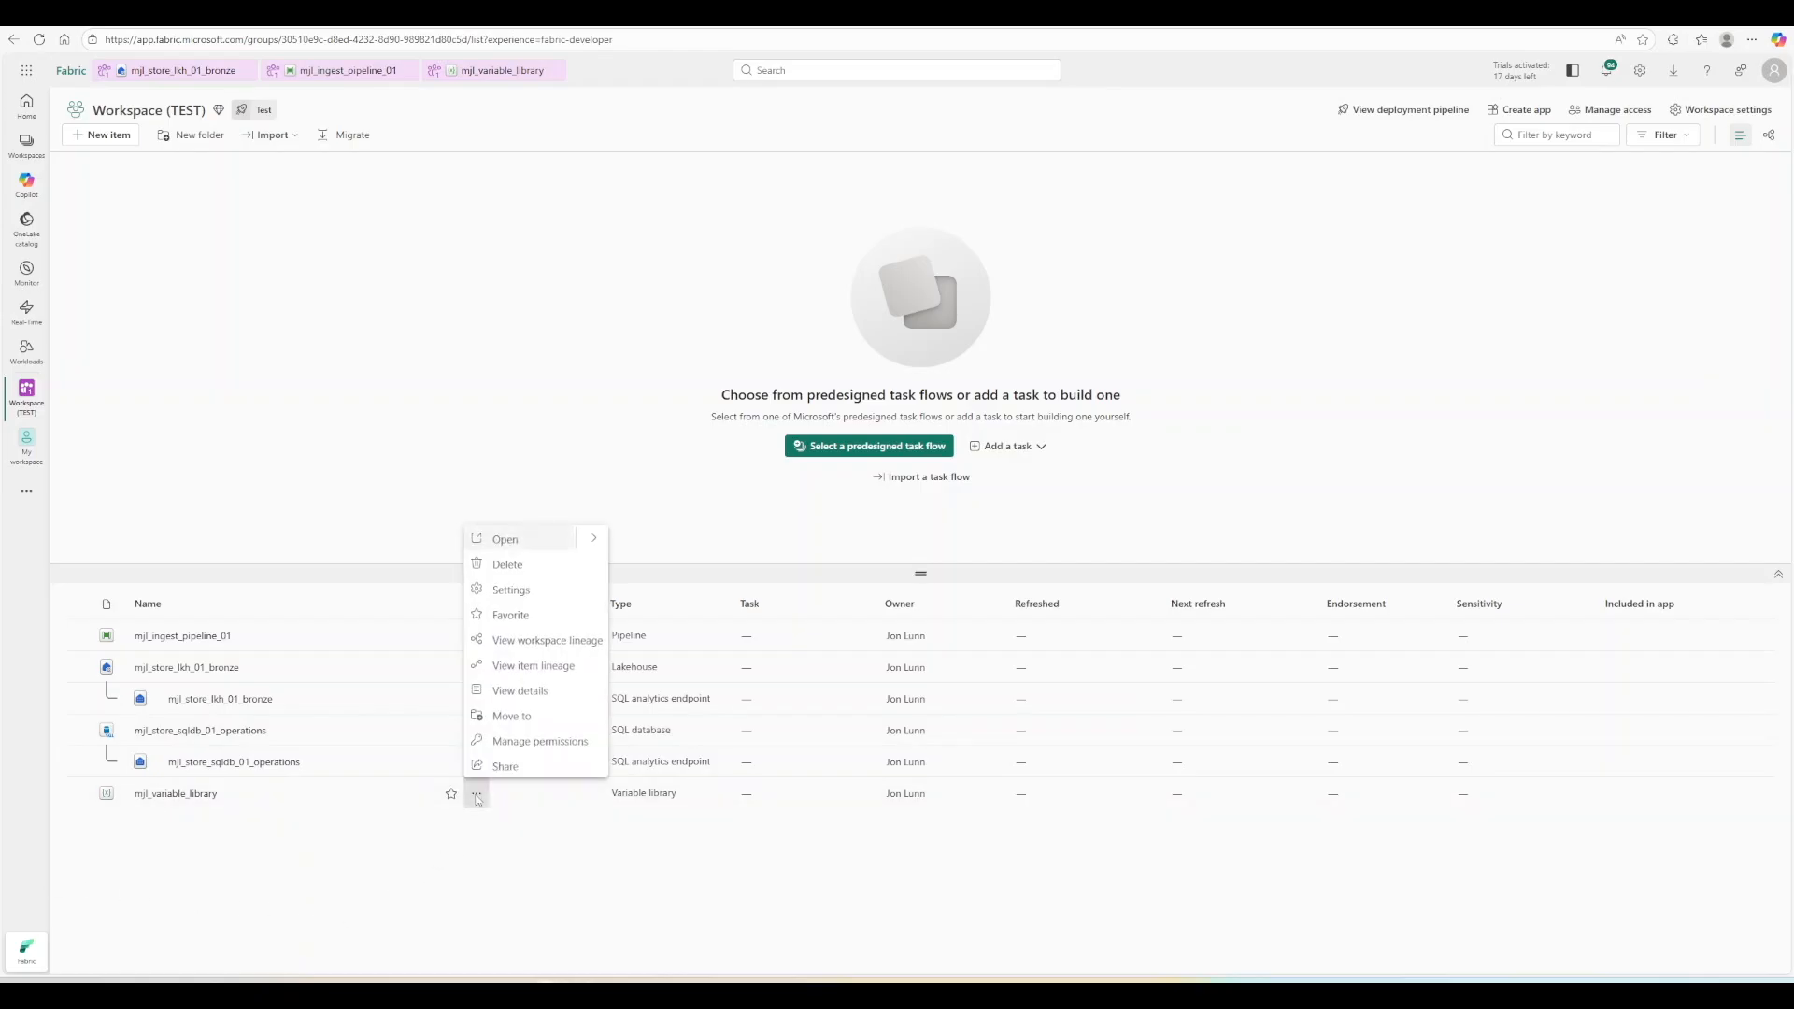
pyautogui.click(563, 743)
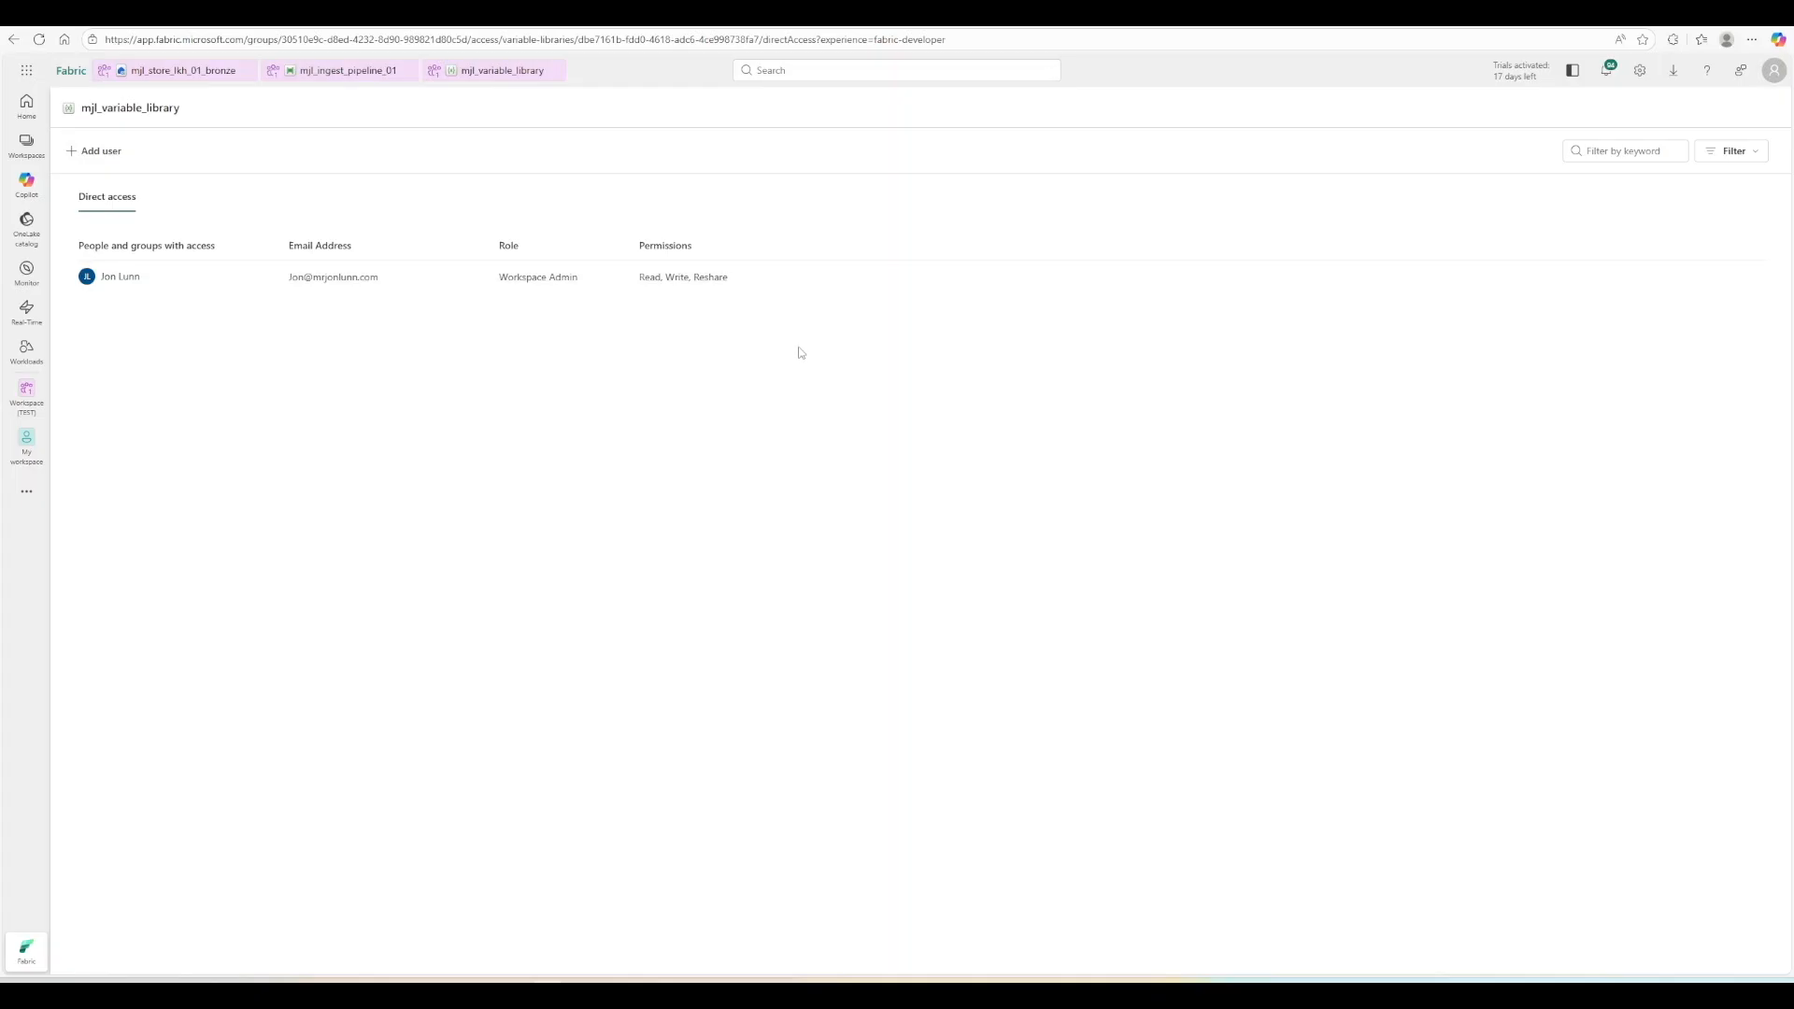
pyautogui.click(117, 152)
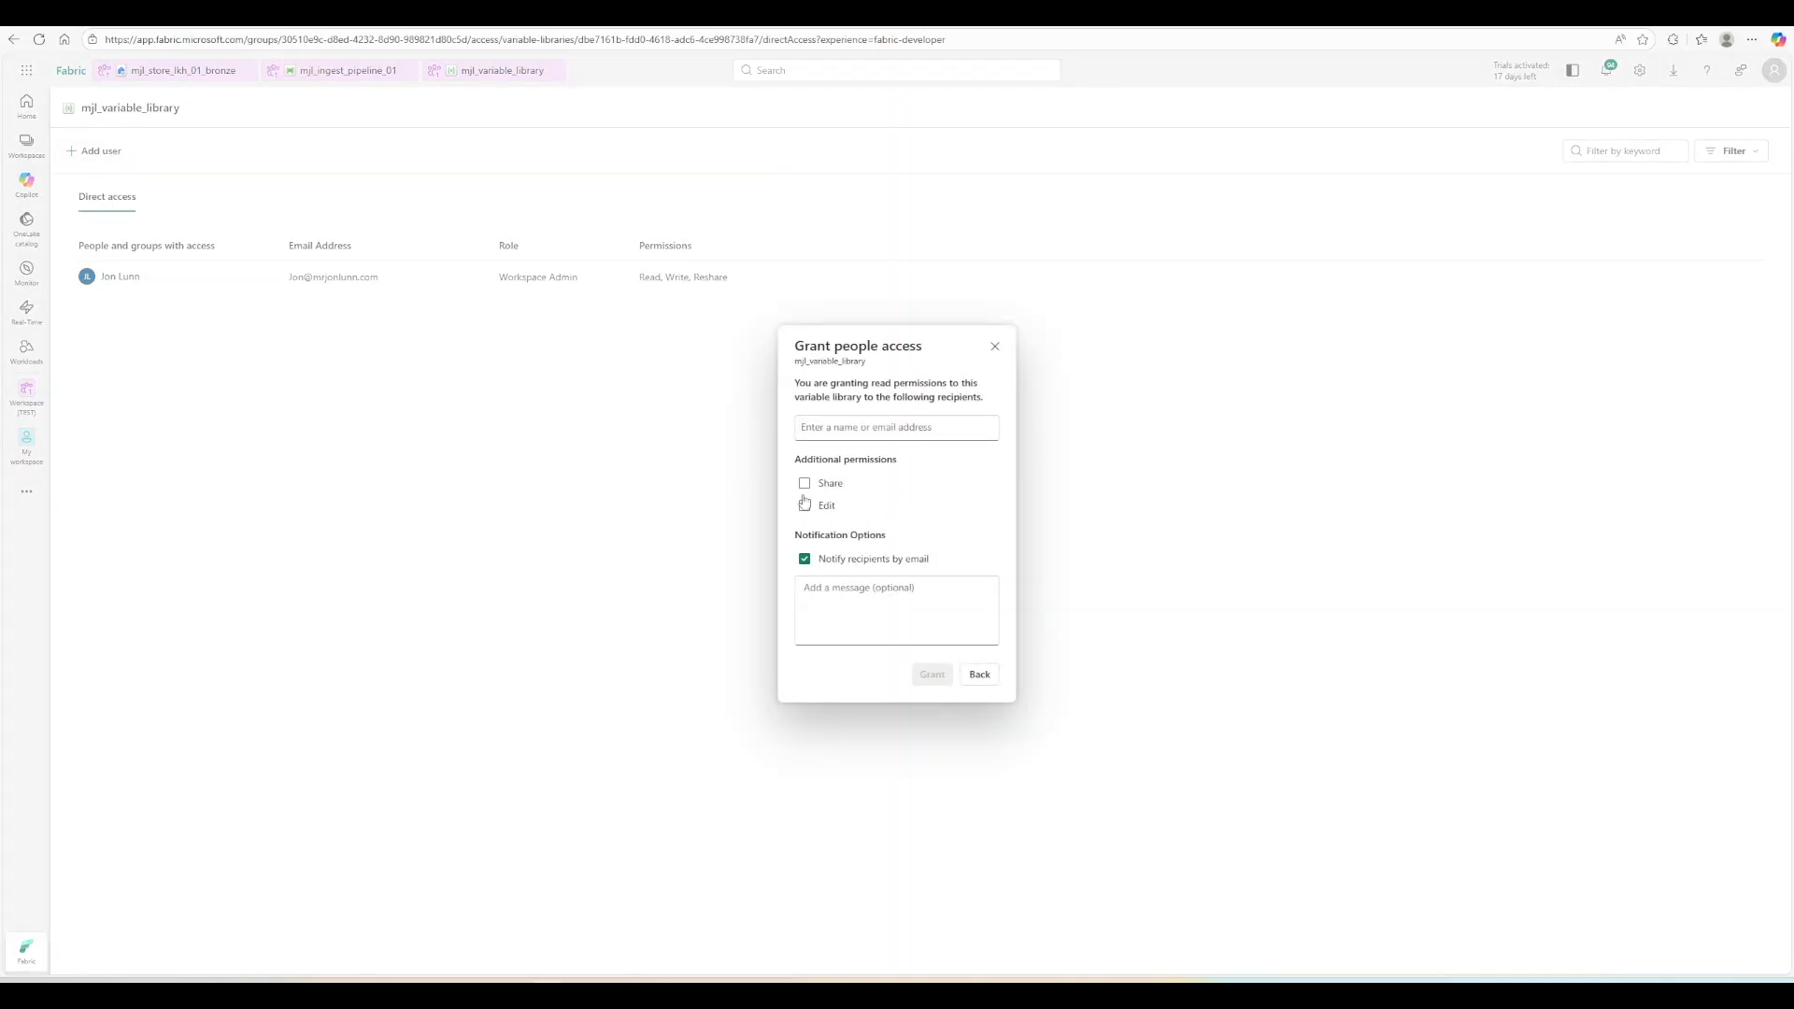